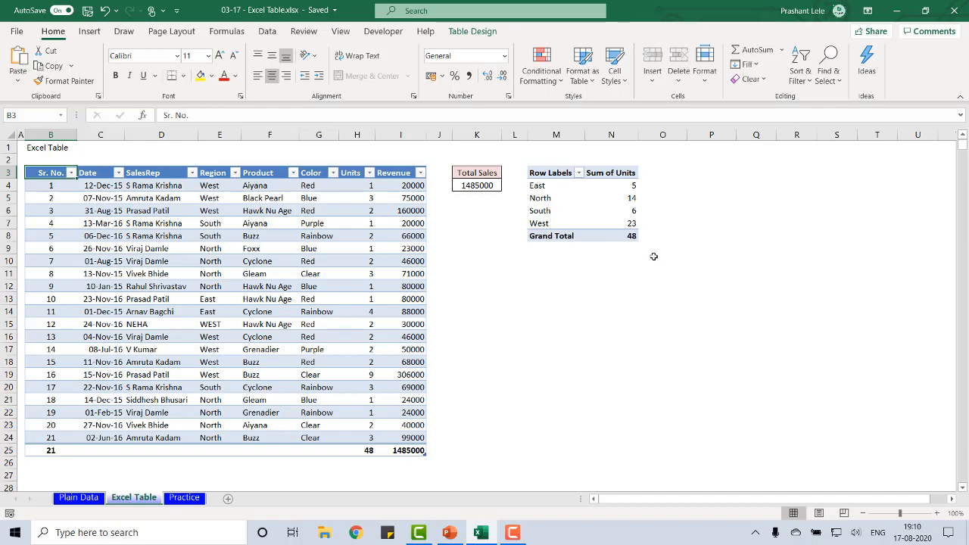
# Open the Plain Data sheet and select its header row from Sr. No. to Revenue
pyautogui.click(79, 498)
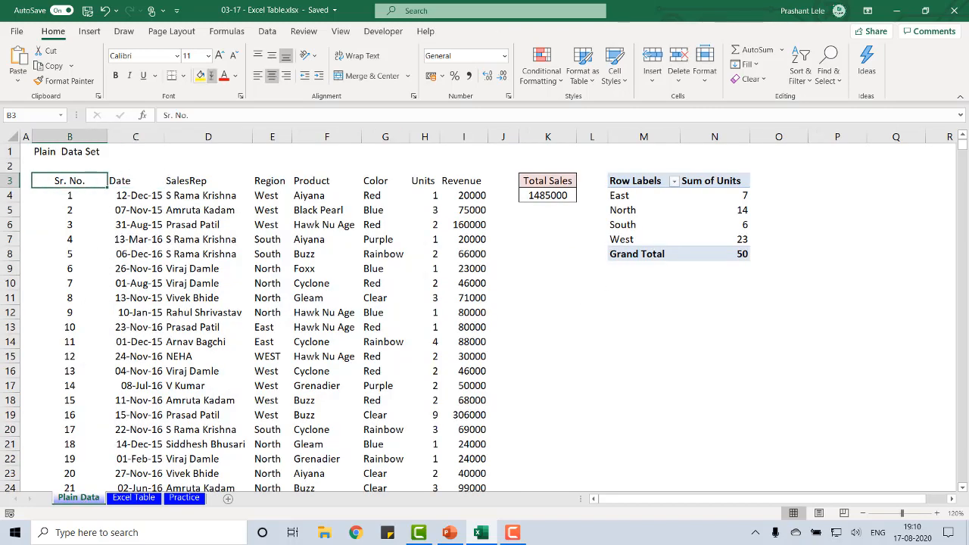
pyautogui.press('Right')
pyautogui.press('Right')
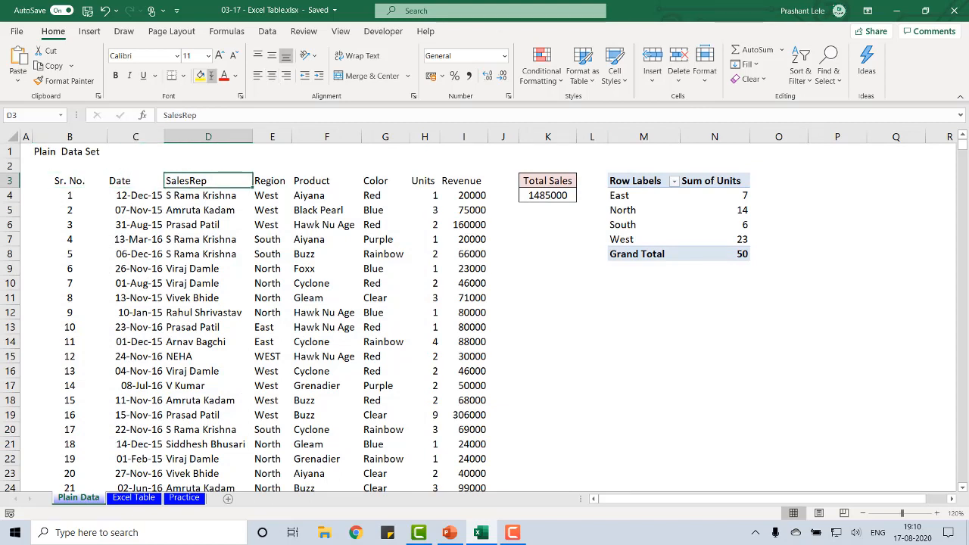
pyautogui.press('Right')
pyautogui.press('Down')
pyautogui.press('Down')
pyautogui.press('Up')
pyautogui.press('Up')
pyautogui.hotkey('ctrl', 'Left')
pyautogui.hotkey('ctrl', 'shift', 'Right')
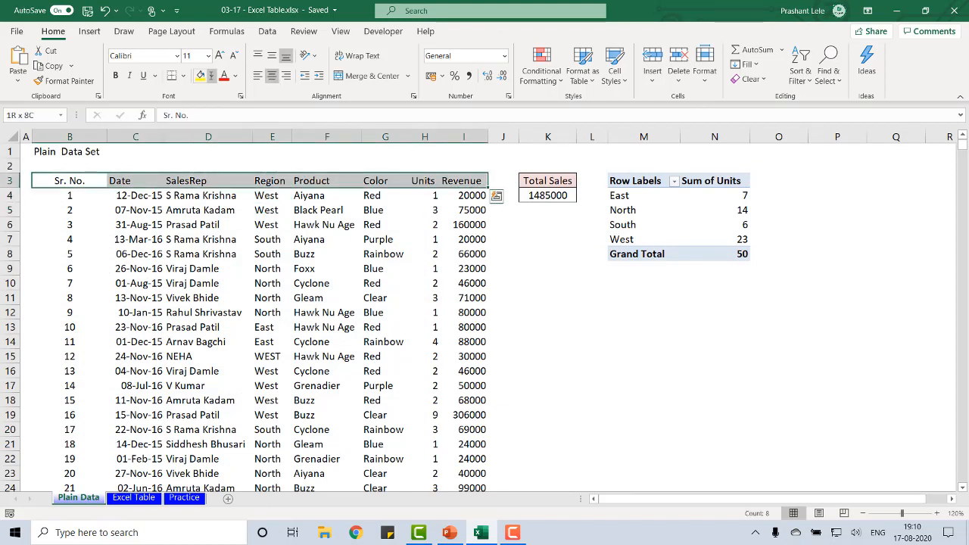
# Select the Sr. No. values in B4:B24 and the header row in turn, finishing on the Sr. No. header
pyautogui.press('Down')
pyautogui.hotkey('ctrl', 'shift', 'Down')
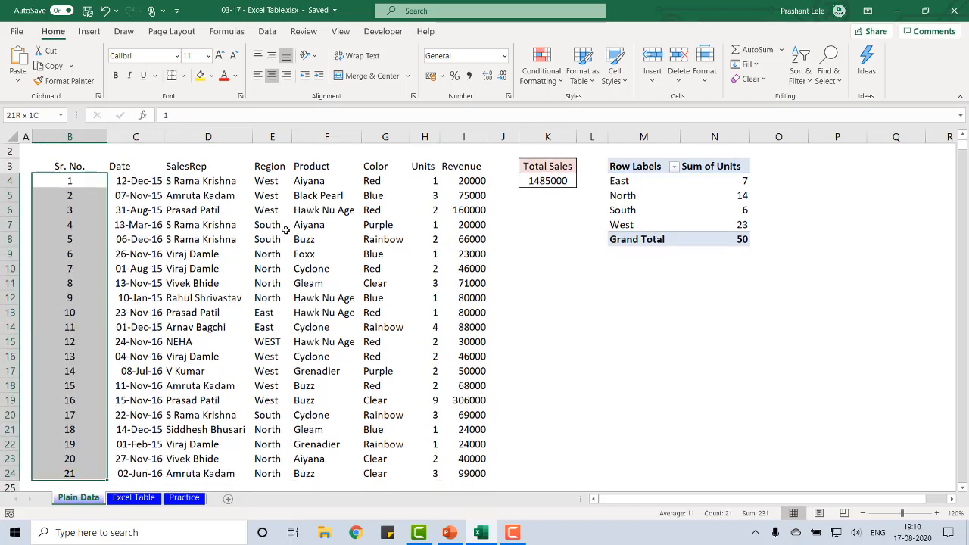
pyautogui.press('Up')
pyautogui.hotkey('ctrl', 'shift', 'Right')
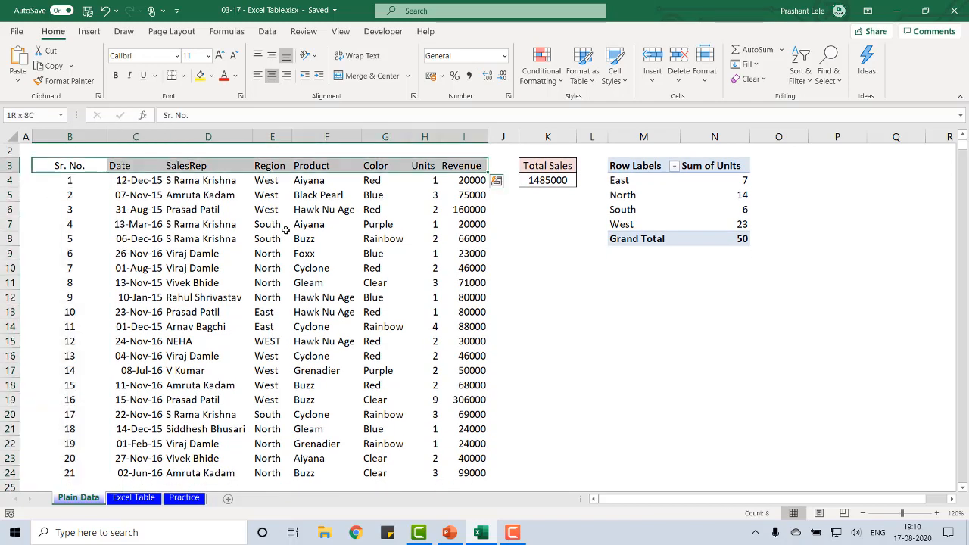
pyautogui.press('Down')
pyautogui.hotkey('ctrl', 'shift', 'Down')
pyautogui.press('Up')
pyautogui.press('Up')
pyautogui.press('Up')
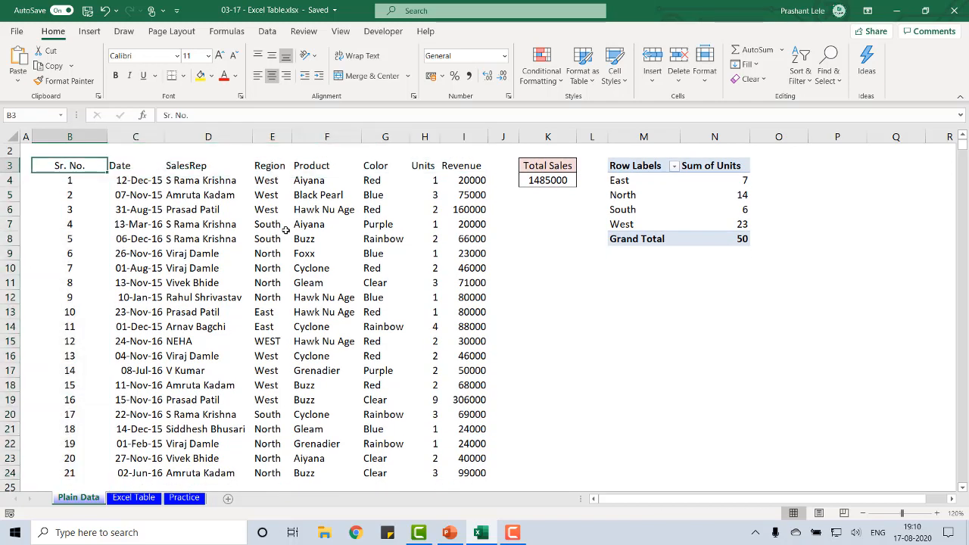
# Examine the plain data set's header row from its first field, Sr. No., to its last, Revenue
pyautogui.press('Right')
pyautogui.press('Down')
pyautogui.press('Down')
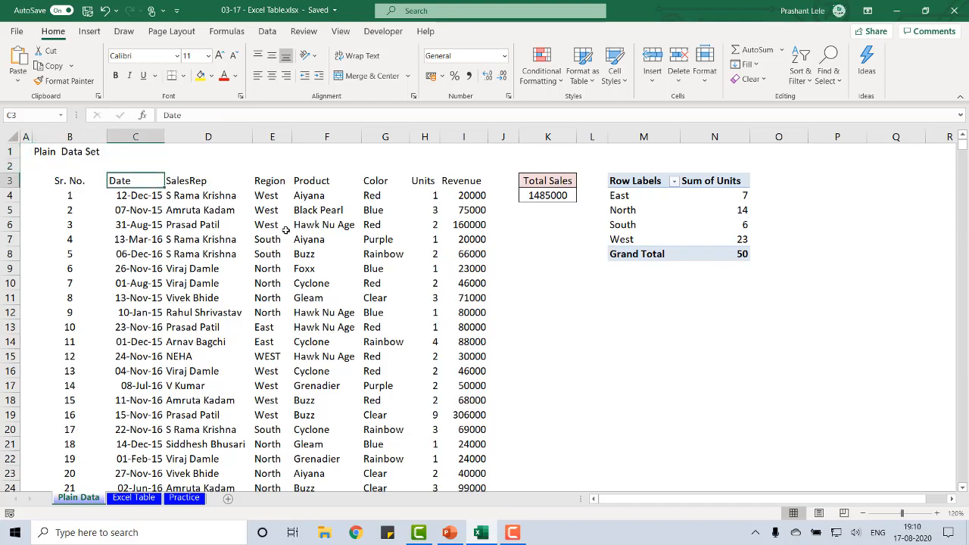
pyautogui.press('Left')
pyautogui.hotkey('ctrl', 'Right')
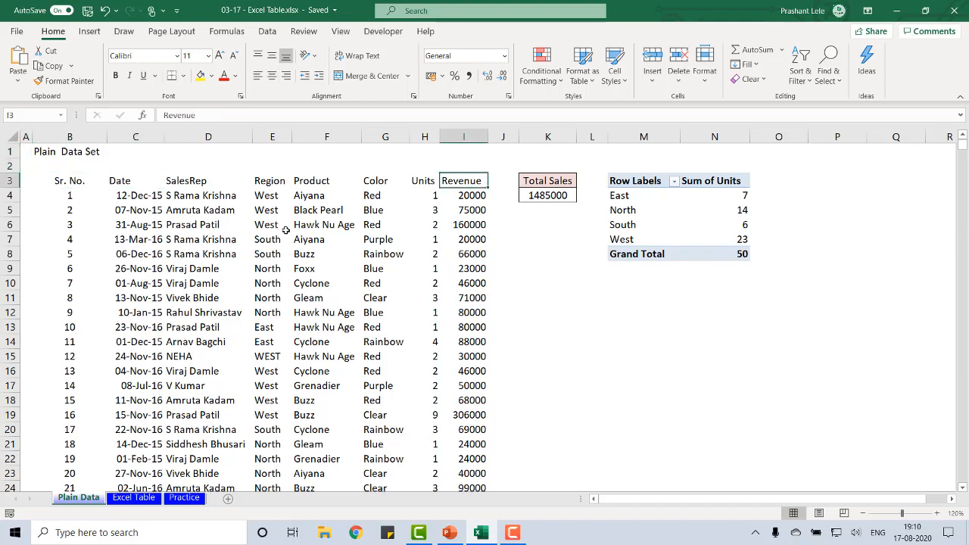
pyautogui.hotkey('ctrl', 'Left')
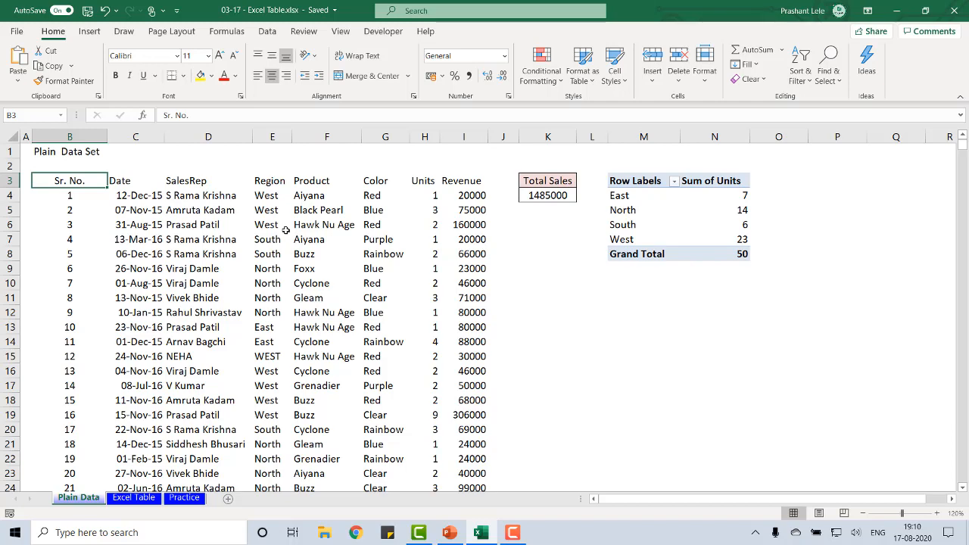
# Select the whole plain data set B3:I24, then return to the Sr. No. header
pyautogui.hotkey('ctrl', 'shift', 'Right')
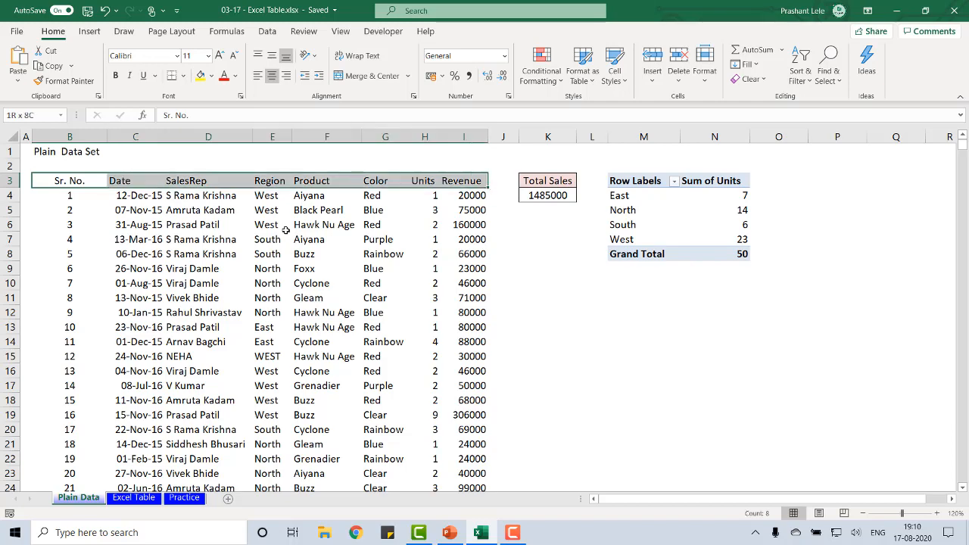
pyautogui.hotkey('ctrl', 'shift', 'Down')
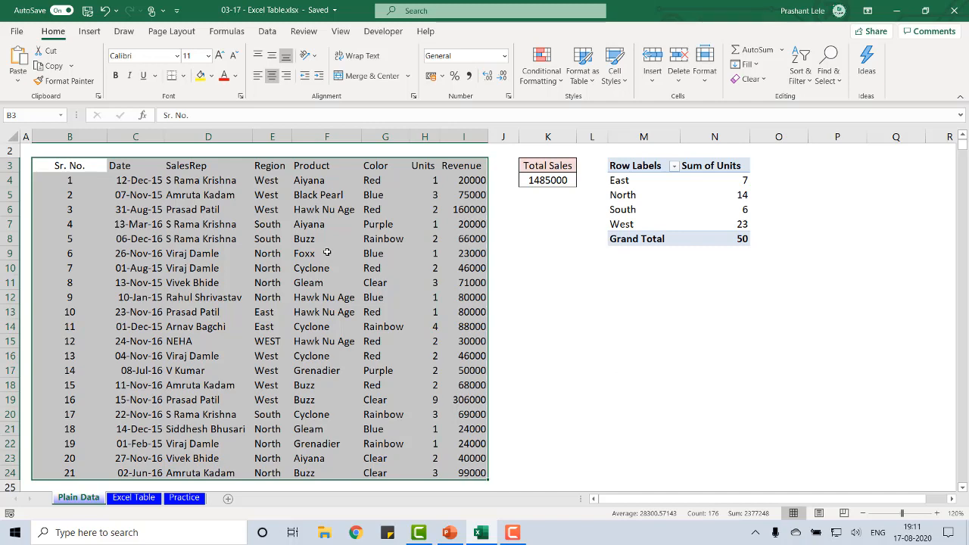
pyautogui.hotkey('ctrl', 'Up')
pyautogui.press('Right')
pyautogui.press('Down')
pyautogui.press('Down')
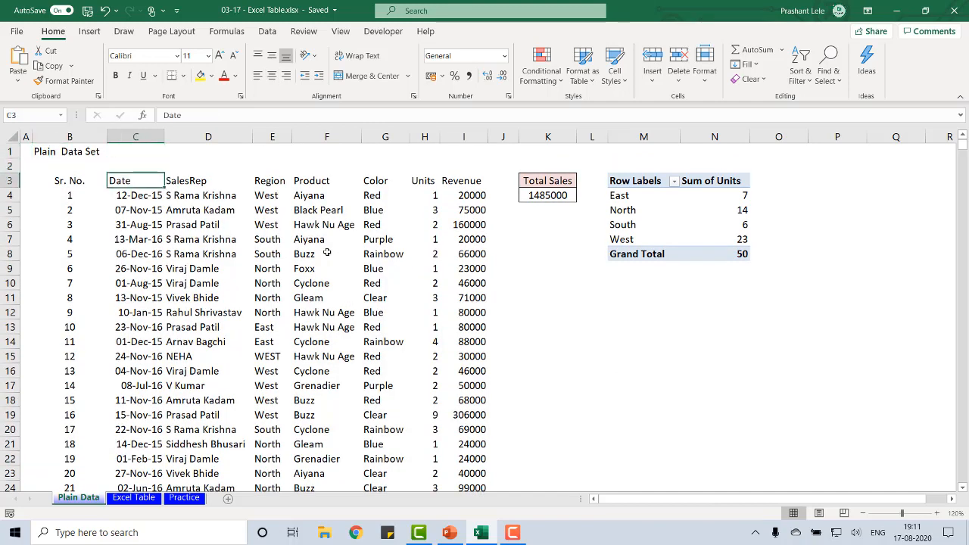
pyautogui.press('Left')
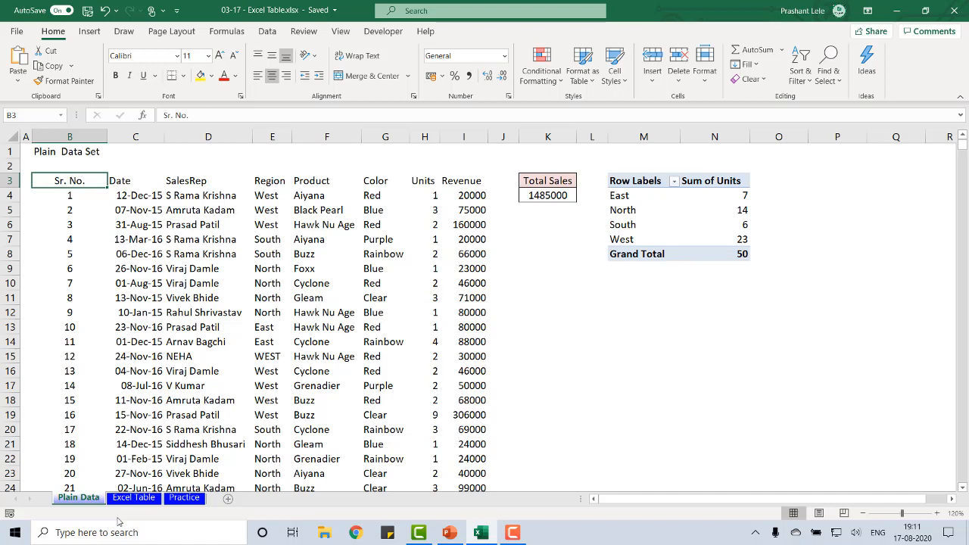
# Examine the extent of the formatted table on the Excel Table sheet, across its headers and down the Revenue column
pyautogui.click(144, 499)
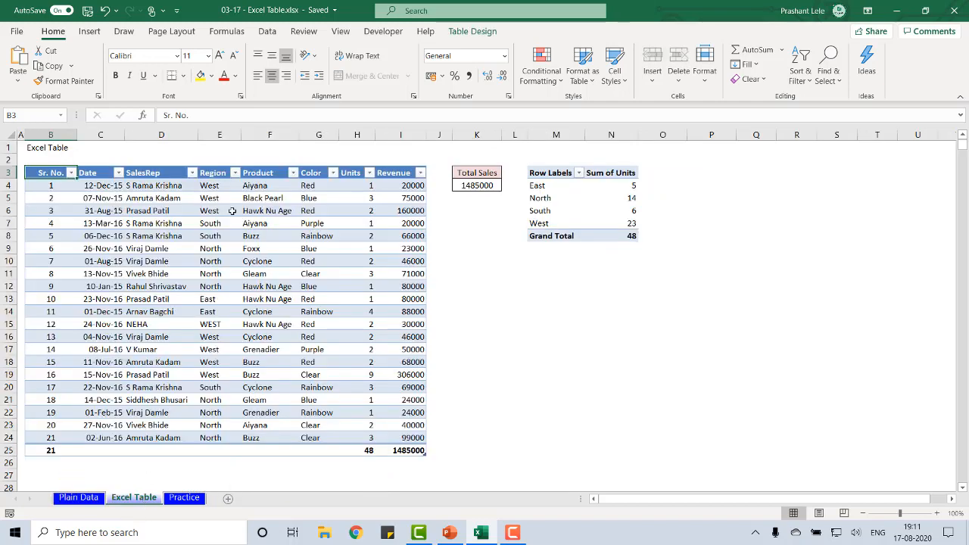
pyautogui.click(175, 174)
pyautogui.hotkey('ctrl', 'Left')
pyautogui.hotkey('ctrl', 'Right')
pyautogui.hotkey('ctrl', 'Left')
pyautogui.hotkey('ctrl', 'Right')
pyautogui.hotkey('ctrl', 'Down')
pyautogui.press('Up')
pyautogui.hotkey('ctrl', 'Up')
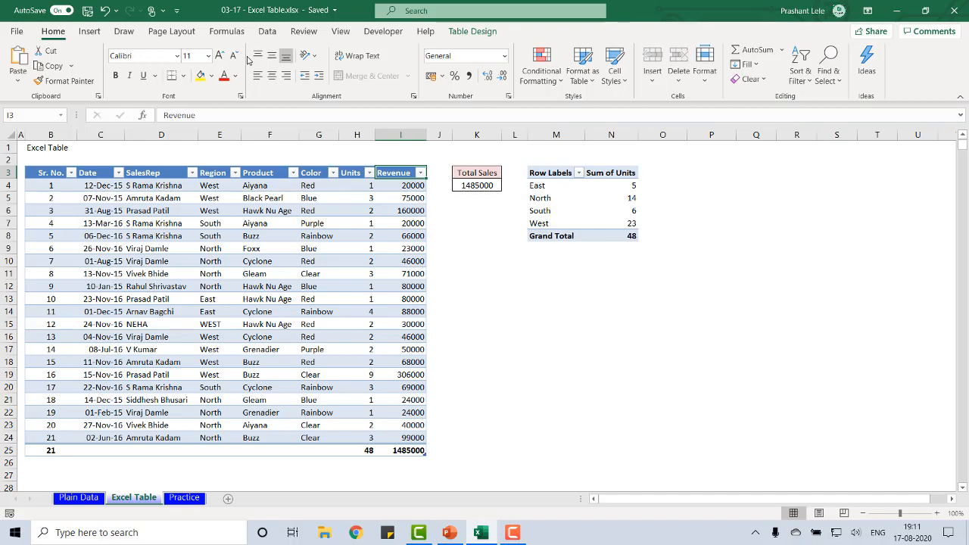
# Examine individual records on the Plain Data sheet, checking fields across rows 9 to 11
pyautogui.click(79, 497)
pyautogui.click(196, 223)
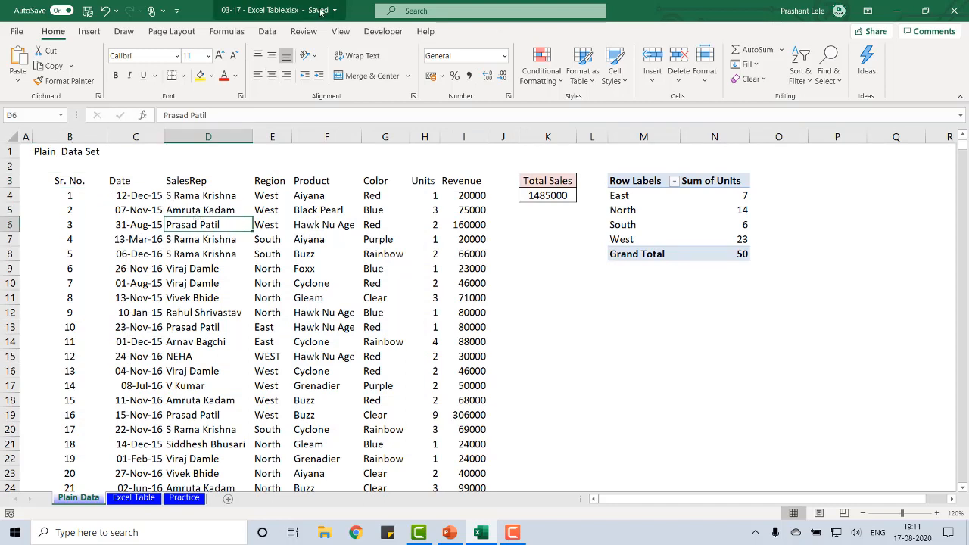
pyautogui.click(462, 268)
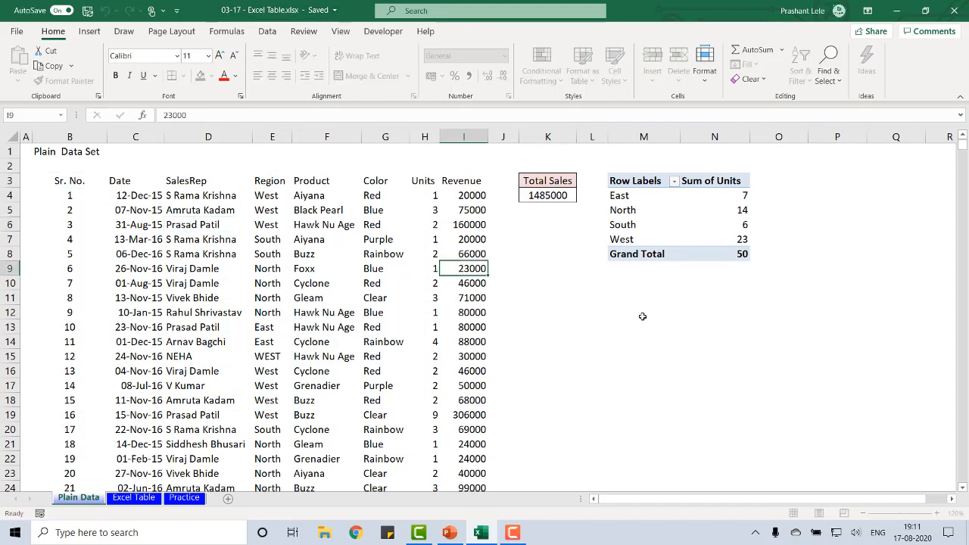
pyautogui.press('Left')
pyautogui.press('Left')
pyautogui.press('Left')
pyautogui.press('Left')
pyautogui.press('Left')
pyautogui.press('Left')
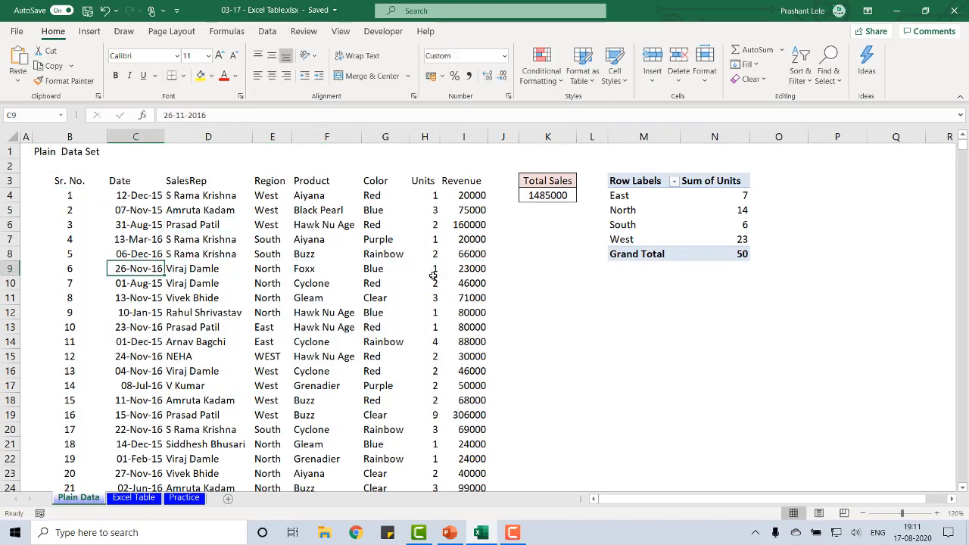
pyautogui.click(74, 270)
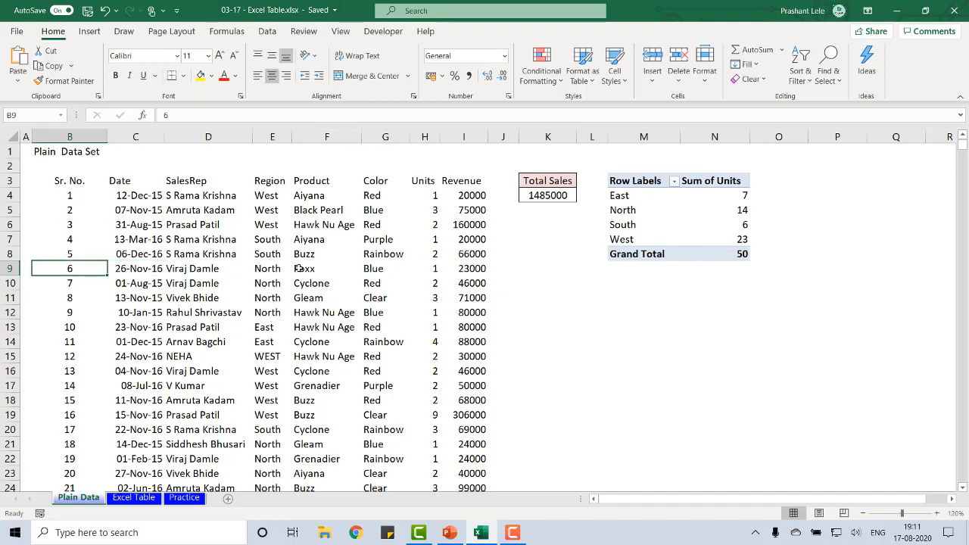
pyautogui.click(473, 282)
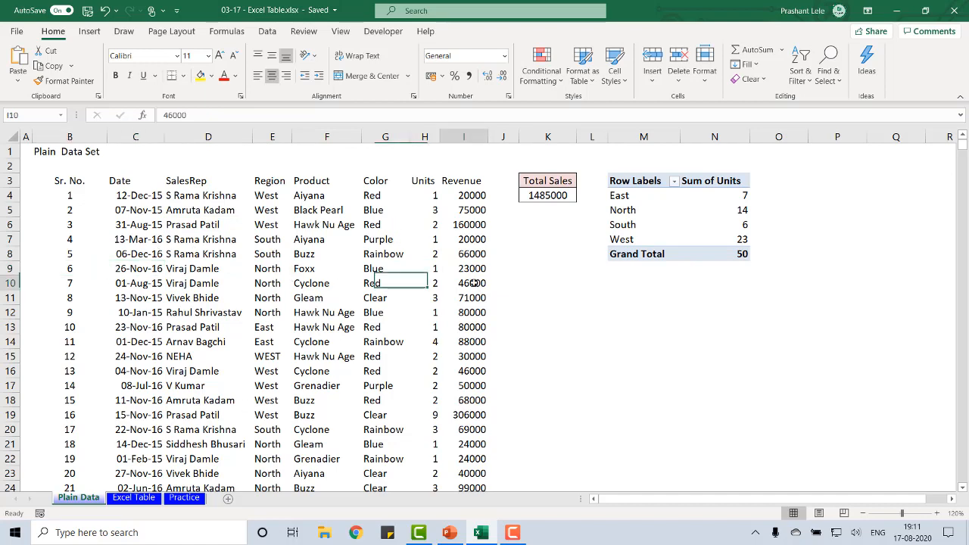
pyautogui.click(133, 297)
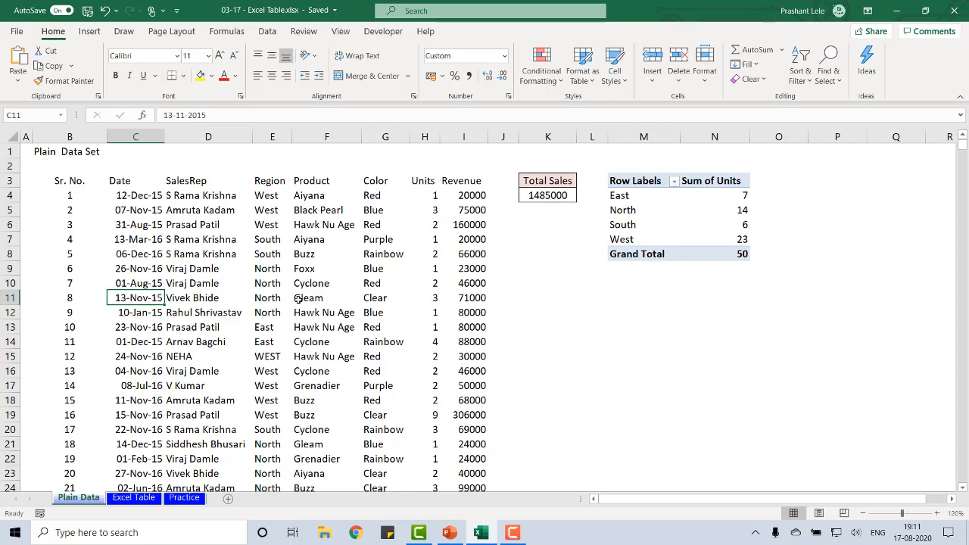
# On the Excel Table sheet, select the record in row 8 from Revenue back to Sr. No., finishing on B8
pyautogui.click(127, 499)
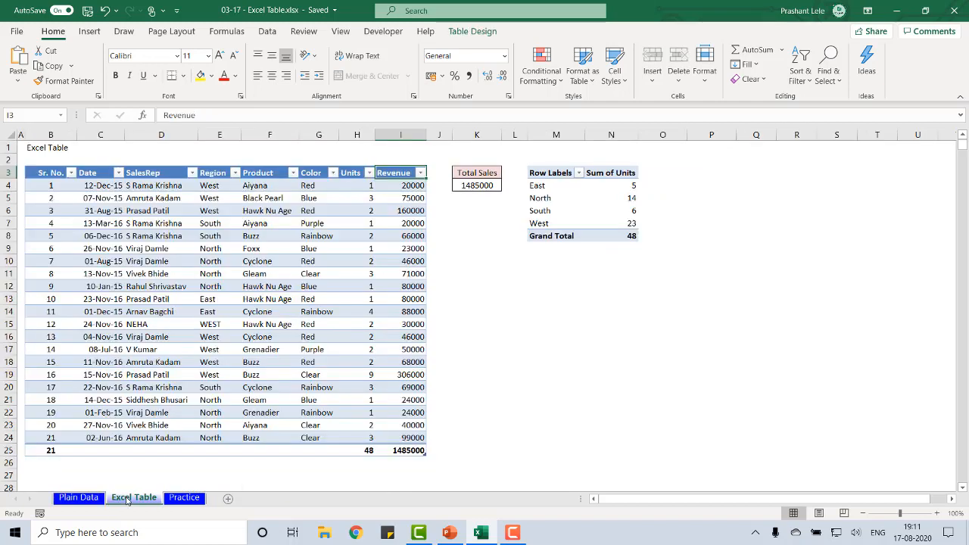
pyautogui.click(394, 235)
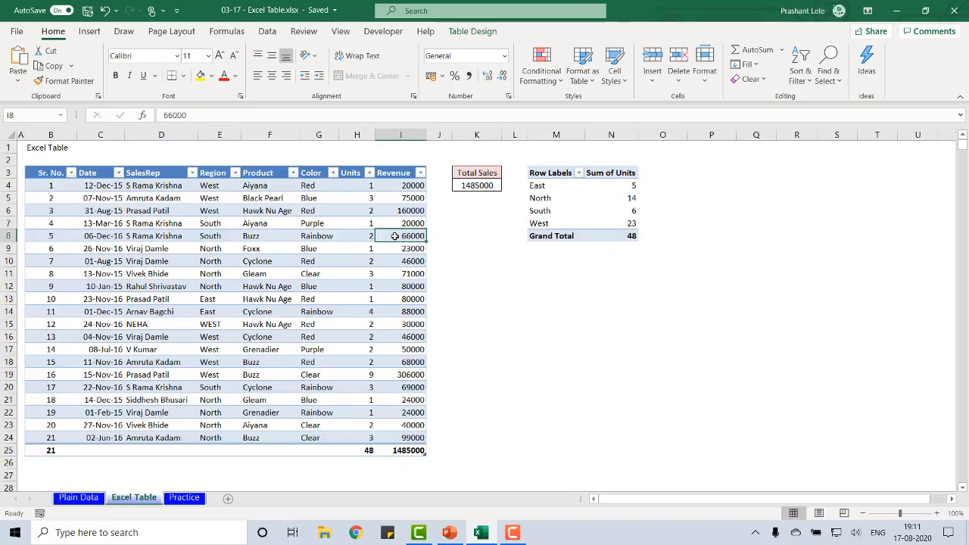
pyautogui.hotkey('shift', 'Left')
pyautogui.hotkey('shift', 'Left')
pyautogui.hotkey('shift', 'Left')
pyautogui.hotkey('shift', 'Left')
pyautogui.hotkey('shift', 'Left')
pyautogui.hotkey('shift', 'Left')
pyautogui.hotkey('shift', 'Left')
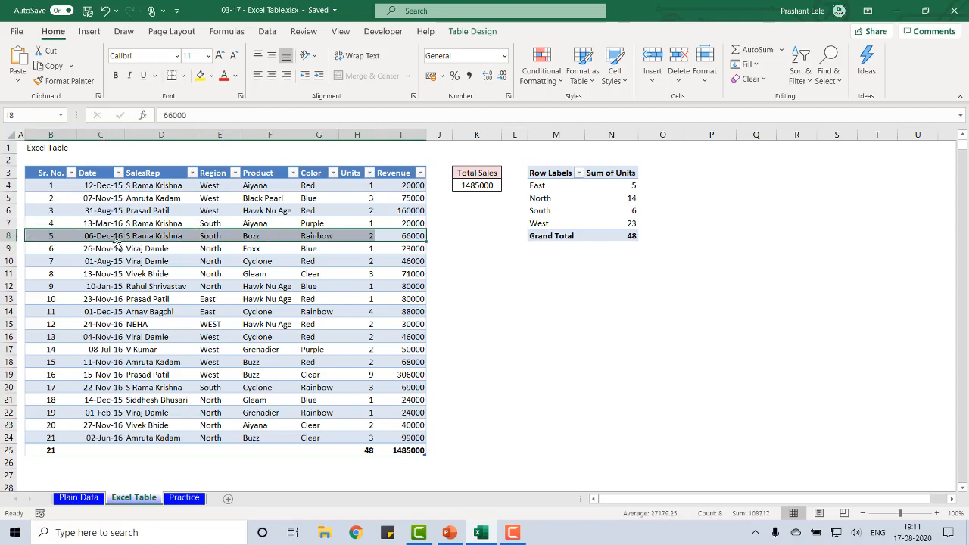
pyautogui.click(55, 237)
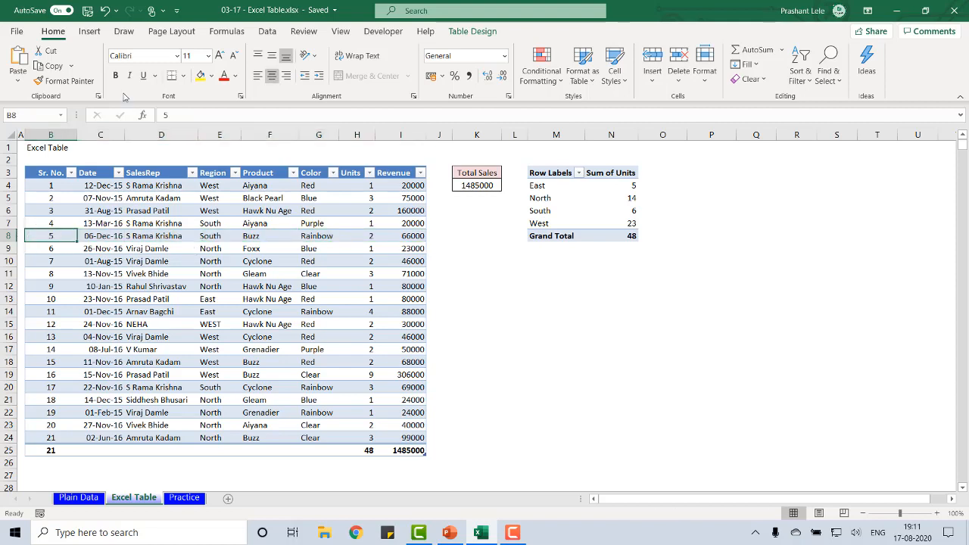
# Go through the row 8 record field by field from Date onward and select the entire table row
pyautogui.press('Right')
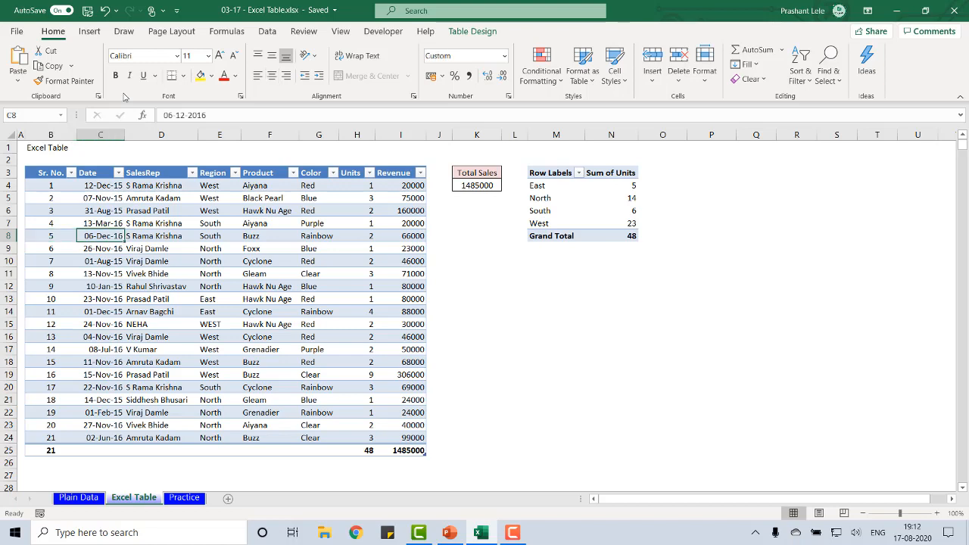
pyautogui.press('Right')
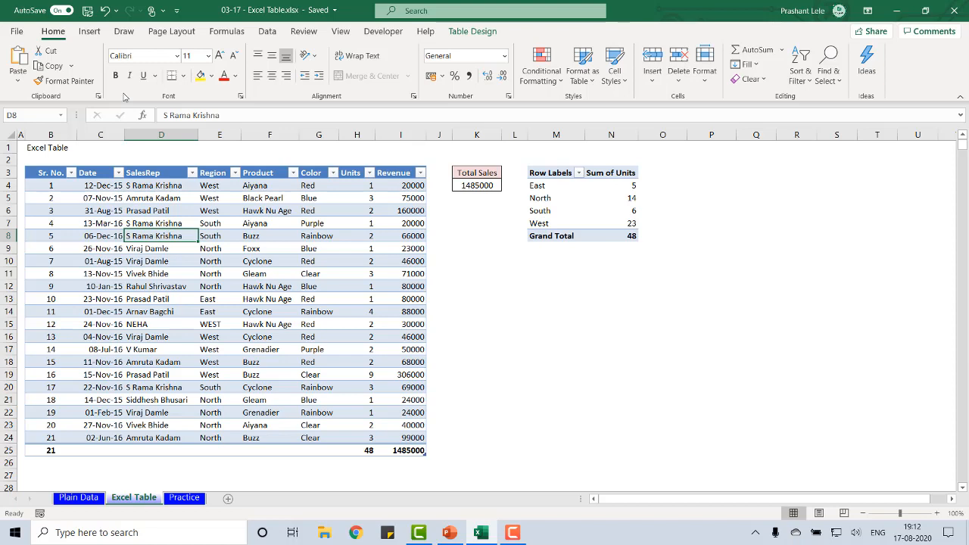
pyautogui.press('Right')
pyautogui.press('Right')
pyautogui.press('Right')
pyautogui.press('Right')
pyautogui.press('Right')
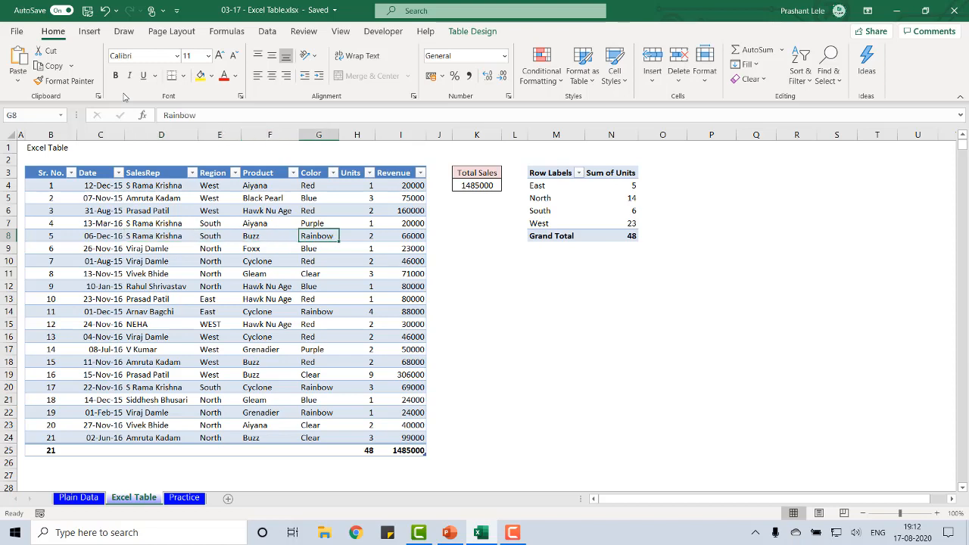
pyautogui.hotkey('shift', 'space')
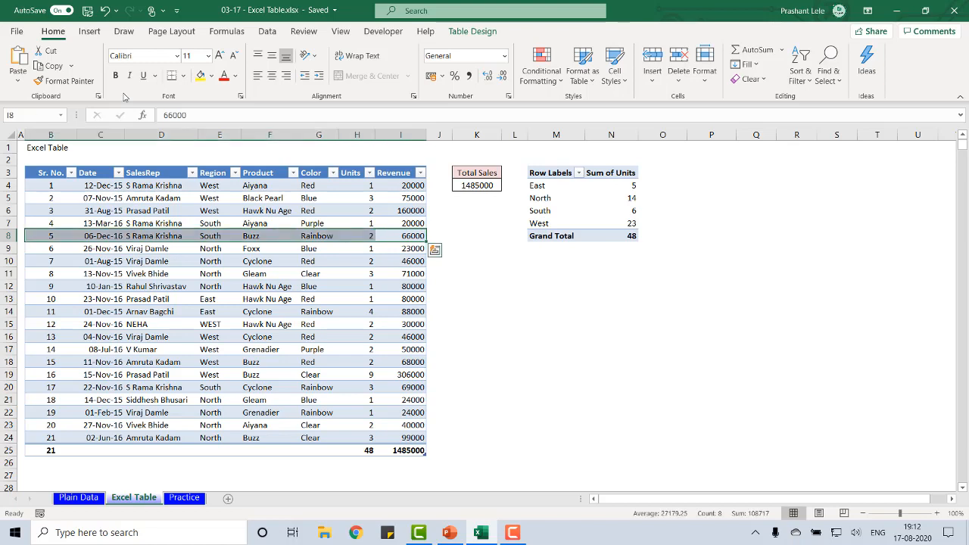
# Review the fields of the row 8 record, select the table row again, and return to its Sr. No. cell
pyautogui.press('Left')
pyautogui.press('Left')
pyautogui.press('Left')
pyautogui.press('Left')
pyautogui.press('Right')
pyautogui.press('Right')
pyautogui.press('Right')
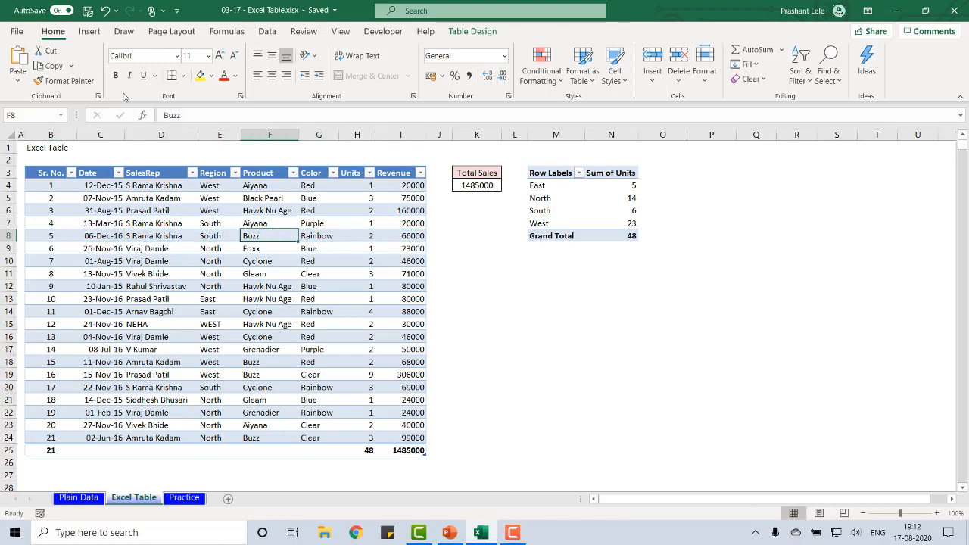
pyautogui.press('Right')
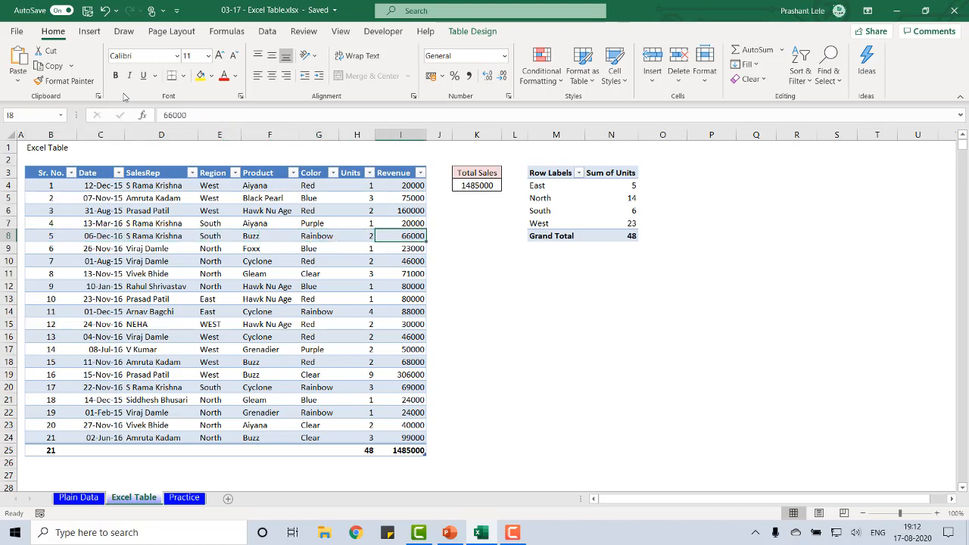
pyautogui.hotkey('shift', 'space')
pyautogui.hotkey('ctrl', 'Left')
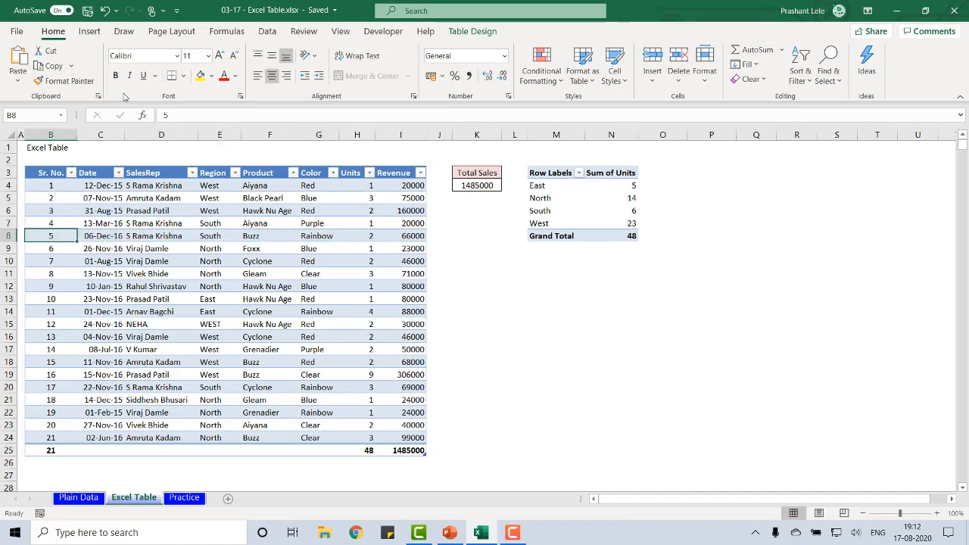
# On the Plain Data sheet, select the record in row 9 from Sr. No. to Revenue, then reduce the selection to B9
pyautogui.hotkey('ctrl', 'pageup')
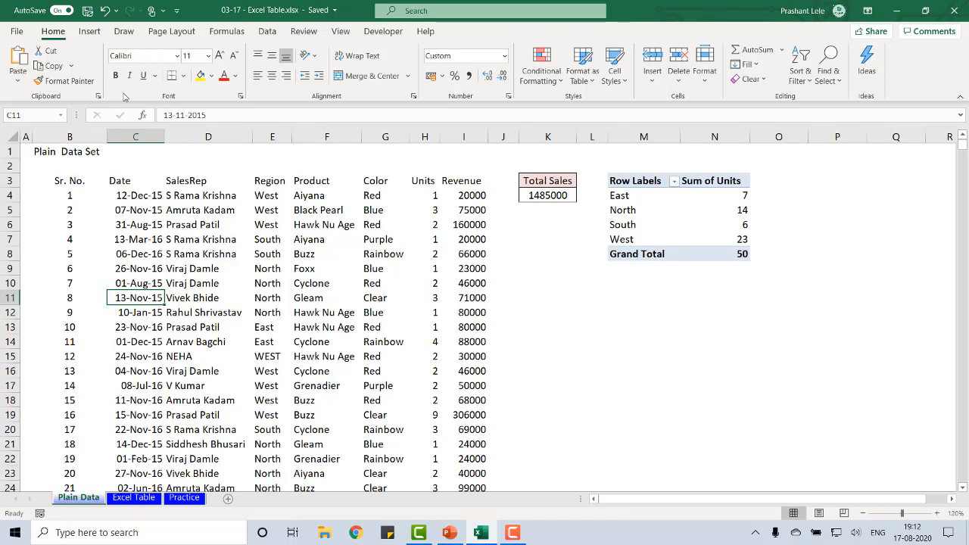
pyautogui.press('Up')
pyautogui.press('Up')
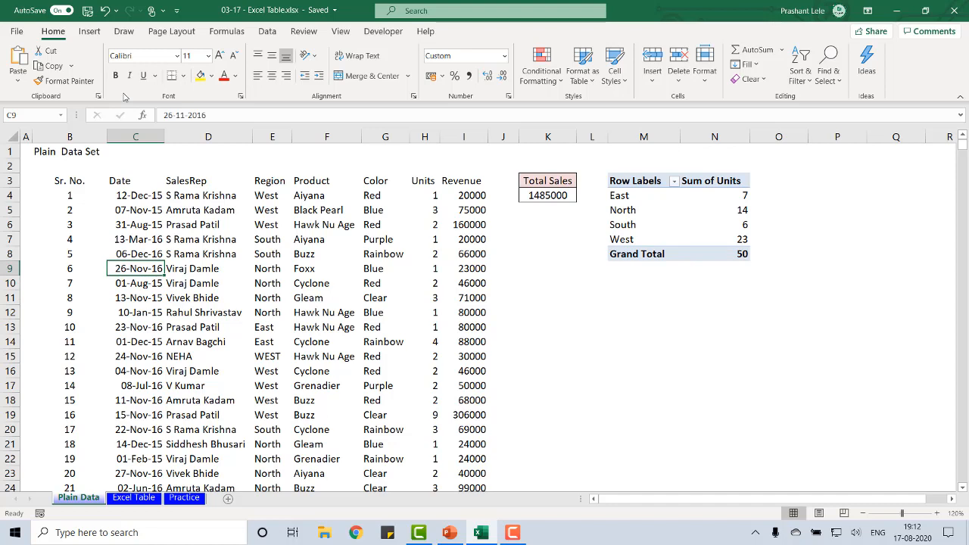
pyautogui.press('Left')
pyautogui.hotkey('ctrl', 'shift', 'Right')
pyautogui.hotkey('ctrl', 'shift', 'Left')
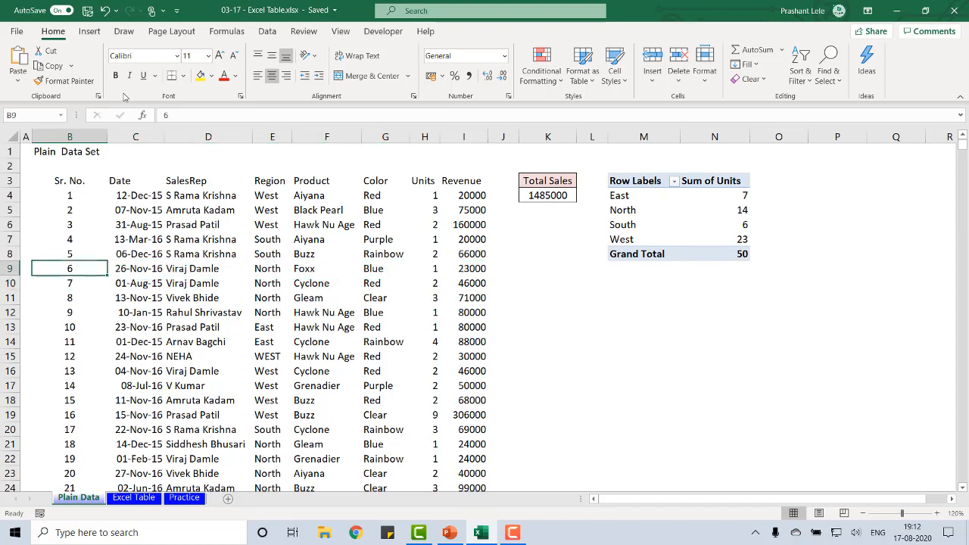
# Select the row 9 record from Sr. No. to Revenue, and finish on its Date cell, C9
pyautogui.hotkey('ctrl', 'shift', 'Right')
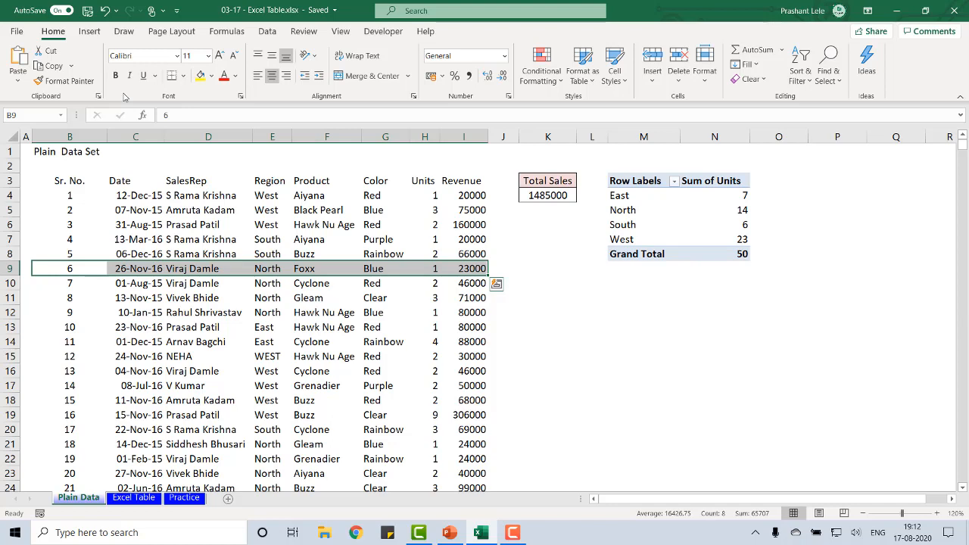
pyautogui.press('Down')
pyautogui.press('Up')
pyautogui.press('Right')
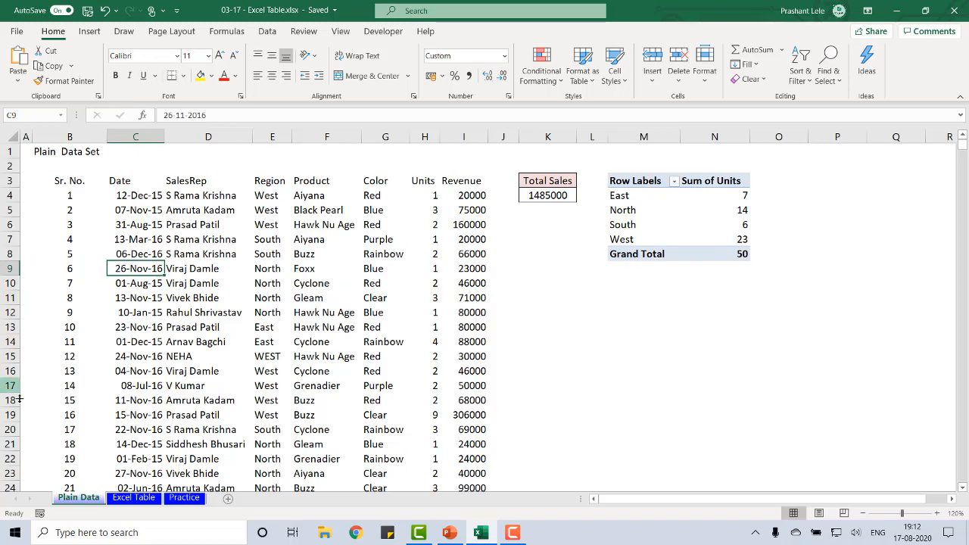
# On the Excel Table sheet, compare the available commands with D8 in the table, the empty cell M15 and the table's I15 selected
pyautogui.click(122, 498)
pyautogui.click(176, 231)
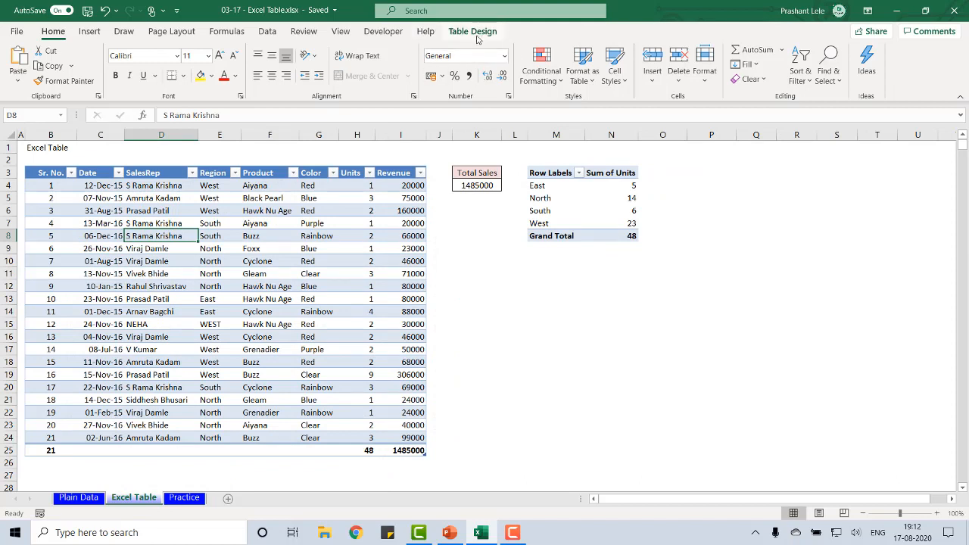
pyautogui.click(545, 326)
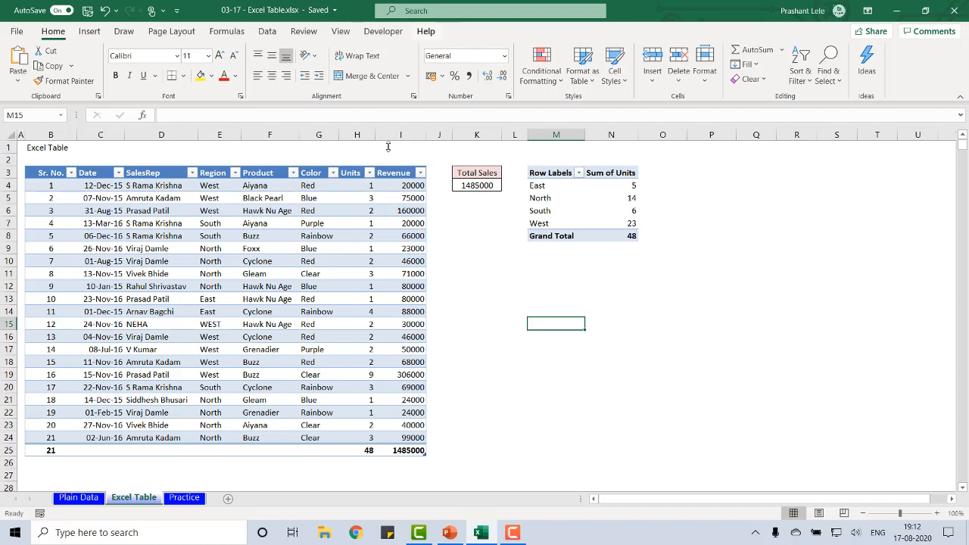
pyautogui.click(399, 326)
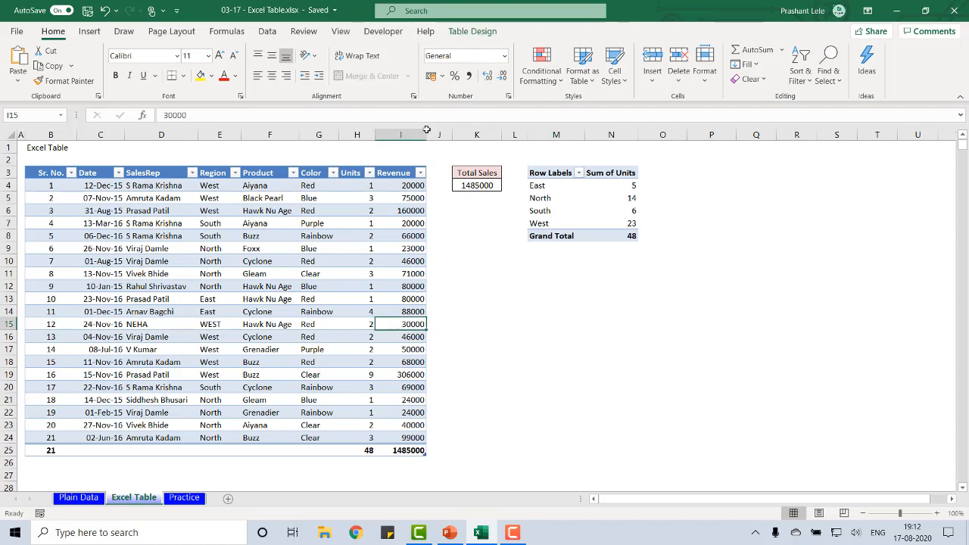
# Show the Table Design options for the Excel table and examine its table name
pyautogui.click(460, 32)
pyautogui.click(460, 33)
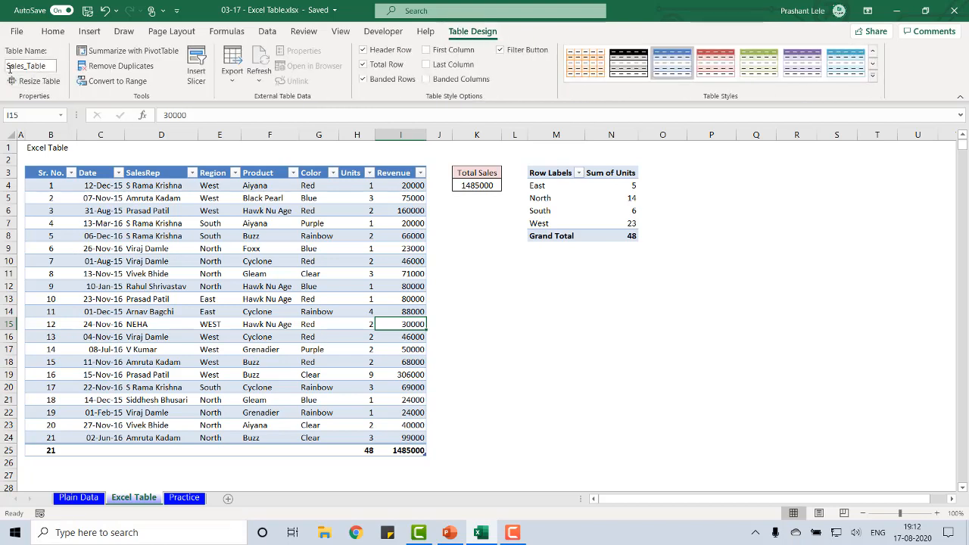
pyautogui.click(50, 66)
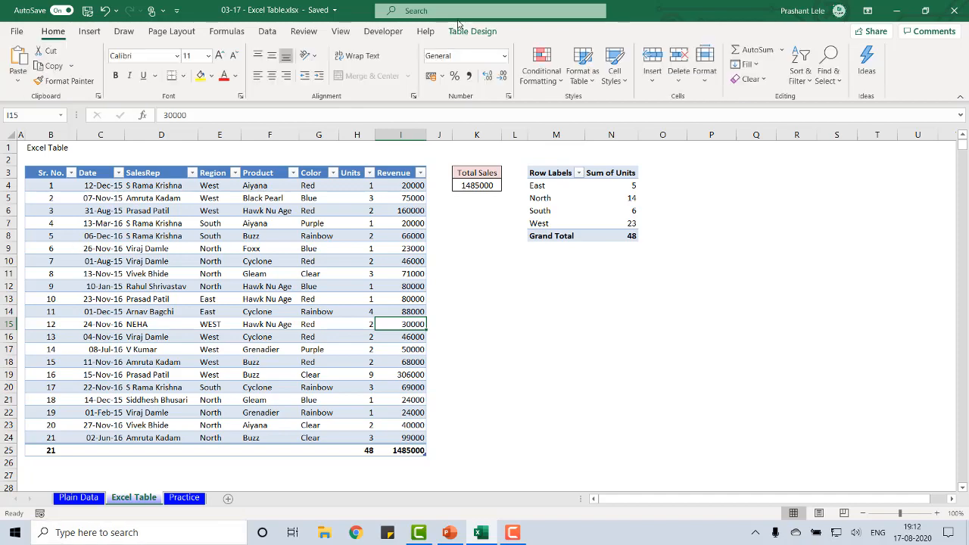
pyautogui.click(460, 32)
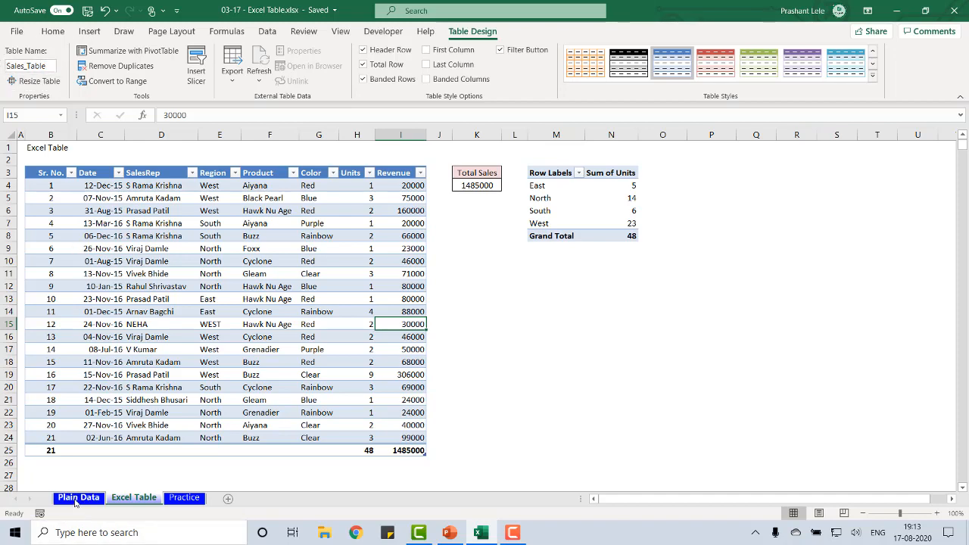
# On the Plain Data sheet, inspect the Total Sales formula in K4 and the Revenue range it references
pyautogui.click(79, 497)
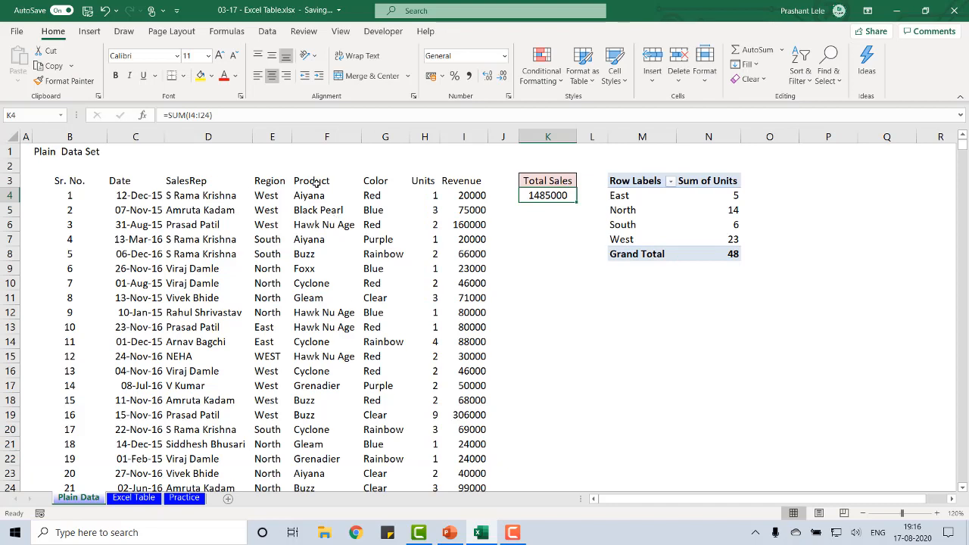
pyautogui.click(315, 184)
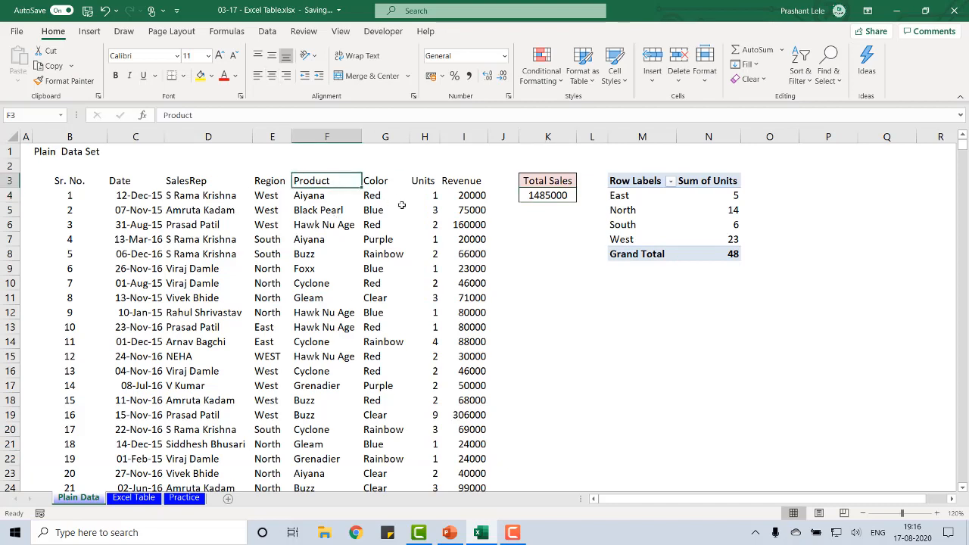
pyautogui.click(537, 197)
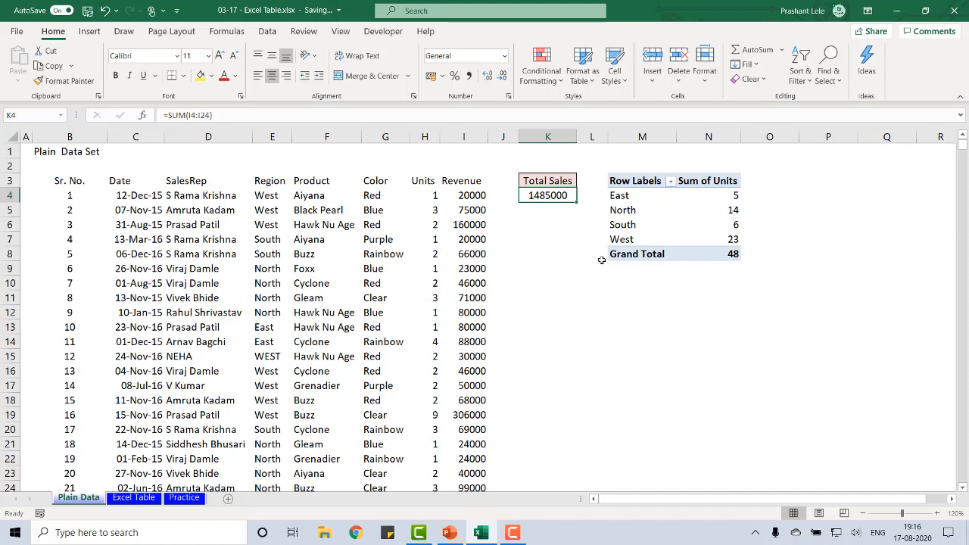
pyautogui.press('F2')
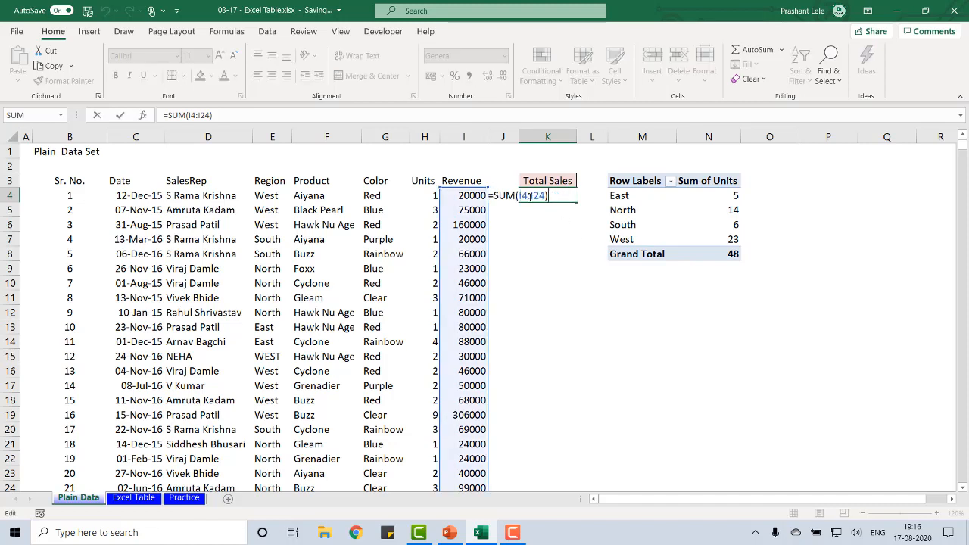
pyautogui.scroll(-4, 482, 310)
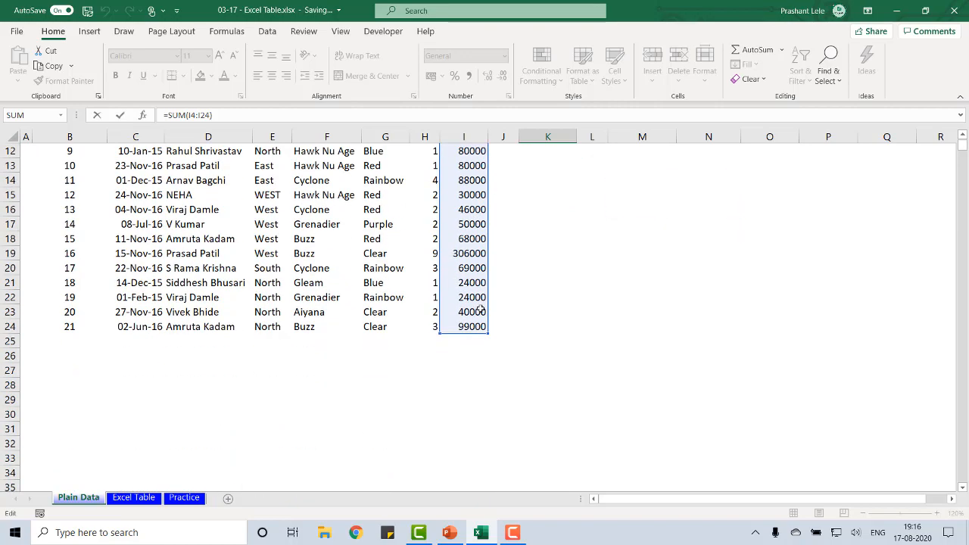
pyautogui.scroll(4, 482, 311)
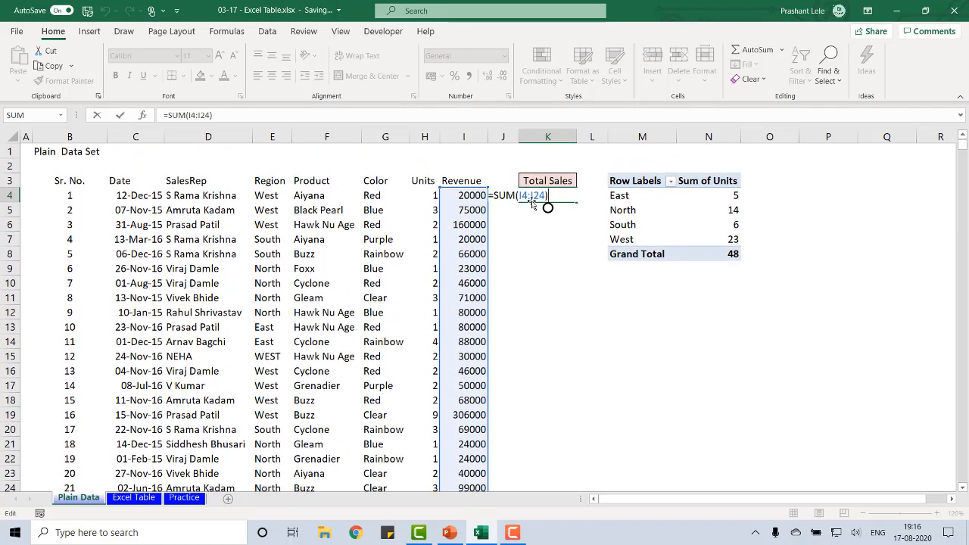
pyautogui.hotkey('ctrl', 'Return')
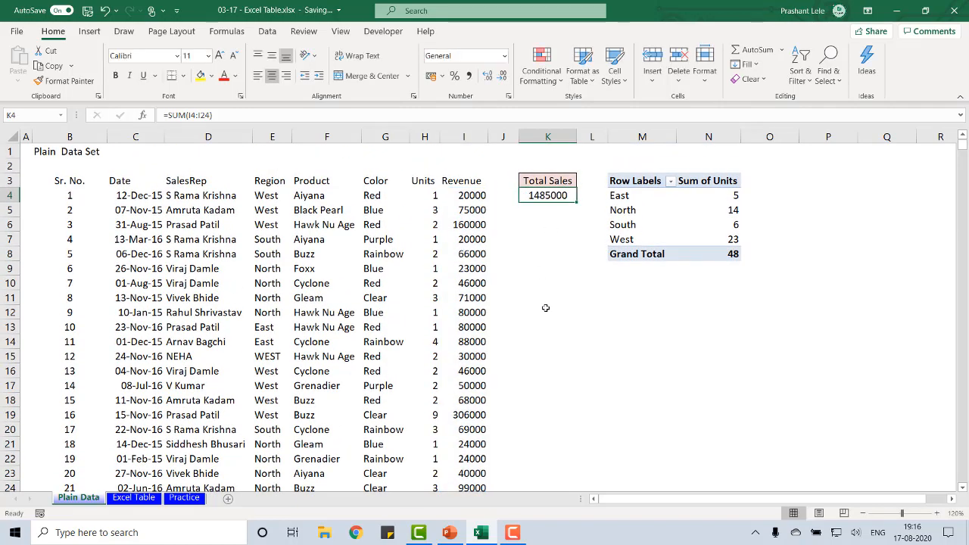
# Check the pivot table's source range in the Change PivotTable Data Source dialog and close it without changes
pyautogui.press('Right')
pyautogui.press('Right')
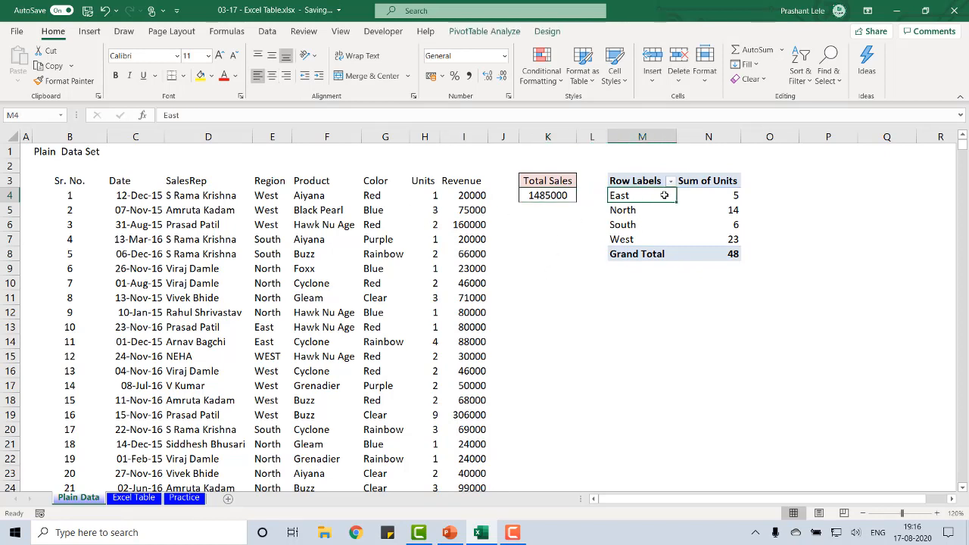
pyautogui.click(490, 36)
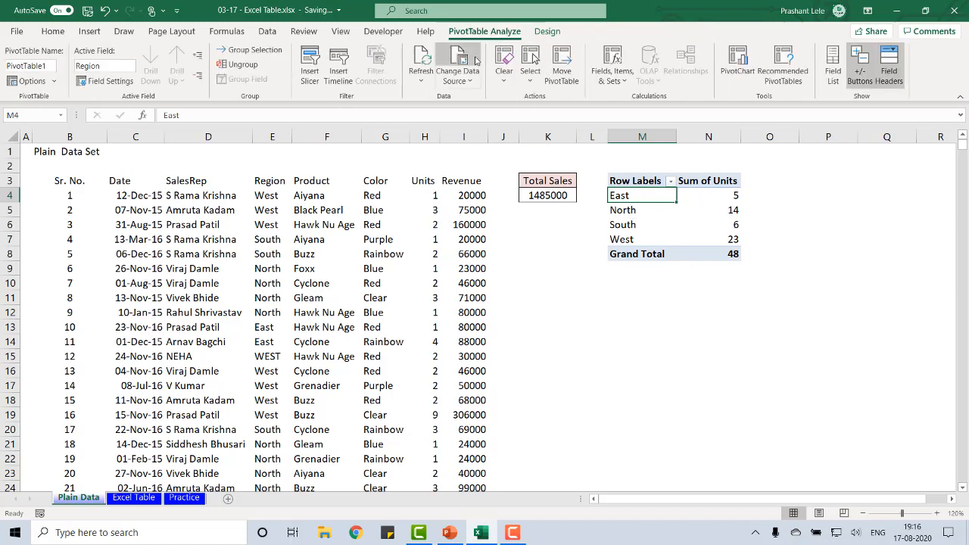
pyautogui.click(457, 60)
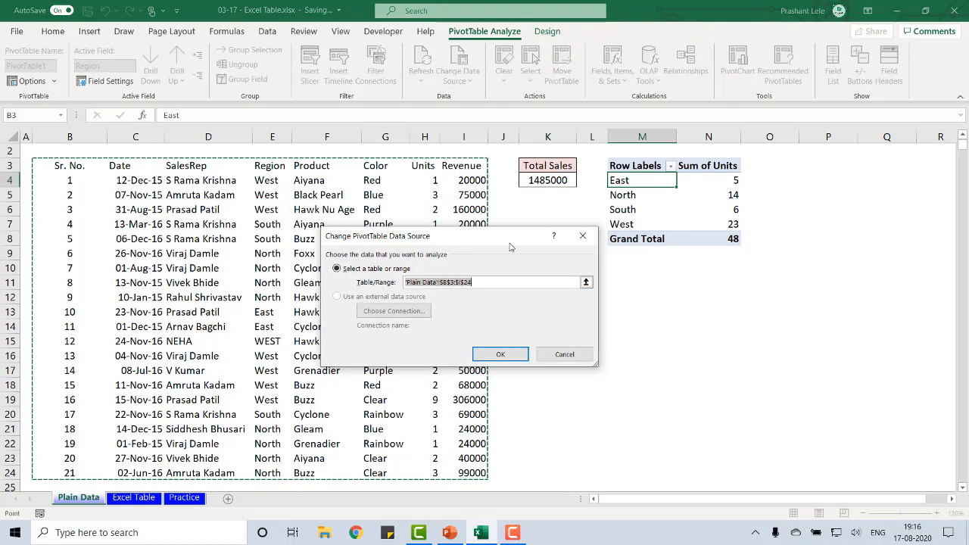
pyautogui.moveTo(511, 246); pyautogui.dragTo(746, 216)
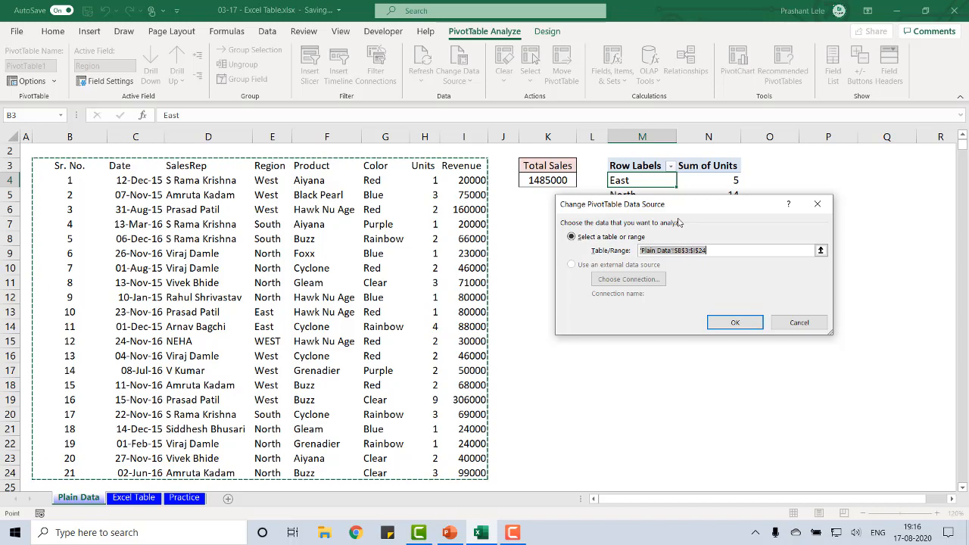
pyautogui.click(796, 322)
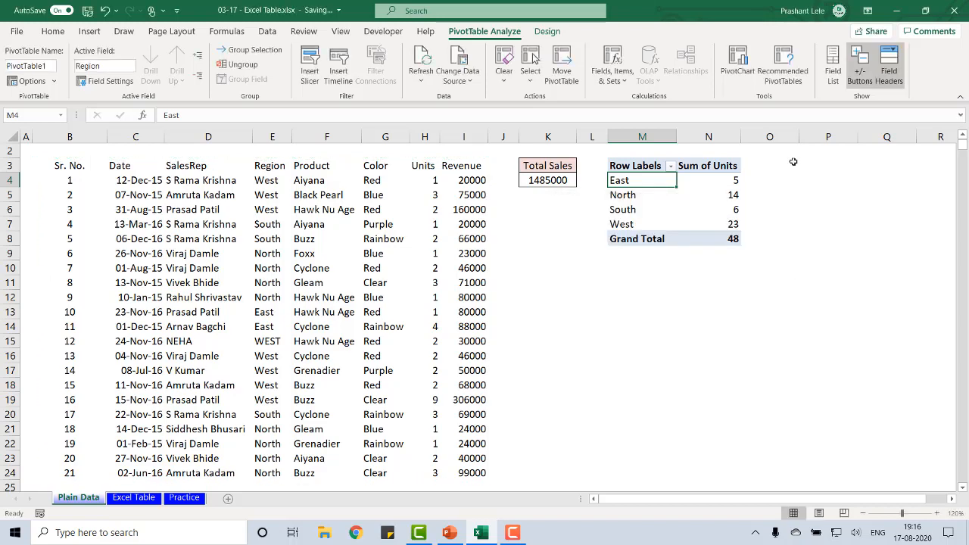
# Start a new record below the last data row, entering Sr. No. 22 in B25 and the date 5-7-2016 in C25
pyautogui.hotkey('ctrl', 'Left')
pyautogui.hotkey('ctrl', 'Left')
pyautogui.hotkey('ctrl', 'Down')
pyautogui.press('Down')
pyautogui.press('Down')
pyautogui.press('Down')
pyautogui.hotkey('ctrl', 'Up')
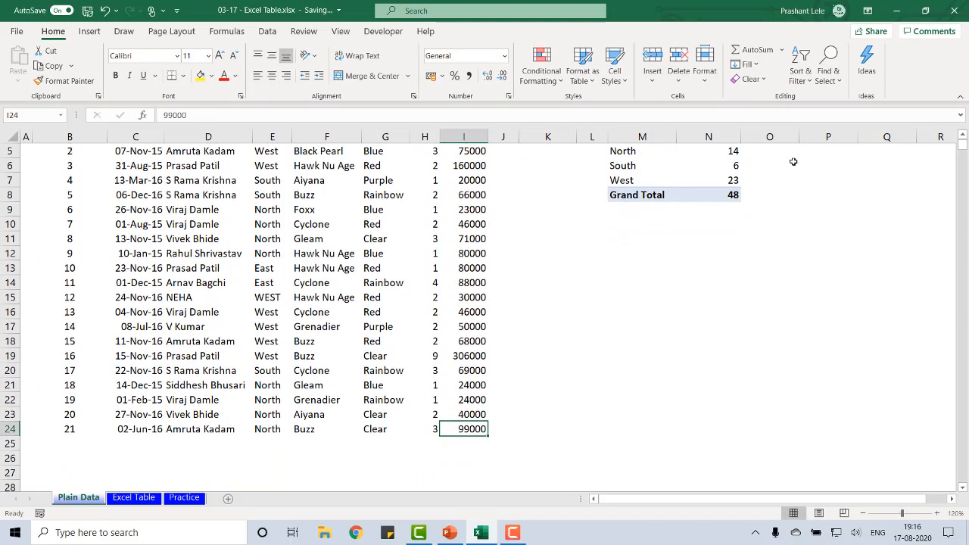
pyautogui.hotkey('ctrl', 'Left')
pyautogui.press('Down')
pyautogui.write('22')
pyautogui.press('Tab')
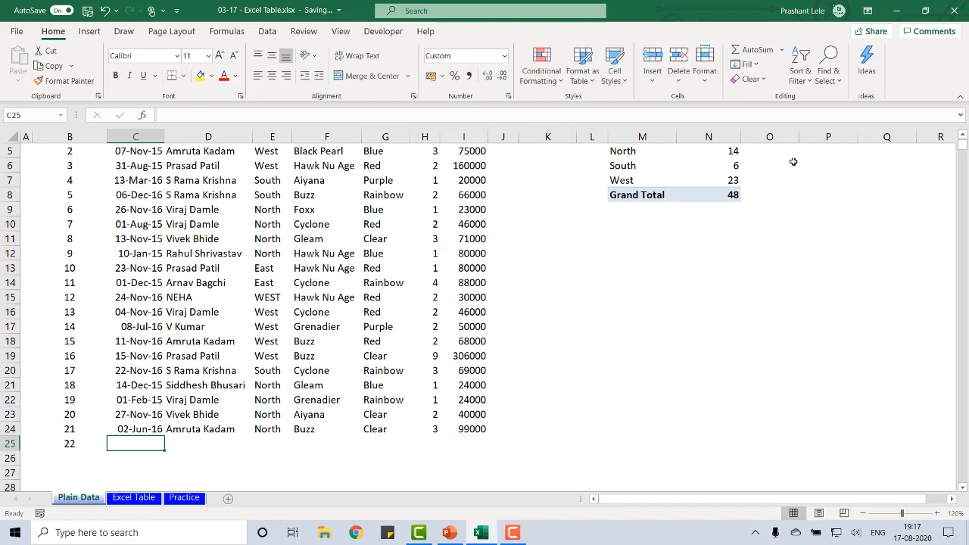
pyautogui.write('5')
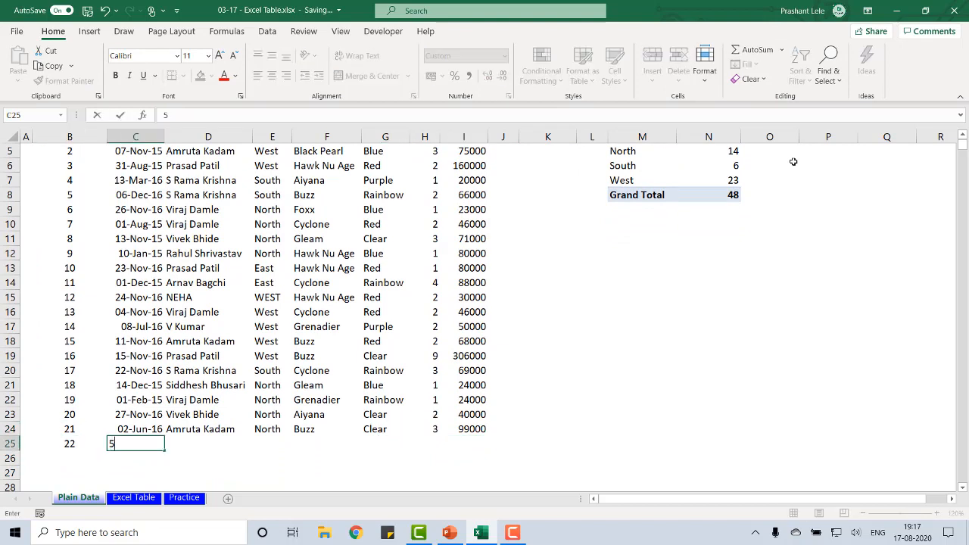
pyautogui.write('-7-2016')
pyautogui.press('Tab')
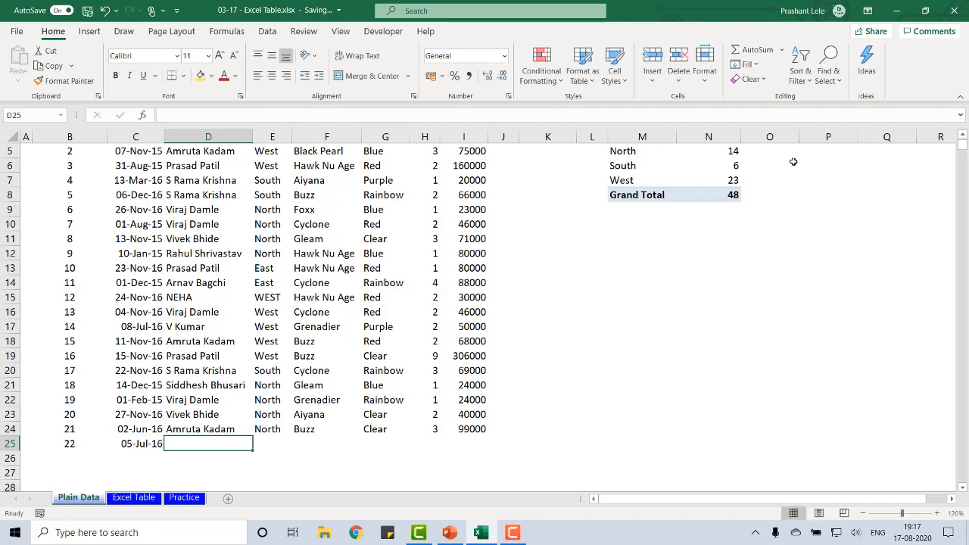
# Copy the SalesRep to Revenue values of the row 23 record into row 25, starting at D25
pyautogui.press('Up')
pyautogui.press('Up')
pyautogui.hotkey('shift', 'Right')
pyautogui.hotkey('shift', 'Right')
pyautogui.hotkey('shift', 'Right')
pyautogui.hotkey('shift', 'Right')
pyautogui.hotkey('shift', 'Right')
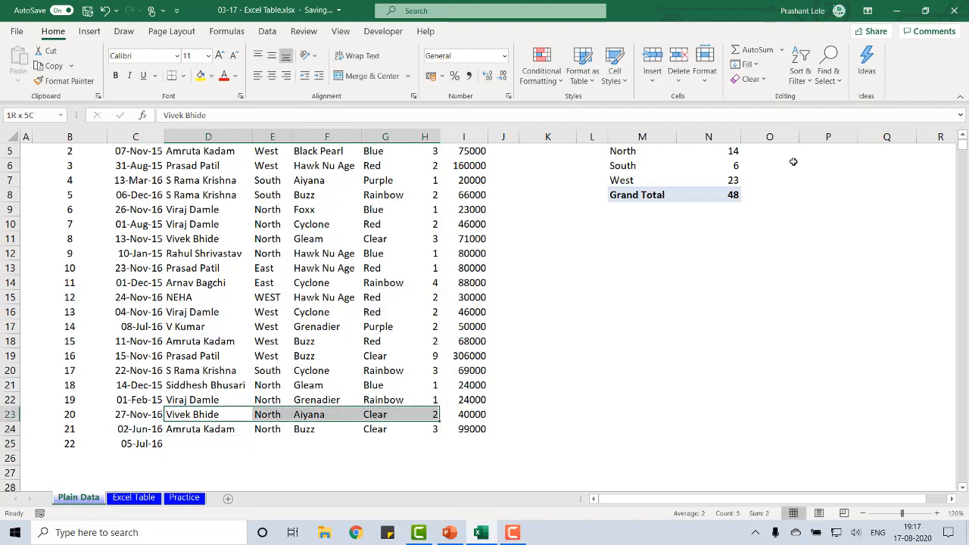
pyautogui.hotkey('ctrl', 'c')
pyautogui.press('Down')
pyautogui.press('Down')
pyautogui.hotkey('ctrl', 'v')
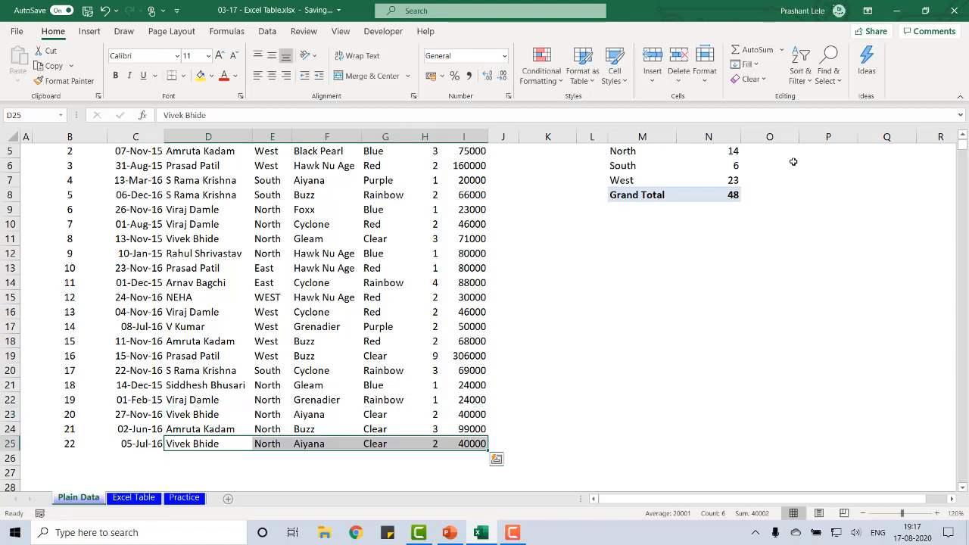
pyautogui.press('Escape')
# Extend the Total Sales formula in K4 to include the new record, making it =SUM(I4:I25)
pyautogui.hotkey('ctrl', 'Right')
pyautogui.press('Right')
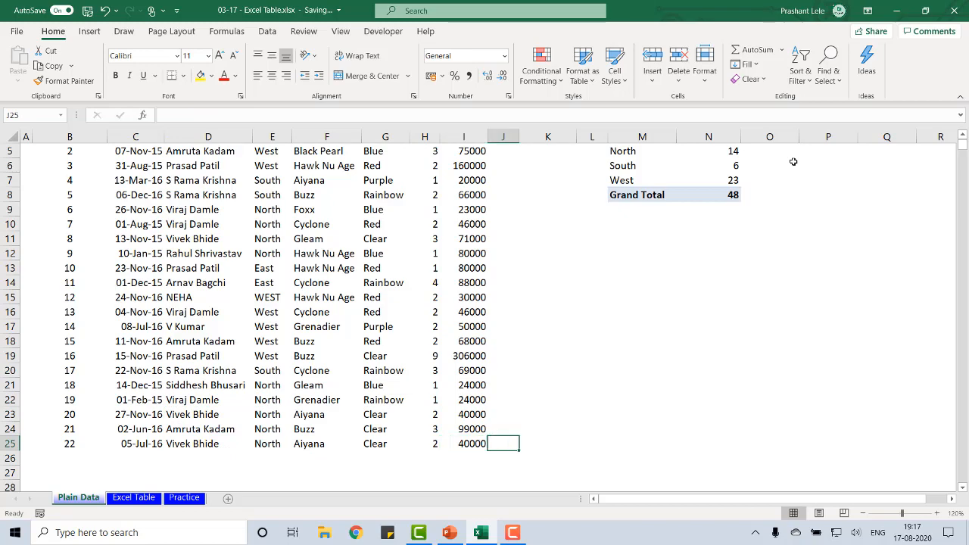
pyautogui.hotkey('ctrl', 'Up')
pyautogui.press('Right')
pyautogui.press('Down')
pyautogui.press('Down')
pyautogui.press('Down')
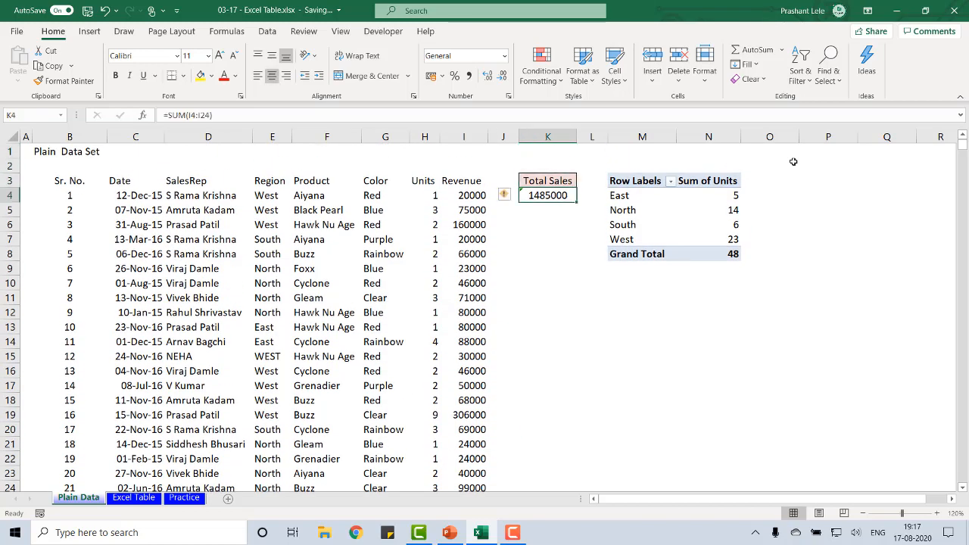
pyautogui.press('F2')
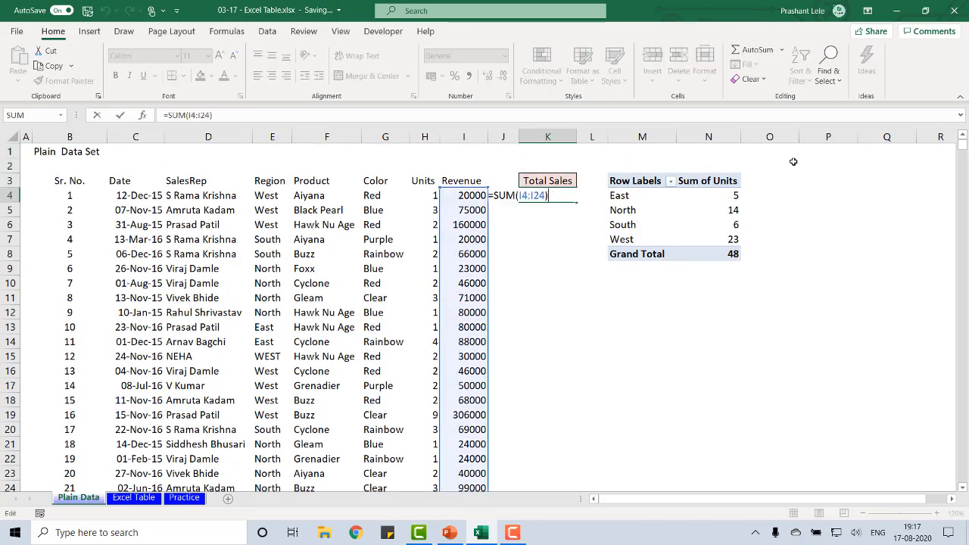
pyautogui.scroll(-2, 621, 390)
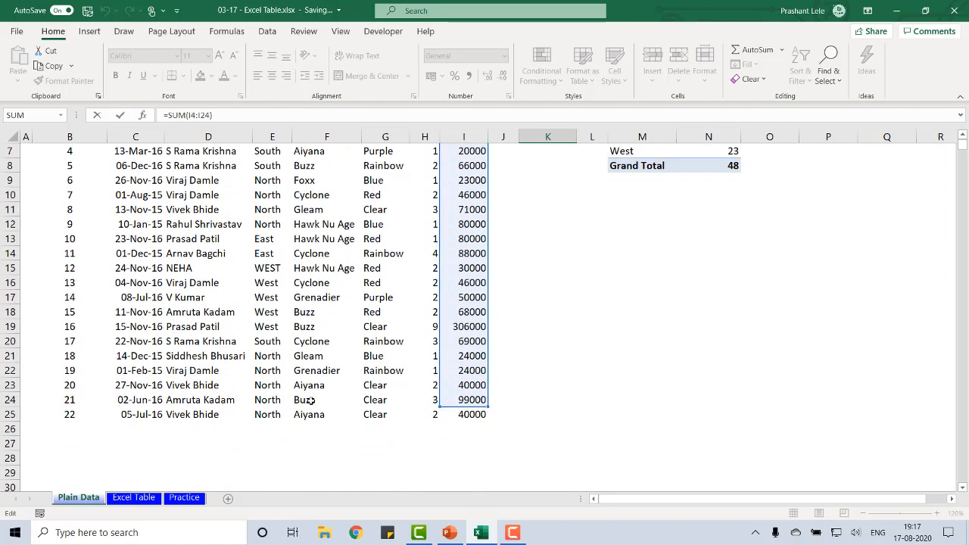
pyautogui.scroll(1, 695, 315)
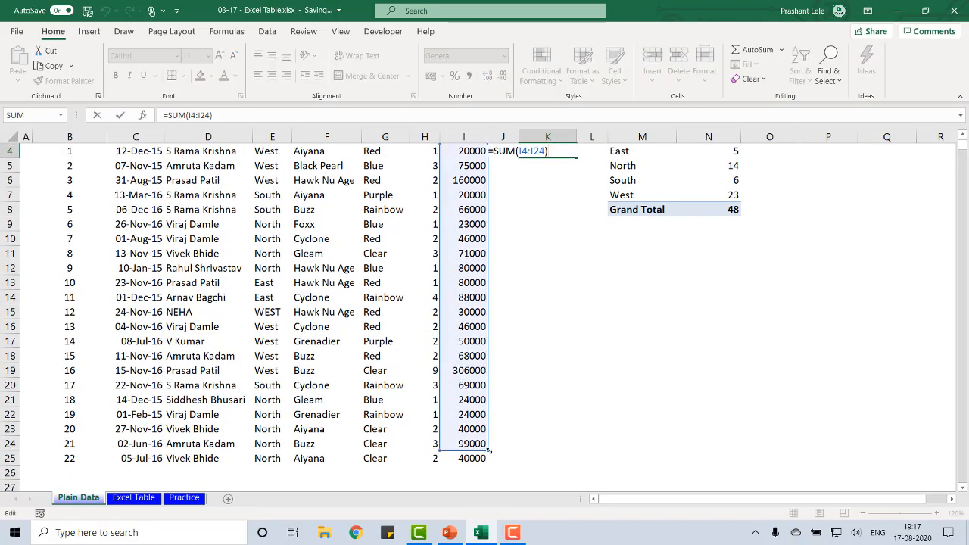
pyautogui.moveTo(488, 451); pyautogui.dragTo(488, 464)
pyautogui.press('Return')
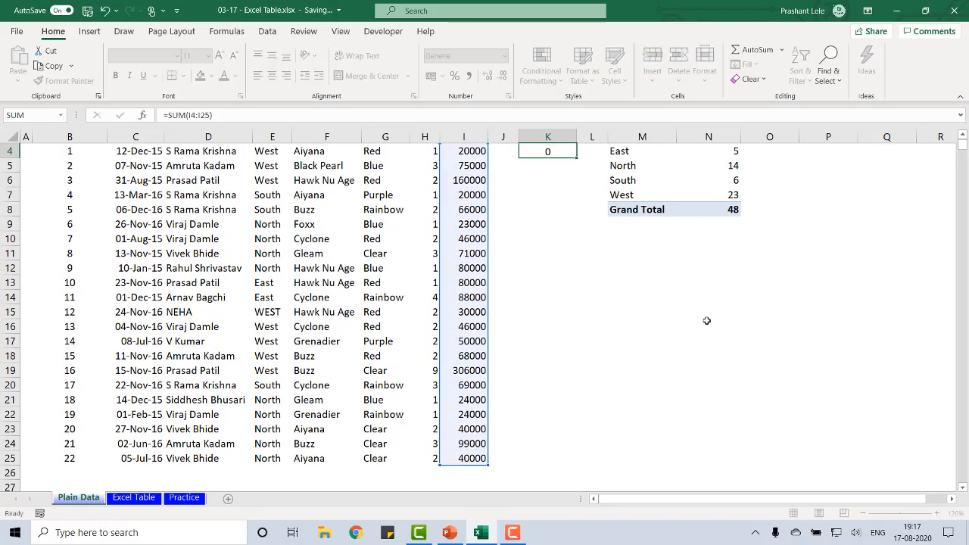
# Refresh the Sum of Units pivot table twice and select the new record's Units cell, H25
pyautogui.scroll(1, 706, 321)
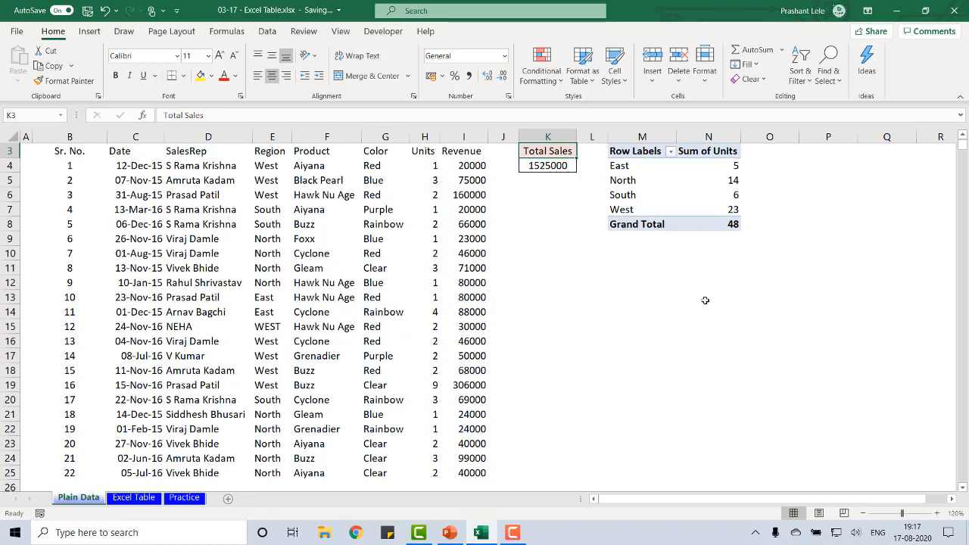
pyautogui.click(733, 223)
pyautogui.rightClick(732, 223)
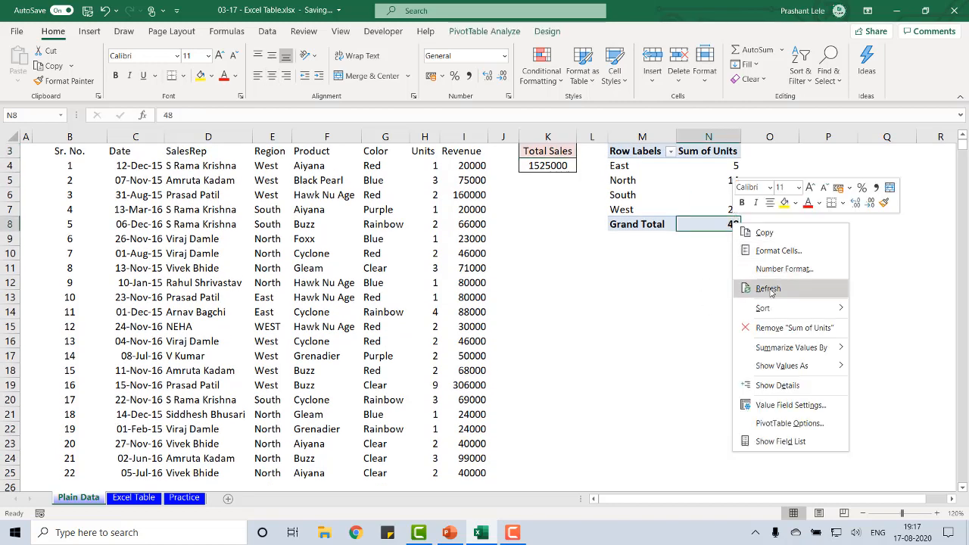
pyautogui.click(765, 286)
pyautogui.rightClick(712, 222)
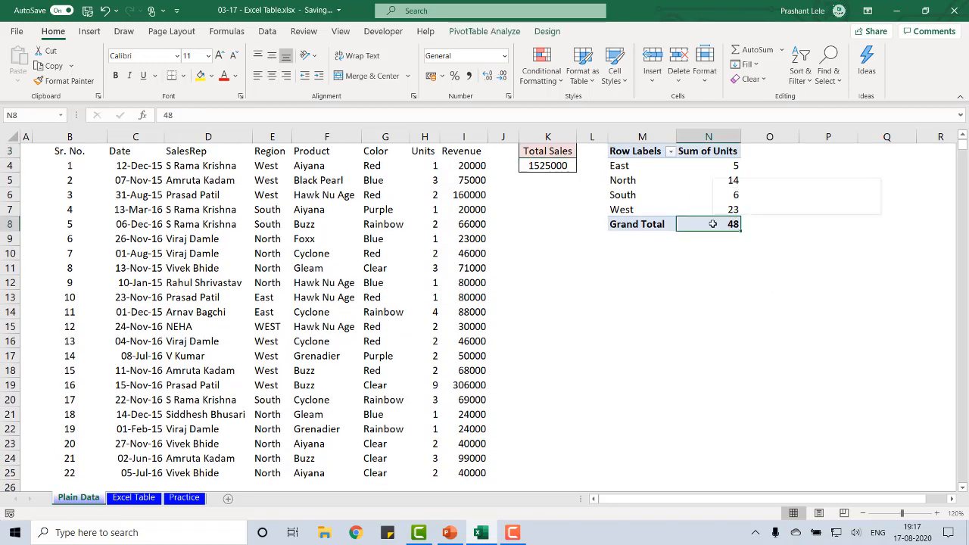
pyautogui.click(751, 289)
pyautogui.click(437, 471)
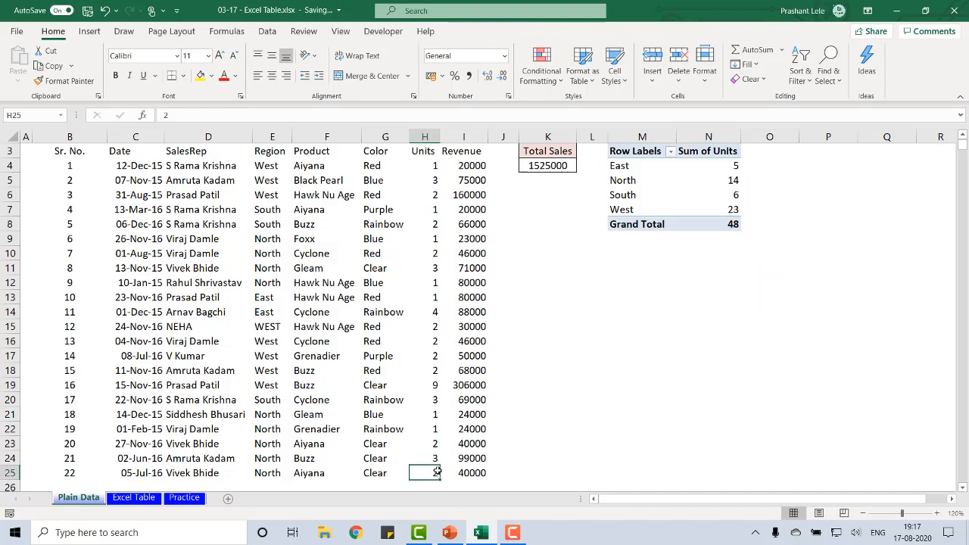
# Select the Units values of the original records, H4:H24, to check their sum against the pivot table's grand total
pyautogui.press('Up')
pyautogui.hotkey('ctrl', 'shift', 'Up')
pyautogui.hotkey('shift', 'Down')
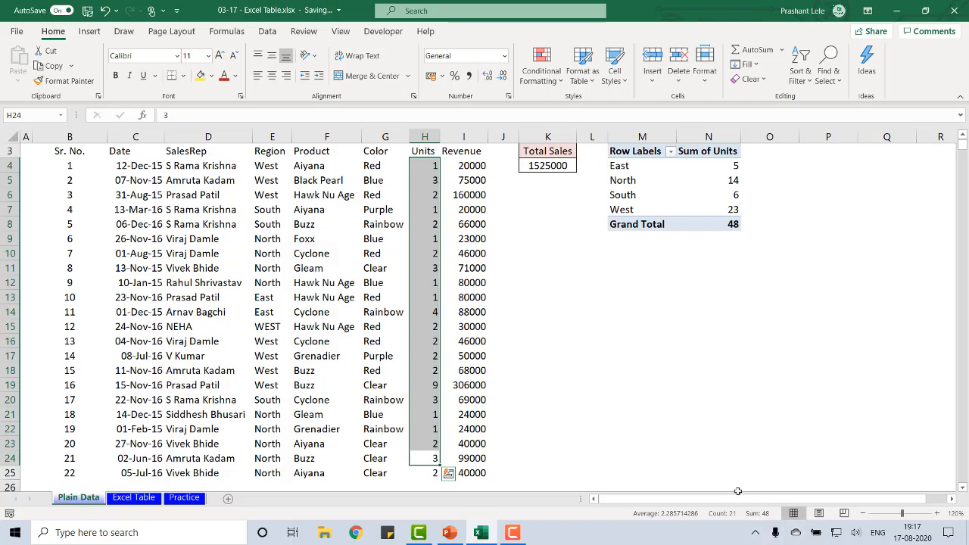
# Change the Sum of Units pivot table's data source to 'Plain Data'!$B$3:$I$25 so it includes the new record
pyautogui.click(703, 221)
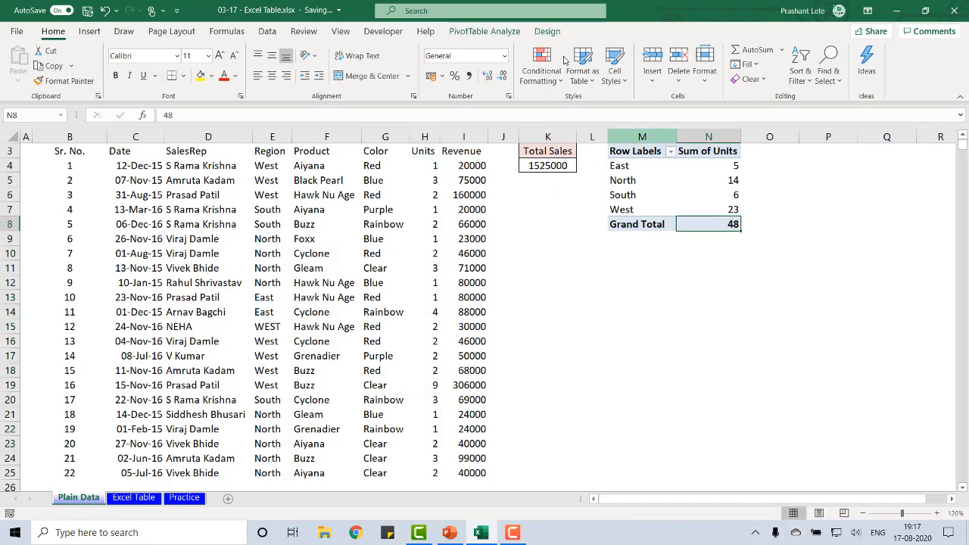
pyautogui.click(485, 31)
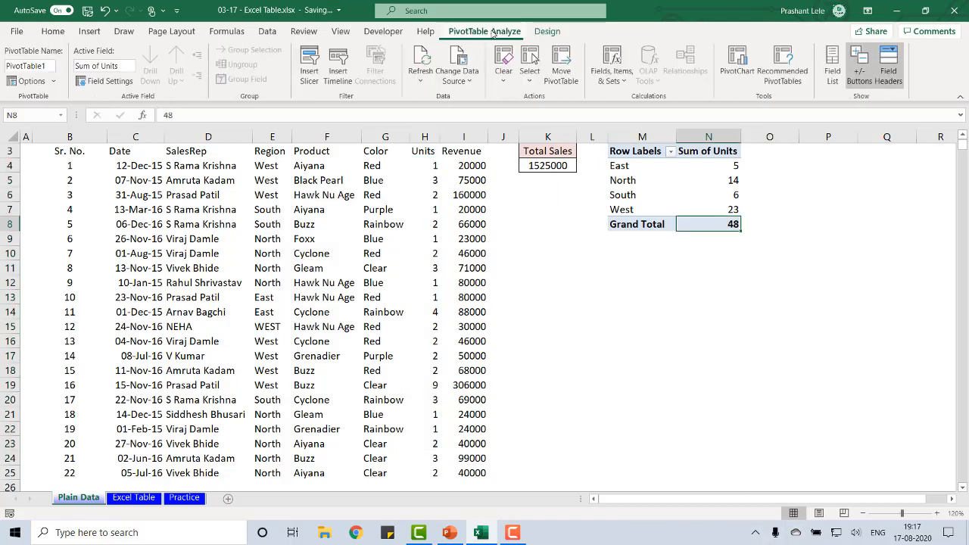
pyautogui.click(456, 56)
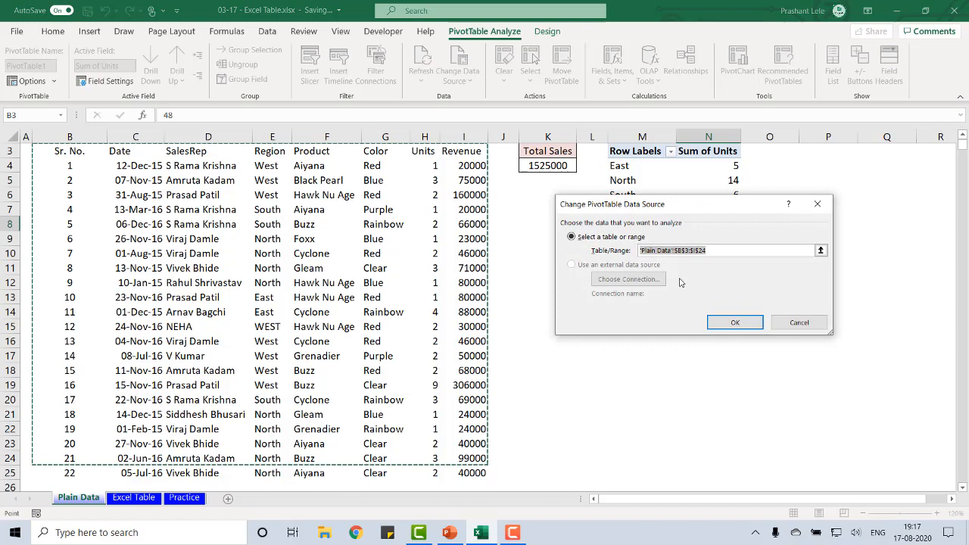
pyautogui.hotkey('shift', 'Down')
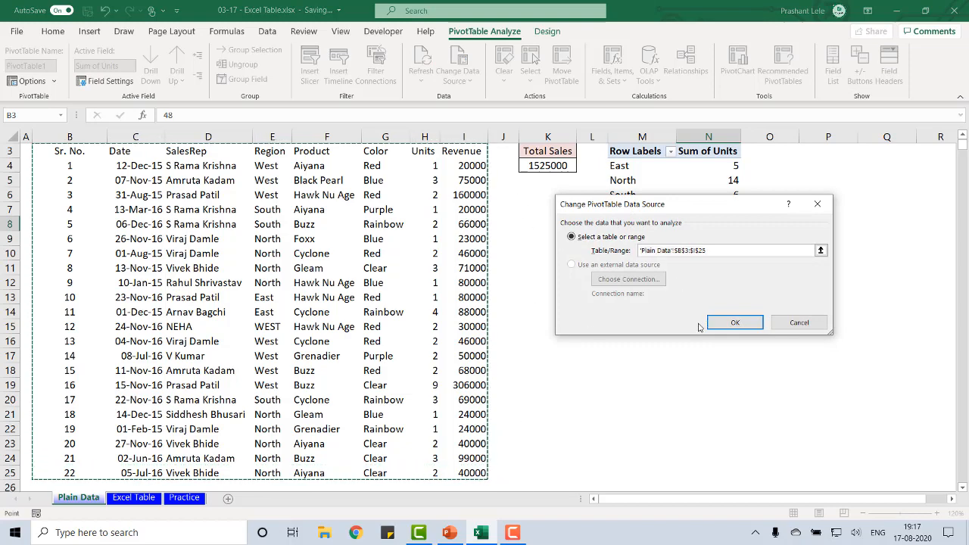
pyautogui.click(730, 322)
pyautogui.hotkey('ctrl', 'Up')
pyautogui.hotkey('ctrl', 'Up')
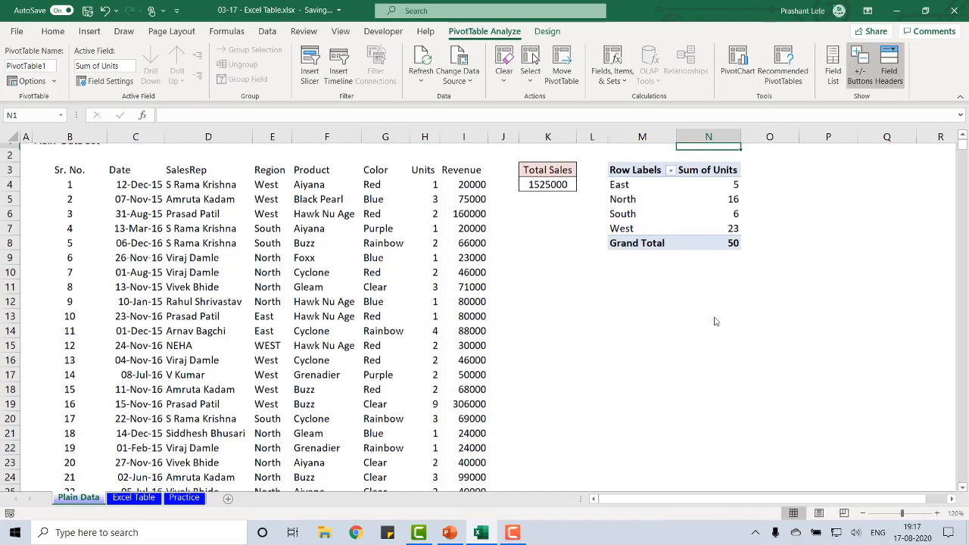
pyautogui.hotkey('ctrl', 'Down')
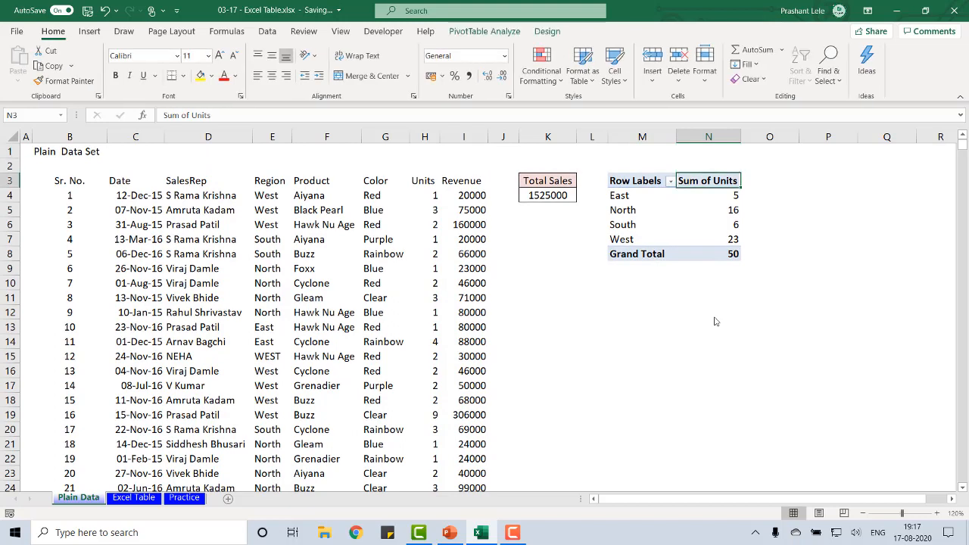
pyautogui.hotkey('ctrl', 'Left')
pyautogui.hotkey('ctrl', 'Left')
pyautogui.hotkey('ctrl', 'Left')
pyautogui.hotkey('ctrl', 'Left')
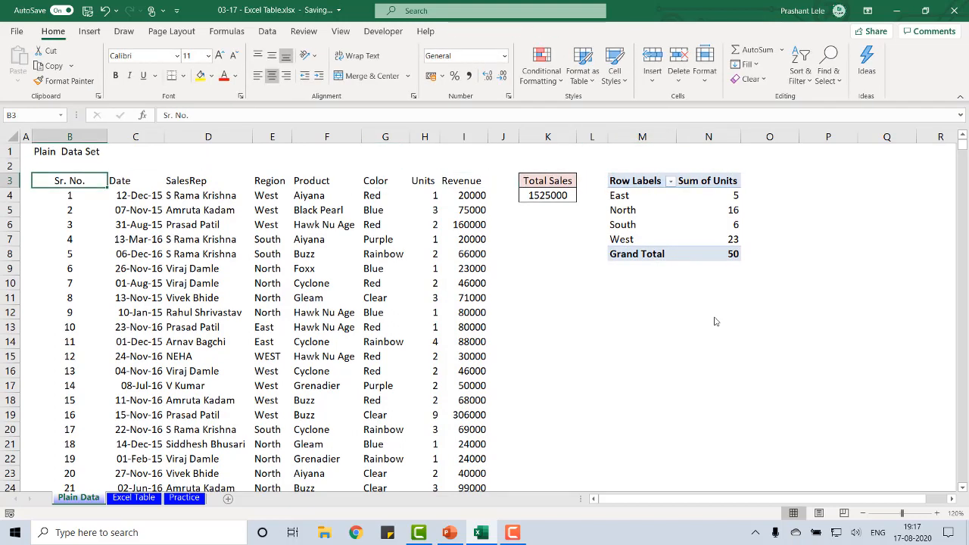
pyautogui.hotkey('ctrl', 'Right')
pyautogui.hotkey('ctrl', 'Right')
pyautogui.hotkey('ctrl', 'Right')
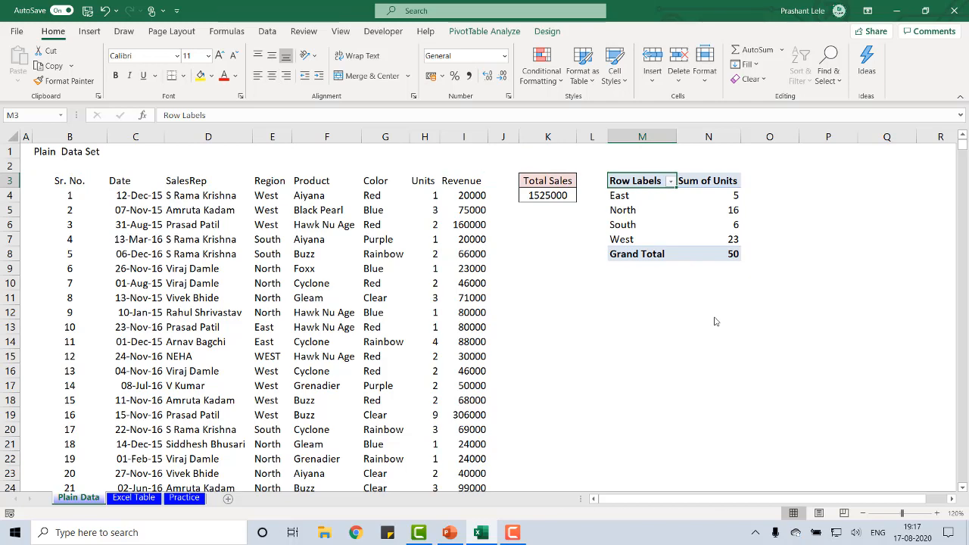
# Switch to the Excel Table sheet and inspect the Total Sales formula in K4 and the column it references
pyautogui.hotkey('ctrl', 'pagedown')
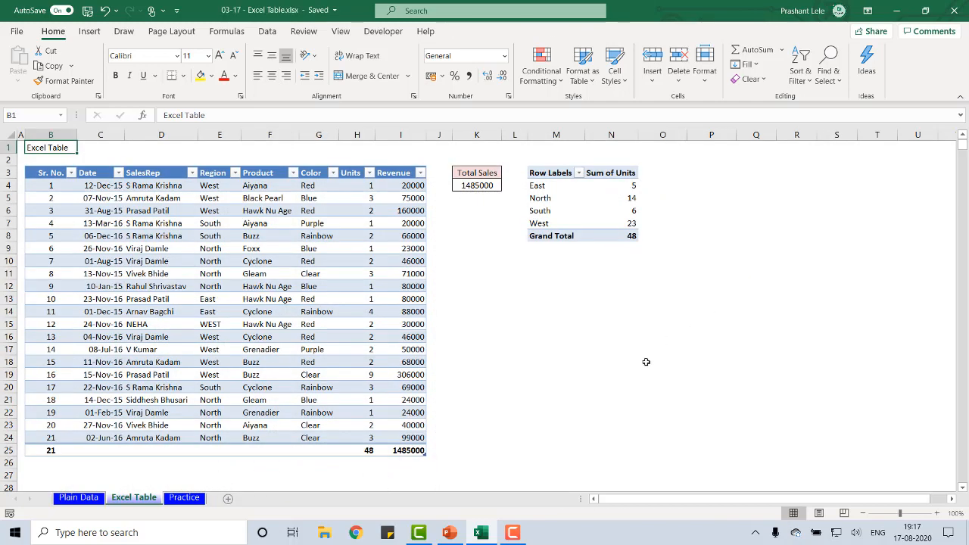
pyautogui.click(470, 186)
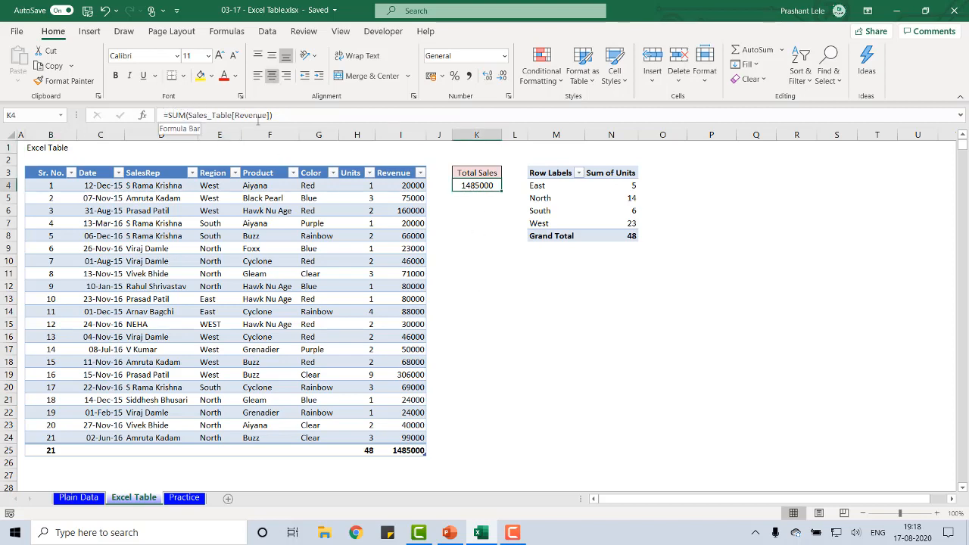
pyautogui.click(289, 117)
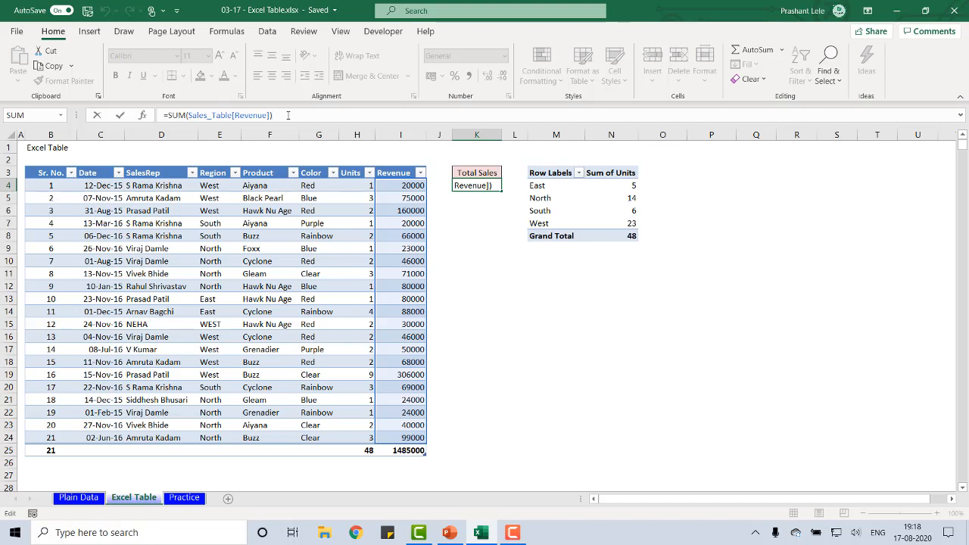
pyautogui.hotkey('ctrl', 'Return')
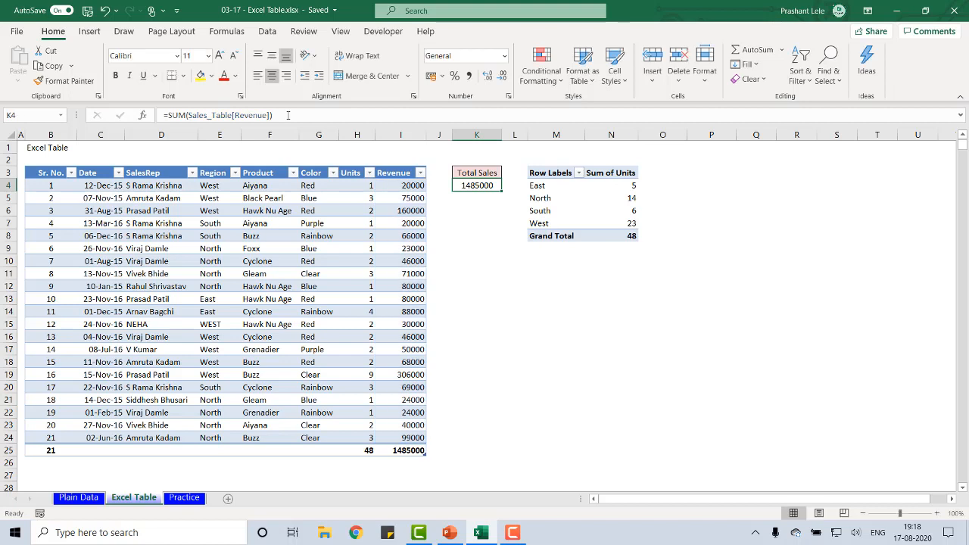
# Add a new row after the table's last record, enter Sr. No. 22 in B25 and format that cell as General
pyautogui.click(405, 438)
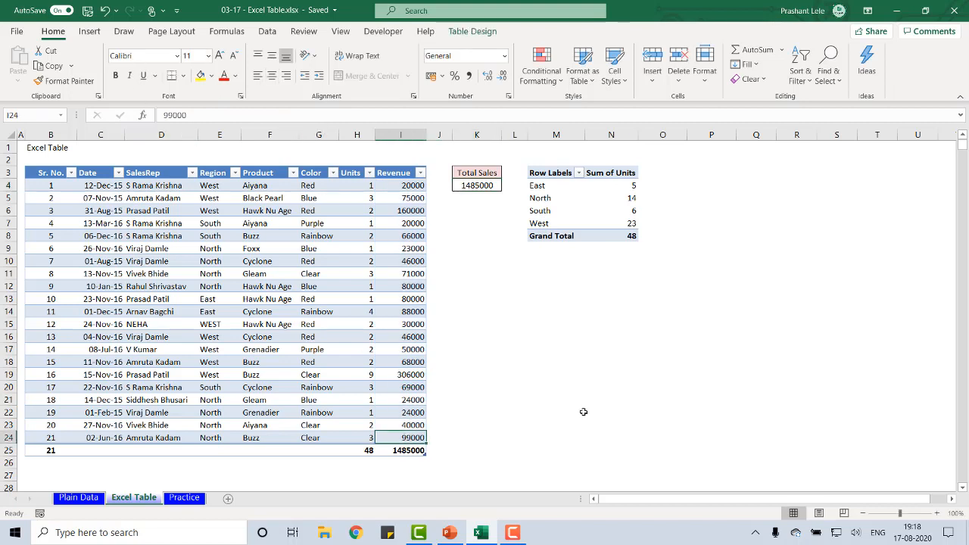
pyautogui.press('Tab')
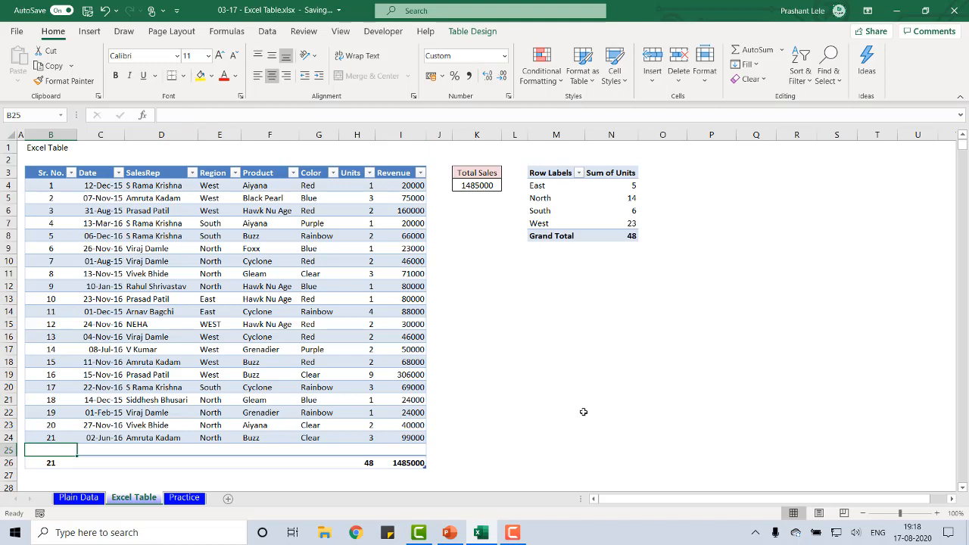
pyautogui.write('22')
pyautogui.press('Tab')
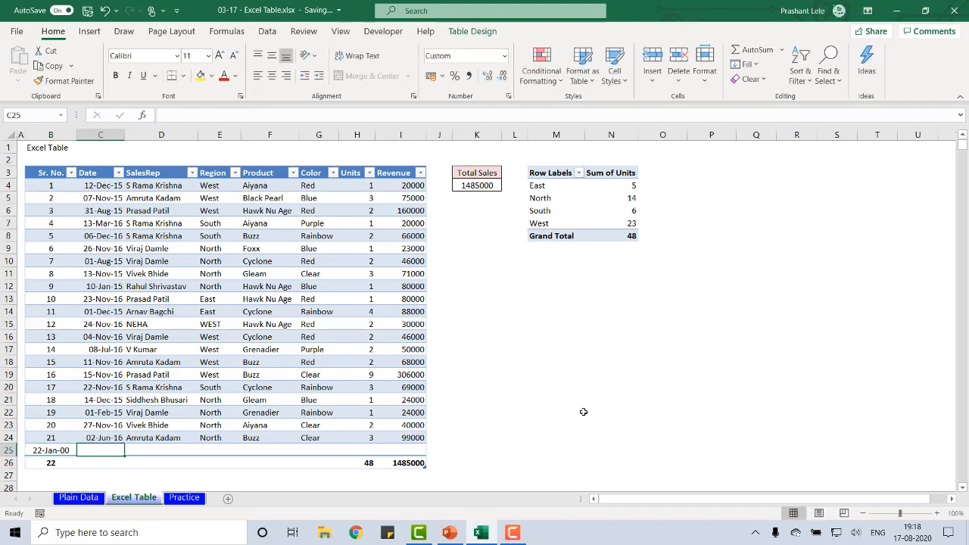
pyautogui.hotkey('shift', 'Tab')
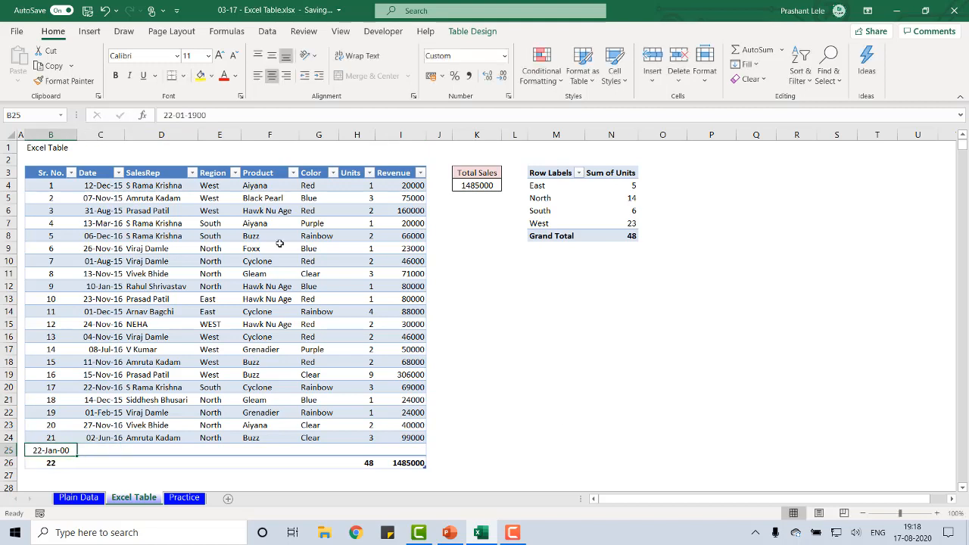
pyautogui.click(504, 56)
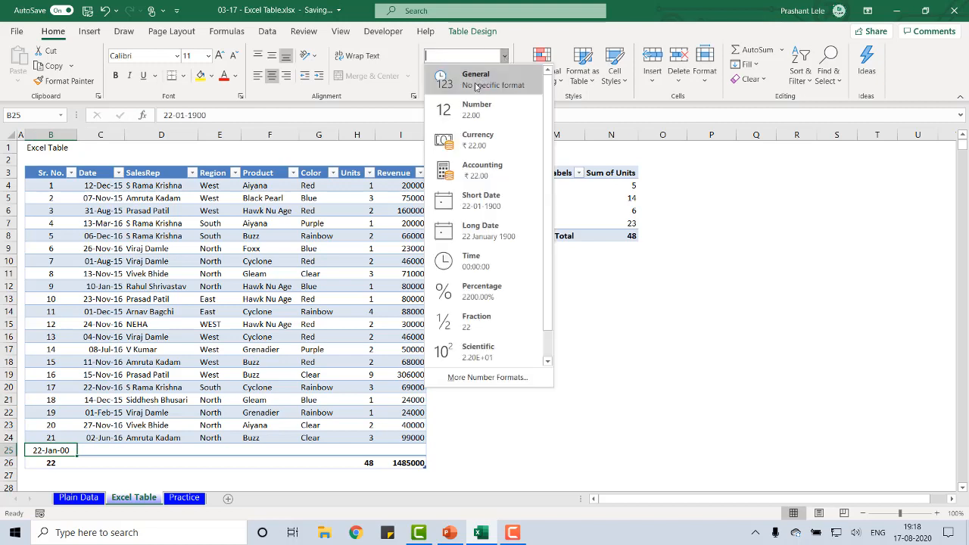
pyautogui.click(477, 83)
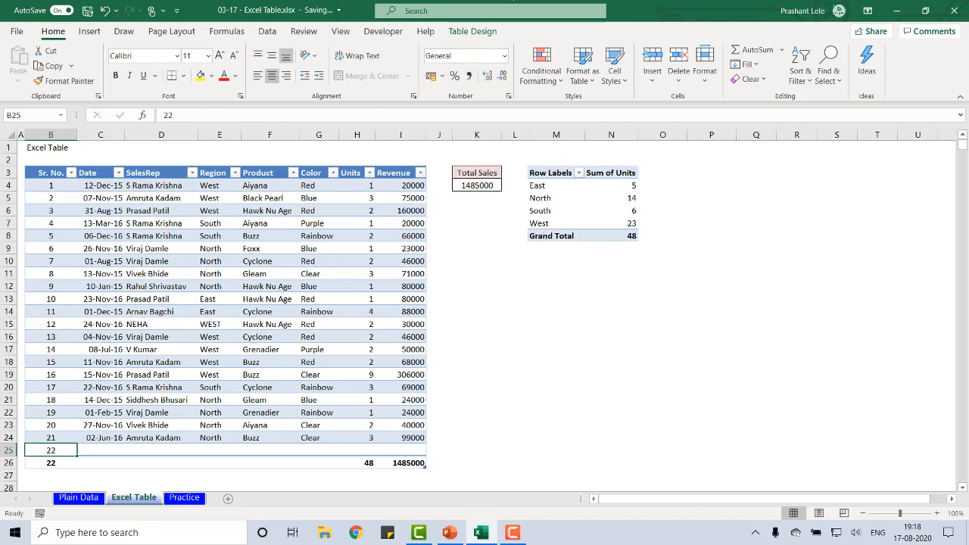
# Enter the date 5-7-16 for the new table record in C25
pyautogui.press('Tab')
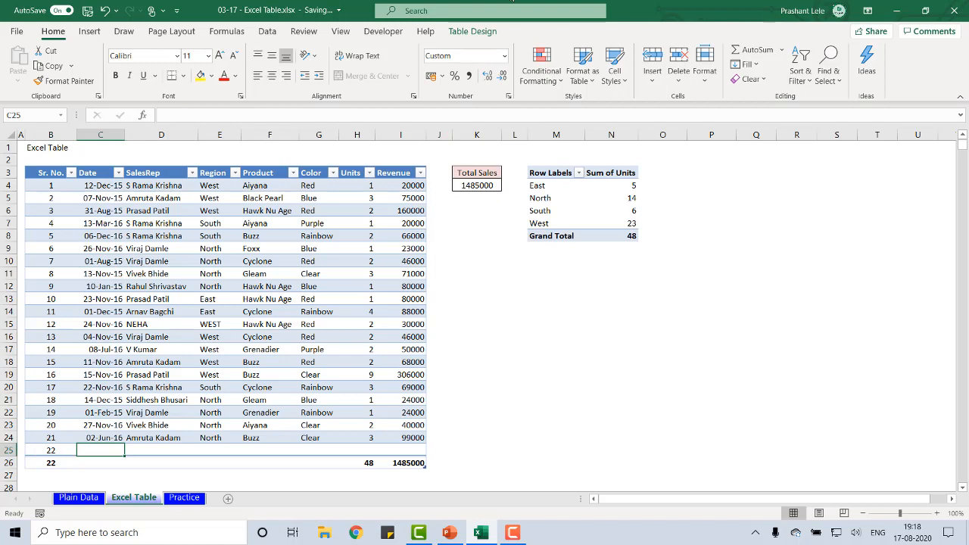
pyautogui.write('5-7-')
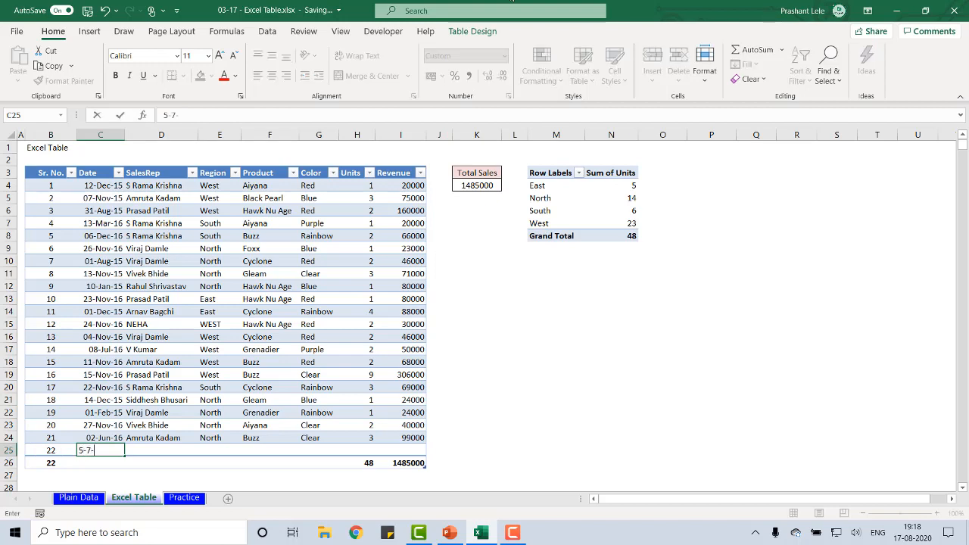
pyautogui.write('16')
pyautogui.press('Tab')
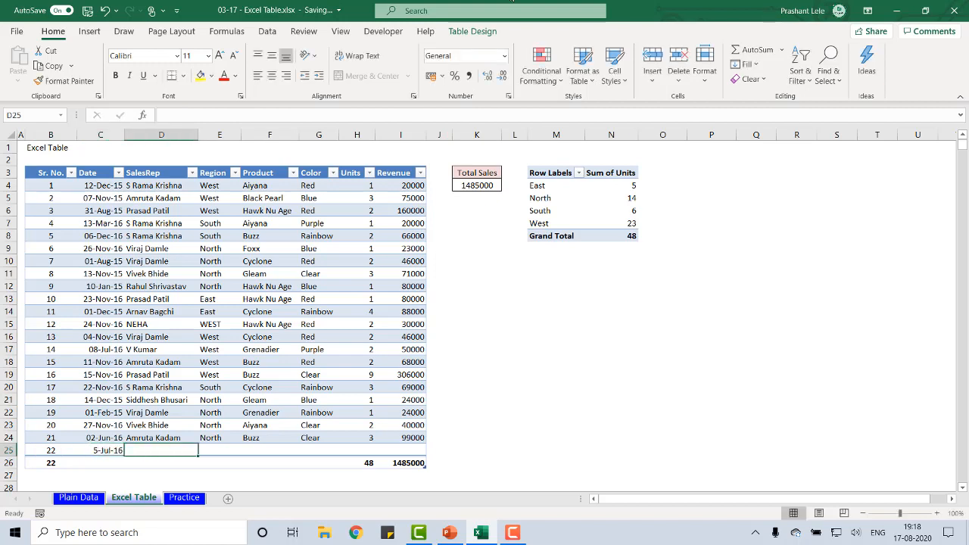
# Copy the SalesRep to Revenue values of the row 23 record into the new table row, starting at D25
pyautogui.moveTo(162, 425); pyautogui.dragTo(409, 424)
pyautogui.hotkey('ctrl', 'c')
pyautogui.press('Down')
pyautogui.press('Down')
pyautogui.press('Return')
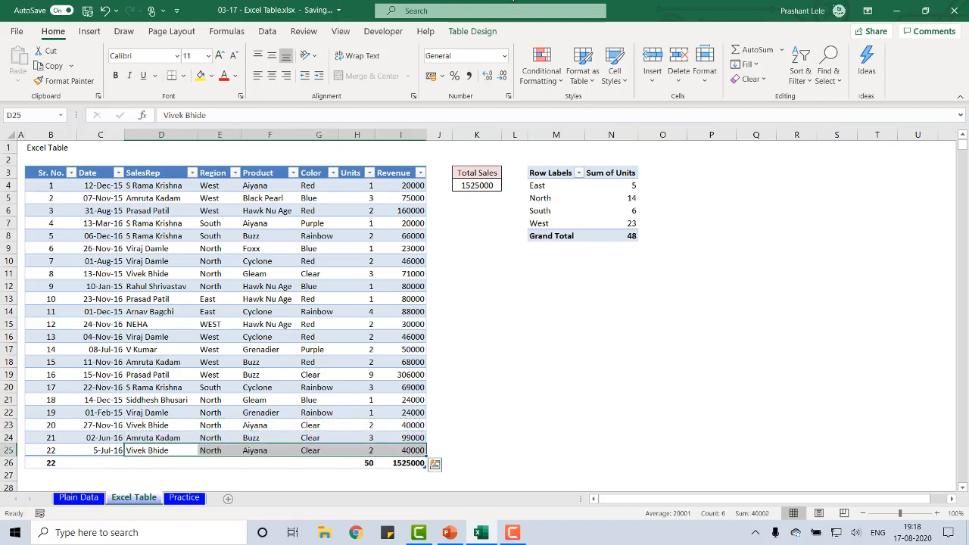
# Check the table's Revenue total and the Total Sales formula in K4, and refresh the Sum of Units pivot table
pyautogui.click(401, 463)
pyautogui.click(470, 184)
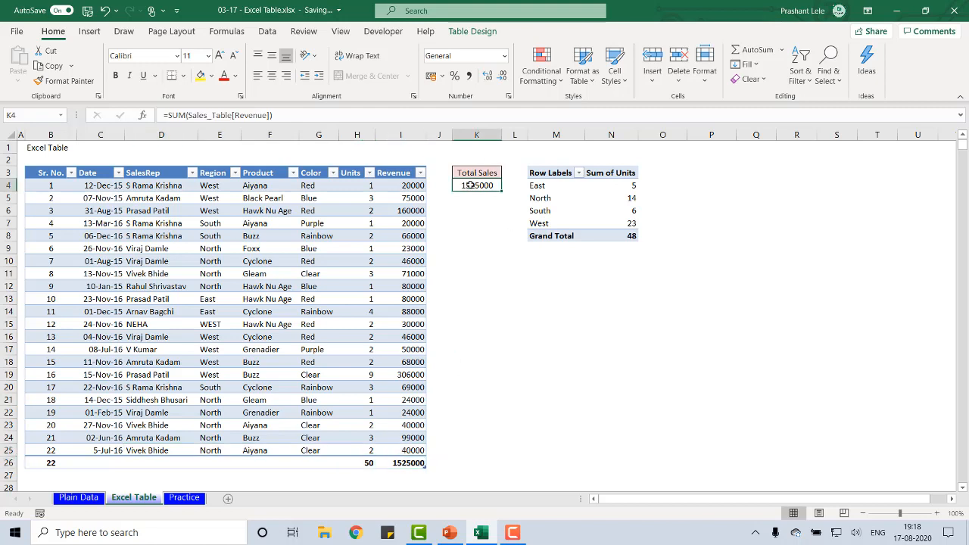
pyautogui.click(575, 217)
pyautogui.rightClick(574, 219)
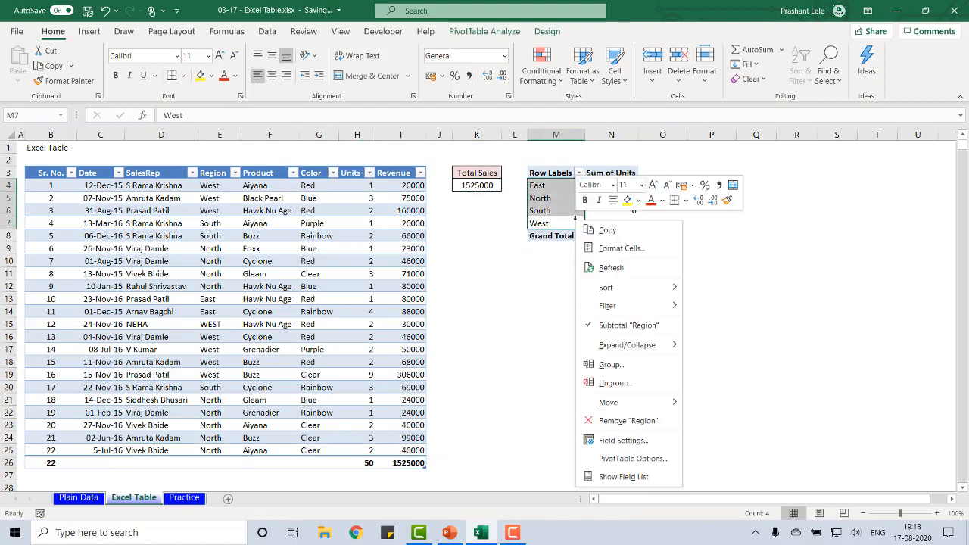
pyautogui.click(625, 269)
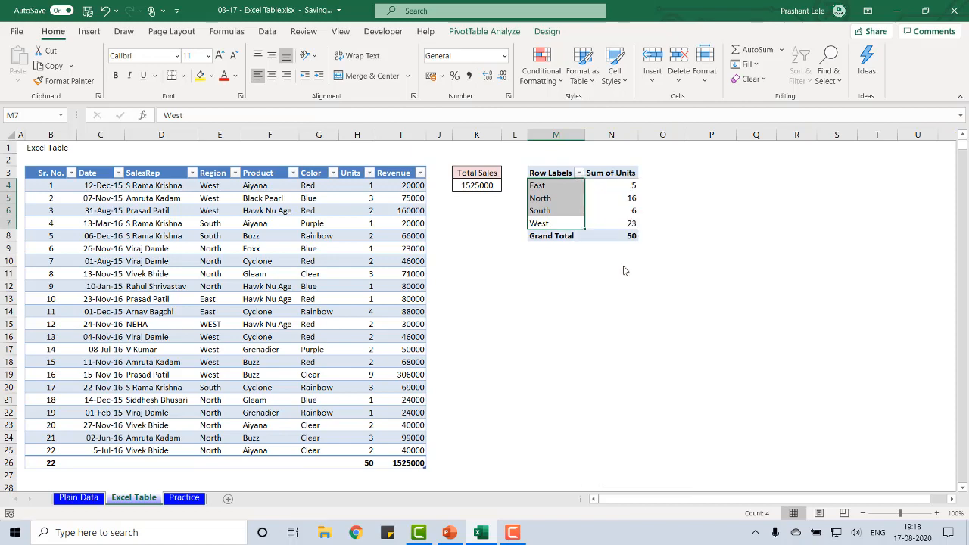
# Inspect the data source of the Sum of Units pivot table and close its settings without changing anything
pyautogui.click(631, 225)
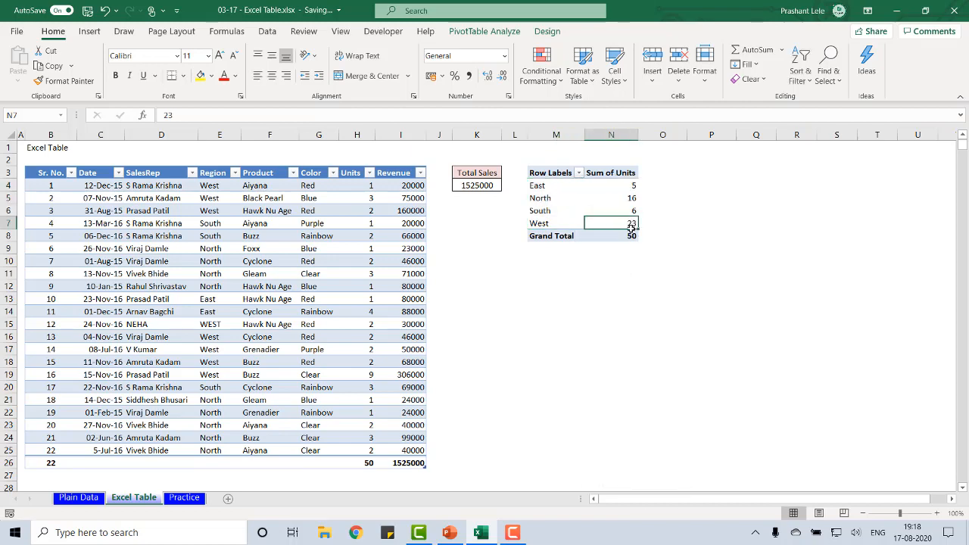
pyautogui.click(469, 32)
pyautogui.click(460, 57)
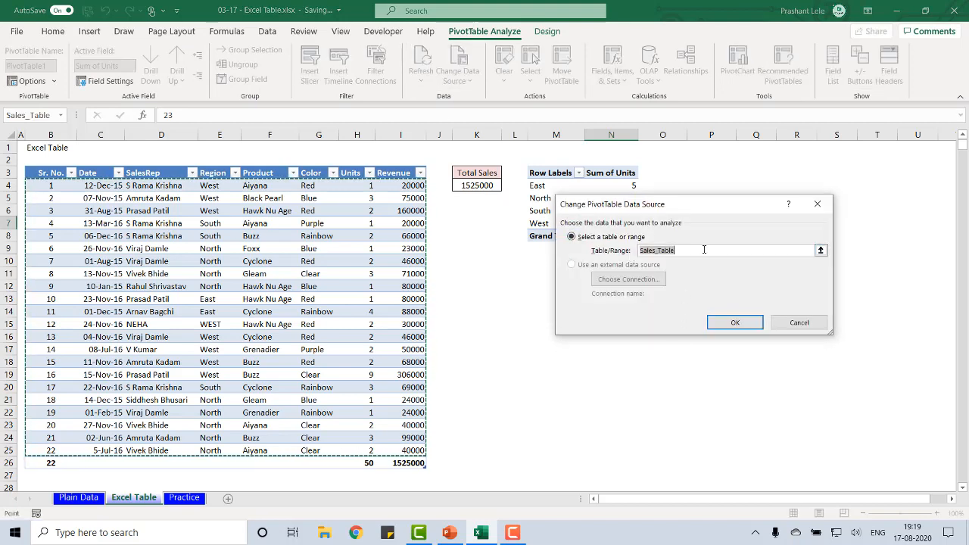
pyautogui.click(673, 249)
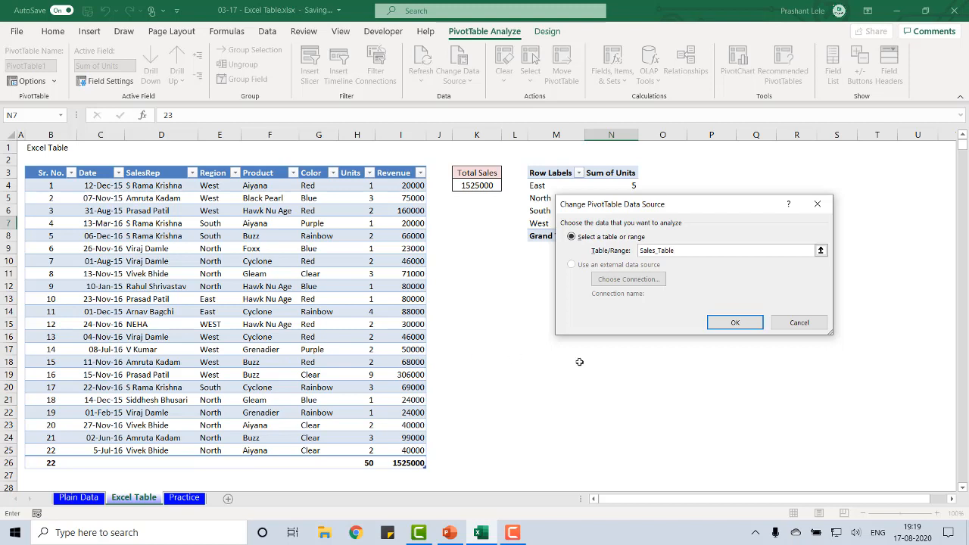
pyautogui.click(801, 323)
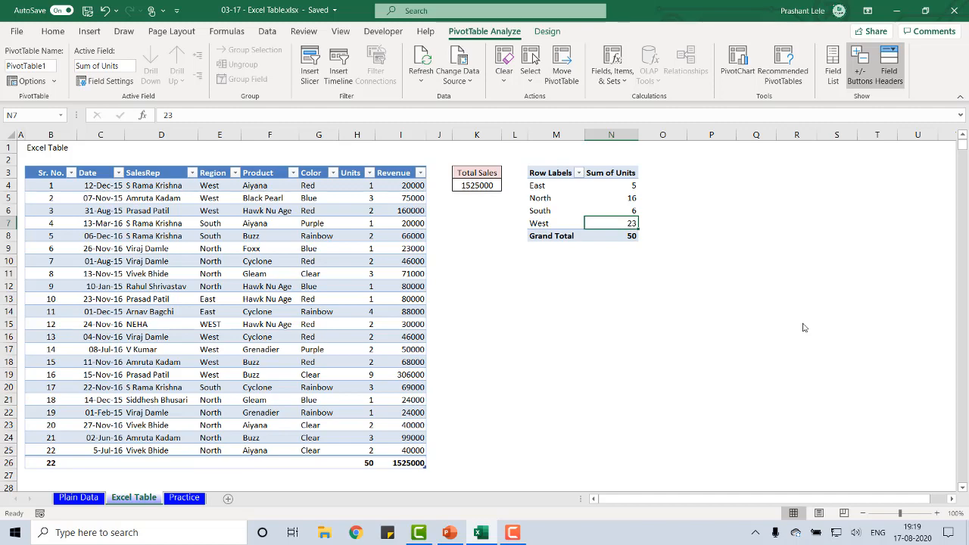
# Examine the table's header row from Sr. No. to Revenue and the extent of its first column
pyautogui.click(219, 225)
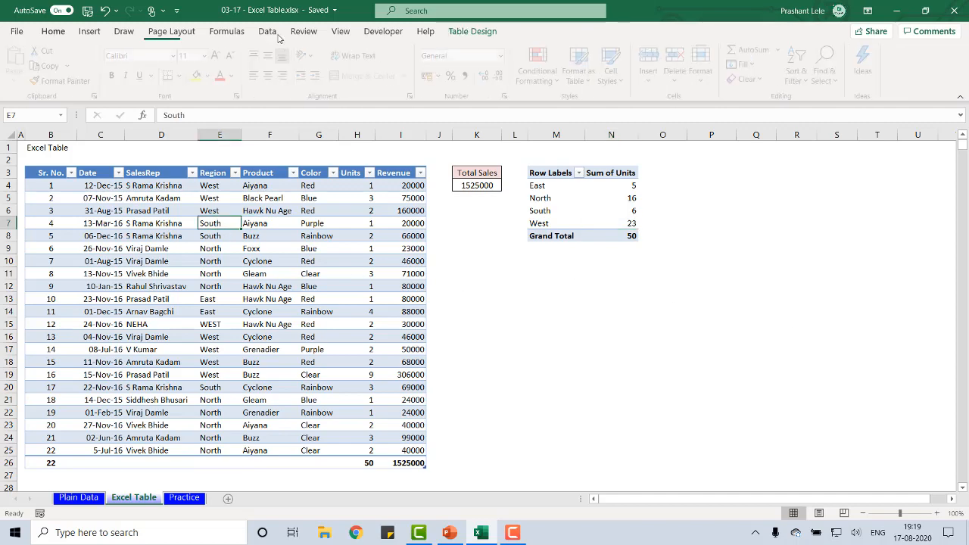
pyautogui.hotkey('ctrl', 'Up')
pyautogui.hotkey('ctrl', 'Left')
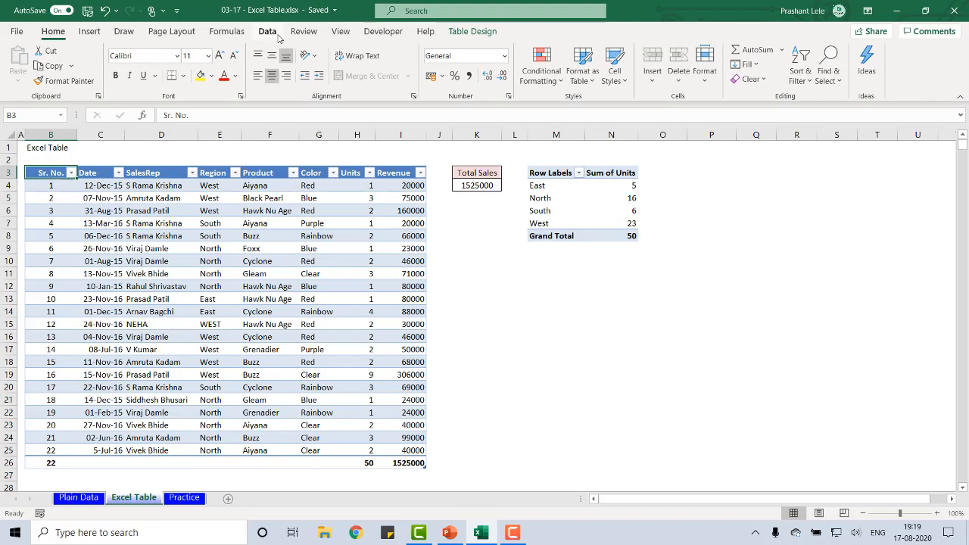
pyautogui.press('Right')
pyautogui.press('Left')
pyautogui.hotkey('ctrl', 'Down')
pyautogui.hotkey('ctrl', 'Up')
pyautogui.press('Right')
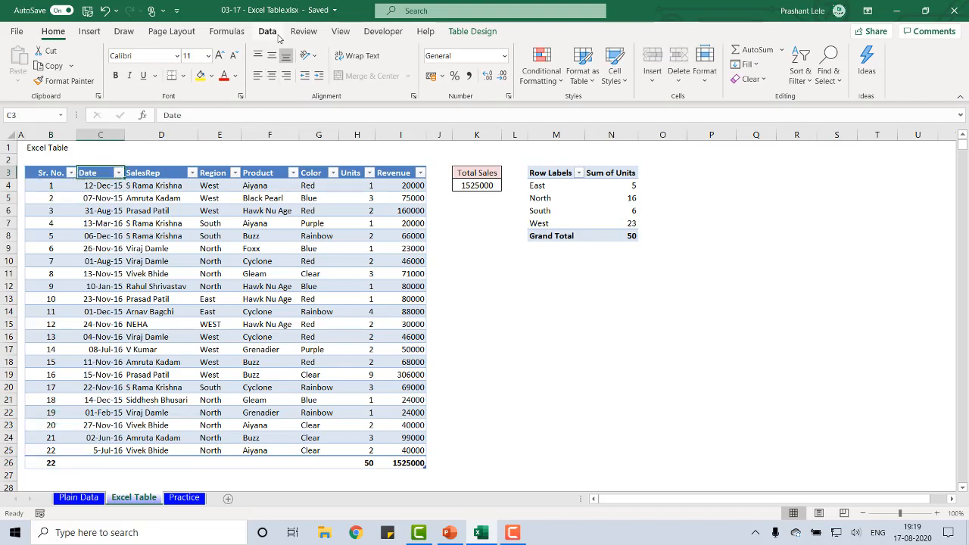
pyautogui.press('Right')
pyautogui.hotkey('ctrl', 'Left')
pyautogui.hotkey('ctrl', 'shift', 'Right')
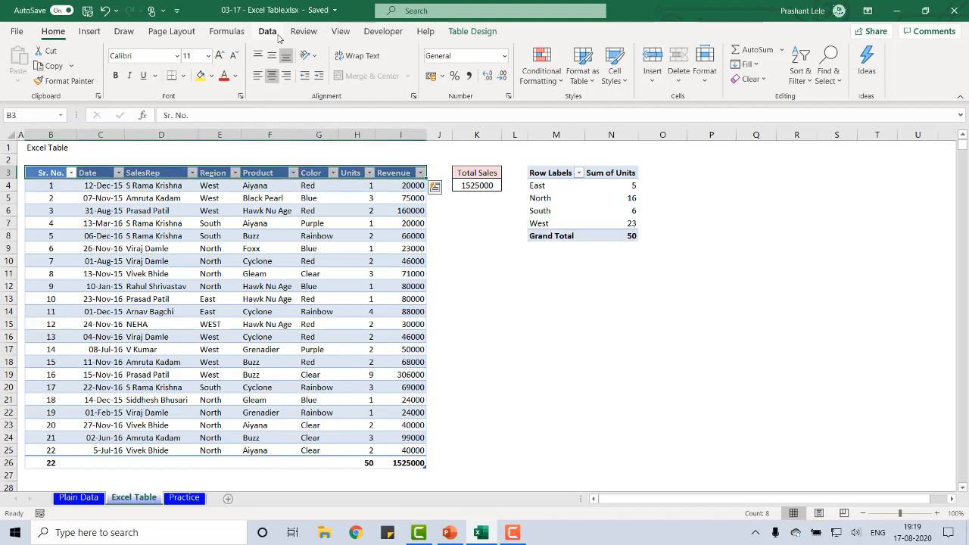
pyautogui.hotkey('ctrl', 'shift', 'Left')
pyautogui.press('Right')
pyautogui.press('Right')
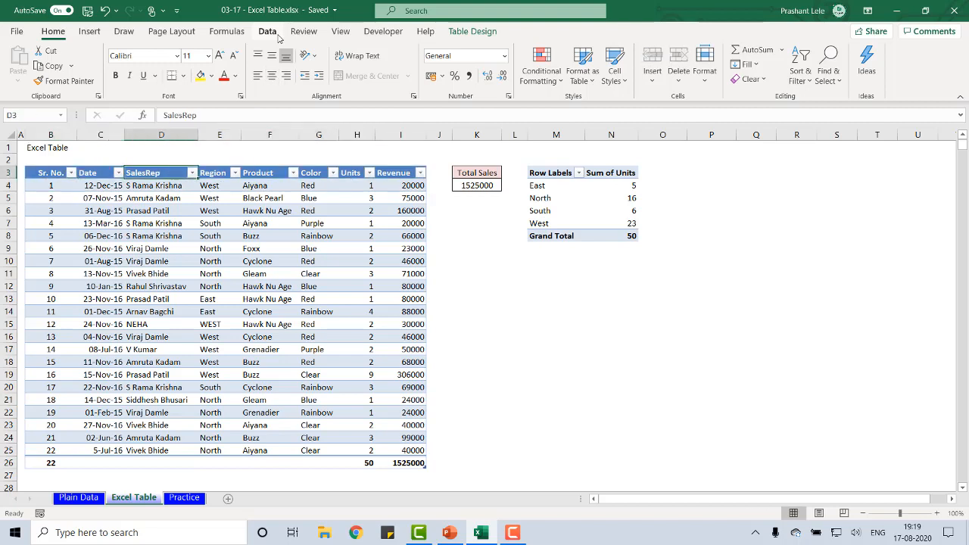
# Examine the full width of the table's header row and of the complete record in row 8
pyautogui.hotkey('ctrl', 'Right')
pyautogui.hotkey('ctrl', 'shift', 'Left')
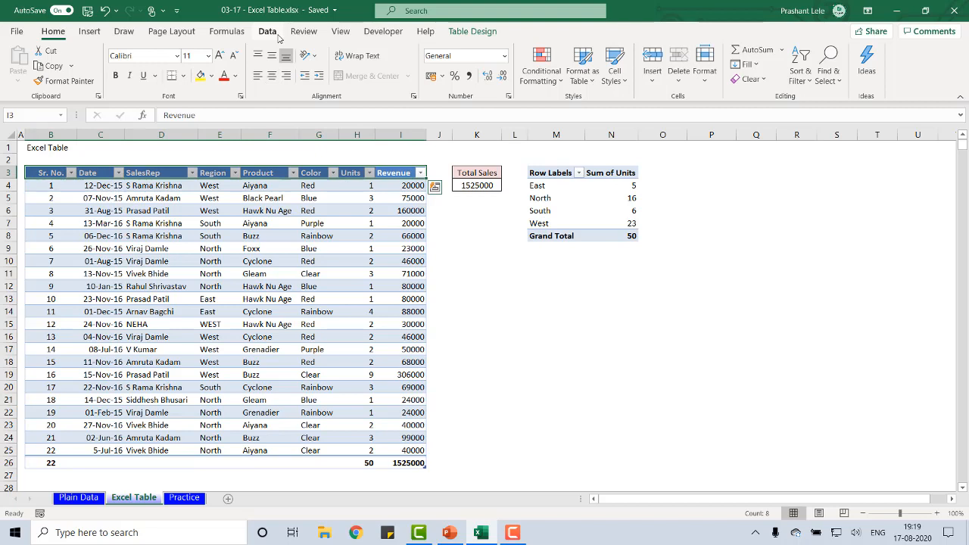
pyautogui.hotkey('ctrl', 'shift', 'Right')
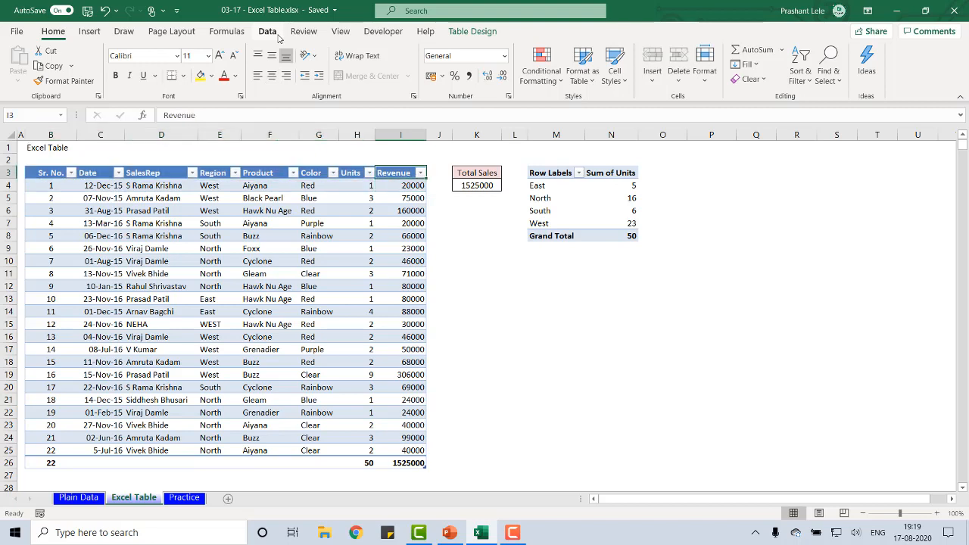
pyautogui.press('Tab')
pyautogui.press('Down')
pyautogui.press('Down')
pyautogui.press('Down')
pyautogui.press('Down')
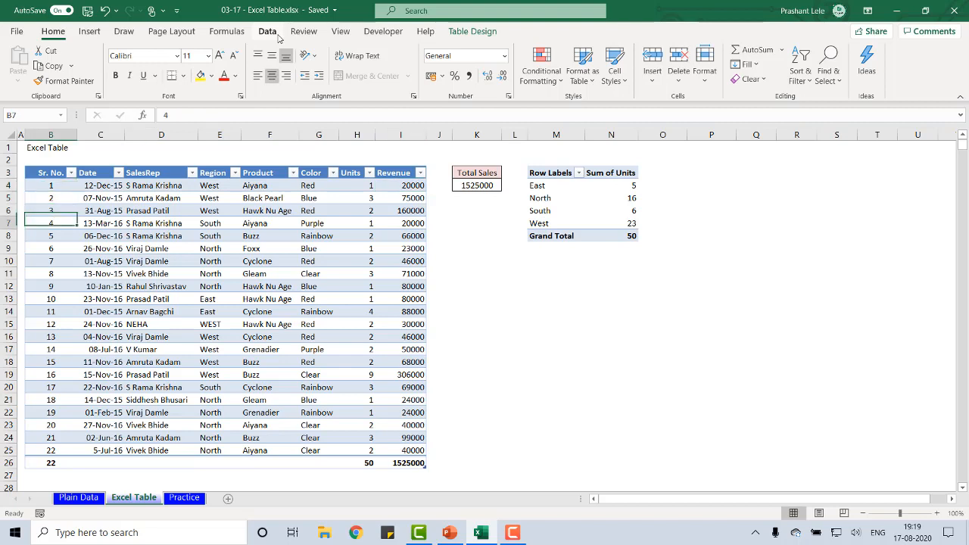
pyautogui.hotkey('shift', 'Right')
pyautogui.hotkey('shift', 'Right')
pyautogui.hotkey('shift', 'Right')
pyautogui.hotkey('shift', 'Right')
pyautogui.hotkey('shift', 'Right')
pyautogui.hotkey('shift', 'Right')
pyautogui.hotkey('shift', 'Right')
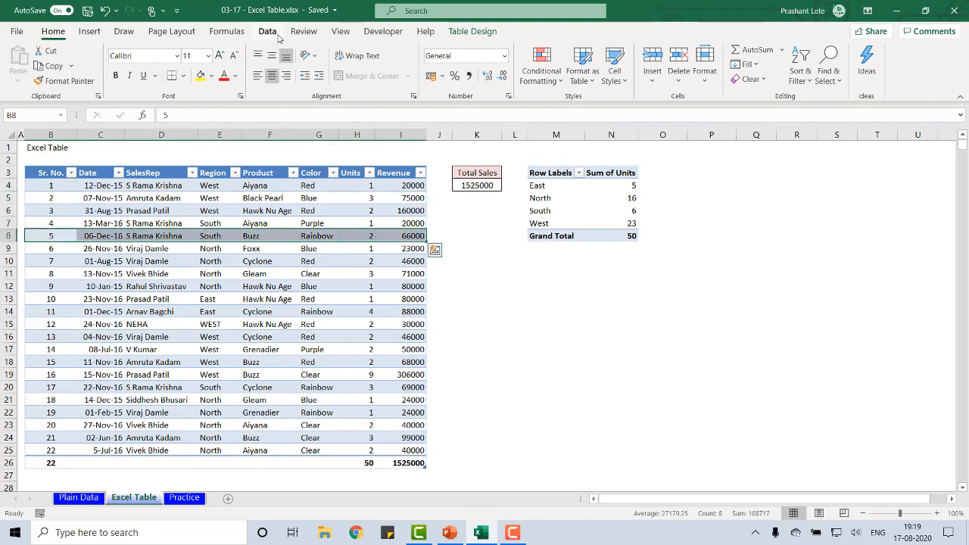
pyautogui.press('Left')
pyautogui.press('Right')
pyautogui.hotkey('shift', 'space')
# Review the table's column headings one by one from Sr. No. to Revenue
pyautogui.hotkey('ctrl', 'Up')
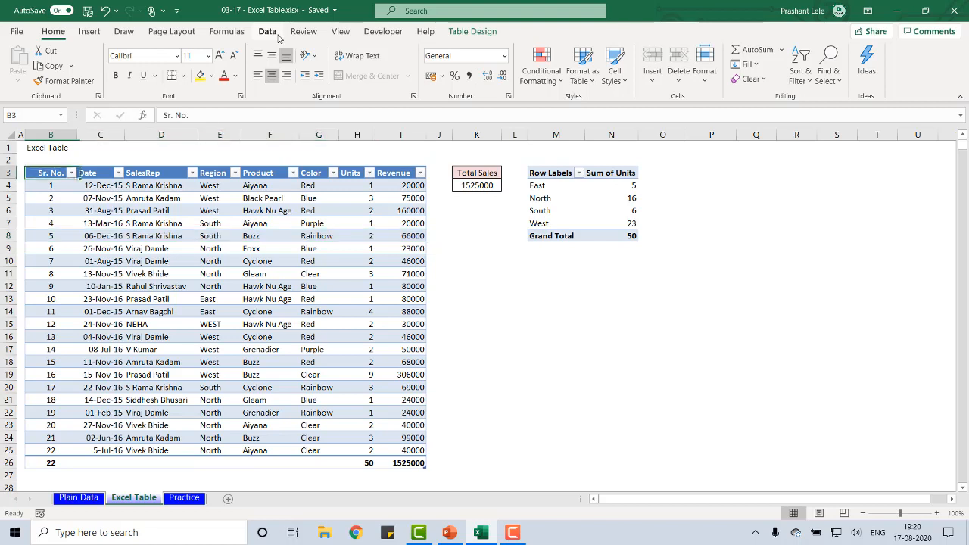
pyautogui.press('Right')
pyautogui.press('Right')
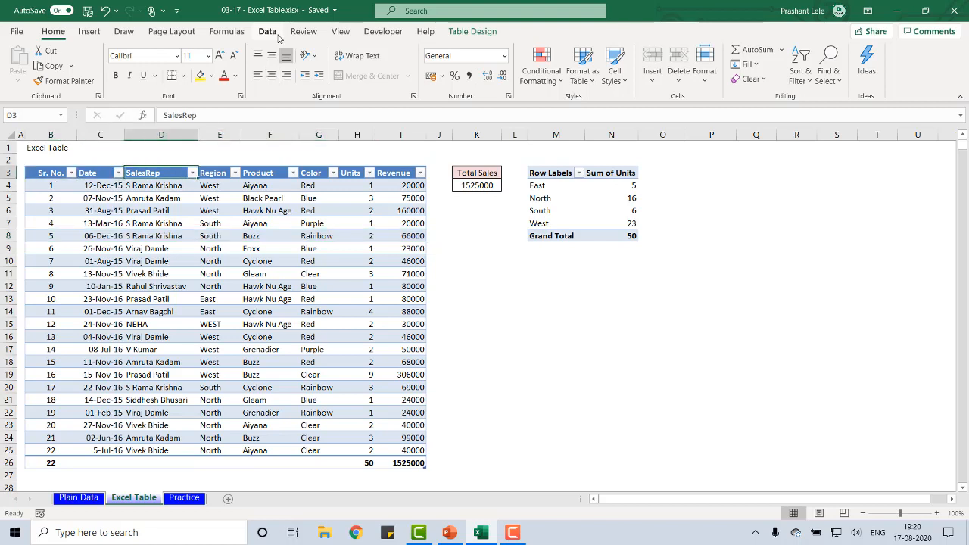
pyautogui.press('Right')
pyautogui.press('Right')
pyautogui.press('Right')
pyautogui.press('Right')
pyautogui.press('Right')
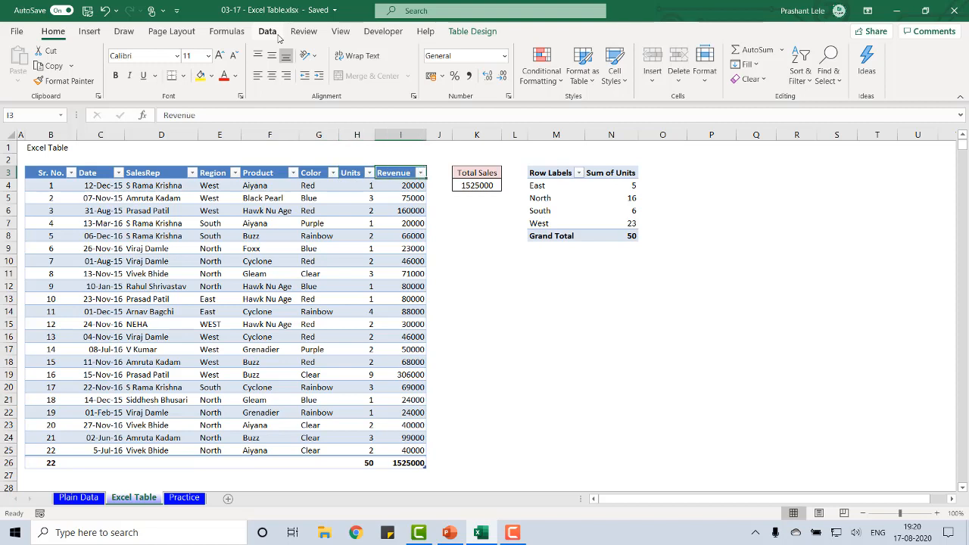
# Check the name assigned to the table in its design properties, leaving it unedited
pyautogui.click(53, 259)
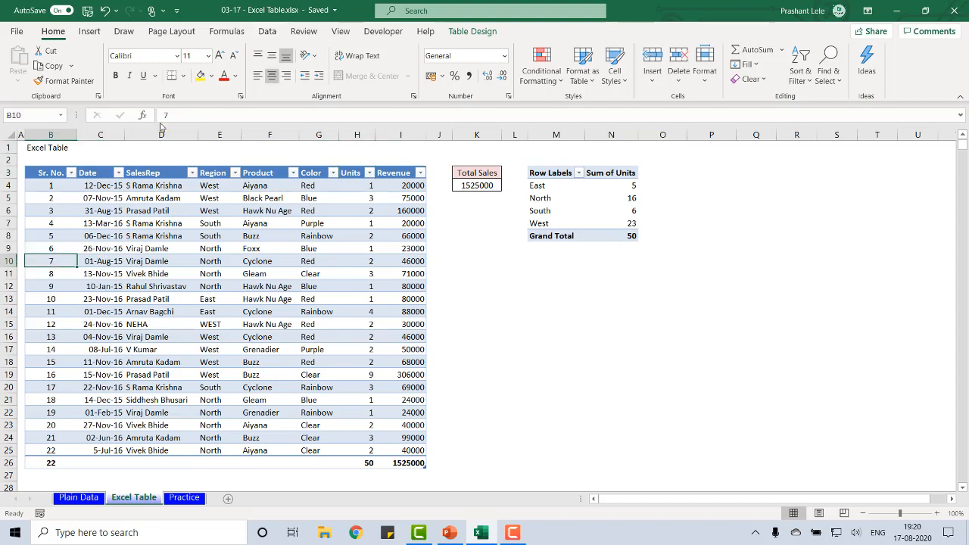
pyautogui.hotkey('ctrl', 'Up')
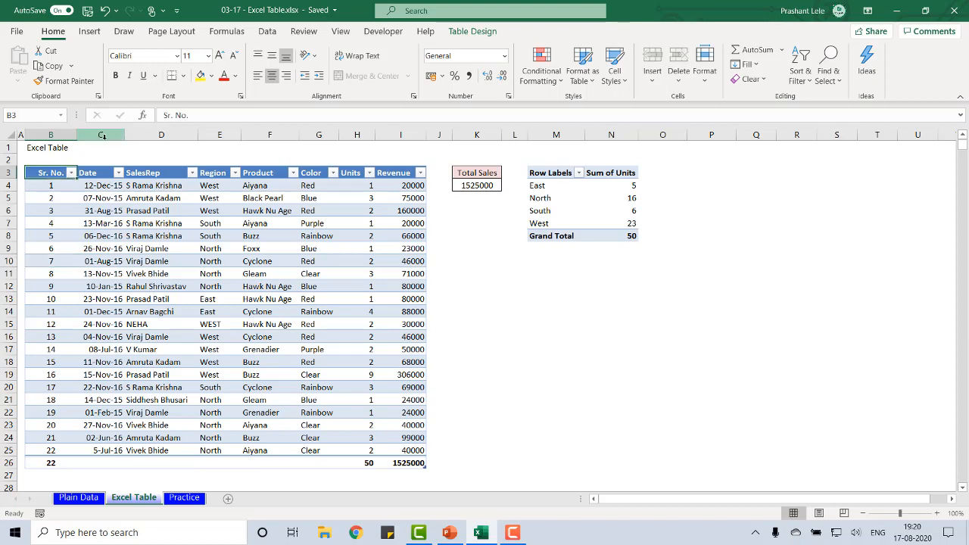
pyautogui.click(473, 32)
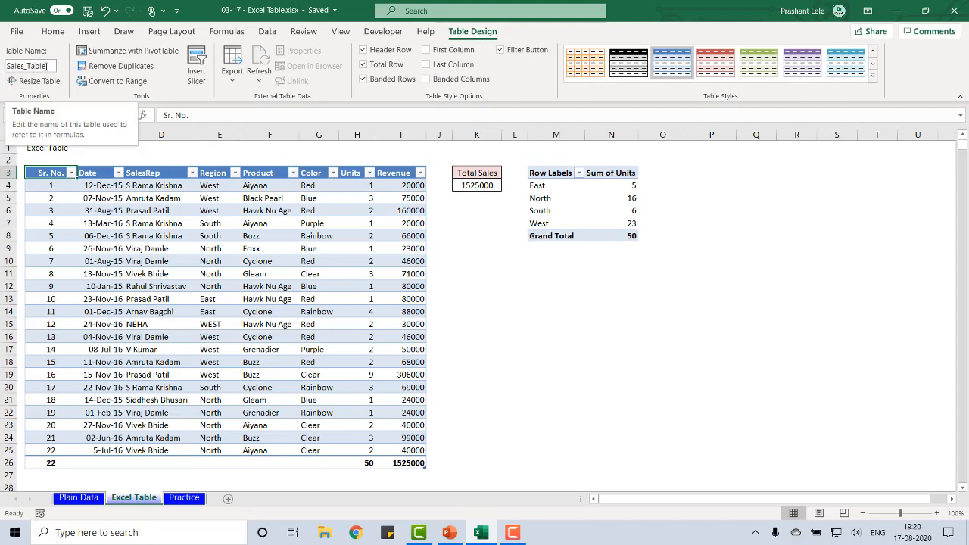
pyautogui.doubleClick(41, 66)
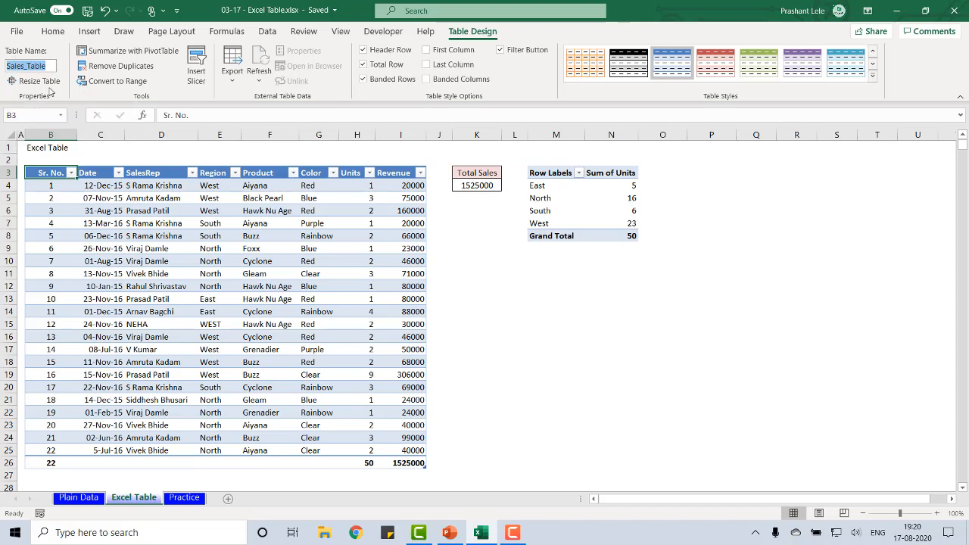
pyautogui.click(161, 198)
pyautogui.click(160, 197)
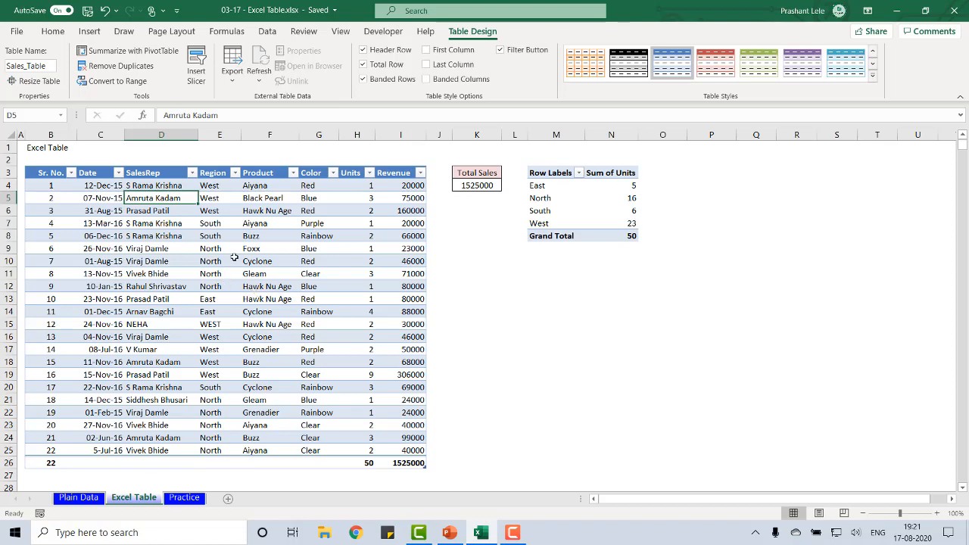
# Insert a new column J directly after Revenue and enter the heading Sales Per Unit in J3
pyautogui.click(439, 133)
pyautogui.hotkey('ctrl', 'shift', '+')
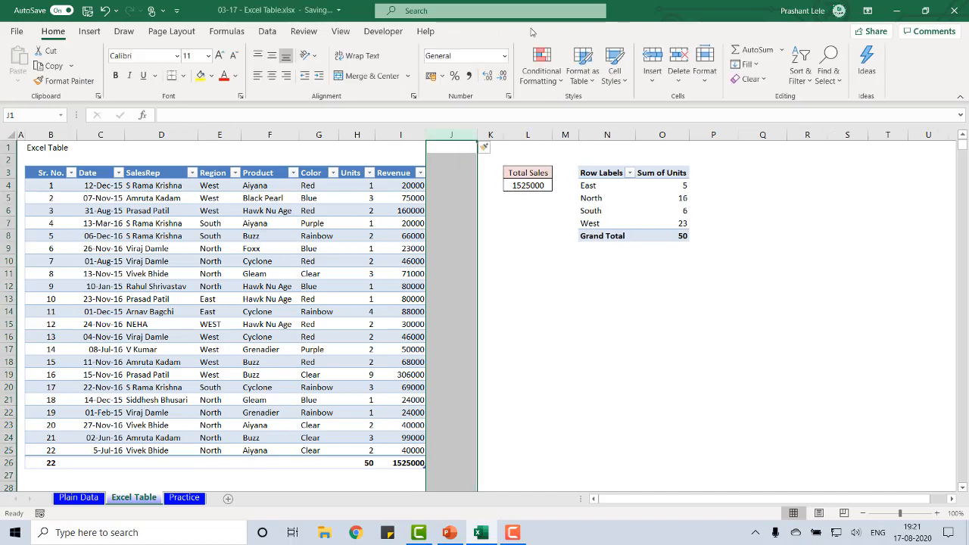
pyautogui.press('Down')
pyautogui.press('Left')
pyautogui.press('Down')
pyautogui.press('Right')
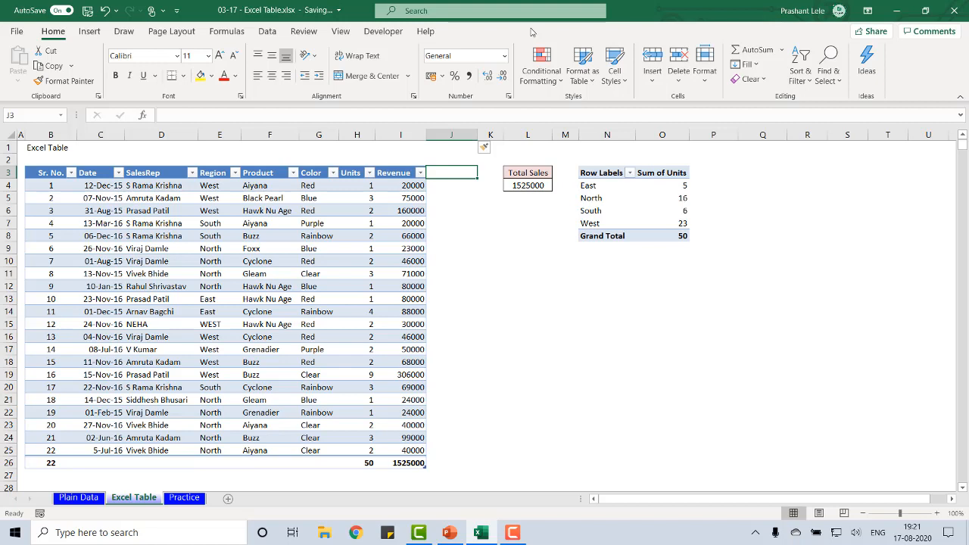
pyautogui.write('Sales')
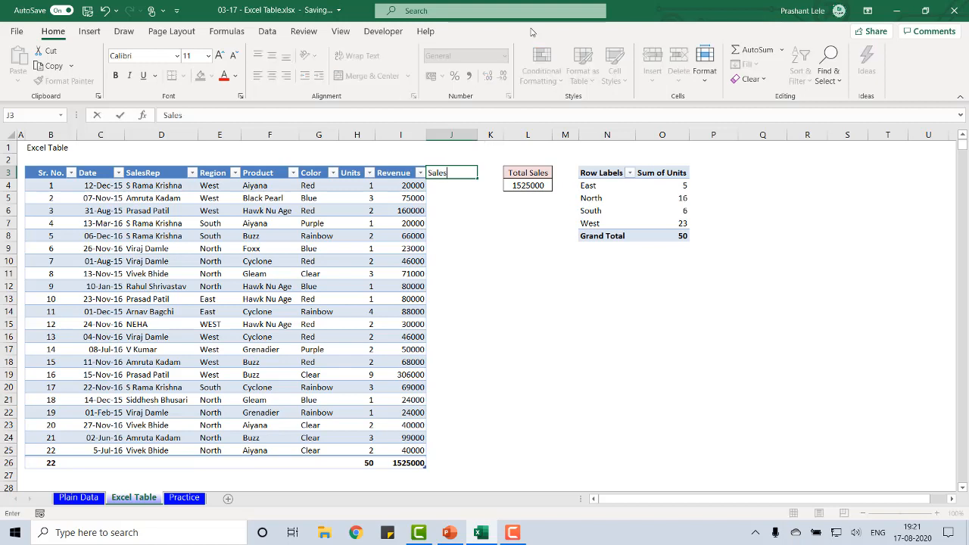
pyautogui.write(' Per Unit')
pyautogui.press('Return')
pyautogui.press('Up')
pyautogui.press('Down')
pyautogui.press('Left')
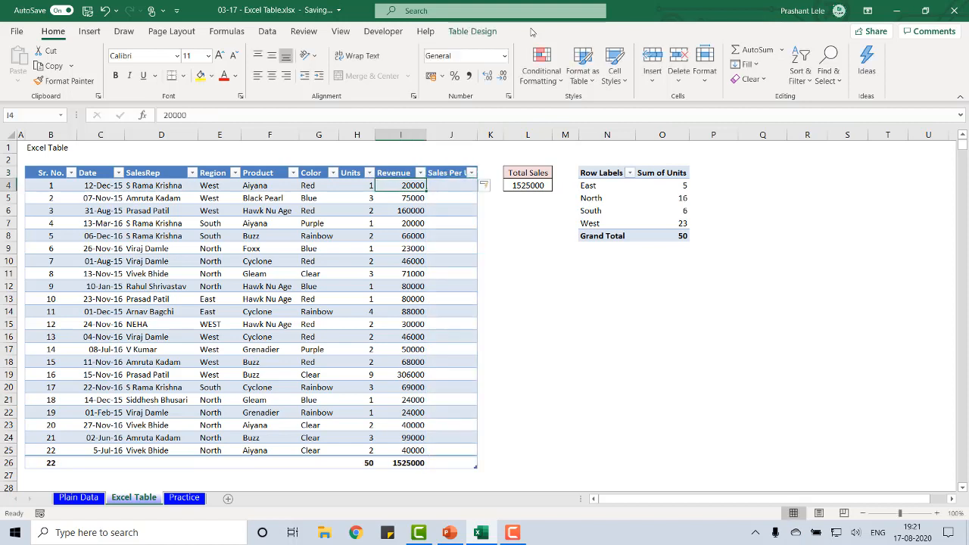
pyautogui.press('Right')
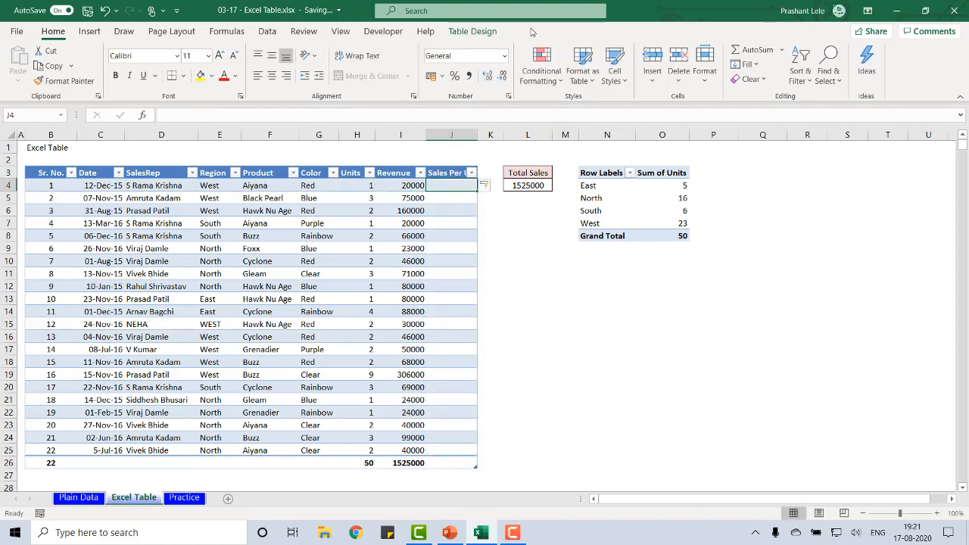
pyautogui.write('=')
pyautogui.press('Left')
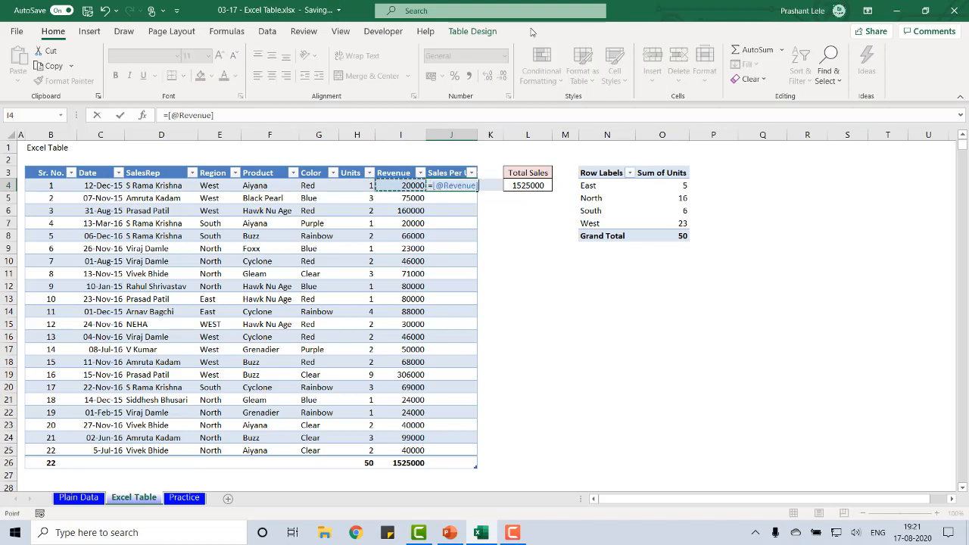
pyautogui.write('/')
pyautogui.press('Left')
pyautogui.press('Left')
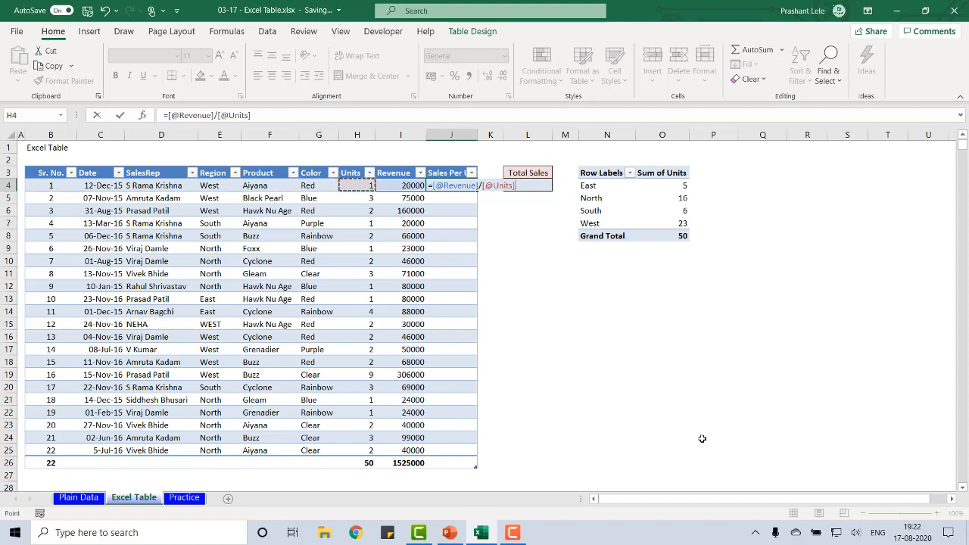
pyautogui.press('Return')
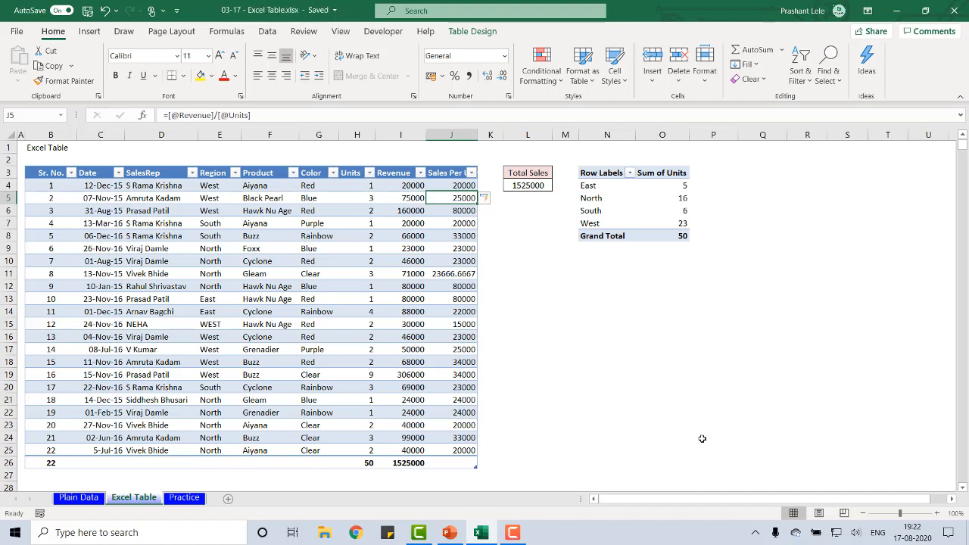
# Format the Sales Per Unit values in J4:J25 to show no decimal places
pyautogui.hotkey('ctrl', 'Up')
pyautogui.hotkey('ctrl', 'shift', 'Down')
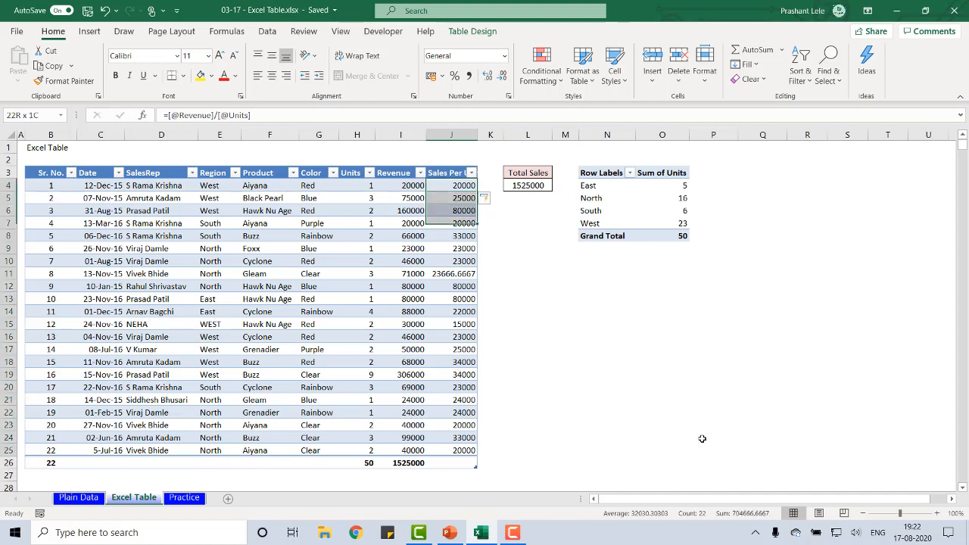
pyautogui.click(502, 78)
pyautogui.click(502, 78)
pyautogui.click(501, 78)
pyautogui.click(502, 78)
pyautogui.click(502, 78)
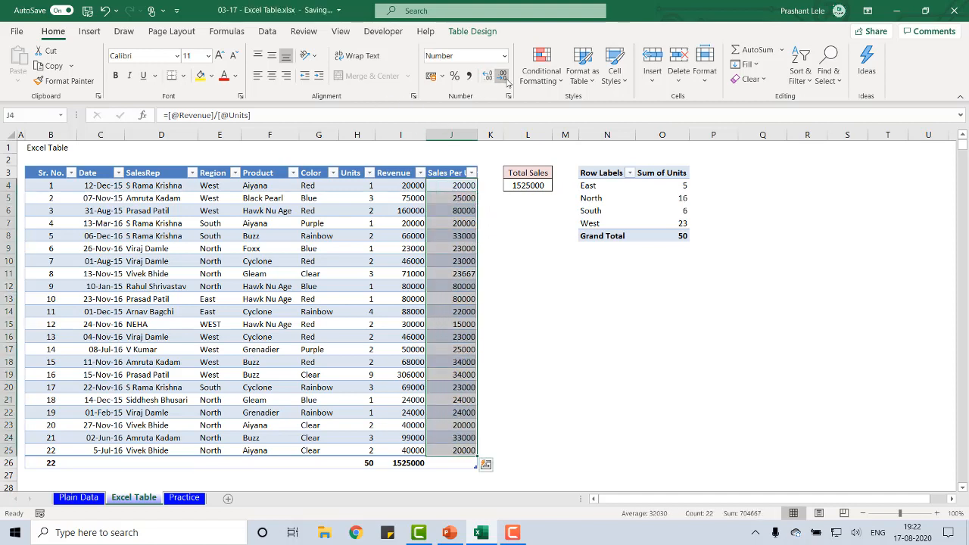
pyautogui.hotkey('ctrl', 'Down')
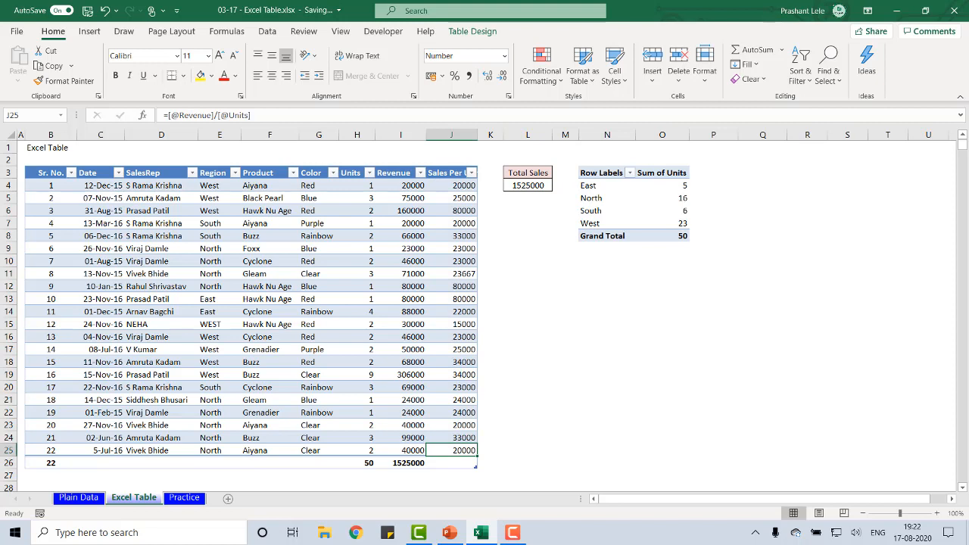
# Try extending the table's data range to $B$3:$K$29 with Resize Table, and cancel the resize
pyautogui.click(277, 324)
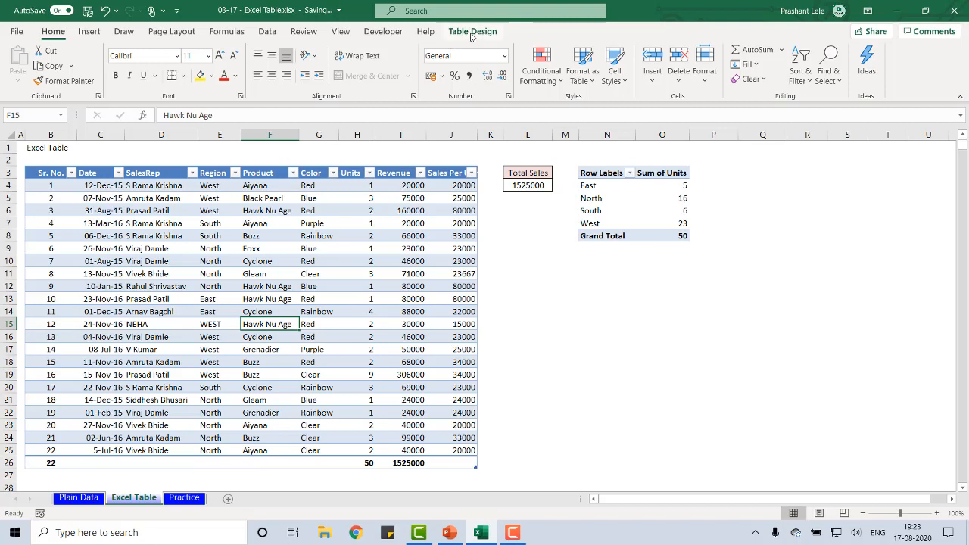
pyautogui.click(472, 32)
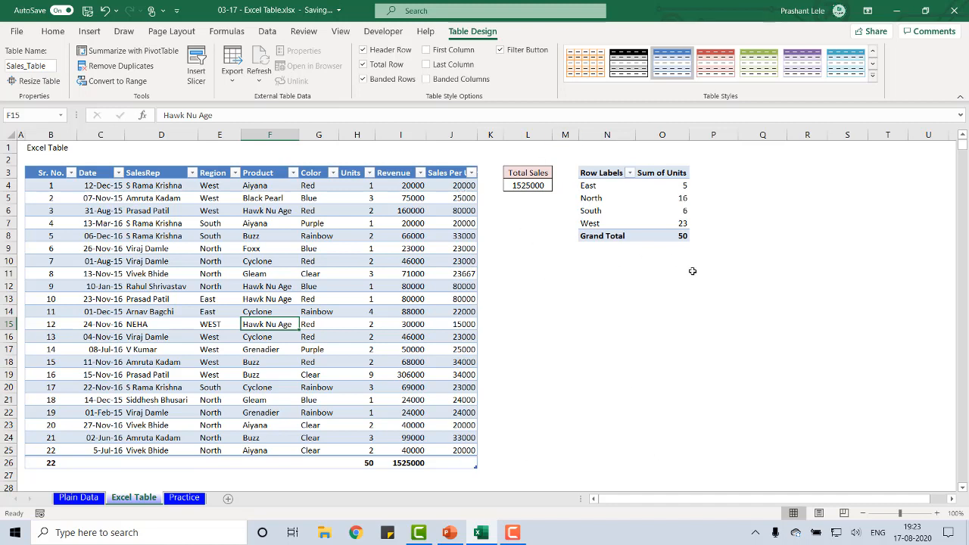
pyautogui.click(23, 87)
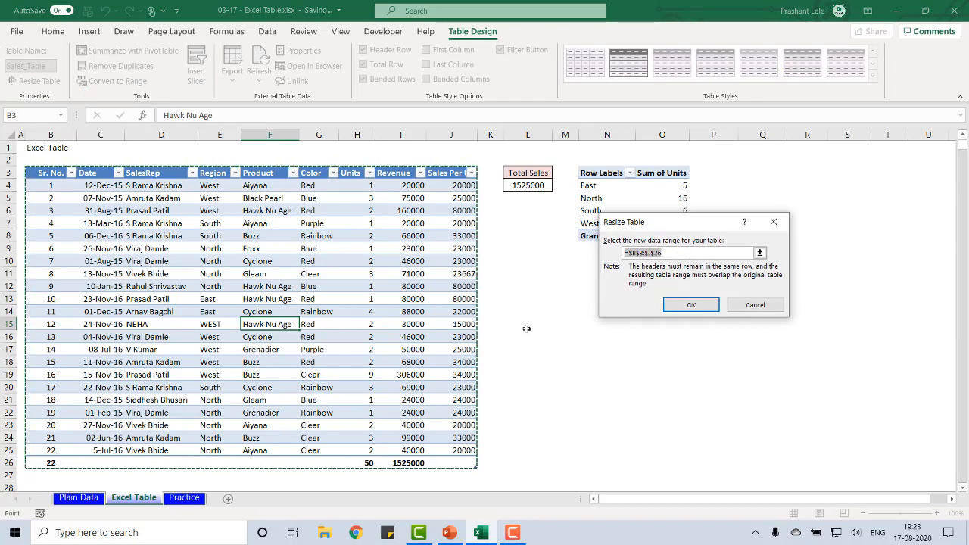
pyautogui.hotkey('shift', 'Right')
pyautogui.hotkey('shift', 'Down')
pyautogui.hotkey('shift', 'Down')
pyautogui.hotkey('shift', 'Down')
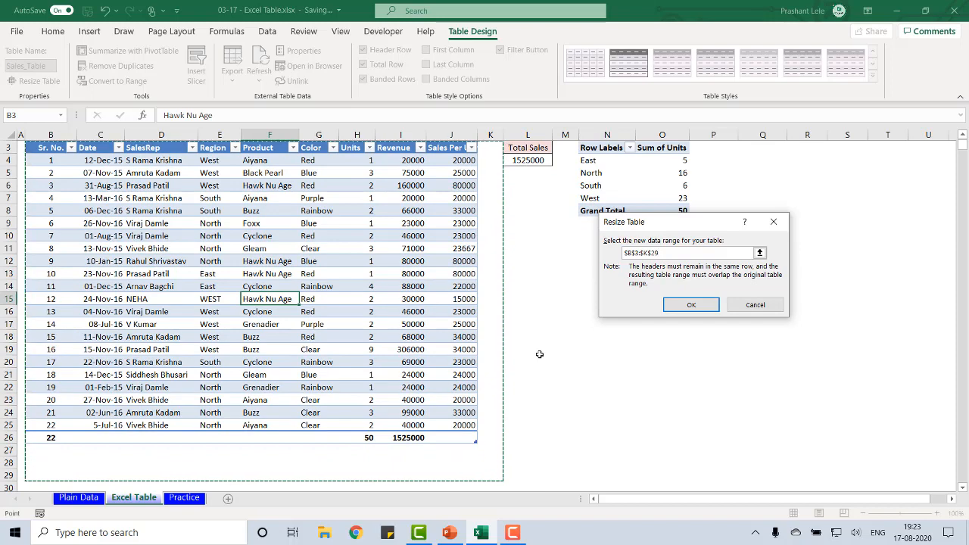
pyautogui.press('Escape')
pyautogui.scroll(1, 539, 354)
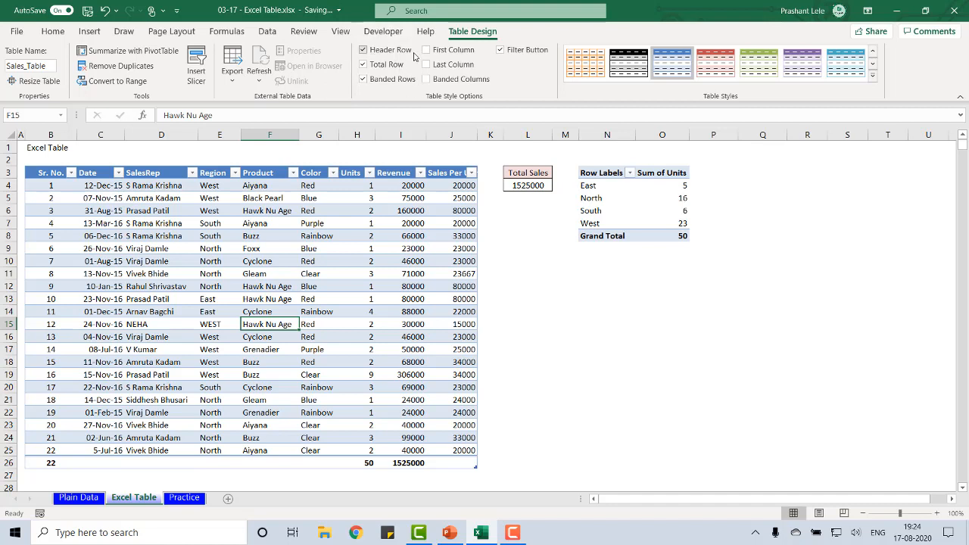
# Switch the table's header row, total row and banded rows off and back on, one after another
pyautogui.click(364, 50)
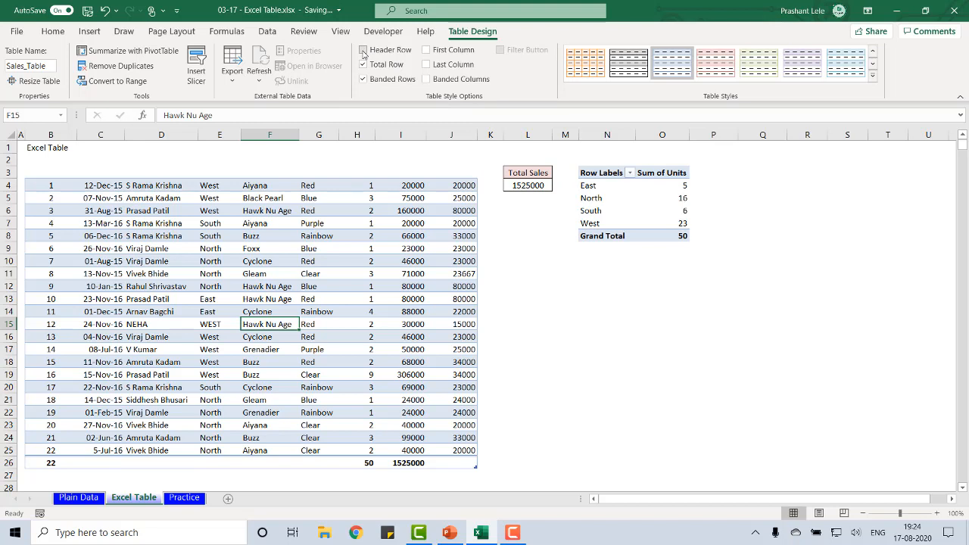
pyautogui.click(364, 50)
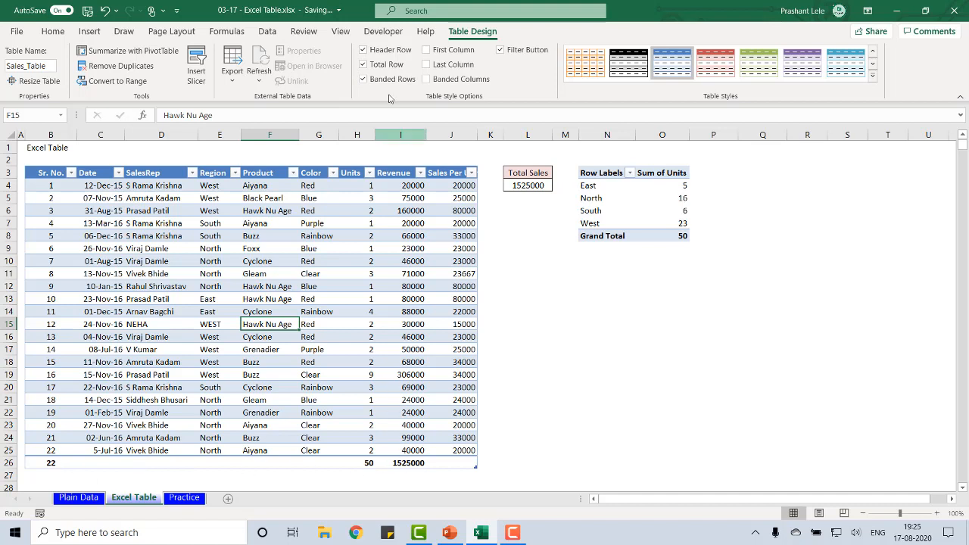
pyautogui.click(363, 64)
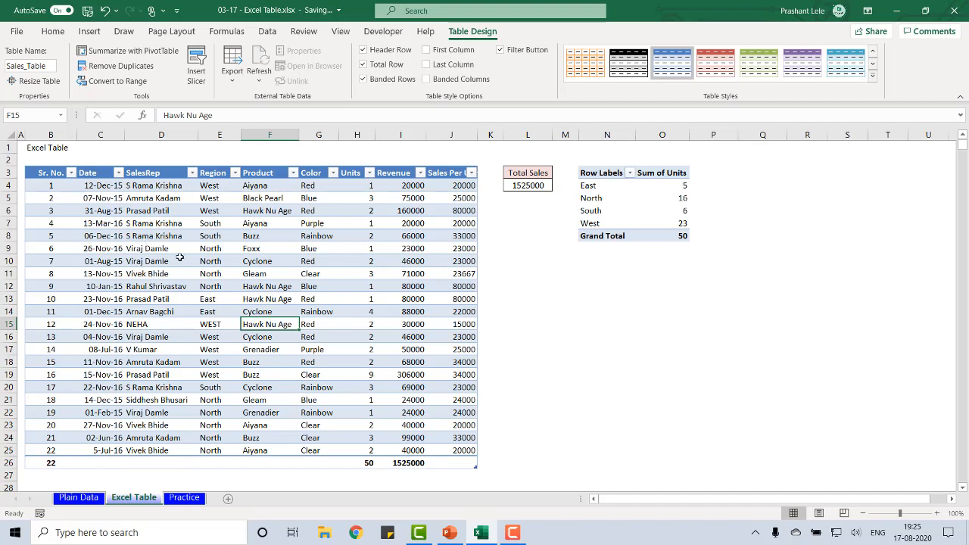
pyautogui.click(363, 79)
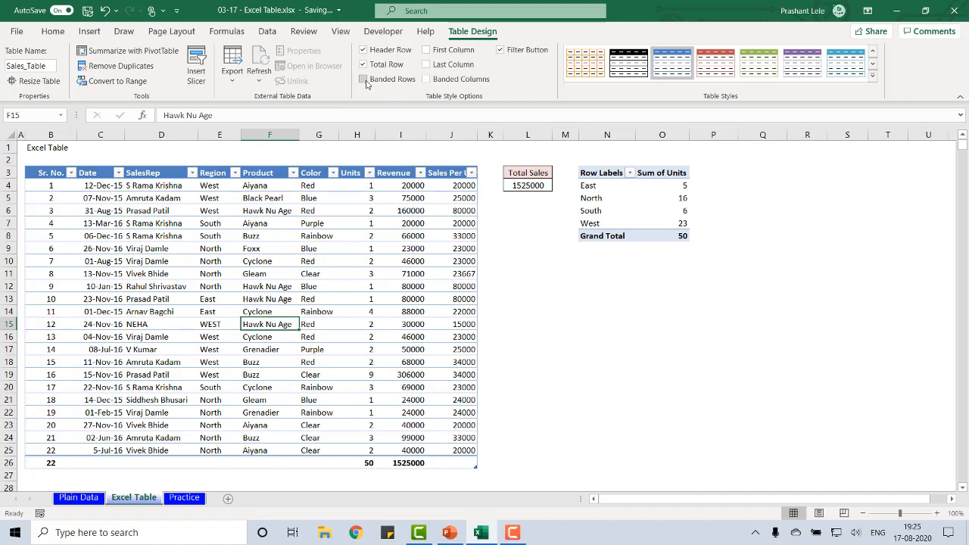
pyautogui.click(364, 80)
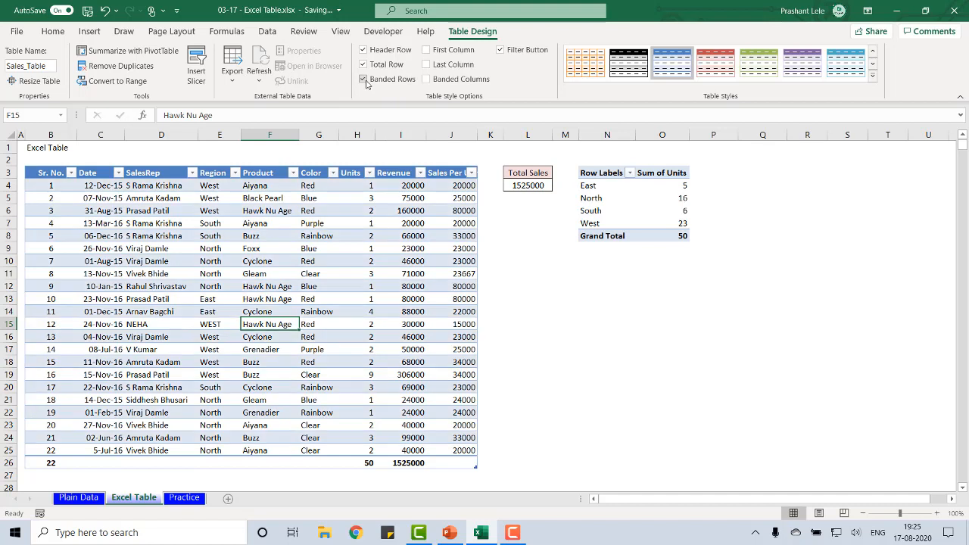
# Switch the table's First Column formatting on and off again, and turn on Last Column formatting
pyautogui.click(427, 50)
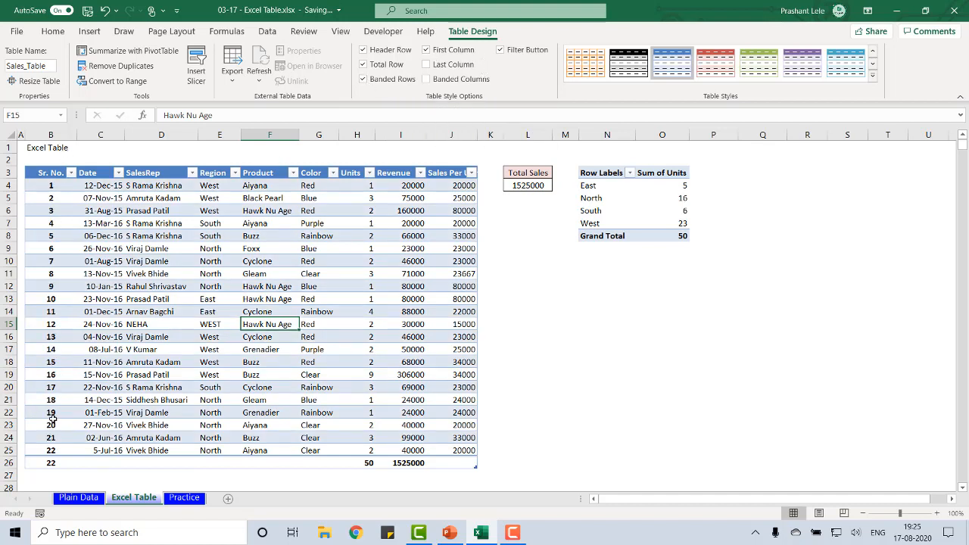
pyautogui.click(427, 50)
pyautogui.click(426, 65)
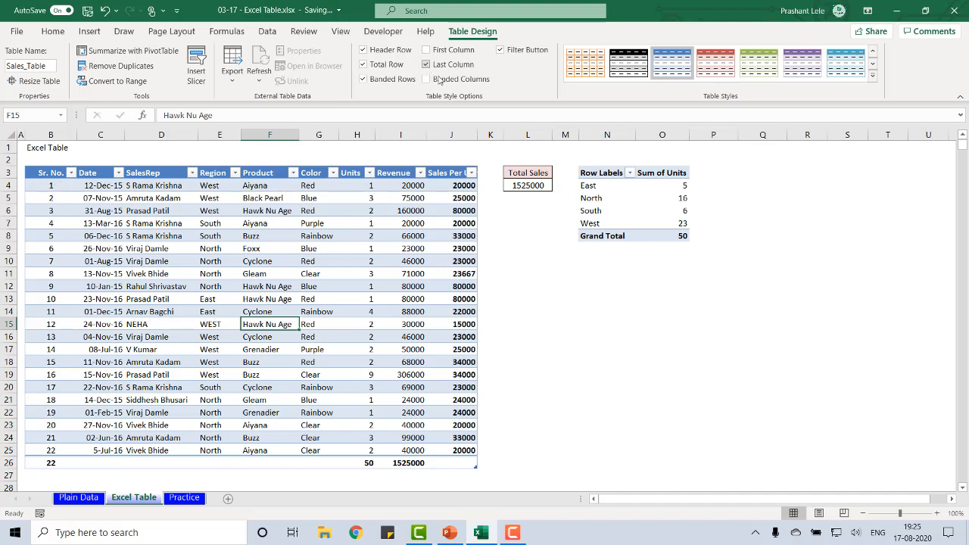
# Turn off the table's Last Column formatting, and switch banded columns and filter buttons to the opposite setting and back
pyautogui.click(427, 65)
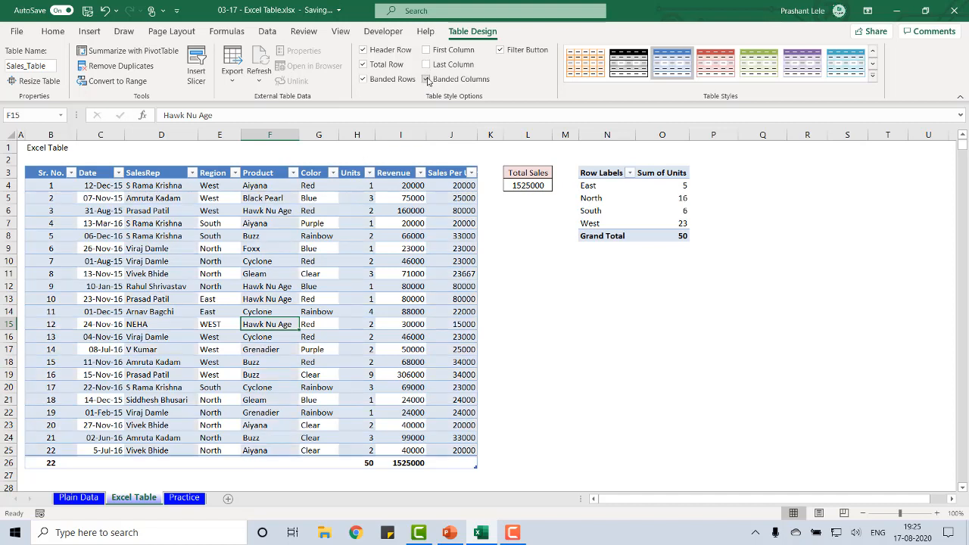
pyautogui.click(426, 79)
pyautogui.click(426, 79)
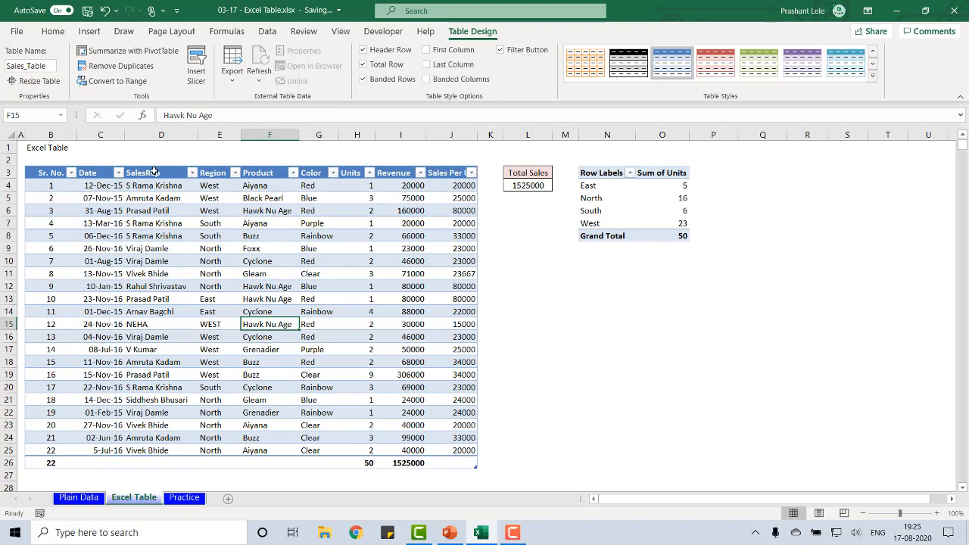
pyautogui.click(501, 50)
pyautogui.click(501, 50)
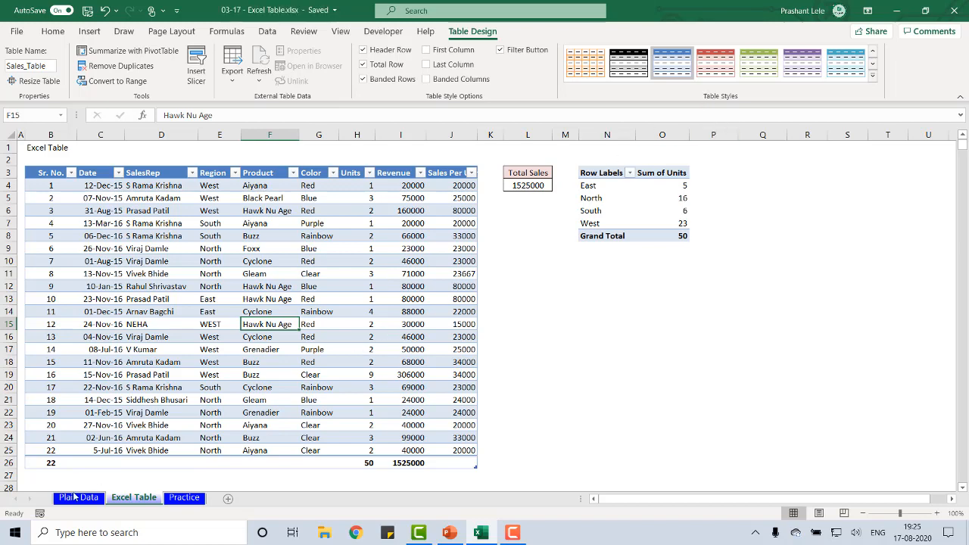
# Select the data range B3:I25 on the Plain Data sheet and view the border options, closing them without applying any
pyautogui.click(69, 499)
pyautogui.click(48, 182)
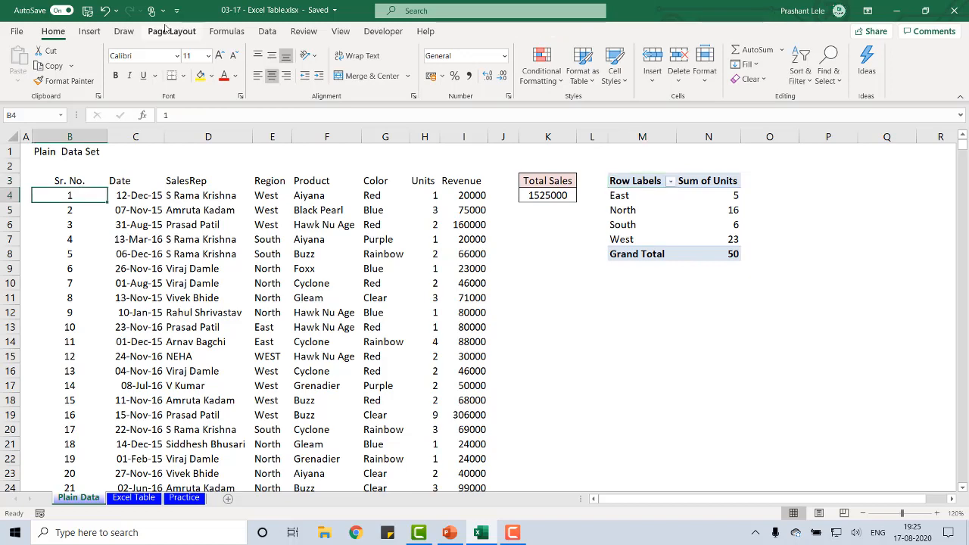
pyautogui.hotkey('ctrl', 'shift', 'Right')
pyautogui.hotkey('ctrl', 'shift', 'Down')
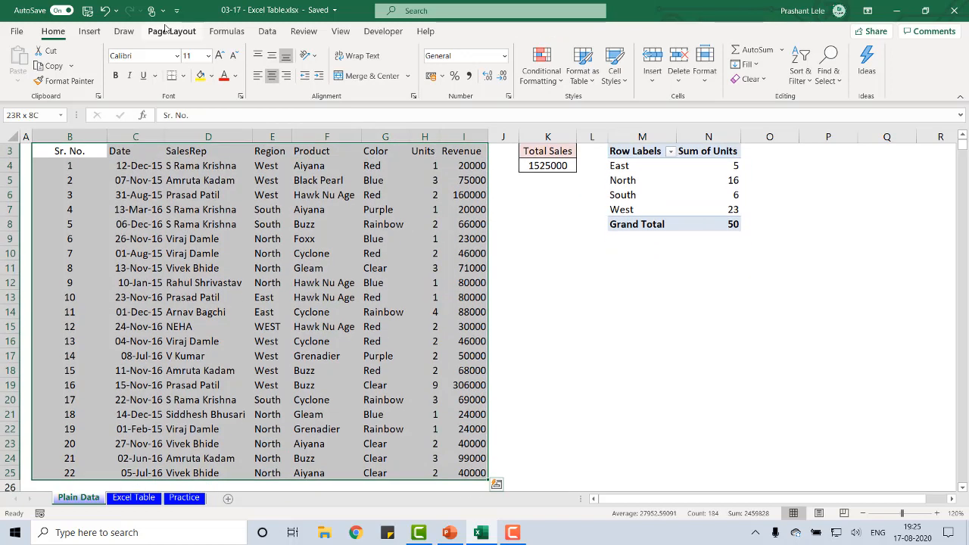
pyautogui.click(182, 75)
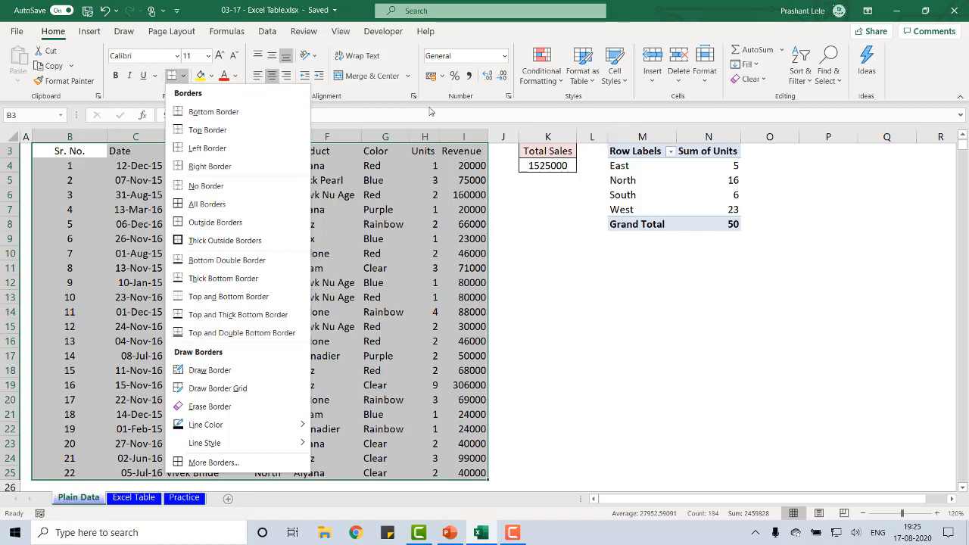
pyautogui.click(124, 502)
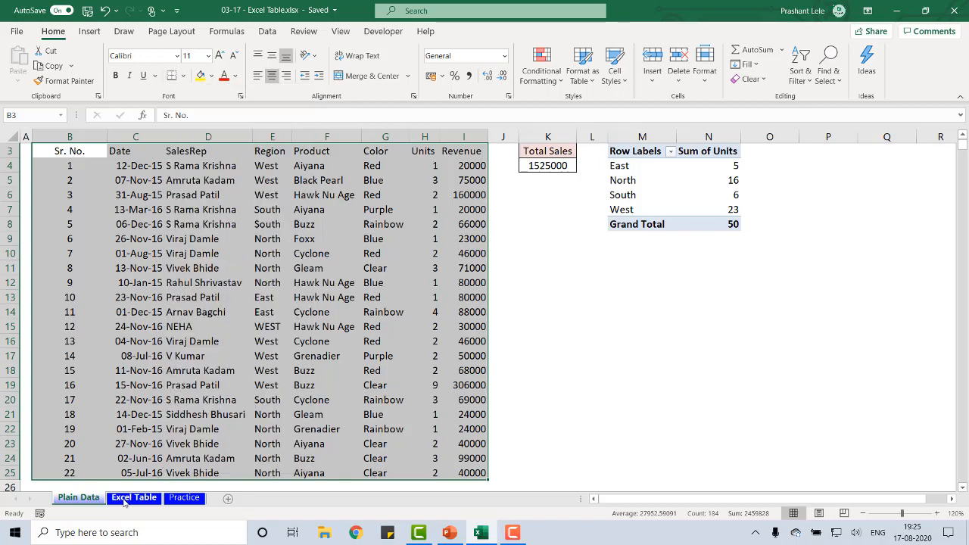
# Preview the Light, Medium and Dark table styles on the Excel Table sheet's sales table, and close the gallery without applying one
pyautogui.click(124, 502)
pyautogui.moveTo(266, 187); pyautogui.dragTo(264, 173)
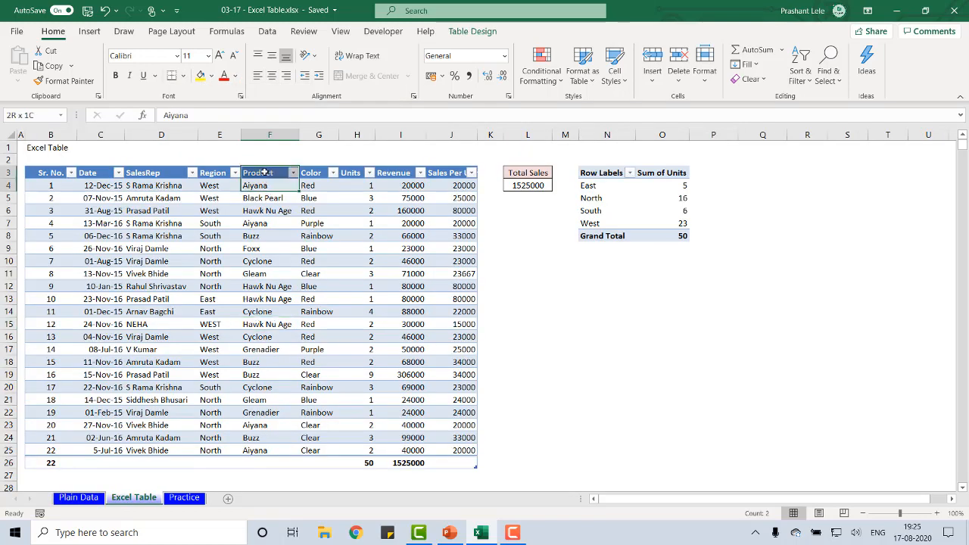
pyautogui.click(259, 223)
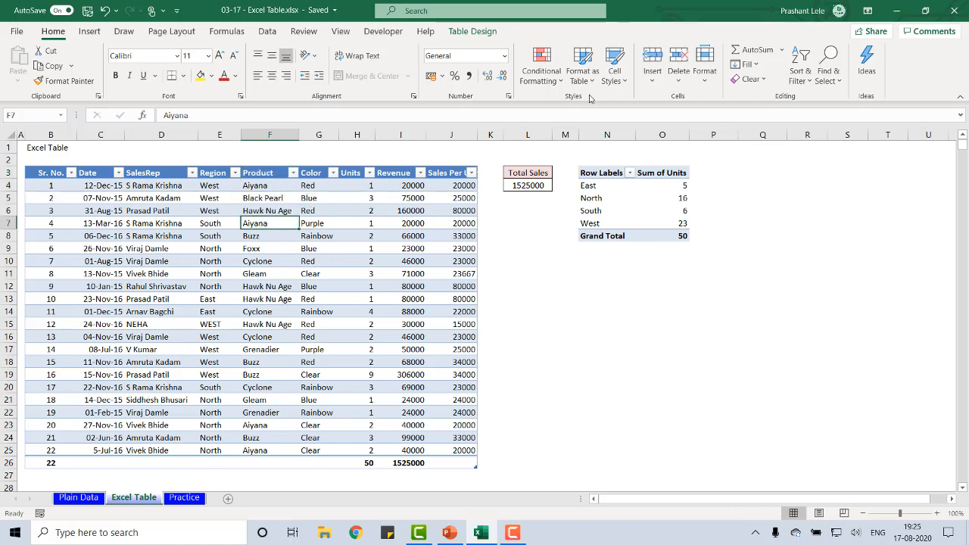
pyautogui.click(478, 34)
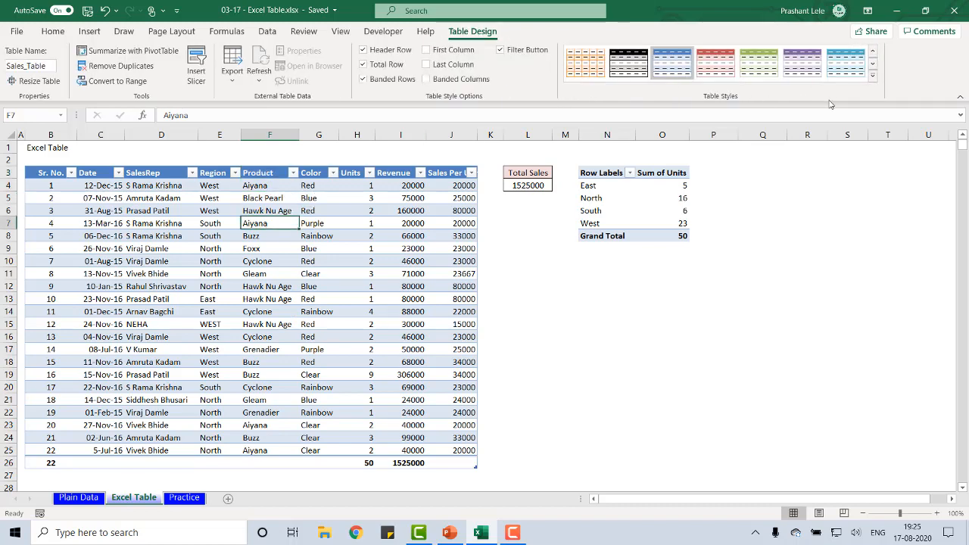
pyautogui.click(872, 78)
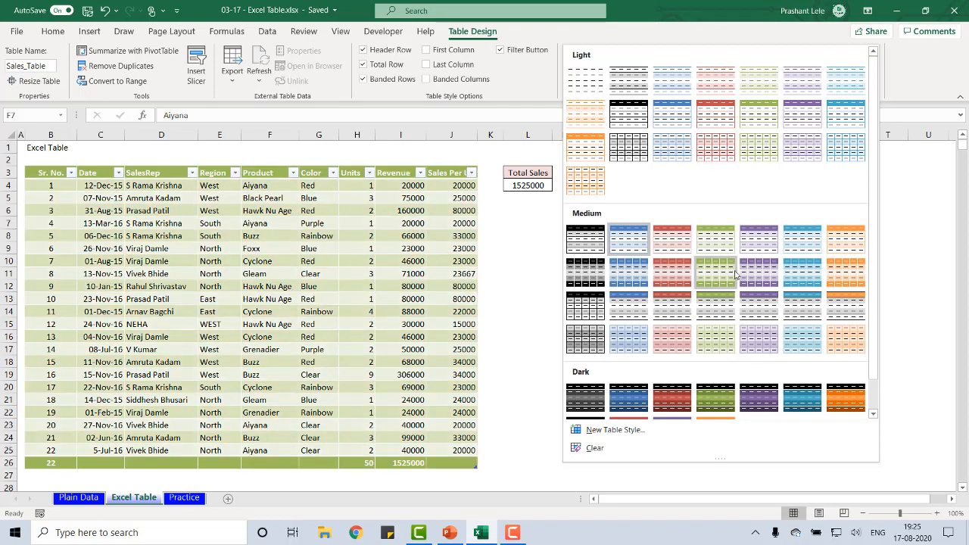
pyautogui.scroll(-1, 734, 274)
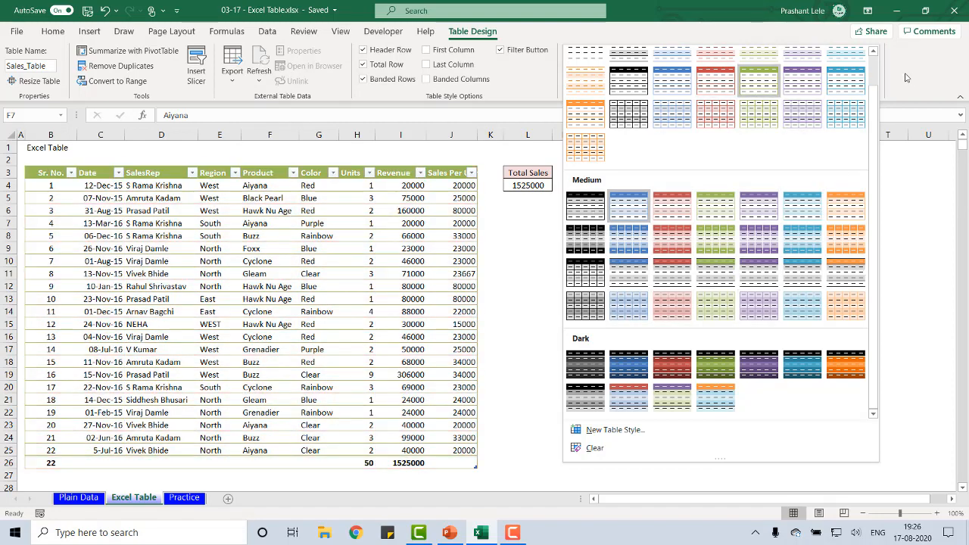
pyautogui.click(914, 78)
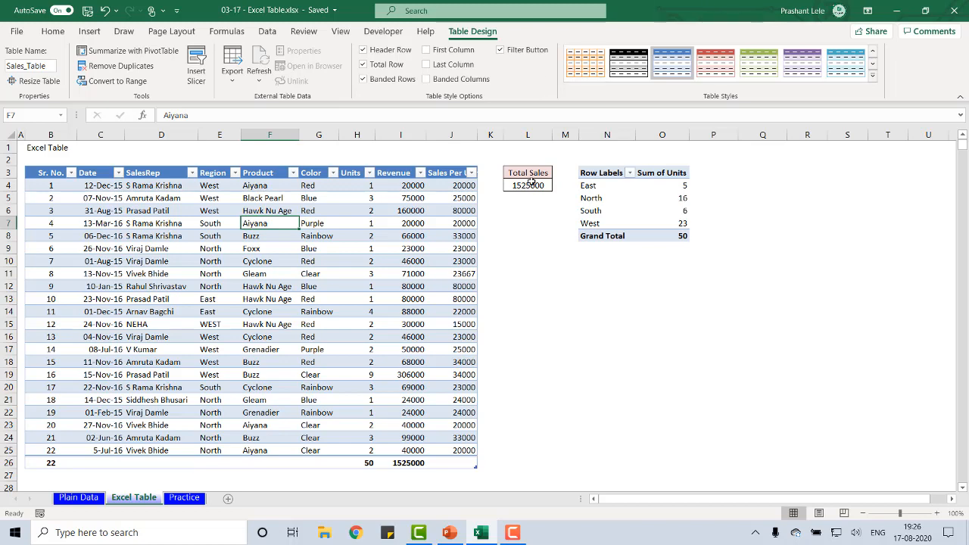
# Inspect the Total Sales formula in L4 and the adjacent PivotTable of units by region
pyautogui.click(530, 183)
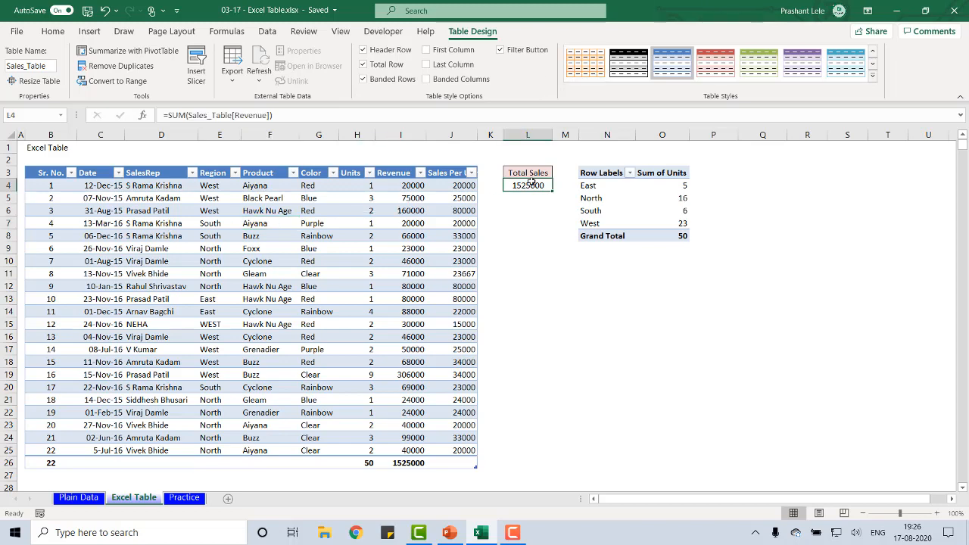
pyautogui.click(655, 205)
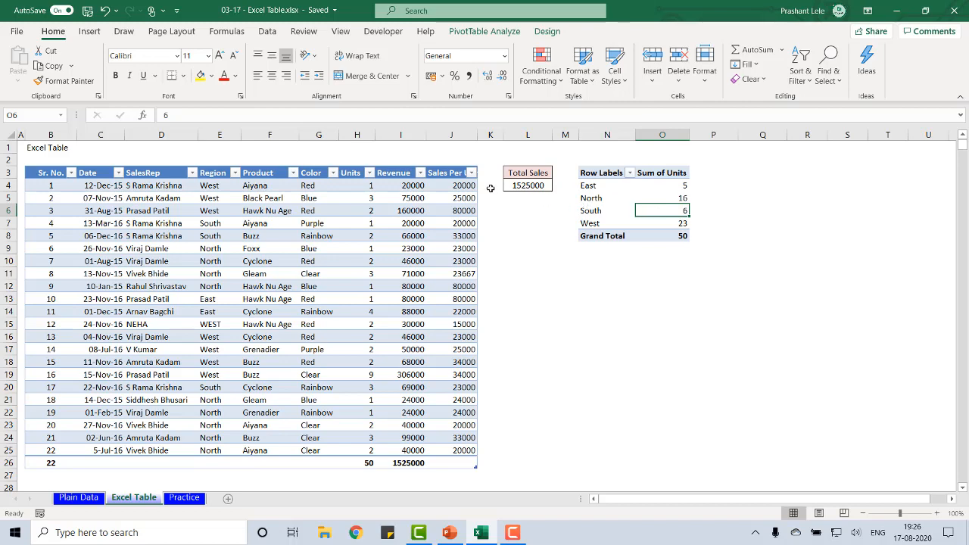
# Select the headers B3:I3 on the Plain Data sheet and examine whether they stay in view further down the data
pyautogui.click(76, 498)
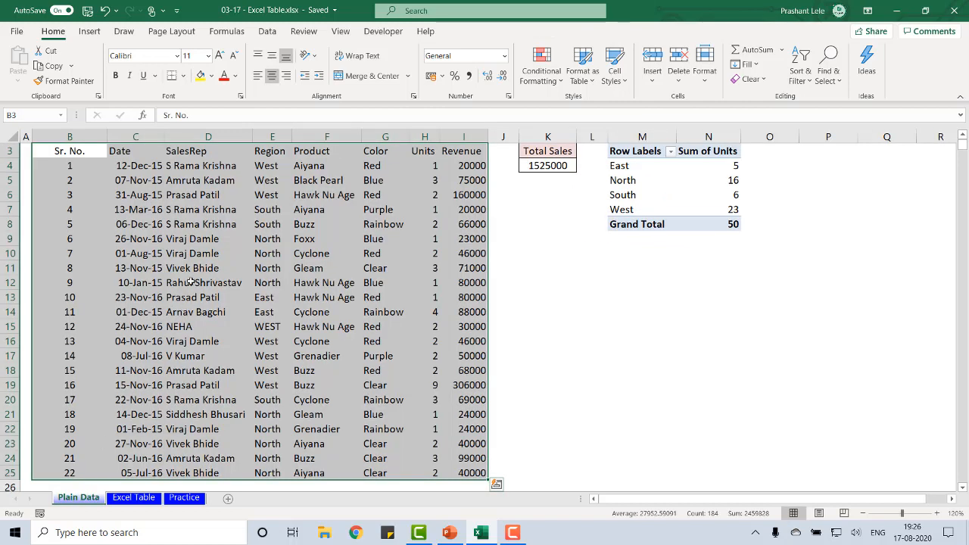
pyautogui.click(163, 297)
pyautogui.scroll(1, 368, 285)
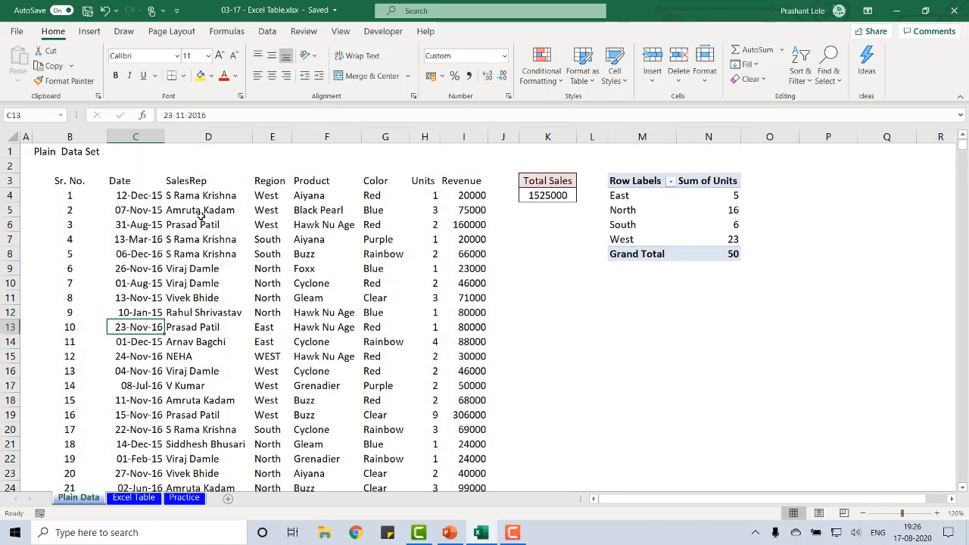
pyautogui.moveTo(59, 180); pyautogui.dragTo(452, 184)
pyautogui.scroll(-5, 510, 317)
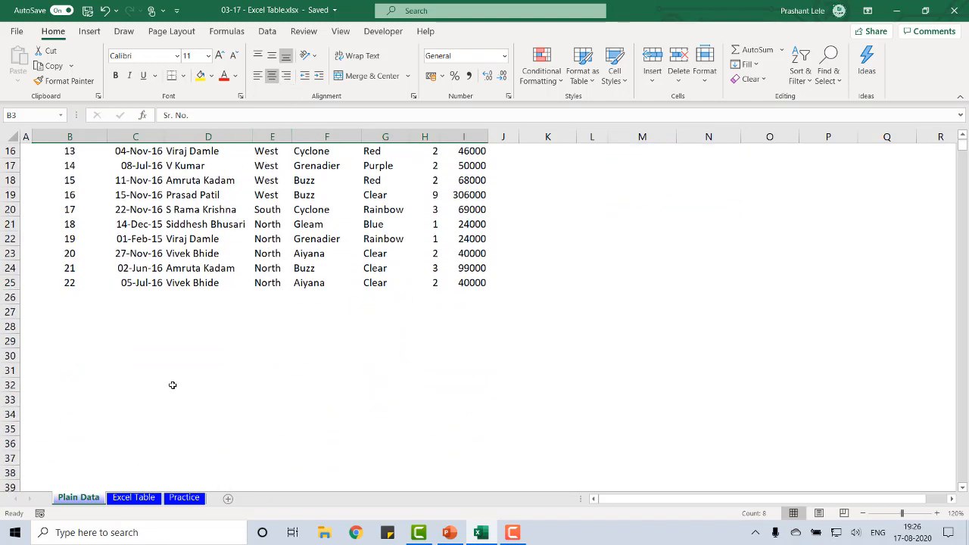
# Select a cell inside the table on the Excel Table sheet and examine its column headings further down the data
pyautogui.click(125, 498)
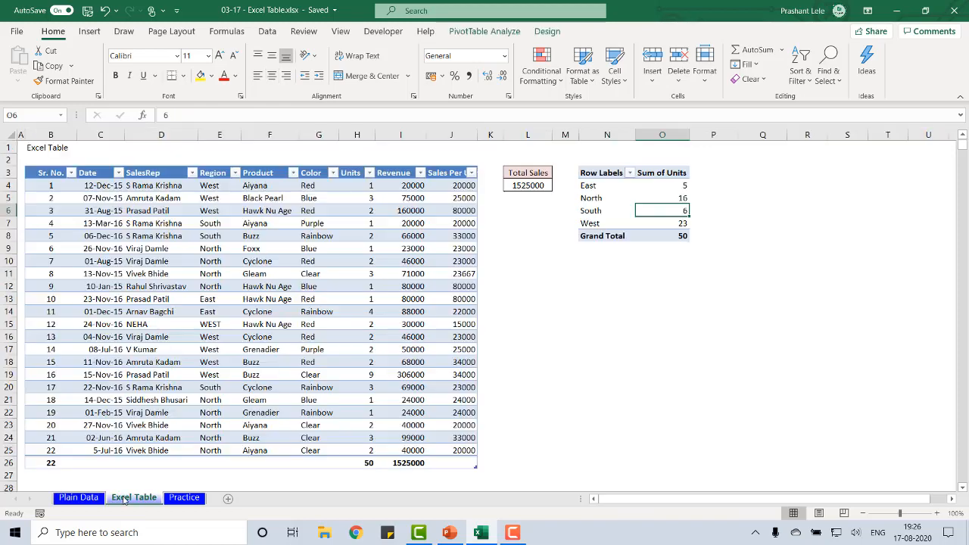
pyautogui.click(303, 313)
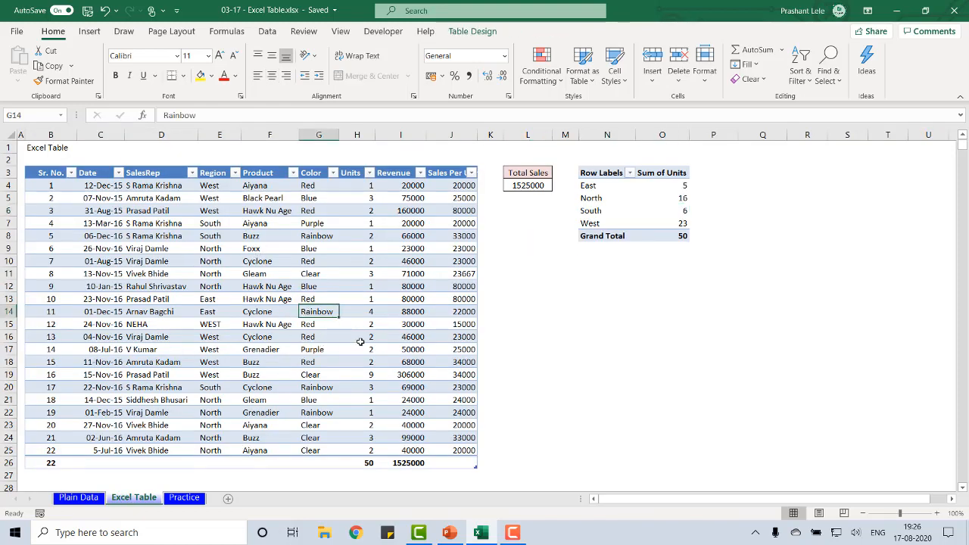
pyautogui.scroll(-1, 360, 341)
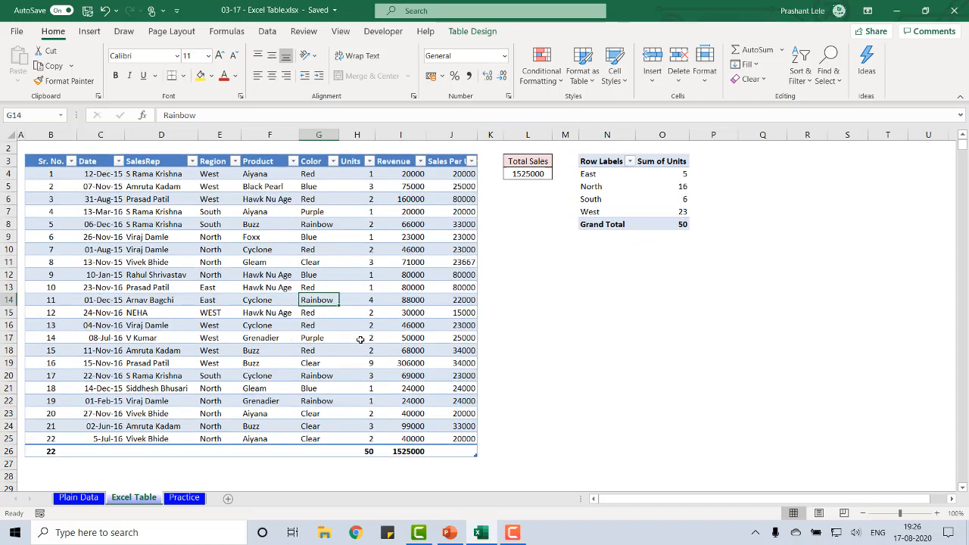
pyautogui.scroll(-1, 360, 339)
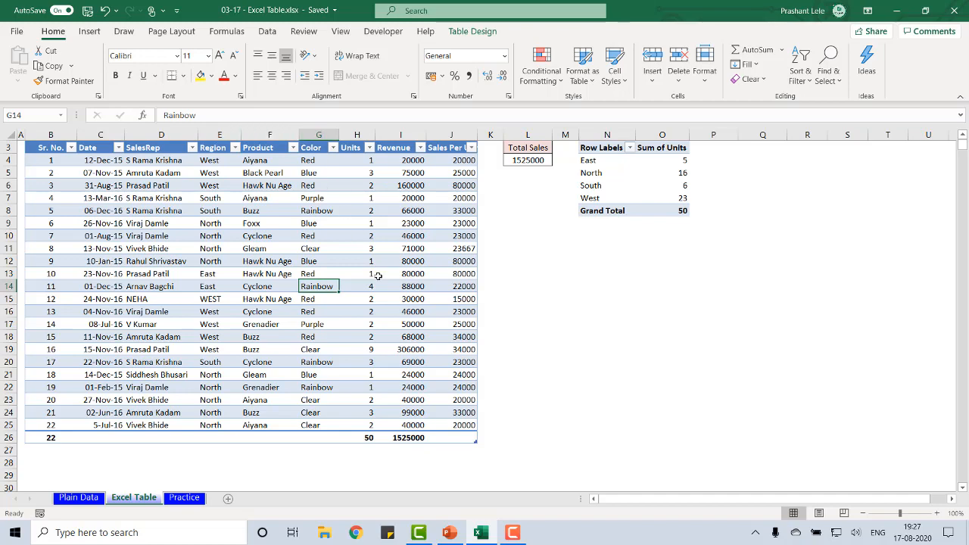
pyautogui.scroll(-1, 378, 275)
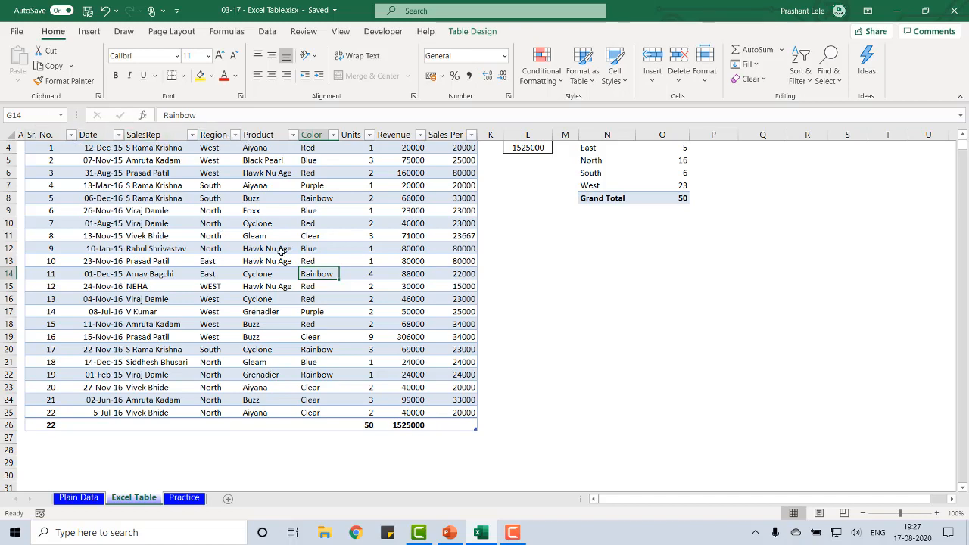
pyautogui.scroll(-6, 281, 251)
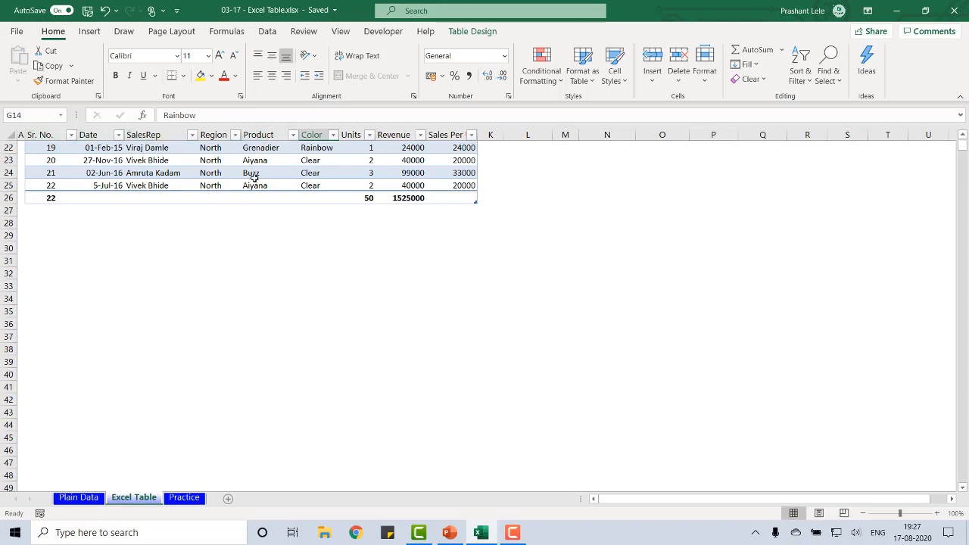
pyautogui.scroll(1, 252, 178)
pyautogui.scroll(7, 252, 179)
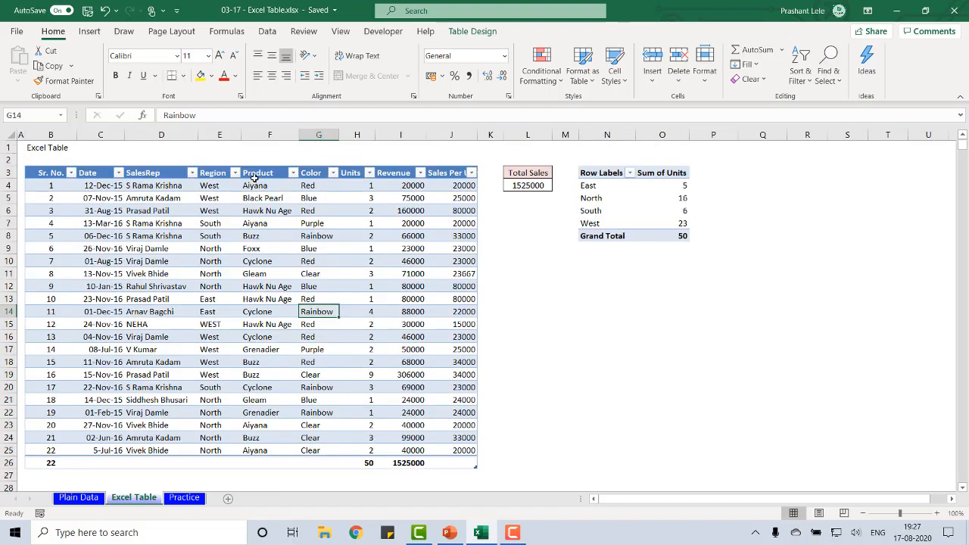
pyautogui.scroll(-1, 255, 178)
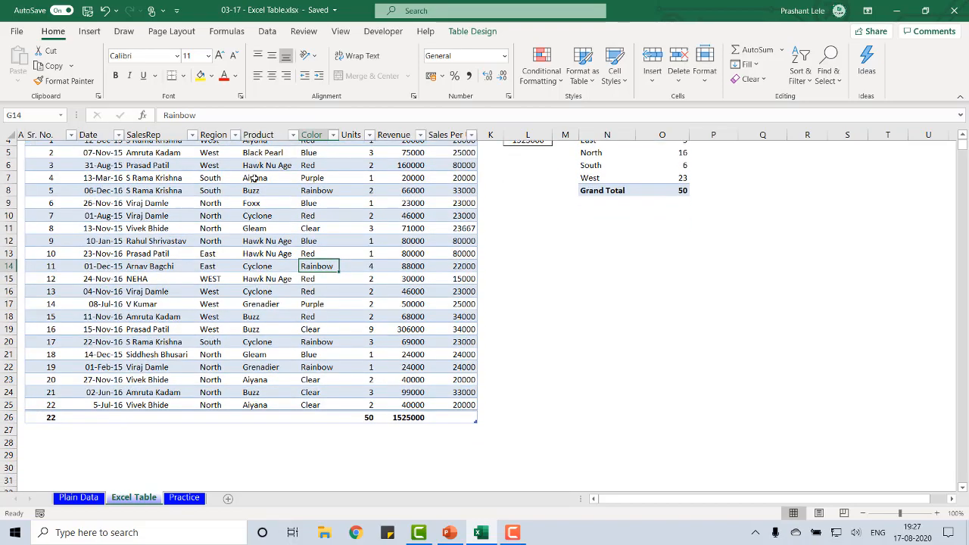
pyautogui.scroll(1, 255, 178)
pyautogui.scroll(-2, 254, 178)
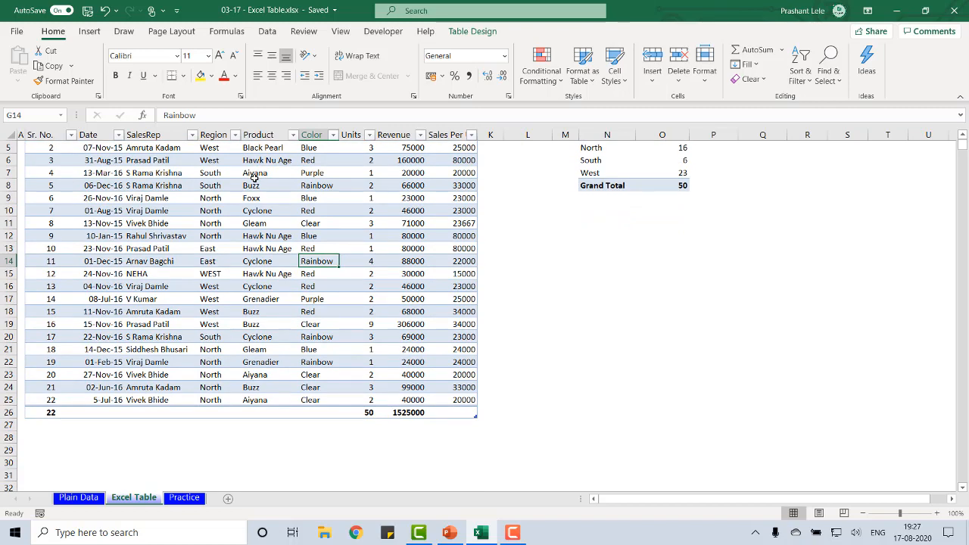
pyautogui.scroll(2, 254, 178)
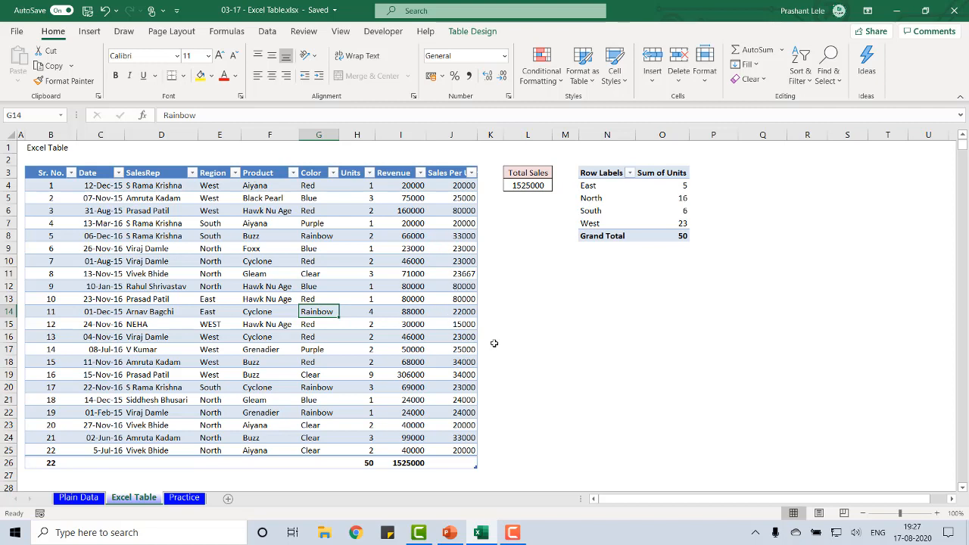
# Enter =SUM(Sales_Table[Sales Per Unit]) in cell N14 of the Excel Table sheet
pyautogui.click(609, 307)
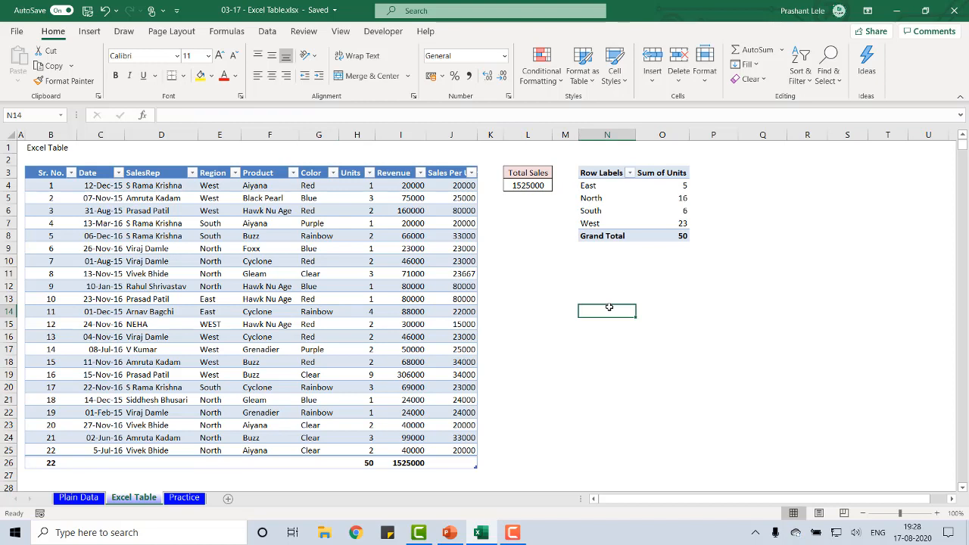
pyautogui.write('=')
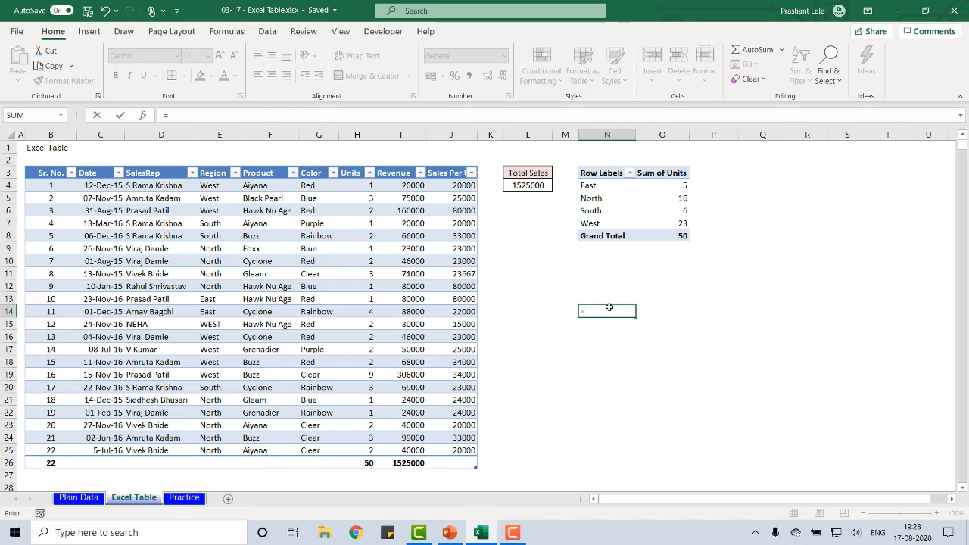
pyautogui.write('sum(')
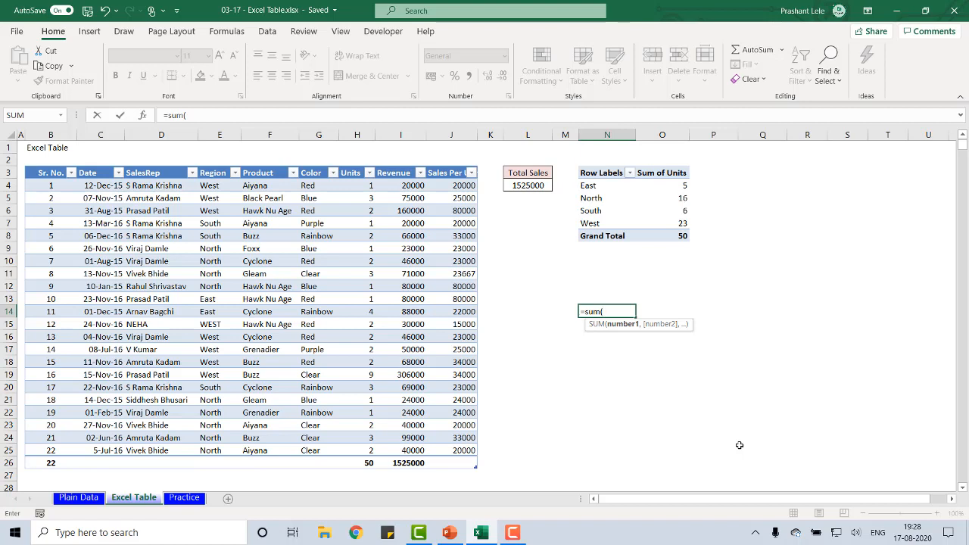
pyautogui.write('sale')
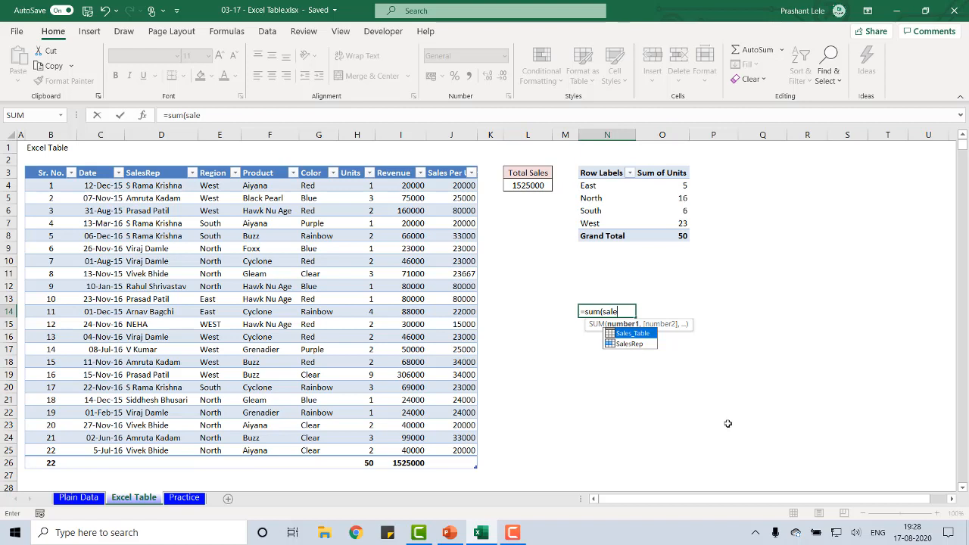
pyautogui.doubleClick(630, 336)
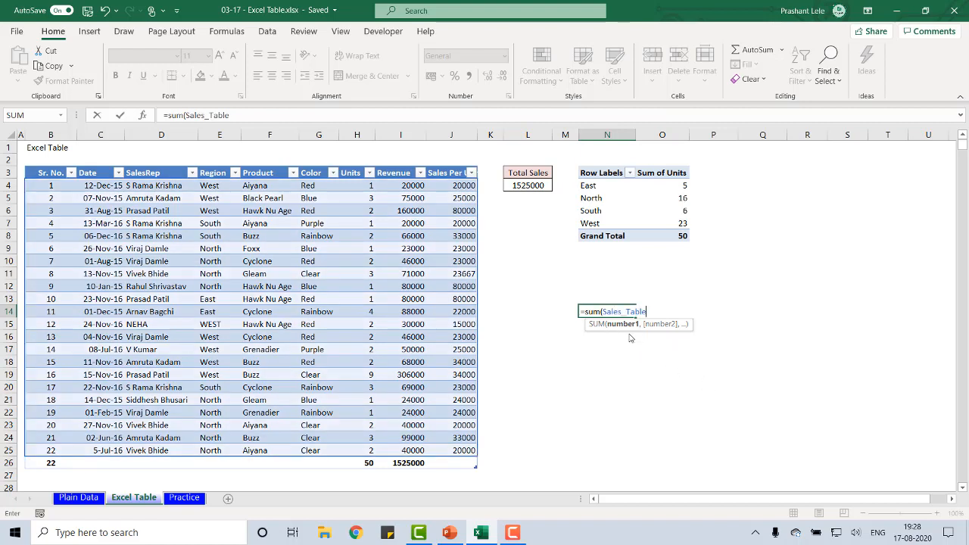
pyautogui.write('[')
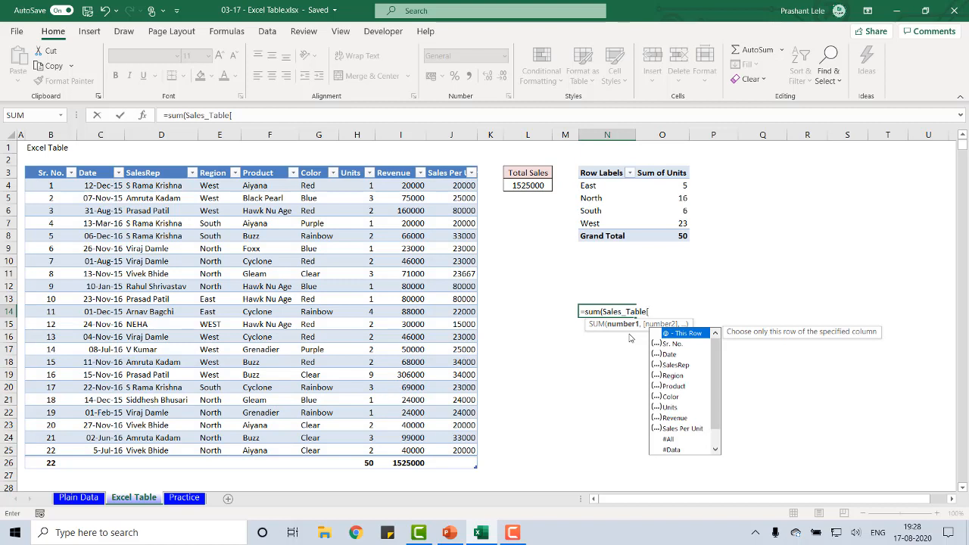
pyautogui.press('Down')
pyautogui.press('Down')
pyautogui.press('Down')
pyautogui.press('Down')
pyautogui.press('Down')
pyautogui.press('Down')
pyautogui.press('Down')
pyautogui.press('Down')
pyautogui.press('Down')
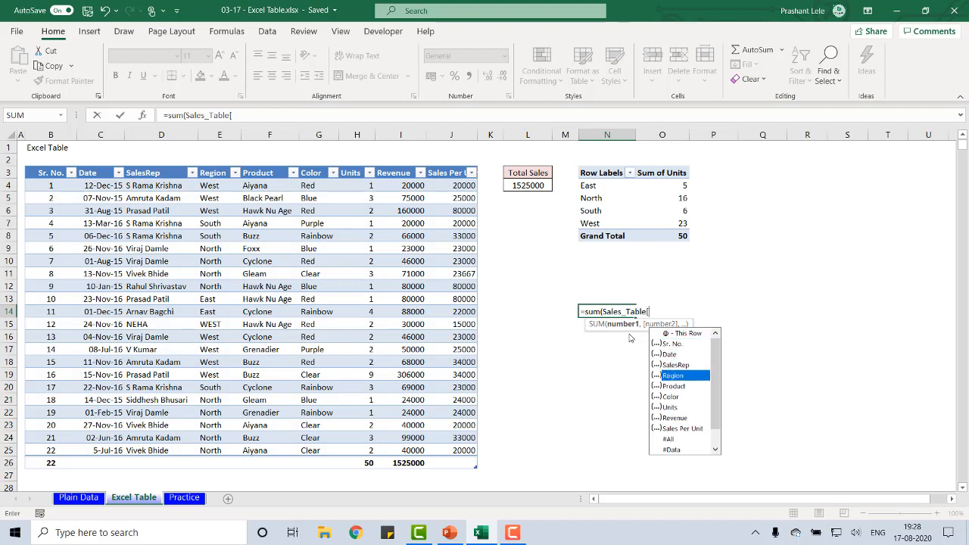
pyautogui.press('Tab')
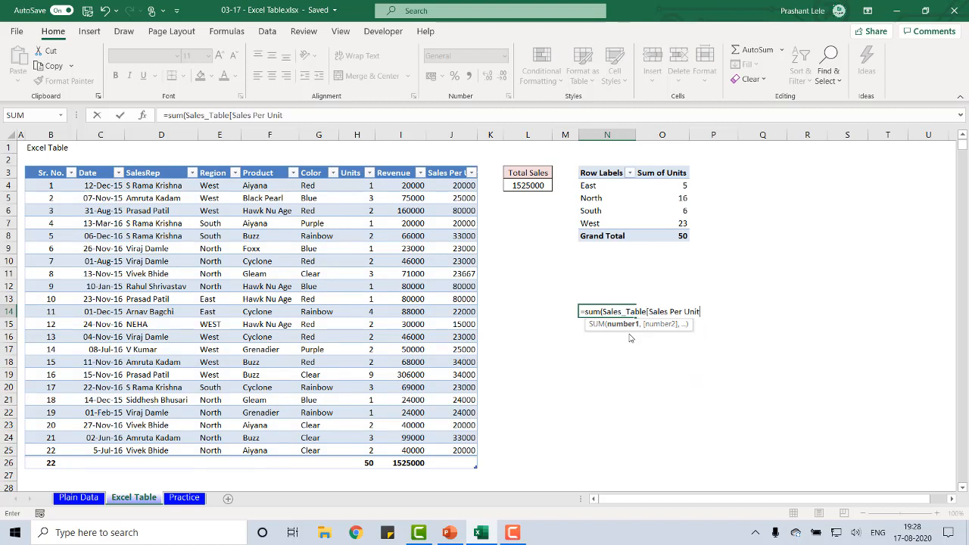
pyautogui.write(']')
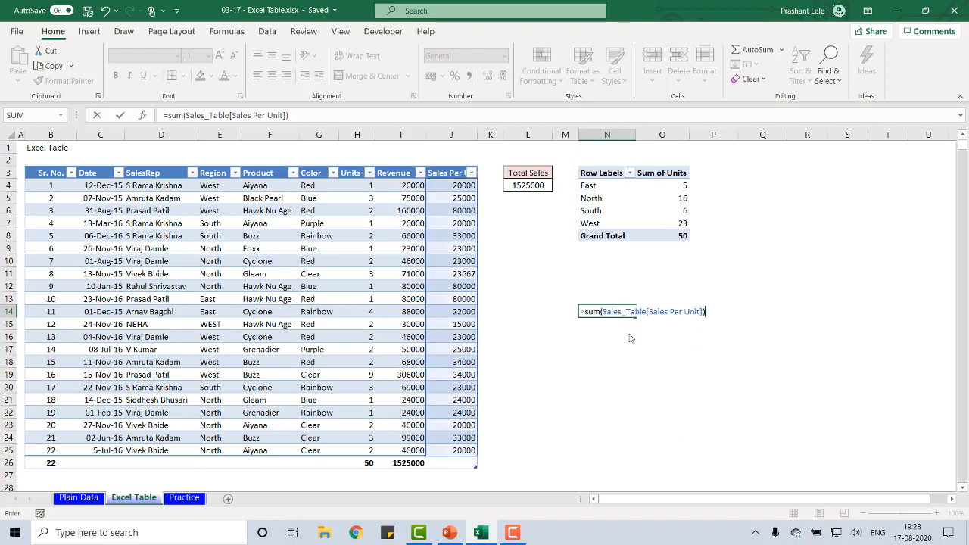
pyautogui.write(')')
pyautogui.hotkey('ctrl', 'Return')
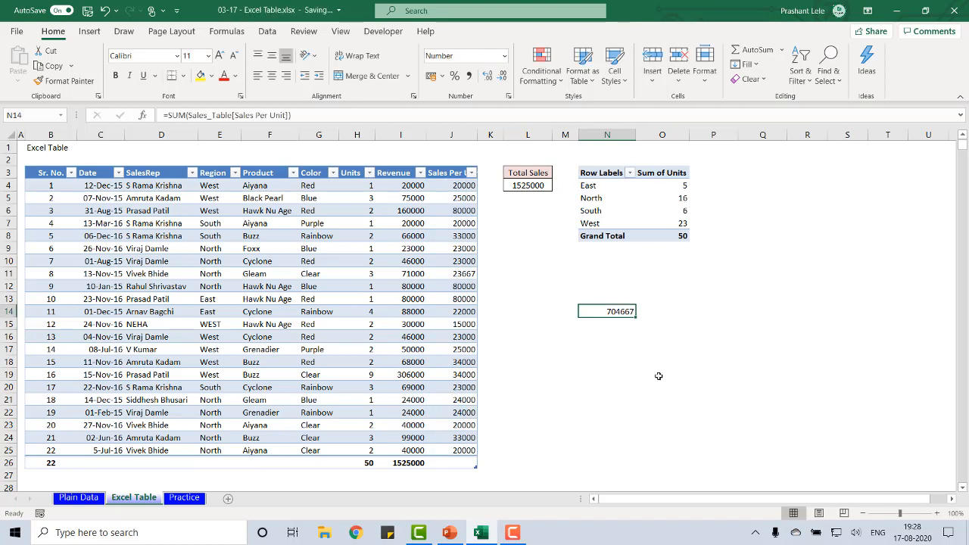
# Inspect the structured reference in the SUM formula in N14
pyautogui.press('F2')
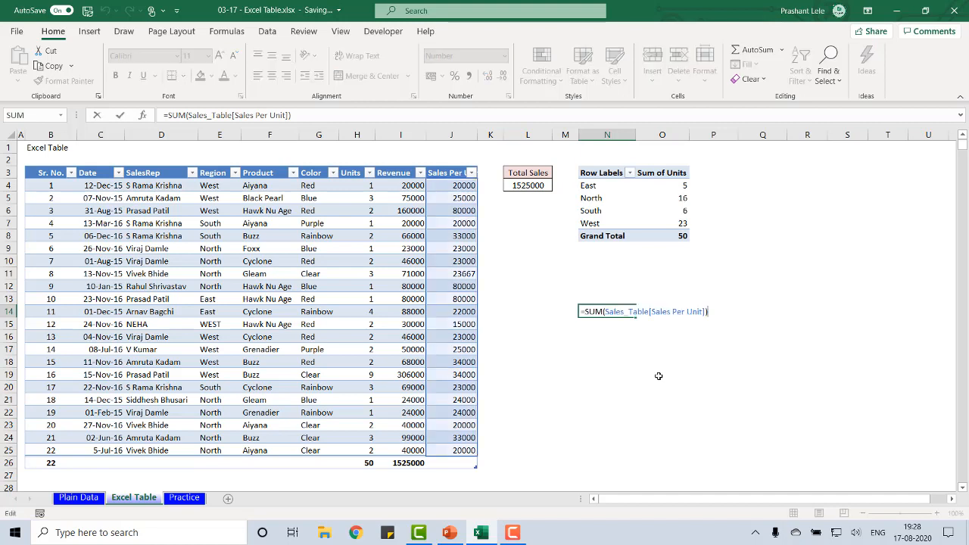
pyautogui.press('Left')
pyautogui.press('Left')
pyautogui.press('Right')
pyautogui.press('Right')
pyautogui.press('Escape')
# Copy the structured-reference formula from N14 to R14 and P19, and check the formula in P19
pyautogui.hotkey('ctrl', 'c')
pyautogui.press('Right')
pyautogui.press('Right')
pyautogui.press('Right')
pyautogui.press('Right')
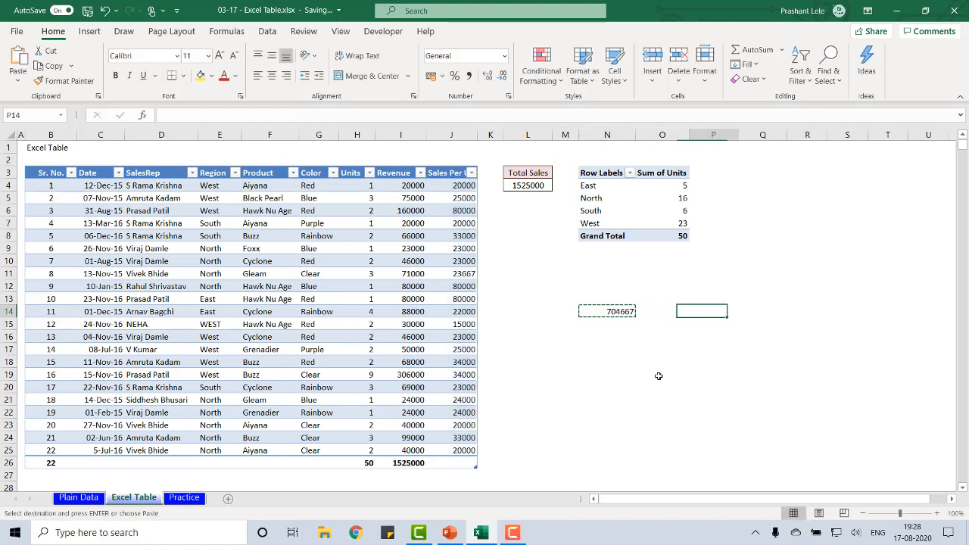
pyautogui.press('Return')
pyautogui.hotkey('ctrl', 'c')
pyautogui.press('Left')
pyautogui.press('Left')
pyautogui.press('Down')
pyautogui.press('Down')
pyautogui.press('Down')
pyautogui.press('Down')
pyautogui.press('Down')
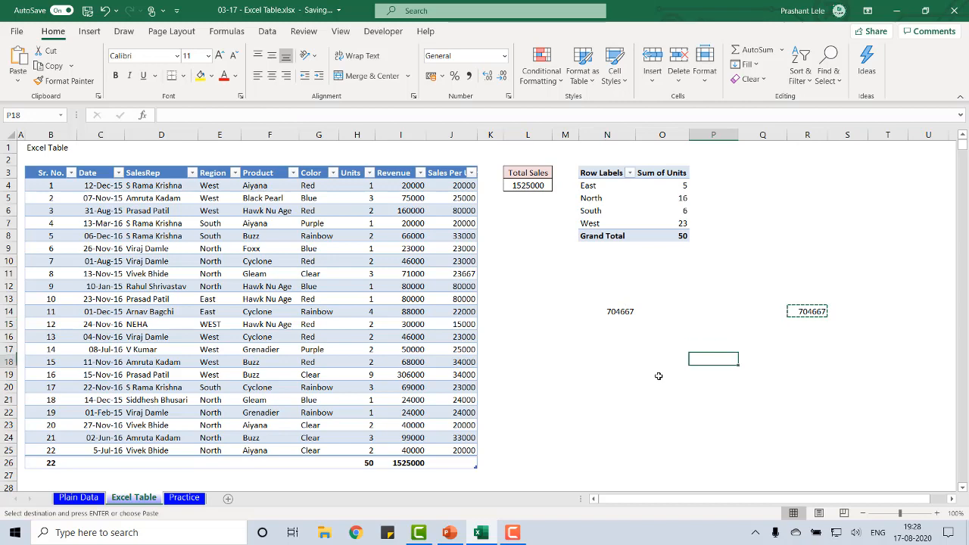
pyautogui.press('Return')
pyautogui.press('F2')
pyautogui.press('Escape')
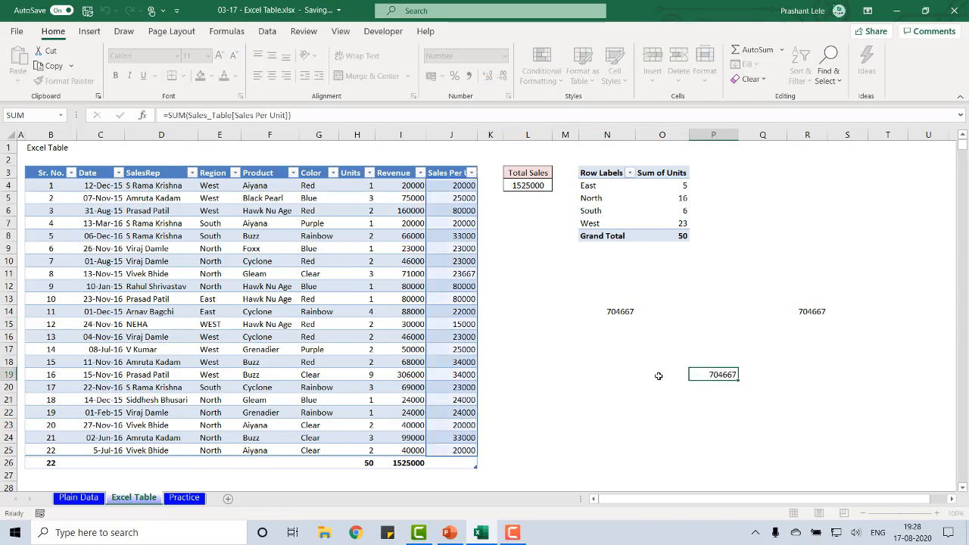
# Enter =SUM(I4:I25) in cell M15 of the Plain Data sheet to total the Revenue column
pyautogui.click(78, 497)
pyautogui.press('pageup')
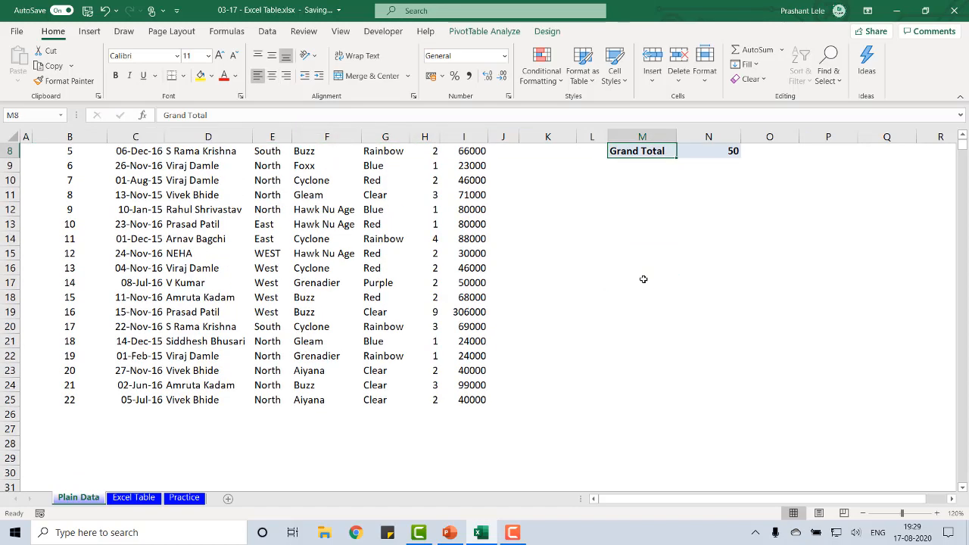
pyautogui.press('Down')
pyautogui.press('Down')
pyautogui.press('Down')
pyautogui.press('Down')
pyautogui.press('Down')
pyautogui.press('Down')
pyautogui.press('Down')
pyautogui.press('Down')
pyautogui.press('Down')
pyautogui.press('Down')
pyautogui.press('Down')
pyautogui.press('Down')
pyautogui.press('Down')
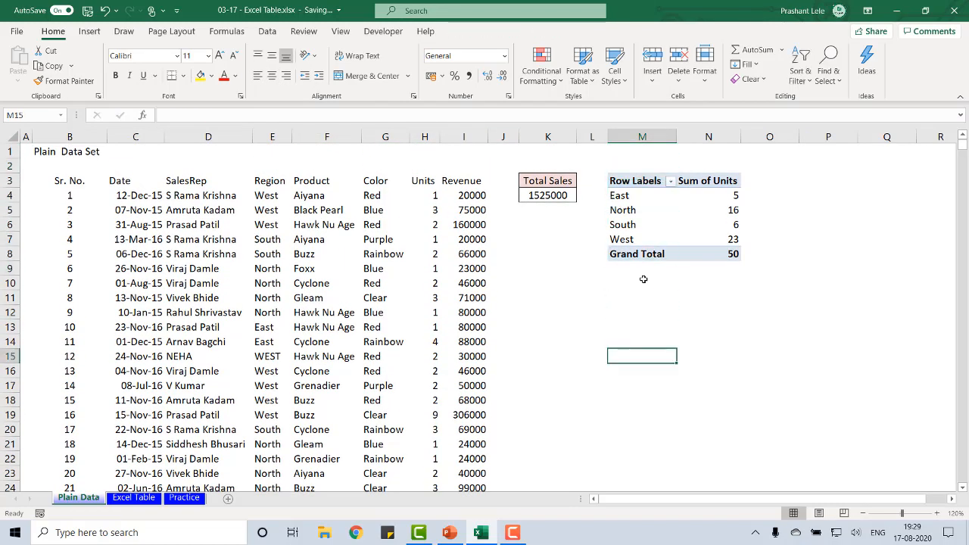
pyautogui.write('=')
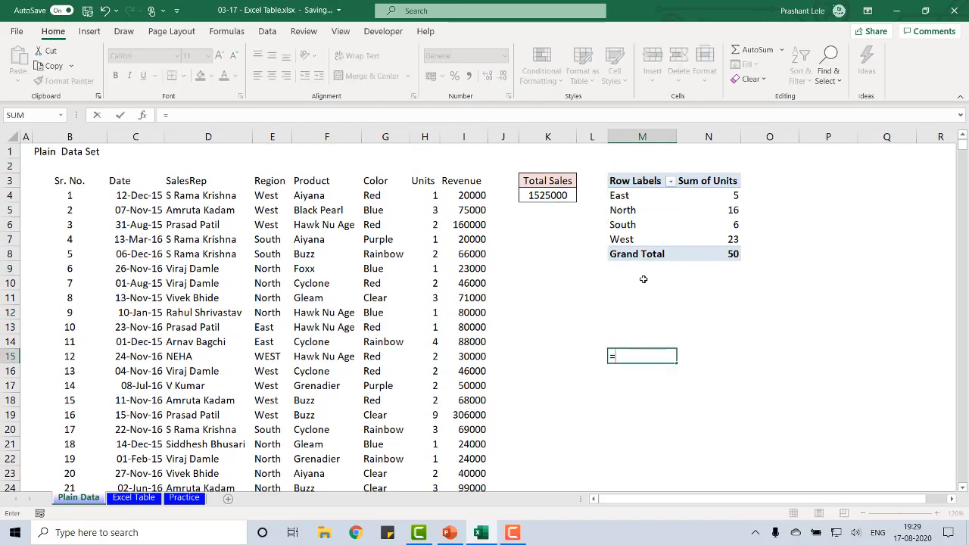
pyautogui.write('sum(')
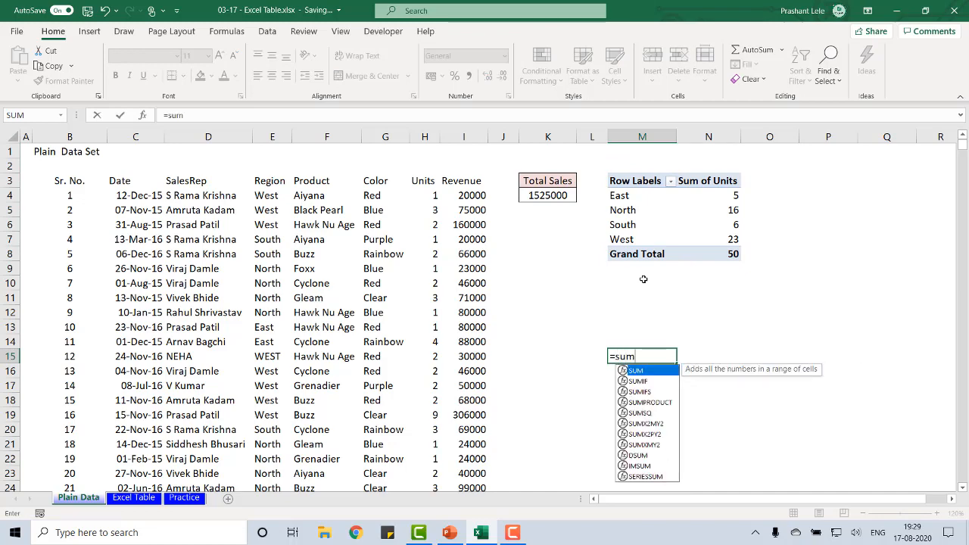
pyautogui.press('Left')
pyautogui.press('Left')
pyautogui.press('Left')
pyautogui.press('Left')
pyautogui.hotkey('ctrl', 'Up')
pyautogui.press('Down')
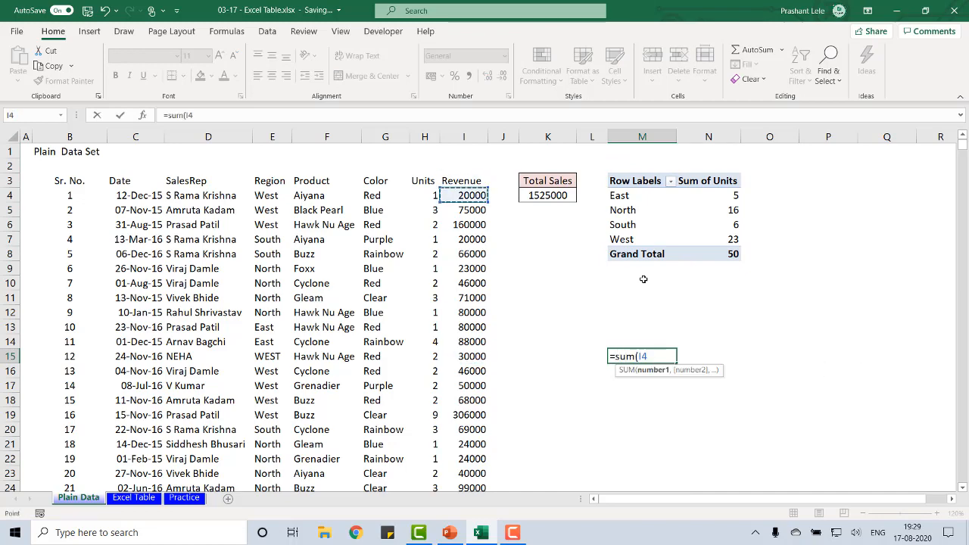
pyautogui.hotkey('ctrl', 'shift', 'Down')
pyautogui.press('Return')
pyautogui.press('Up')
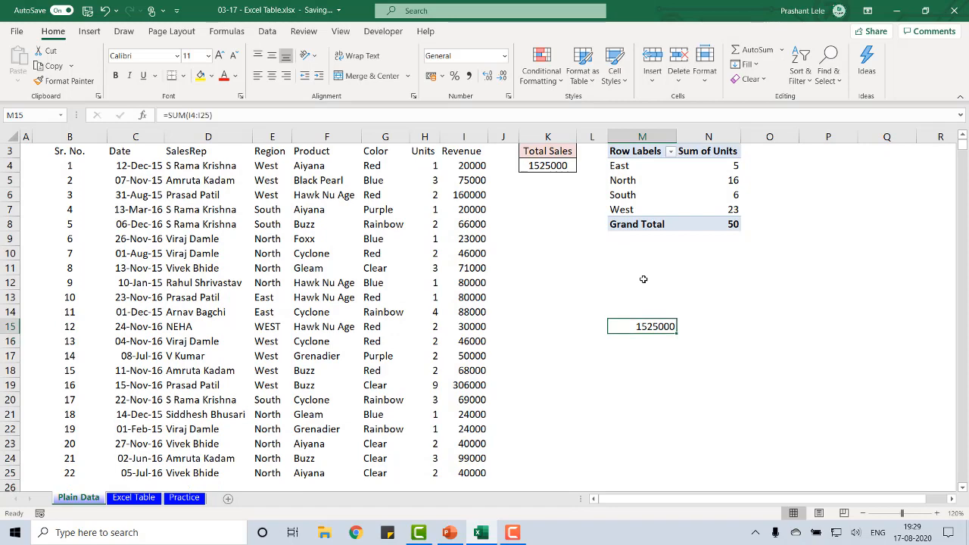
# Copy the SUM formula from M15 to N15 and O15
pyautogui.hotkey('ctrl', 'c')
pyautogui.press('Right')
pyautogui.press('Return')
pyautogui.press('Right')
pyautogui.press('Return')
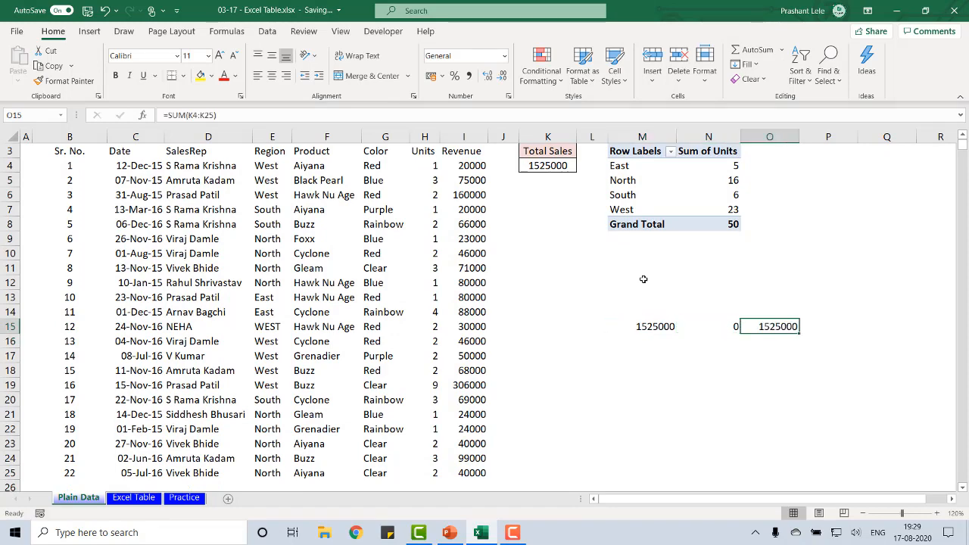
# Compare the cell ranges referenced by the SUM formulas in M15, N15 and O15
pyautogui.press('F2')
pyautogui.press('Escape')
pyautogui.press('Left')
pyautogui.press('F2')
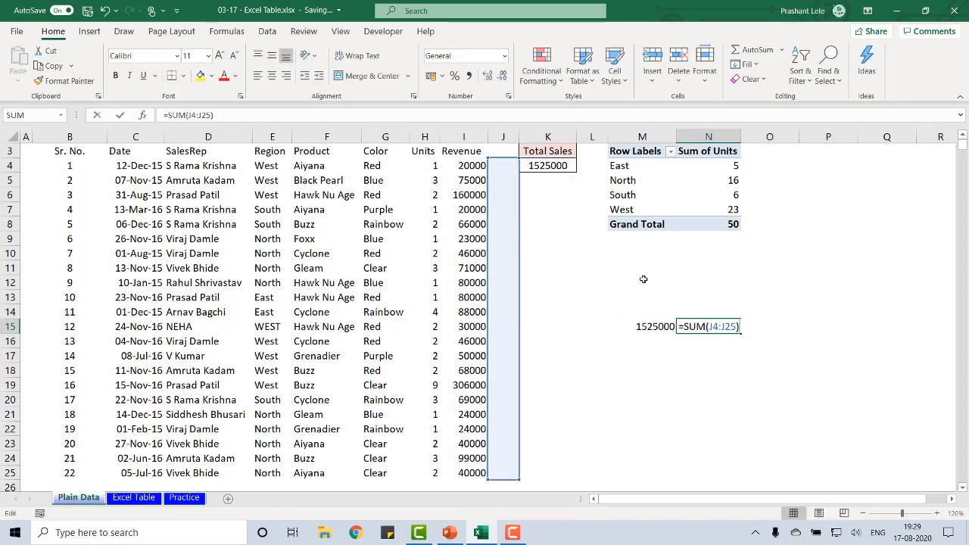
pyautogui.press('Escape')
pyautogui.press('Left')
pyautogui.press('F2')
pyautogui.press('Escape')
pyautogui.press('Right')
pyautogui.press('F2')
pyautogui.press('Escape')
pyautogui.press('Right')
# Try making the SUM range in M15 absolute as $I$4:$I$25
pyautogui.press('F2')
pyautogui.press('Escape')
pyautogui.press('Left')
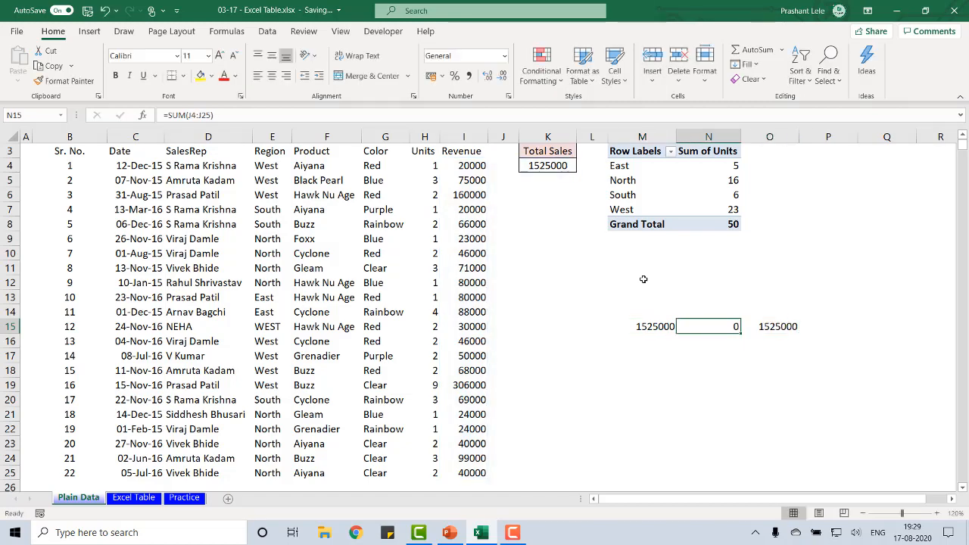
pyautogui.press('Left')
pyautogui.press('F2')
pyautogui.press('Left')
pyautogui.press('F4')
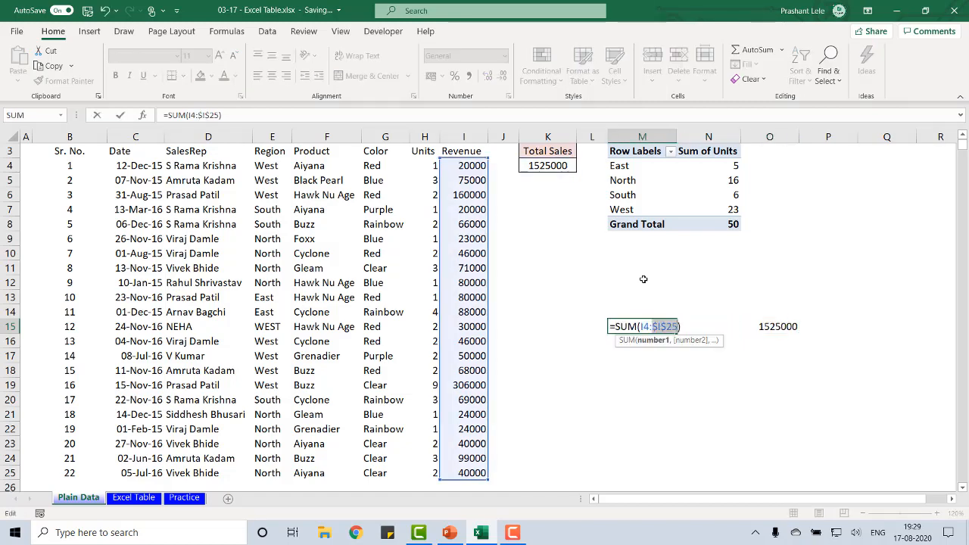
pyautogui.press('Left')
pyautogui.press('Left')
pyautogui.press('Left')
pyautogui.press('F4')
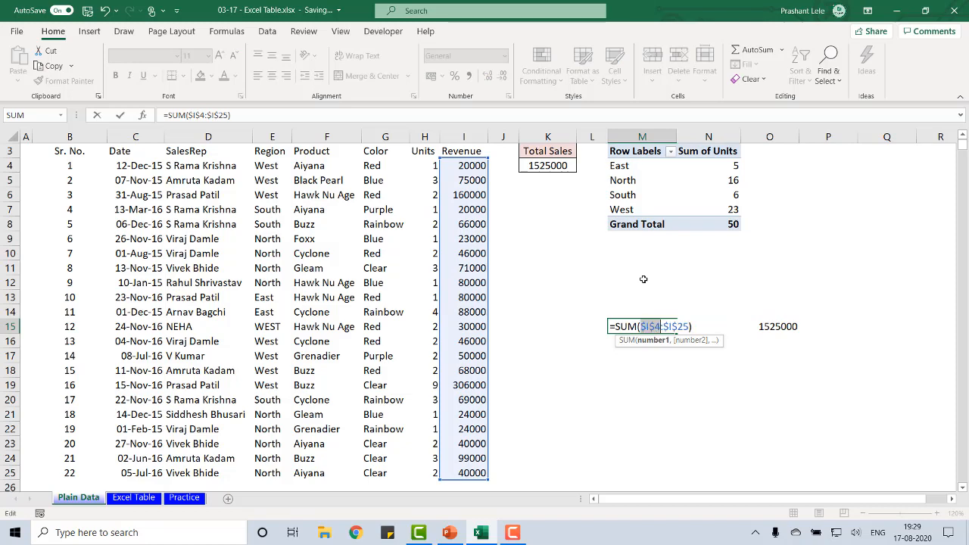
pyautogui.press('Return')
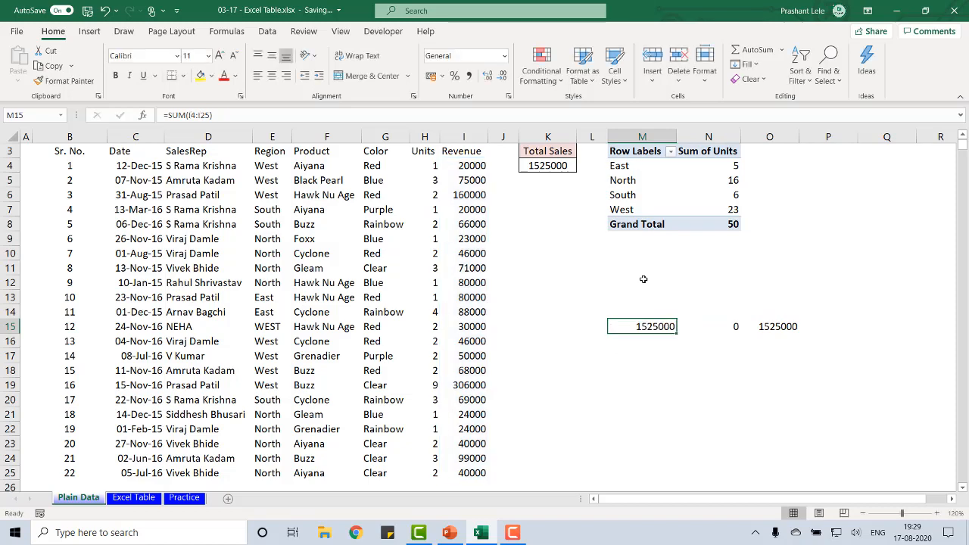
# Return to the Excel Table sheet and inspect the structured-reference formula in P19
pyautogui.hotkey('ctrl', 'pagedown')
pyautogui.press('F2')
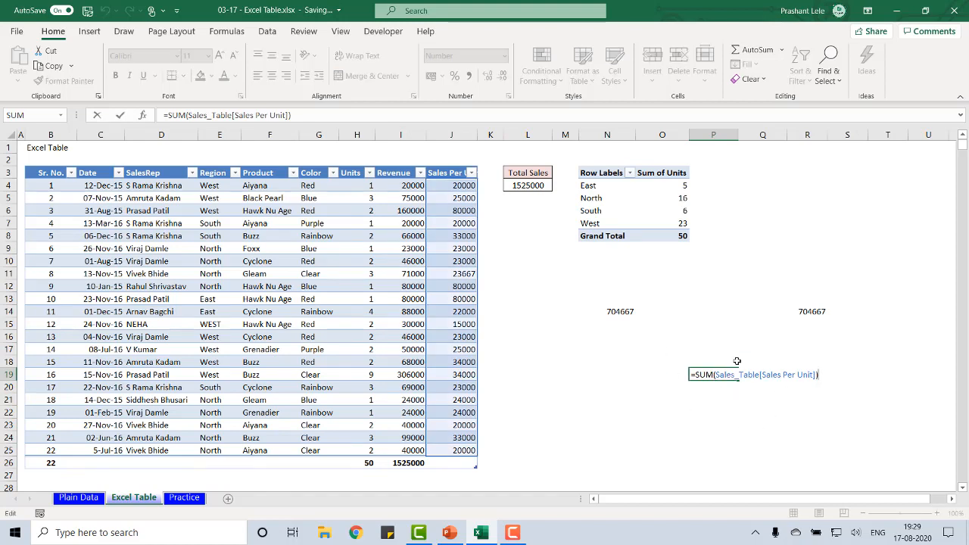
pyautogui.press('Tab')
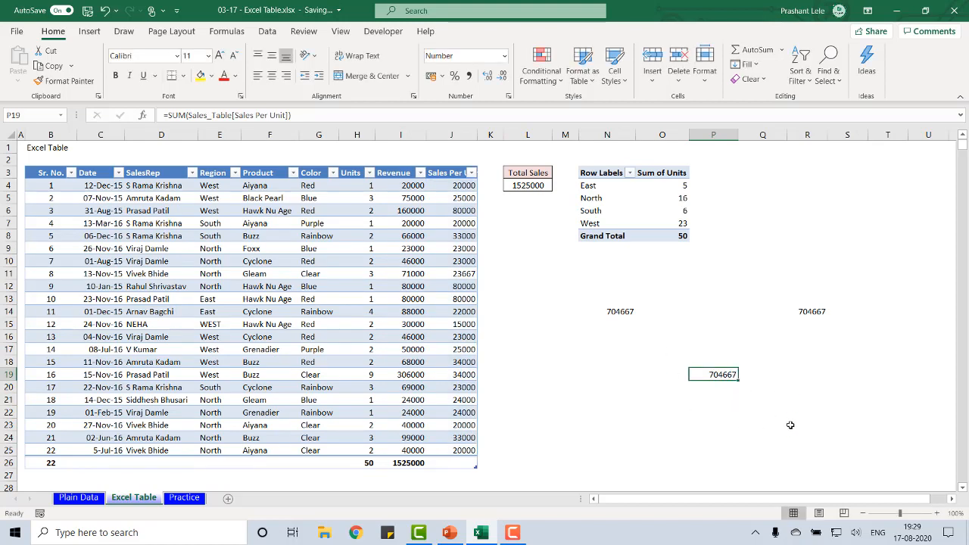
# Clear the sample SUM formulas from the range N14:R19
pyautogui.press('Tab')
pyautogui.press('Up')
pyautogui.press('Up')
pyautogui.press('Up')
pyautogui.press('Up')
pyautogui.press('Up')
pyautogui.hotkey('shift', 'Left')
pyautogui.hotkey('shift', 'Left')
pyautogui.hotkey('shift', 'Left')
pyautogui.hotkey('shift', 'Left')
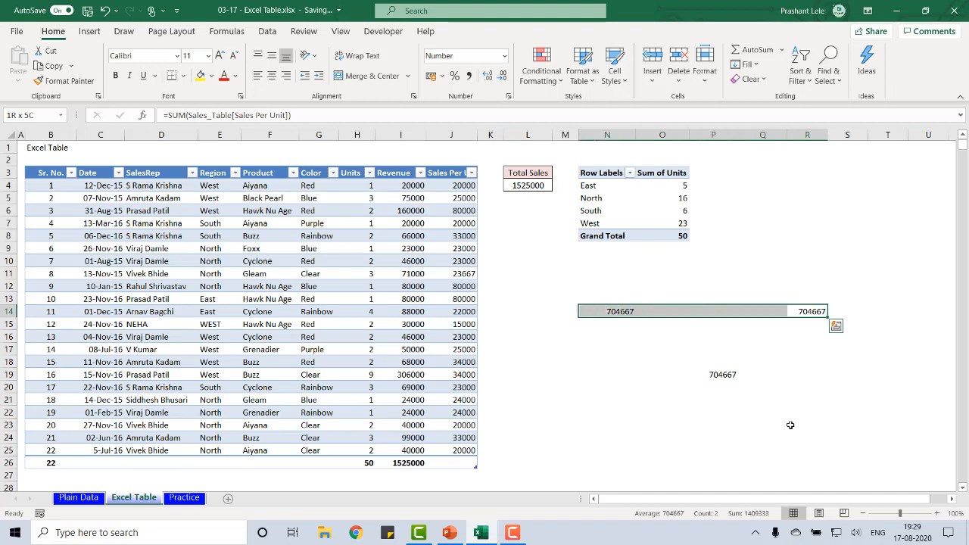
pyautogui.hotkey('shift', 'Down')
pyautogui.hotkey('shift', 'Down')
pyautogui.hotkey('shift', 'Down')
pyautogui.hotkey('shift', 'Down')
pyautogui.hotkey('shift', 'Down')
pyautogui.press('Delete')
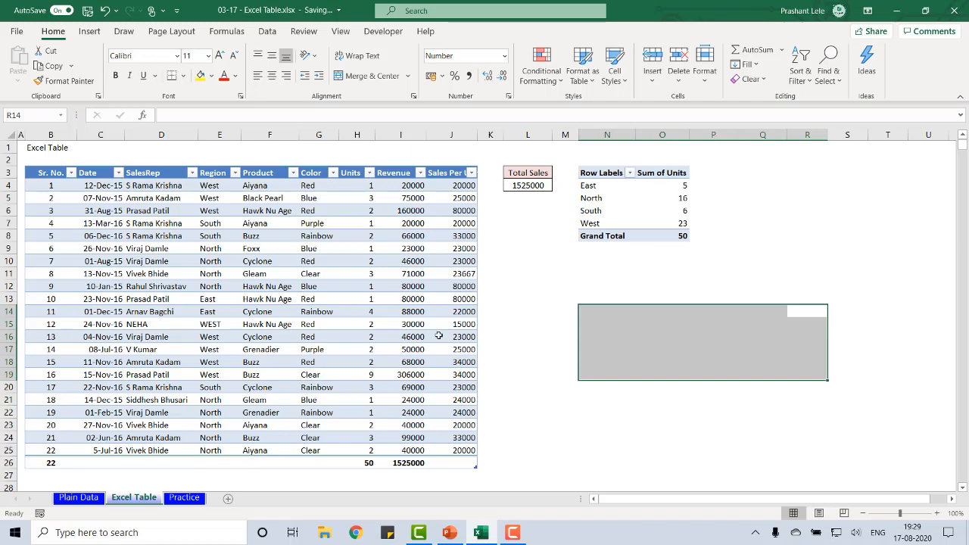
# Extend the sales table on the Excel Table sheet across to column M and down to a total row at row 31
pyautogui.scroll(-2, 438, 335)
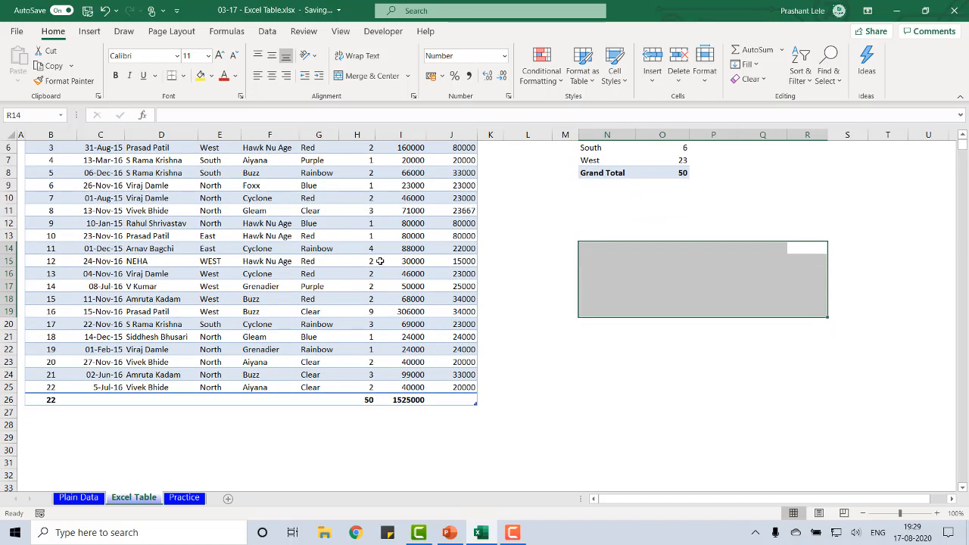
pyautogui.scroll(2, 379, 262)
pyautogui.click(335, 263)
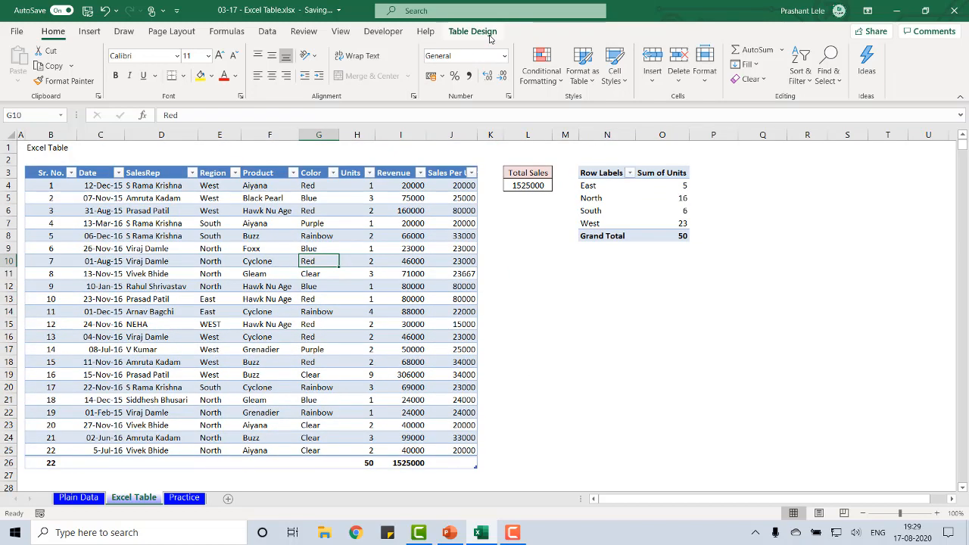
pyautogui.click(475, 31)
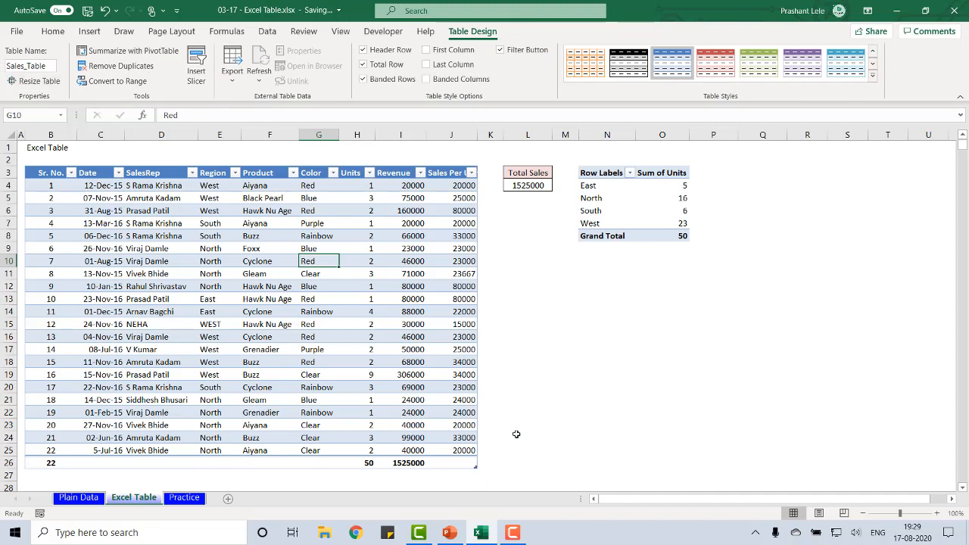
pyautogui.scroll(-2, 517, 434)
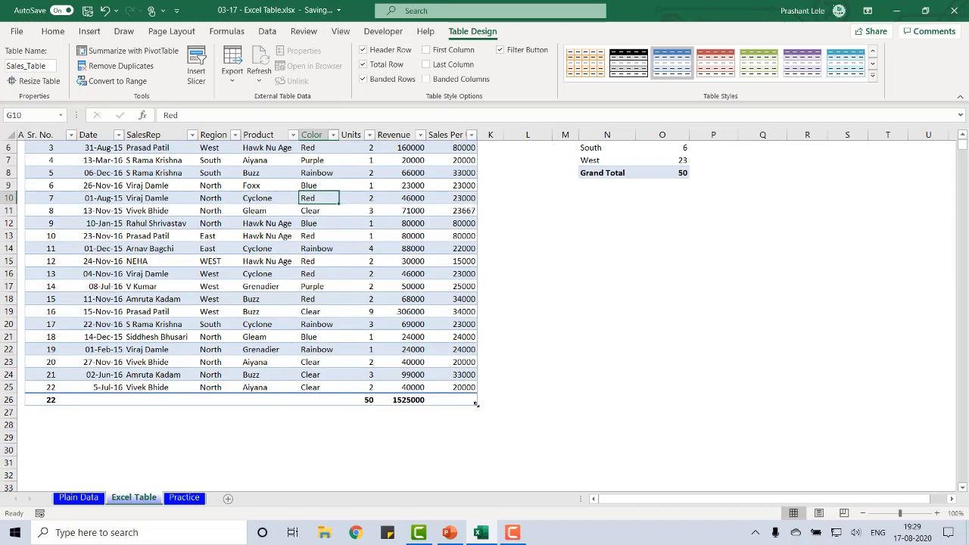
pyautogui.moveTo(475, 404); pyautogui.dragTo(569, 458)
pyautogui.moveTo(578, 405); pyautogui.dragTo(578, 469)
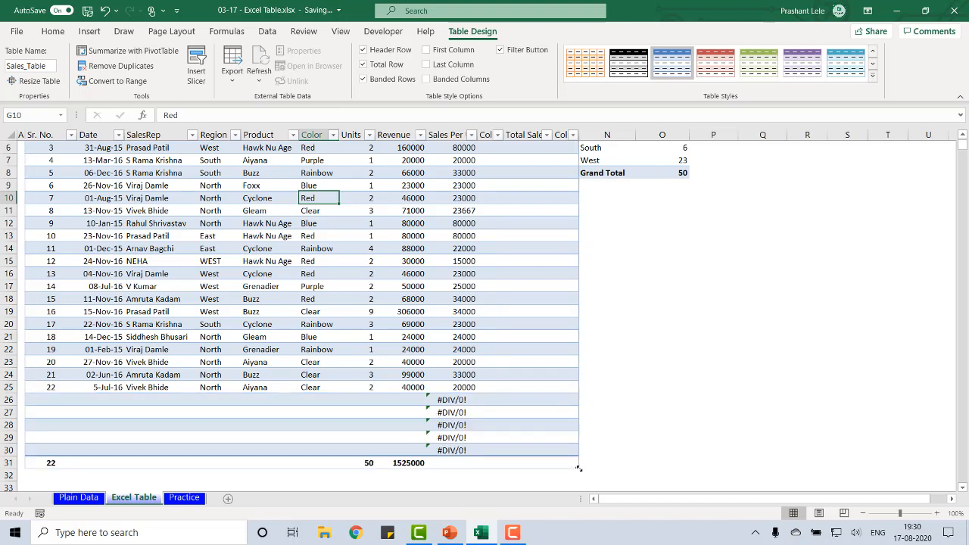
# Undo the last resizing of the sales table in both rows and columns
pyautogui.hotkey('ctrl', 'z')
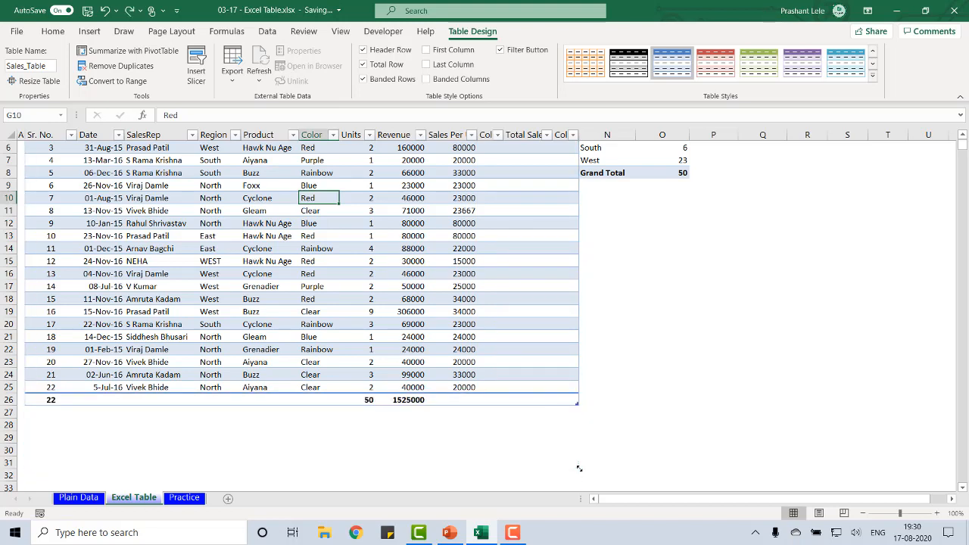
pyautogui.hotkey('ctrl', 'z')
pyautogui.scroll(2, 583, 415)
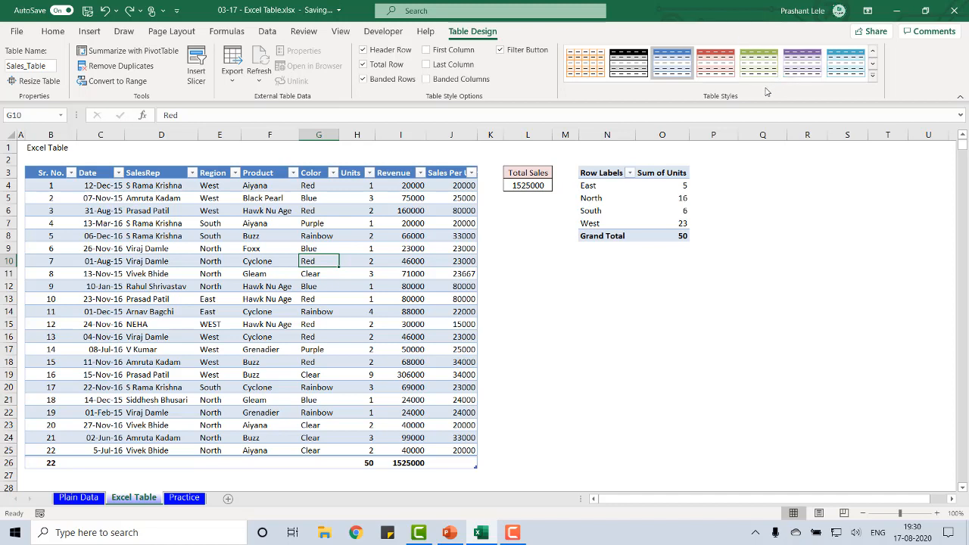
# Insert a blank table row above the record with Sr. No. 3, and undo the insertion
pyautogui.click(206, 212)
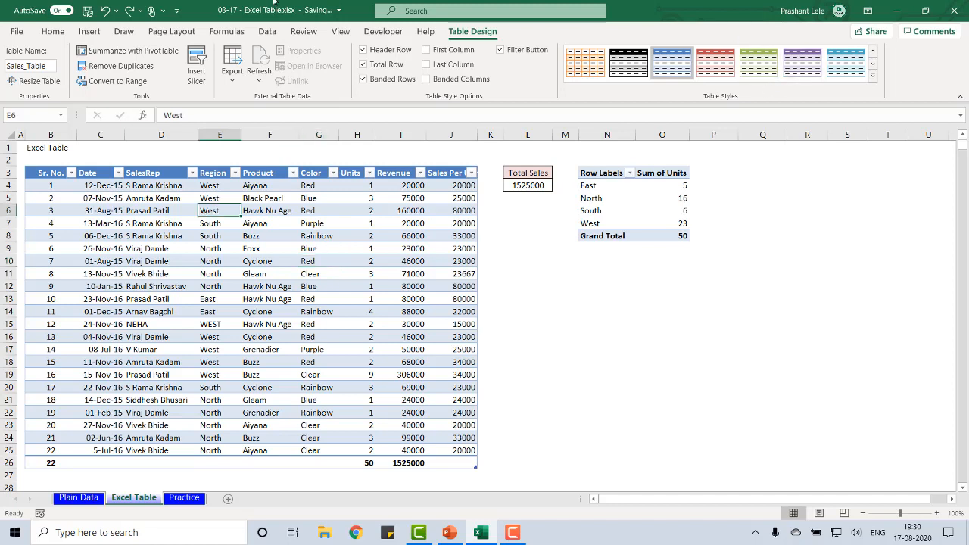
pyautogui.hotkey('ctrl', 'Left')
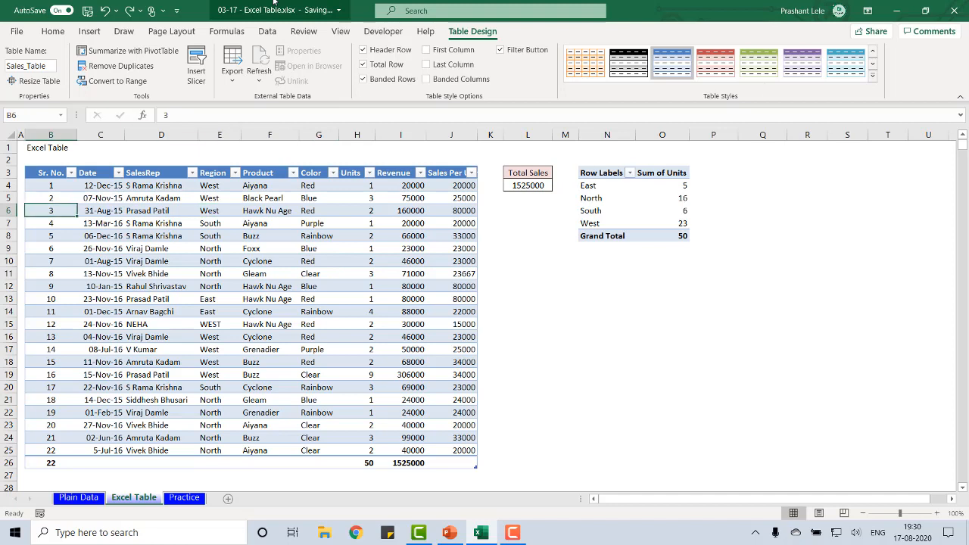
pyautogui.hotkey('ctrl', 'shift', 'Right')
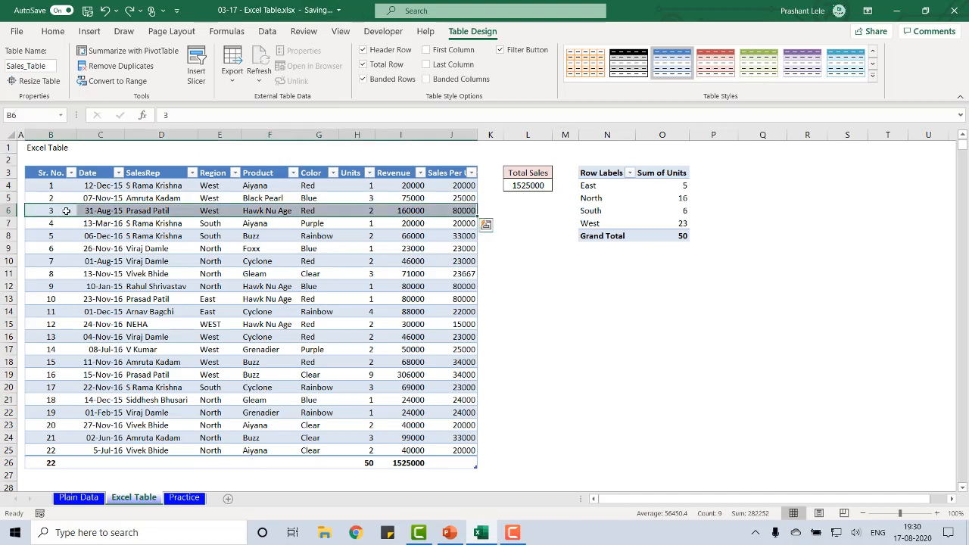
pyautogui.rightClick(66, 211)
pyautogui.moveTo(141, 268)
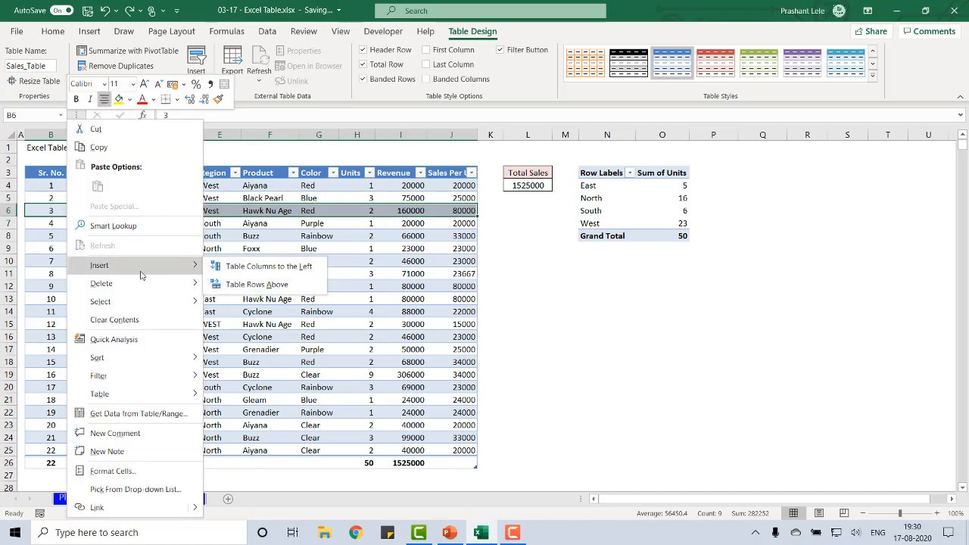
pyautogui.click(304, 285)
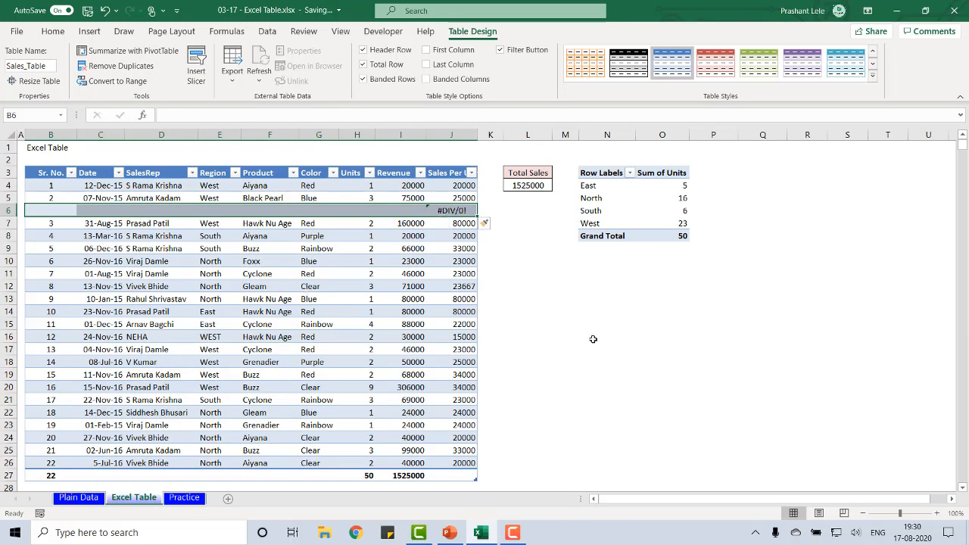
pyautogui.hotkey('ctrl', 'z')
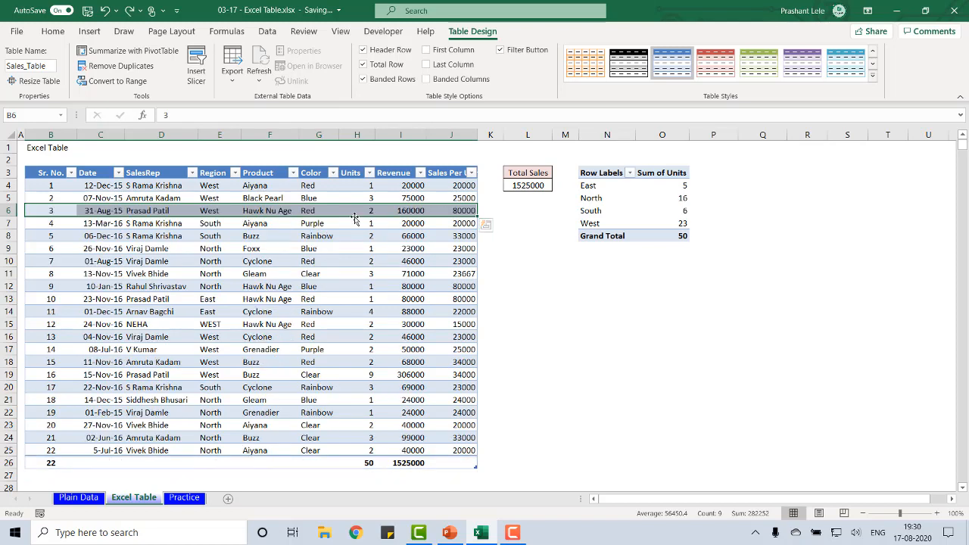
# Insert a table column before the Color column, and undo the insertion
pyautogui.click(308, 170)
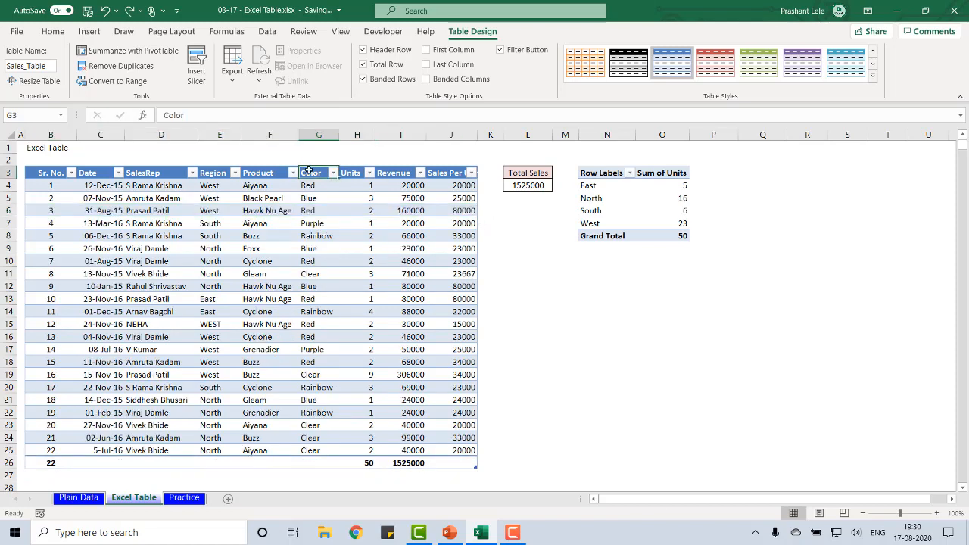
pyautogui.click(308, 195)
pyautogui.rightClick(308, 196)
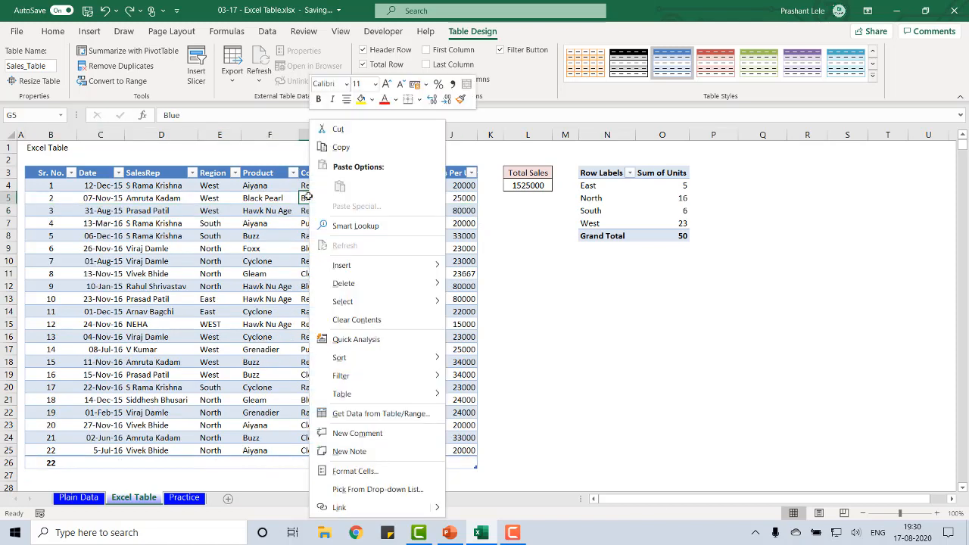
pyautogui.moveTo(361, 266)
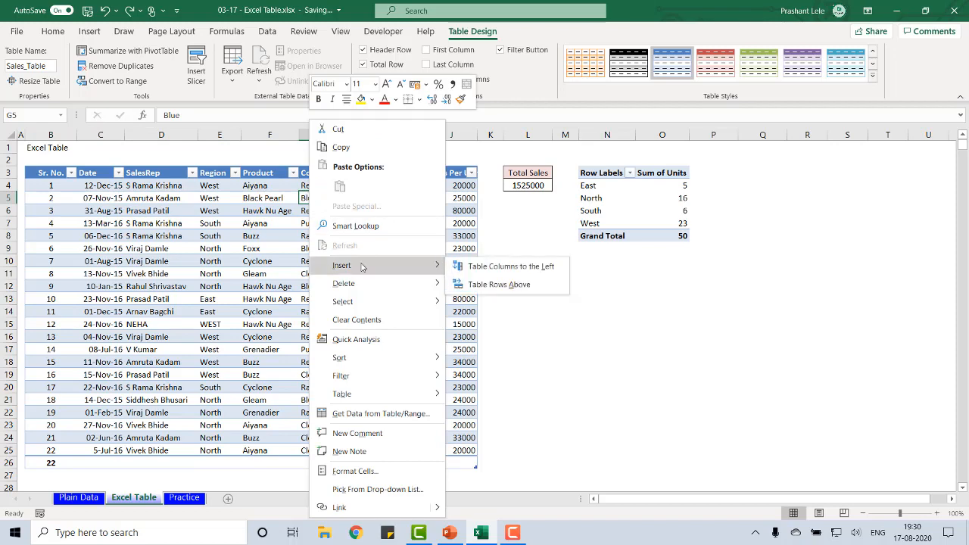
pyautogui.click(506, 270)
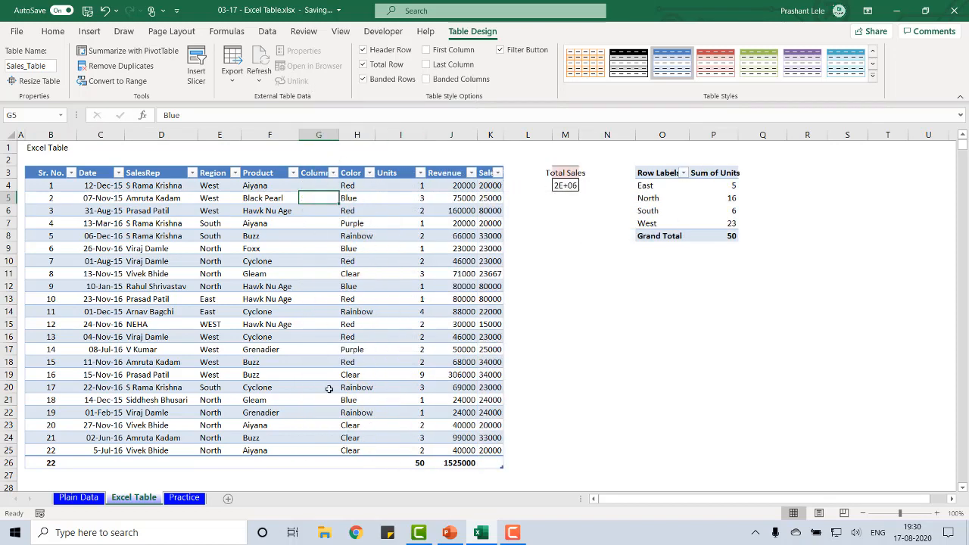
pyautogui.hotkey('ctrl', 'z')
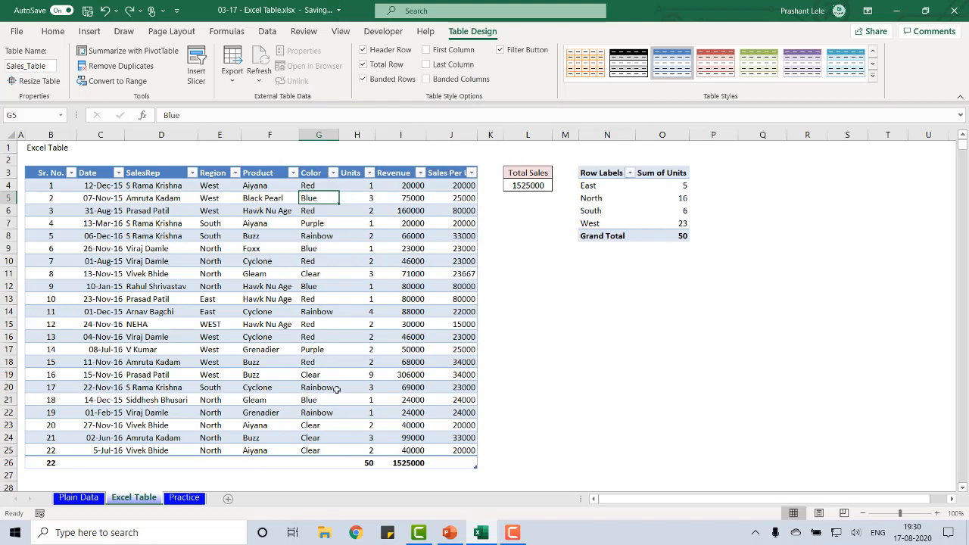
# Select the table record with Sr. No. 5, check its available row commands, and return to the Sr. No. heading
pyautogui.hotkey('ctrl', 'Left')
pyautogui.press('Down')
pyautogui.press('Down')
pyautogui.press('Down')
pyautogui.hotkey('shift', 'space')
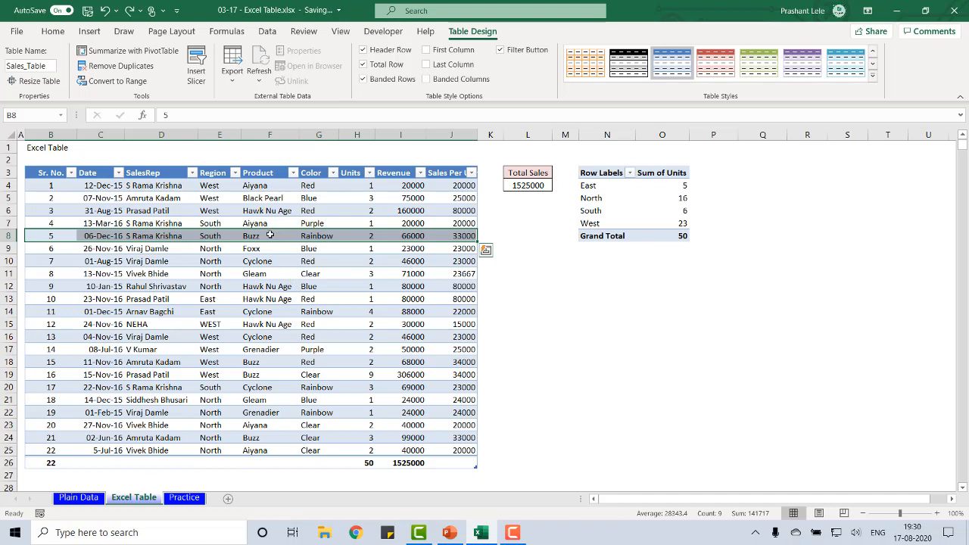
pyautogui.rightClick(269, 236)
pyautogui.moveTo(325, 288)
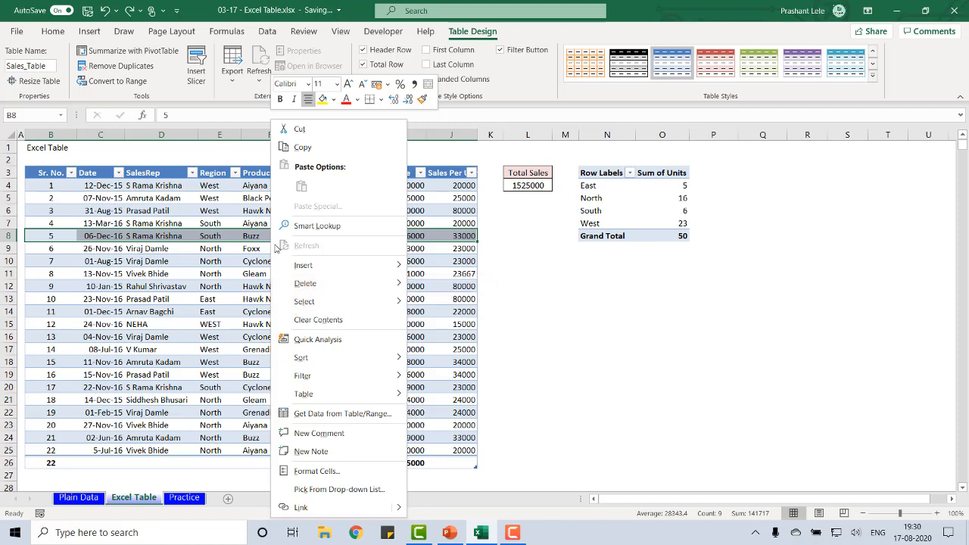
pyautogui.press('Escape')
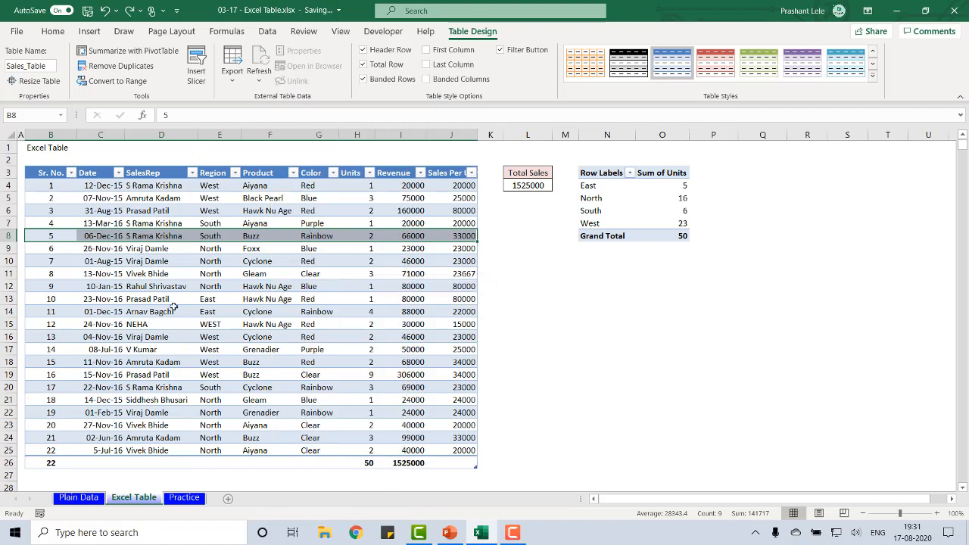
pyautogui.hotkey('ctrl', 'Up')
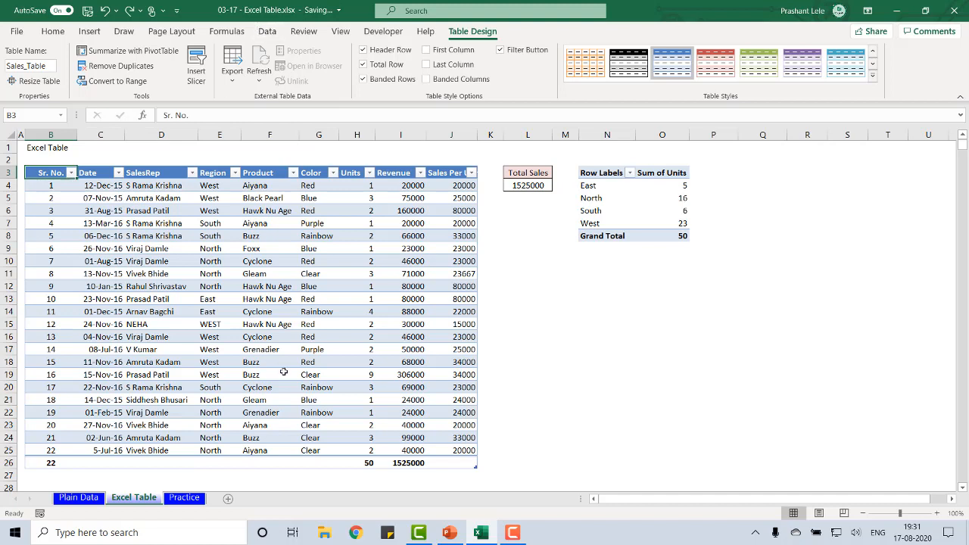
# Add a new table row from the last data cell J25, and undo the addition
pyautogui.click(400, 452)
pyautogui.press('Right')
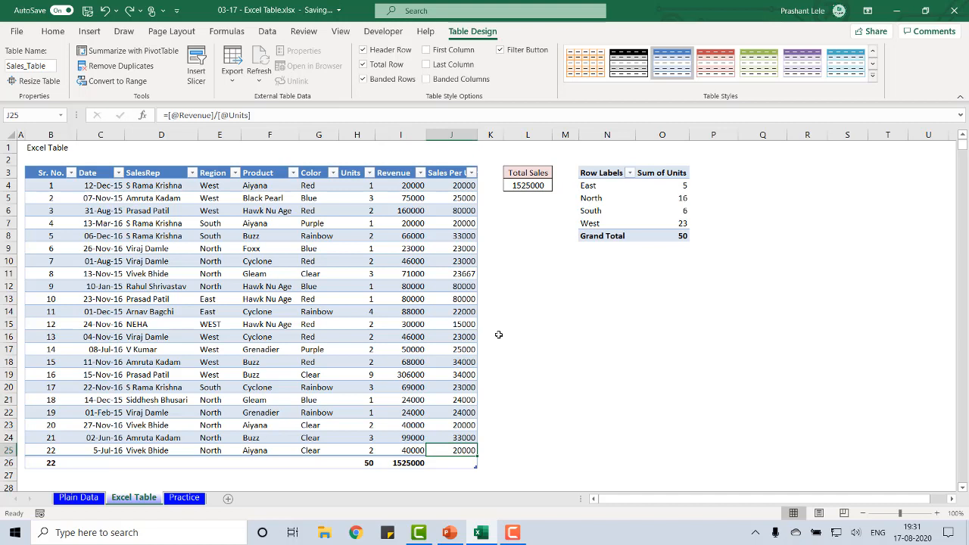
pyautogui.press('Tab')
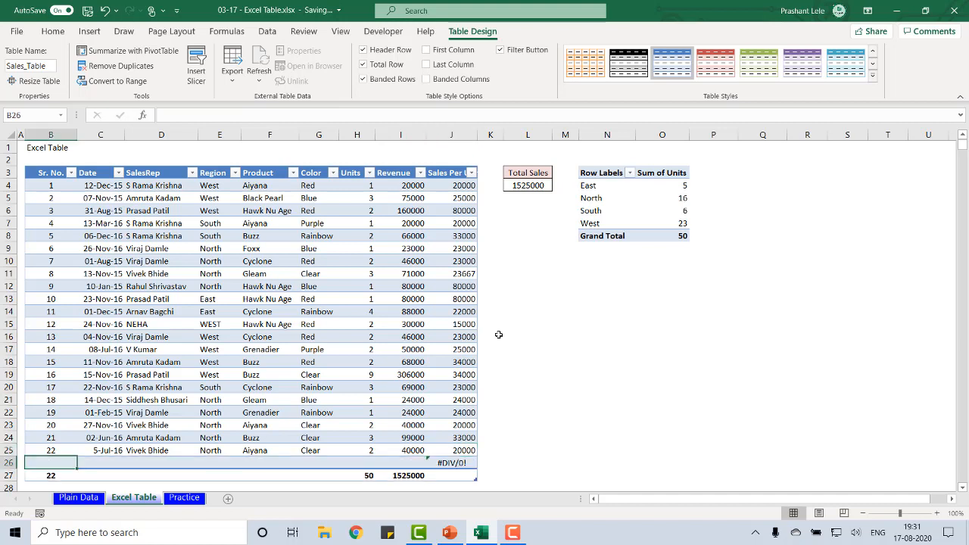
pyautogui.hotkey('ctrl', 'z')
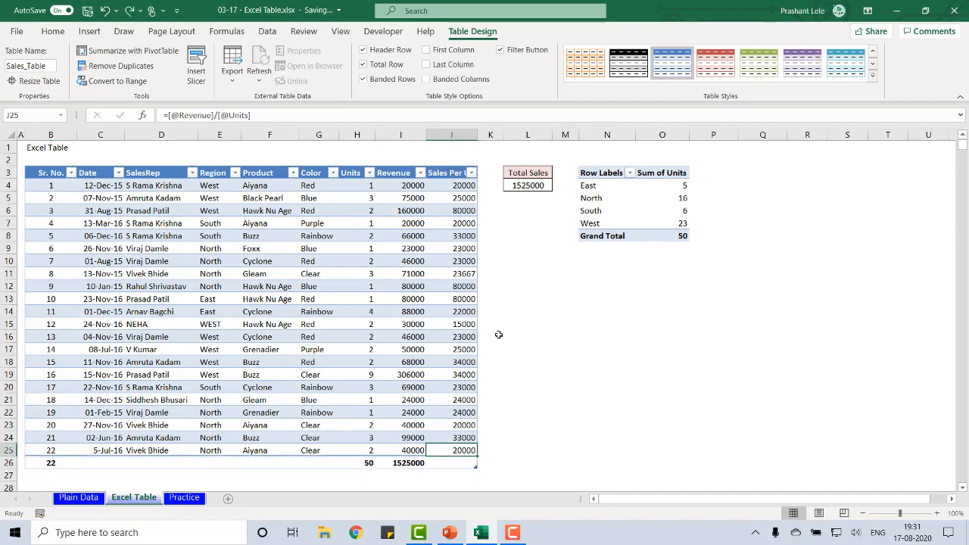
# Move across the record with Sr. No. 2 to its last column and on to the first cell of the following record
pyautogui.click(50, 195)
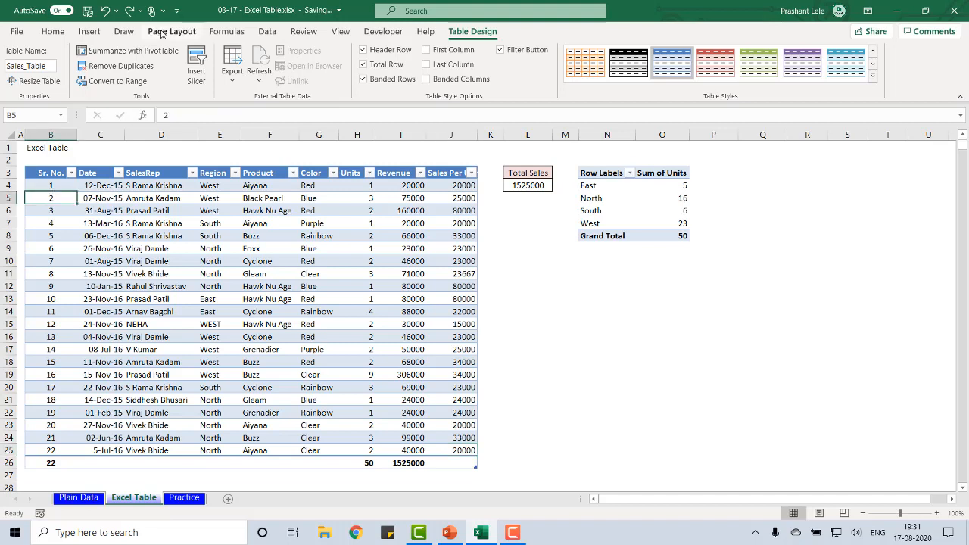
pyautogui.press('Right')
pyautogui.press('Right')
pyautogui.press('Right')
pyautogui.press('Right')
pyautogui.press('Right')
pyautogui.press('Right')
pyautogui.press('Right')
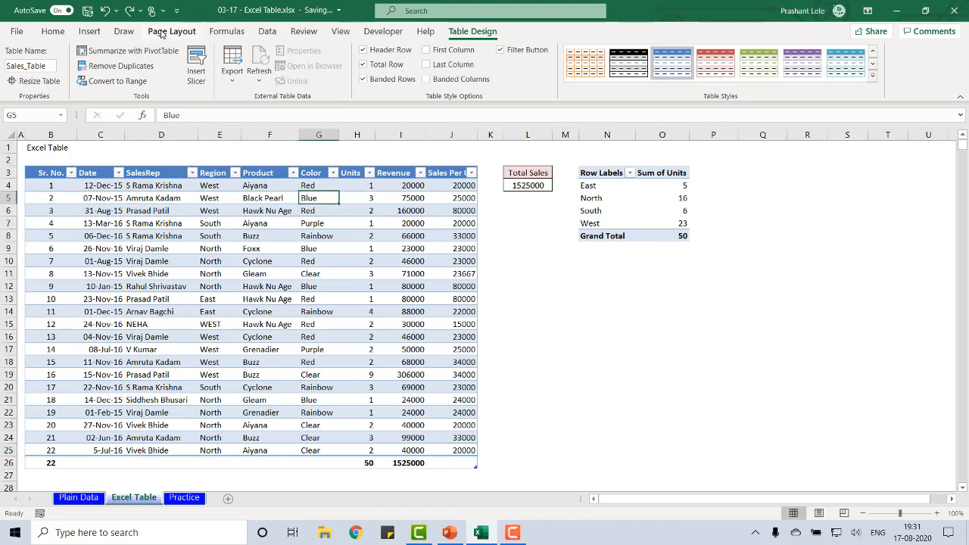
pyautogui.press('Right')
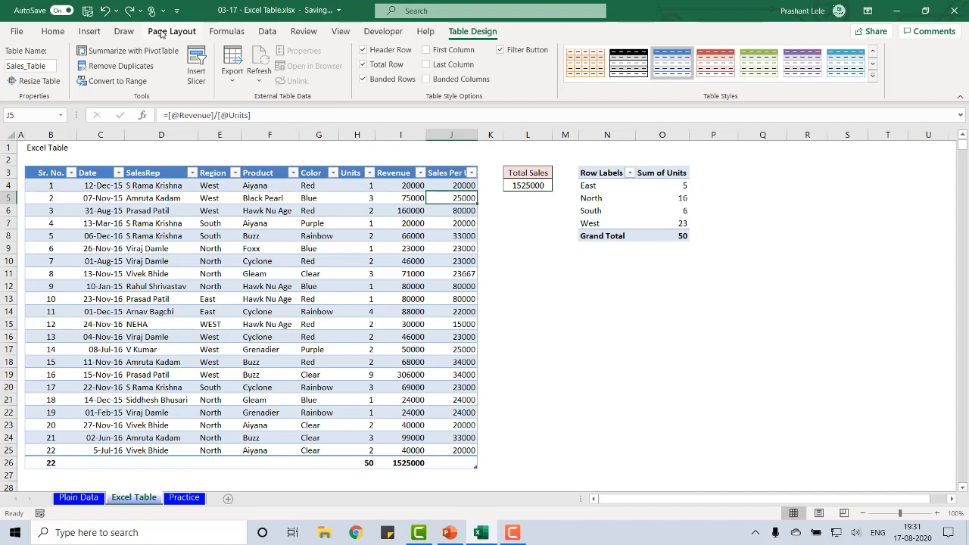
pyautogui.press('Tab')
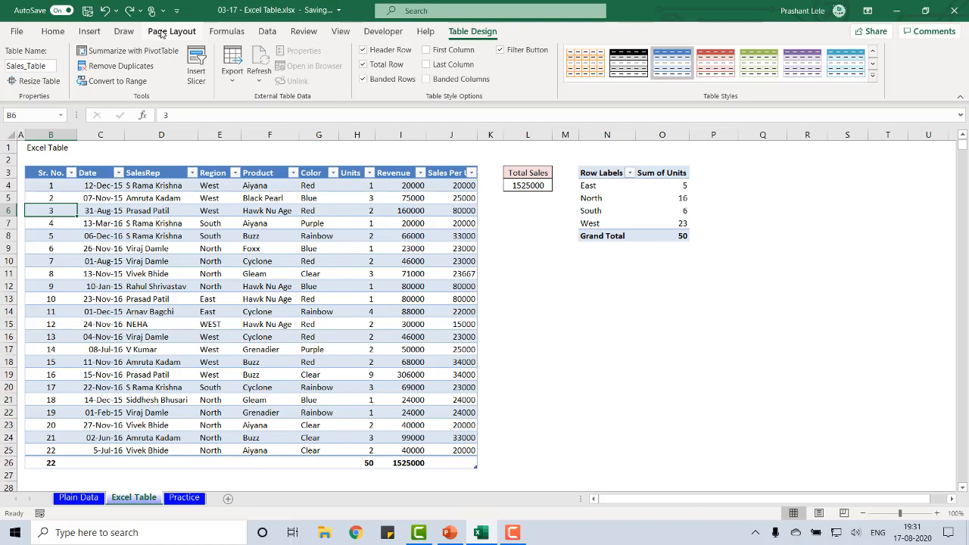
# On the Plain Data sheet, move along row 7 past the data's end to column R and back to the data
pyautogui.click(70, 498)
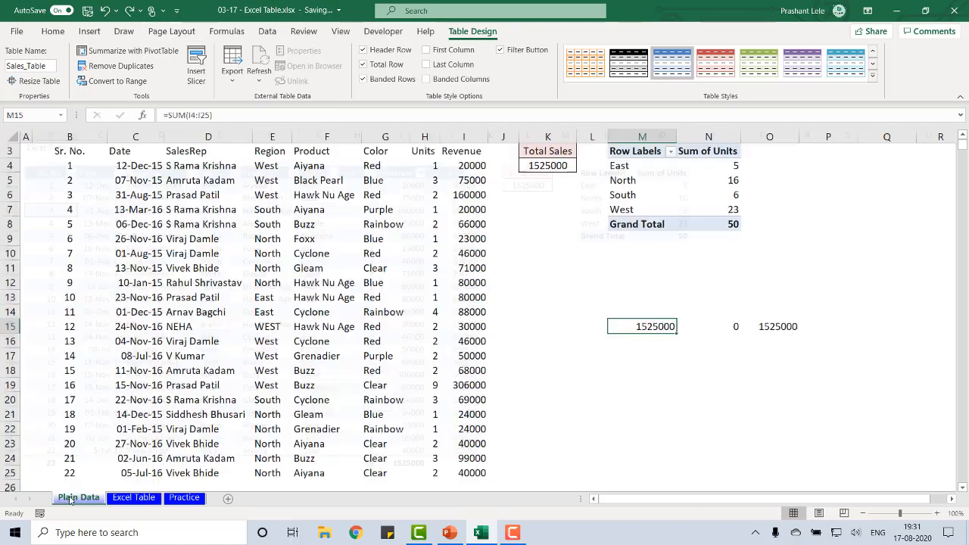
pyautogui.click(120, 211)
pyautogui.press('Right')
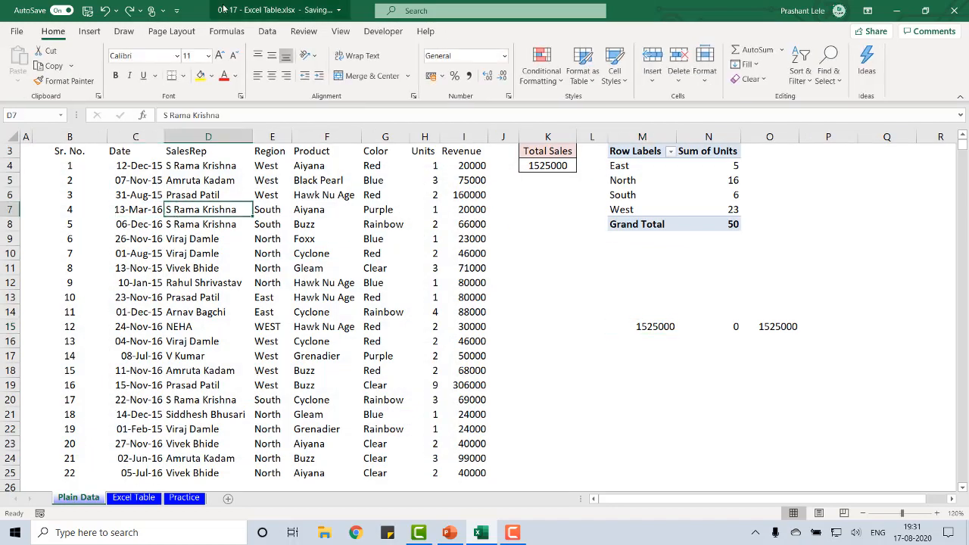
pyautogui.press('Right')
pyautogui.press('Right')
pyautogui.press('Right')
pyautogui.press('Right')
pyautogui.press('Right')
pyautogui.press('Right')
pyautogui.press('Right')
pyautogui.press('Right')
pyautogui.press('Right')
pyautogui.press('Right')
pyautogui.press('Right')
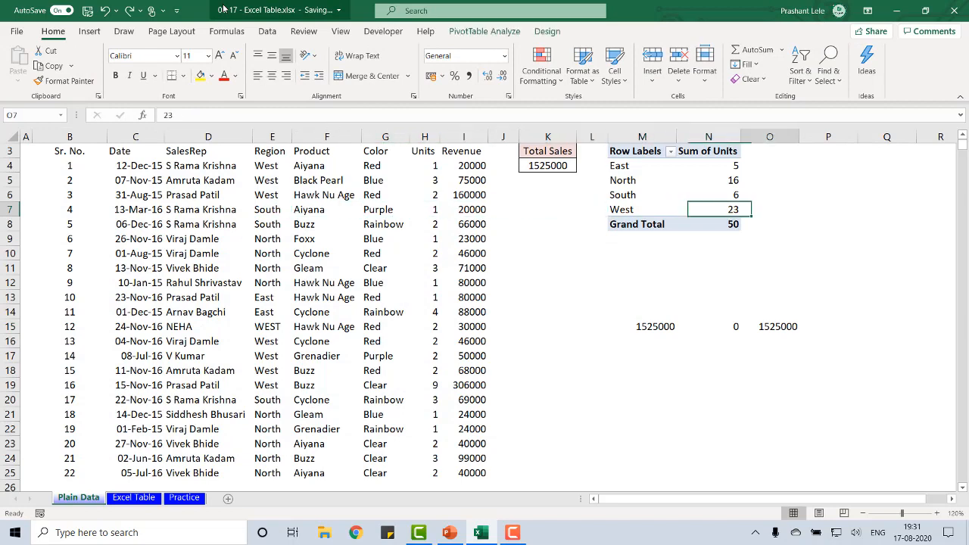
pyautogui.press('Right')
pyautogui.press('Right')
pyautogui.press('Right')
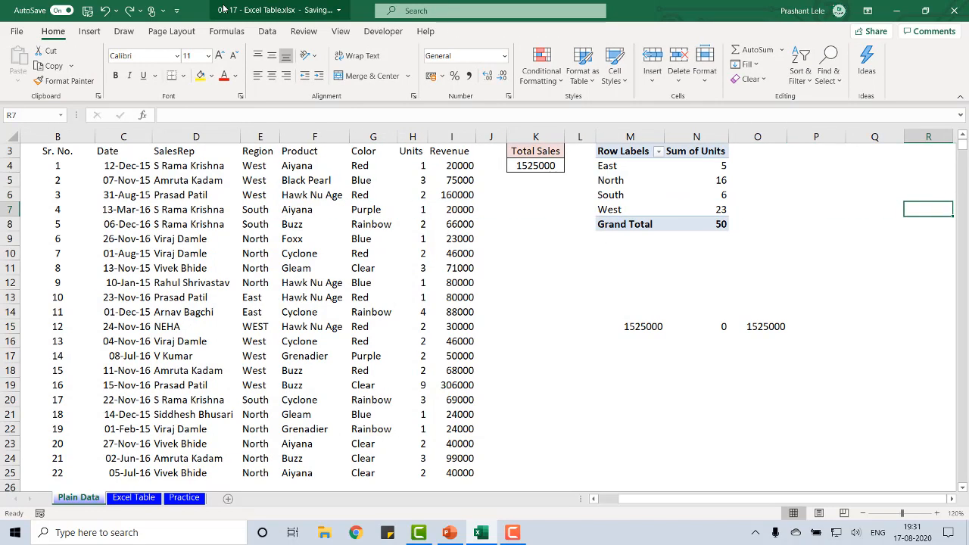
pyautogui.hotkey('ctrl', 'Left')
pyautogui.hotkey('ctrl', 'Left')
pyautogui.hotkey('ctrl', 'Left')
pyautogui.hotkey('ctrl', 'Left')
# On the Excel Table sheet, select the first record, the SalesRep column data and the whole table body in turn
pyautogui.hotkey('ctrl', 'pagedown')
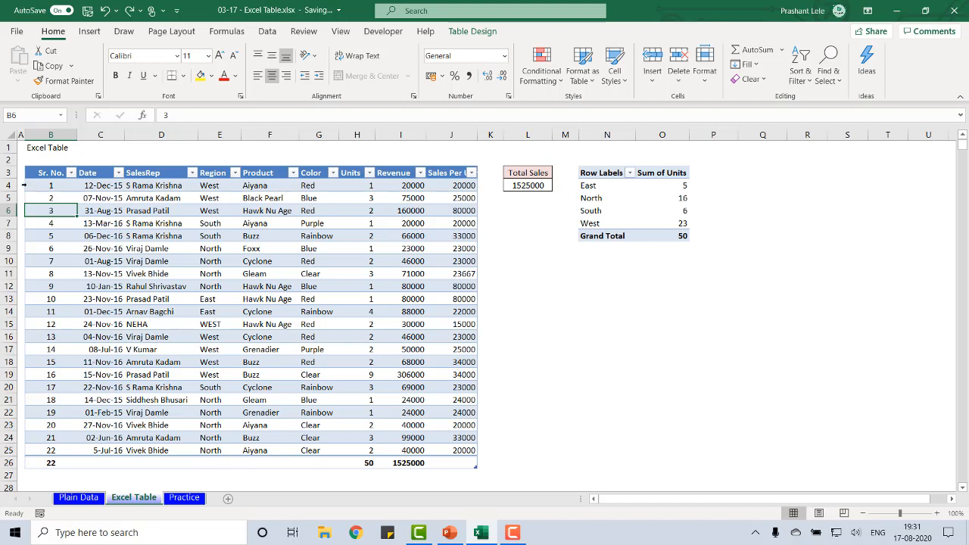
pyautogui.click(25, 184)
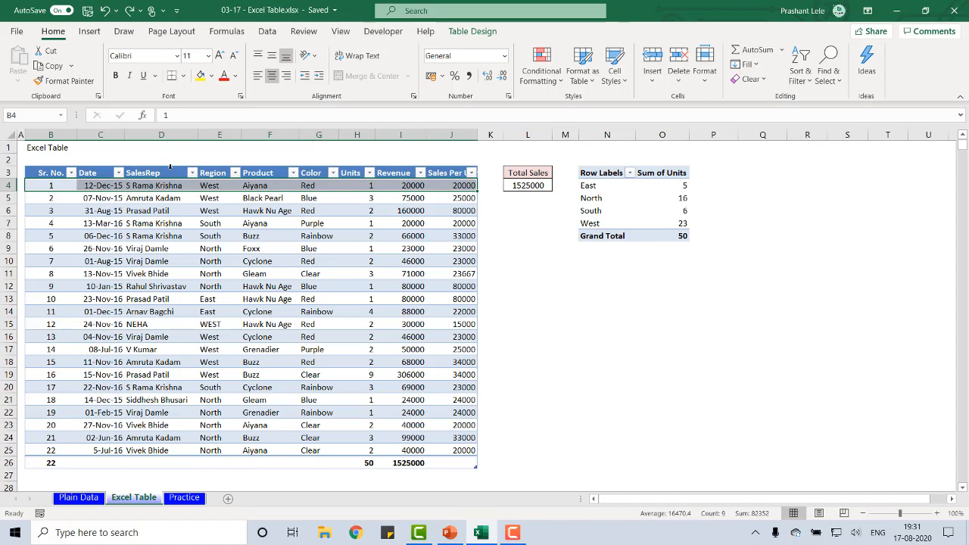
pyautogui.click(170, 167)
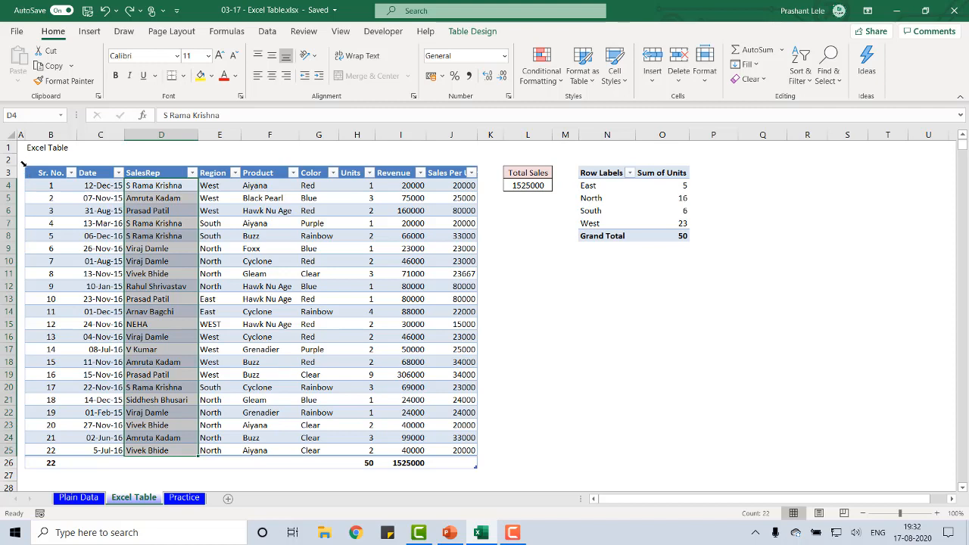
pyautogui.click(22, 163)
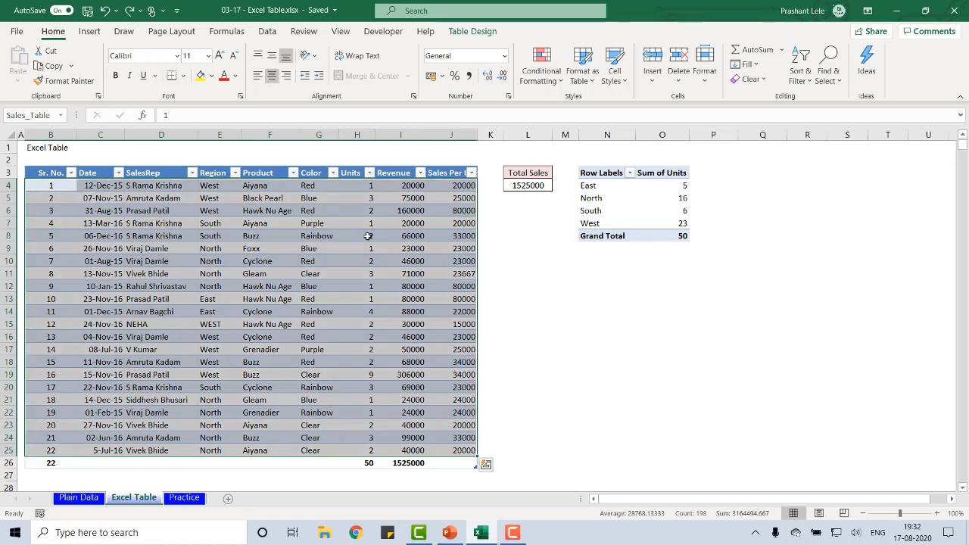
pyautogui.click(267, 291)
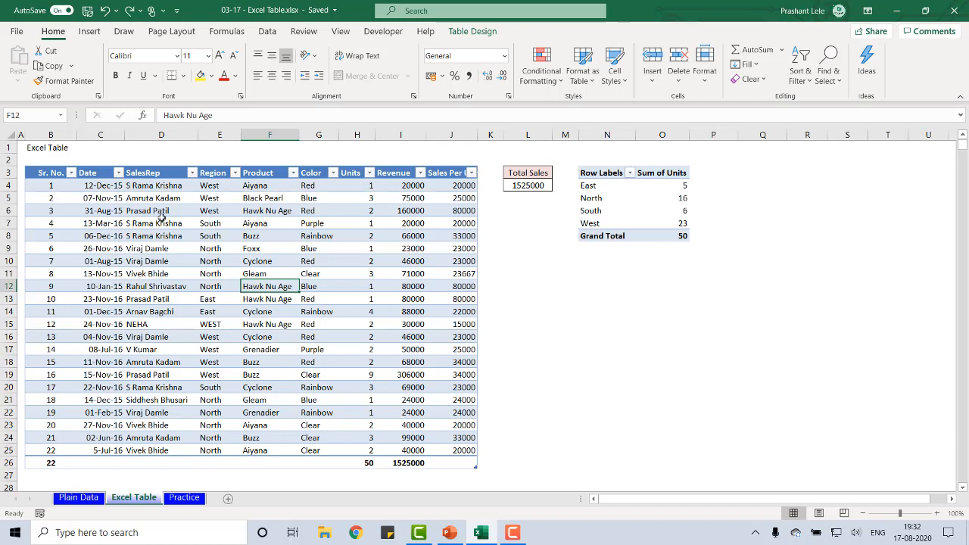
# Return to the Plain Data sheet and select the blank cell E2 above the Region heading
pyautogui.moveTo(162, 221); pyautogui.dragTo(90, 499)
pyautogui.click(89, 499)
pyautogui.click(251, 293)
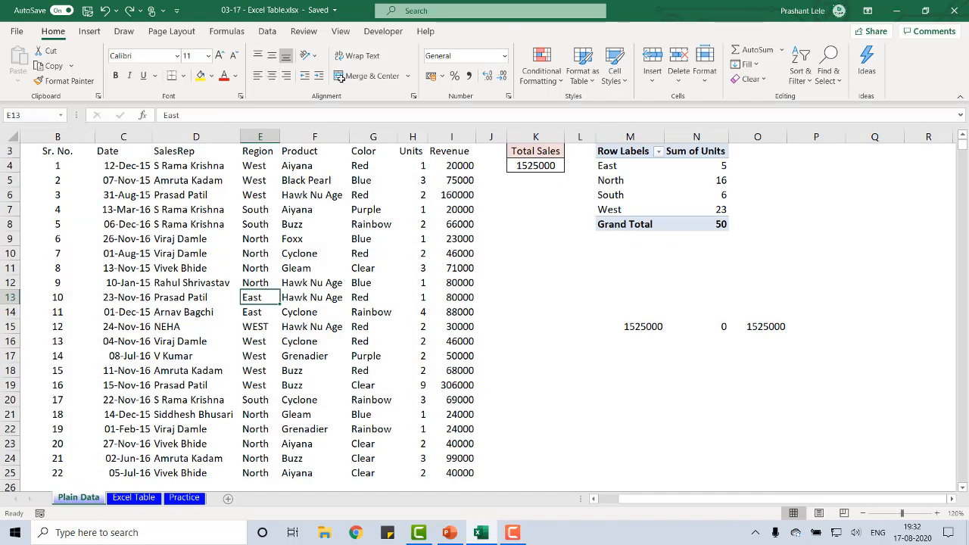
pyautogui.hotkey('ctrl', 'Up')
pyautogui.hotkey('ctrl', 'Up')
pyautogui.press('Down')
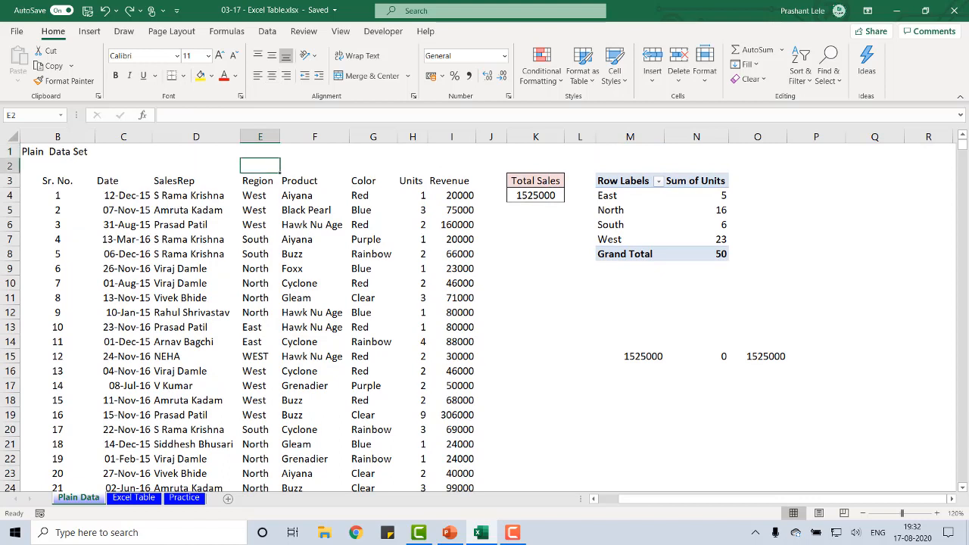
# Insert nine blank columns before column J on the Plain Data sheet
pyautogui.moveTo(491, 137); pyautogui.dragTo(919, 174)
pyautogui.rightClick(814, 136)
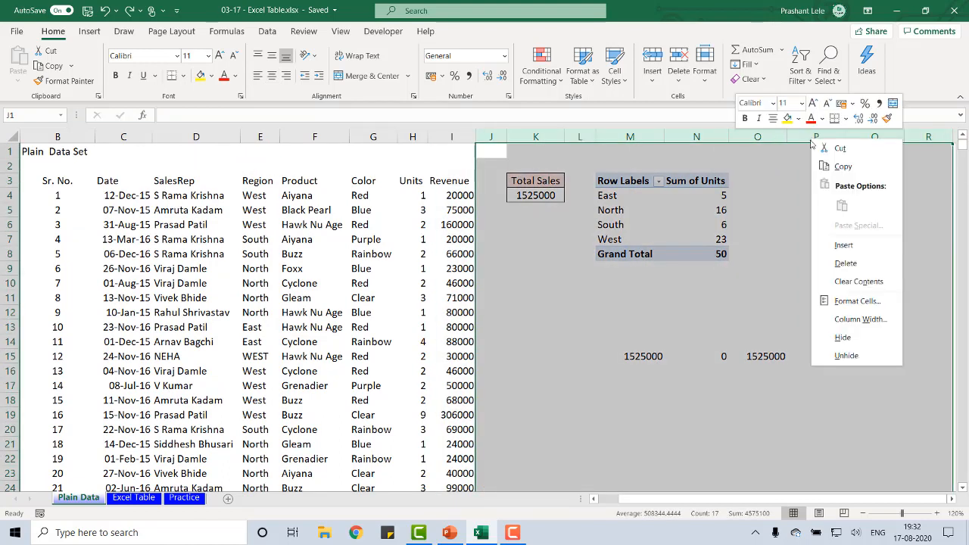
pyautogui.click(843, 244)
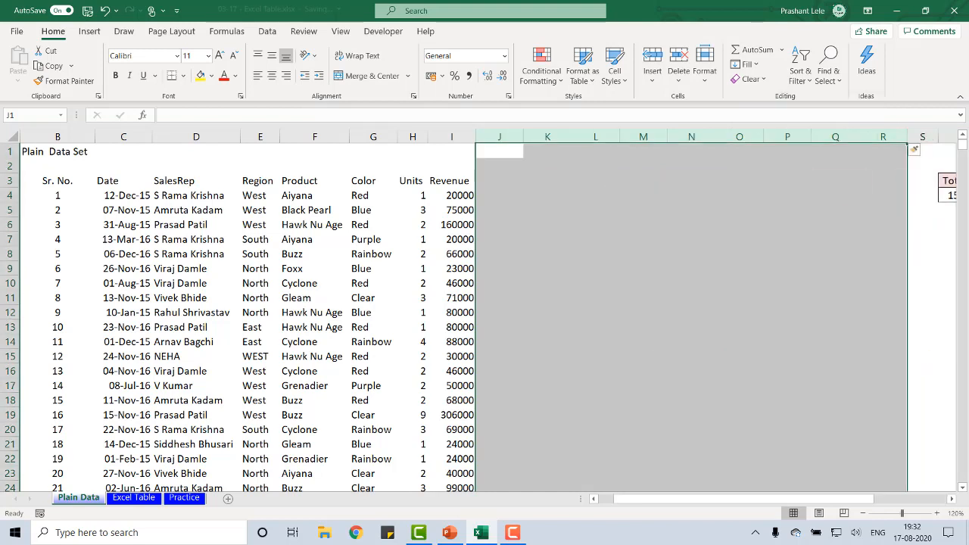
# Copy the Region to Revenue columns with their headings and the first eight records, range E3:I11
pyautogui.hotkey('ctrl', 'Home')
pyautogui.press('Down')
pyautogui.press('Down')
pyautogui.press('Right')
pyautogui.press('Right')
pyautogui.press('Left')
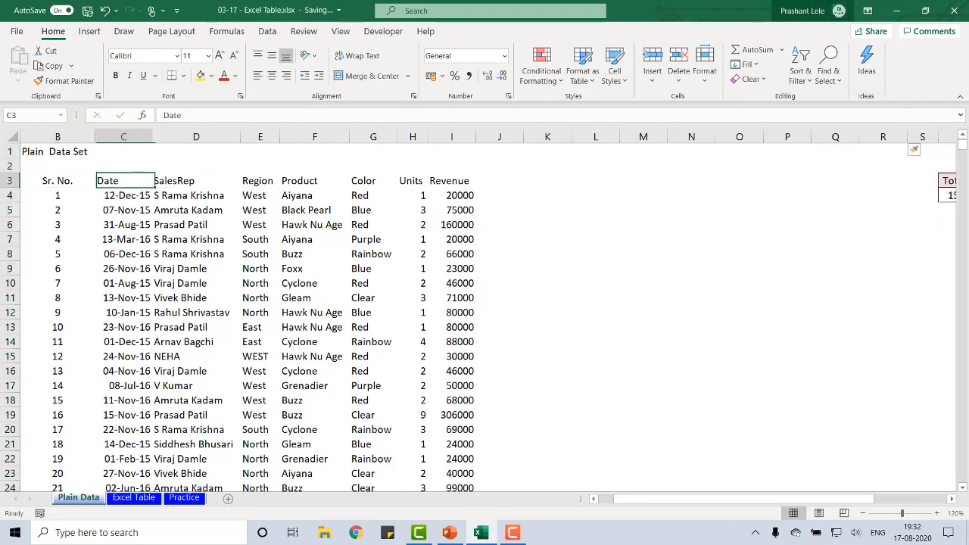
pyautogui.press('Right')
pyautogui.press('Right')
pyautogui.hotkey('shift', 'Down')
pyautogui.hotkey('shift', 'Down')
pyautogui.hotkey('shift', 'Down')
pyautogui.hotkey('shift', 'Down')
pyautogui.hotkey('shift', 'Down')
pyautogui.hotkey('shift', 'Down')
pyautogui.hotkey('shift', 'Down')
pyautogui.hotkey('shift', 'Down')
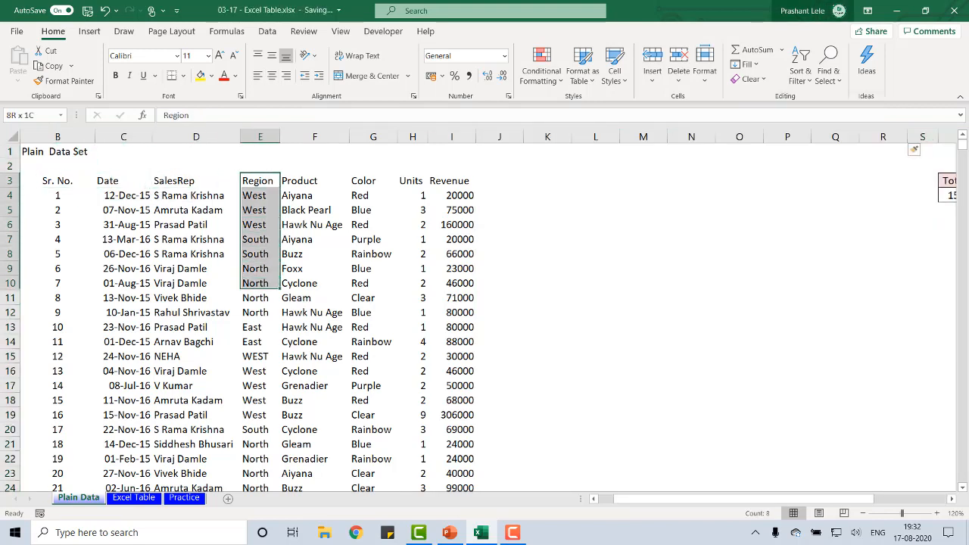
pyautogui.hotkey('shift', 'Right')
pyautogui.hotkey('shift', 'Right')
pyautogui.hotkey('shift', 'Right')
pyautogui.hotkey('shift', 'Right')
pyautogui.hotkey('ctrl', 'c')
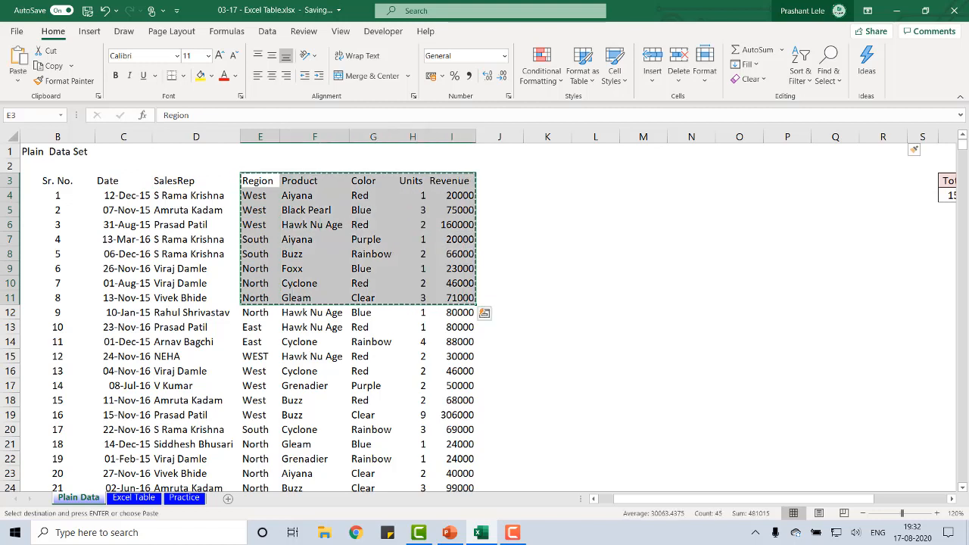
# Paste the copied range at L3, beside the main data set
pyautogui.press('Right')
pyautogui.press('Right')
pyautogui.press('Right')
pyautogui.press('Right')
pyautogui.press('Right')
pyautogui.press('Right')
pyautogui.press('Right')
pyautogui.press('Return')
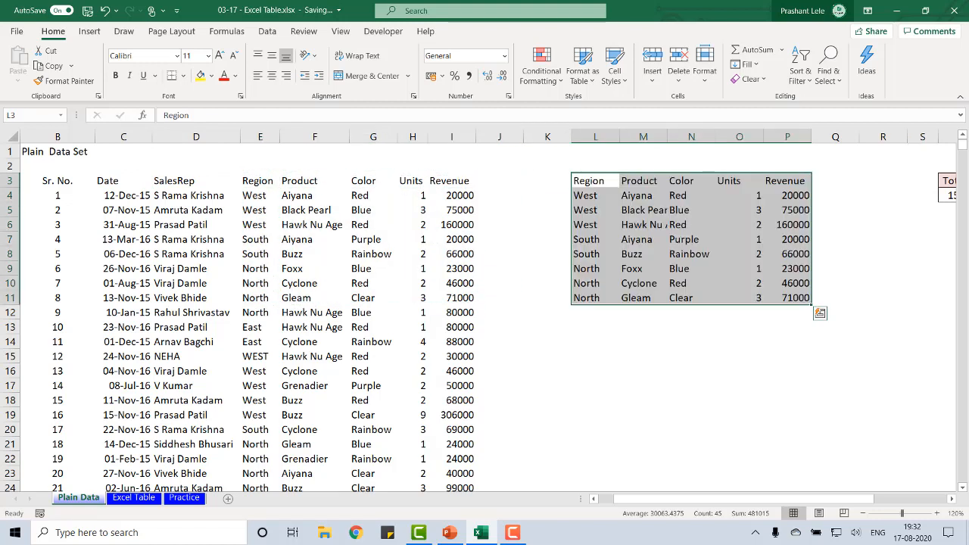
# Move the pasted block down from L3 so that its Region heading starts at L8
pyautogui.press('Down')
pyautogui.press('Up')
pyautogui.hotkey('ctrl', 'Up')
pyautogui.hotkey('ctrl', 'shift', 'Right')
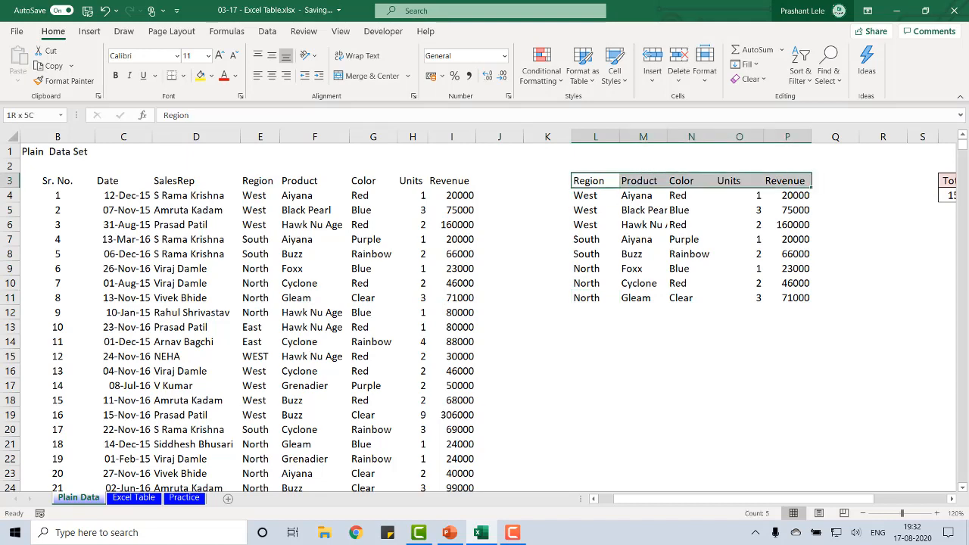
pyautogui.hotkey('ctrl', 'shift', 'Down')
pyautogui.hotkey('ctrl', 'c')
pyautogui.press('Down')
pyautogui.press('Down')
pyautogui.press('Down')
pyautogui.press('Down')
# Select the whole second block L8:P16, and return to the Sr. No. heading of the main data
pyautogui.press('Down')
pyautogui.hotkey('ctrl', 'v')
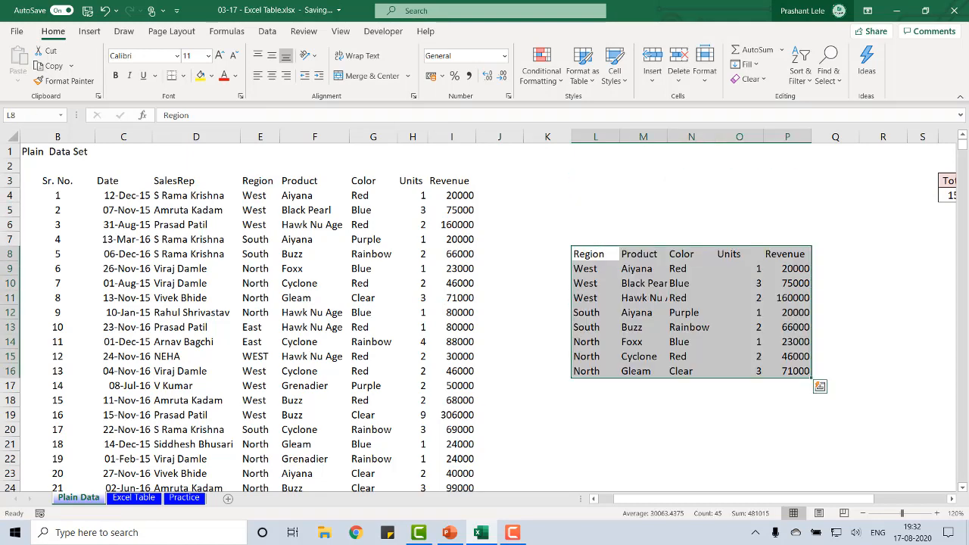
pyautogui.press('Up')
pyautogui.press('Down')
pyautogui.hotkey('ctrl', 'shift', 'Right')
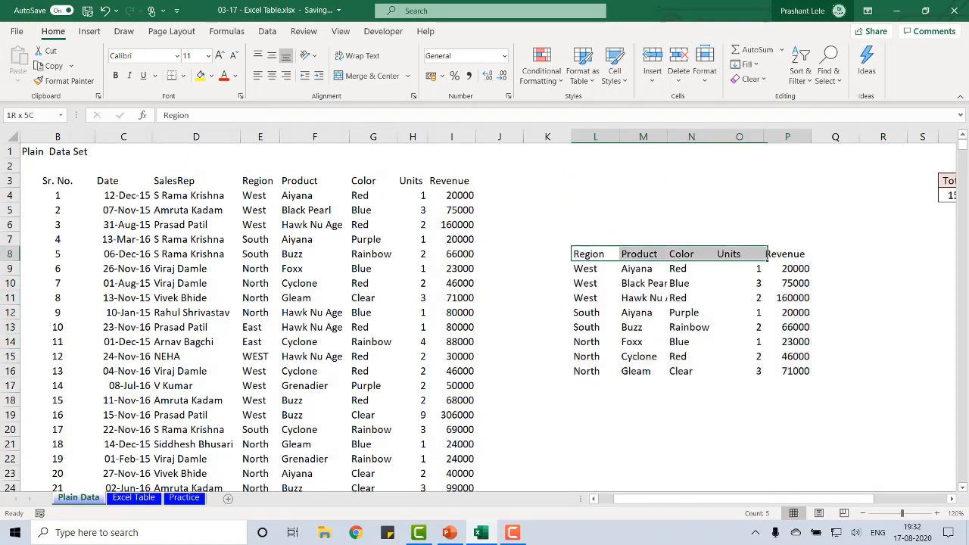
pyautogui.hotkey('ctrl', 'shift', 'Down')
pyautogui.hotkey('ctrl', 'Left')
pyautogui.hotkey('ctrl', 'Left')
pyautogui.hotkey('ctrl', 'Up')
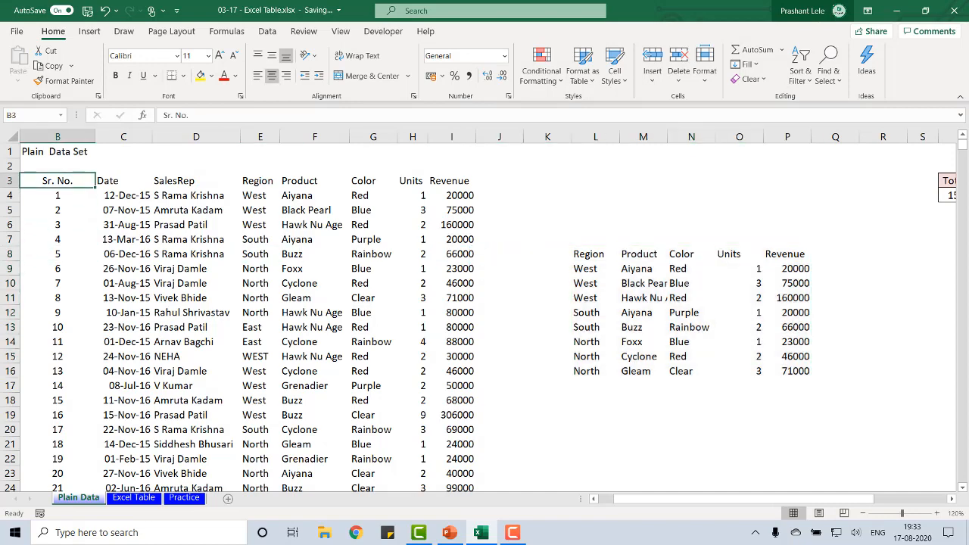
# Select the main data set B3:I25 and turn on the filter for its headings
pyautogui.hotkey('ctrl', 'shift', 'Right')
pyautogui.hotkey('ctrl', 'shift', 'Down')
pyautogui.hotkey('ctrl', 'Up')
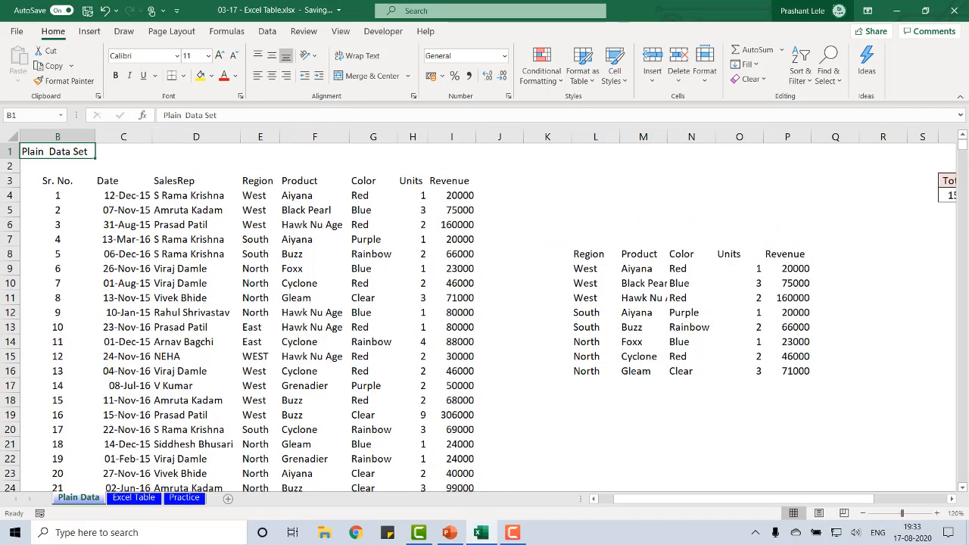
pyautogui.press('Right')
pyautogui.press('Down')
pyautogui.press('Down')
pyautogui.press('Left')
pyautogui.hotkey('ctrl', 'shift', 'Right')
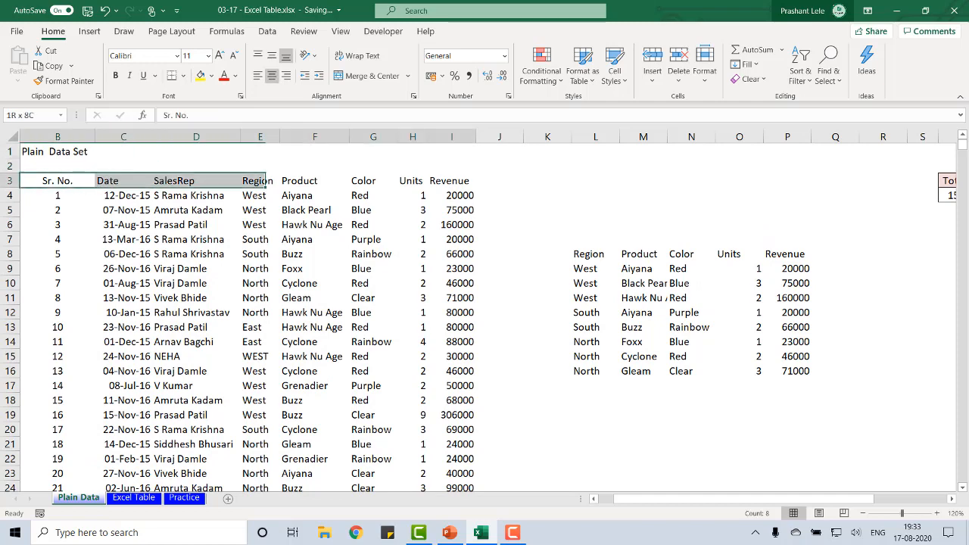
pyautogui.hotkey('ctrl', 'shift', 'Down')
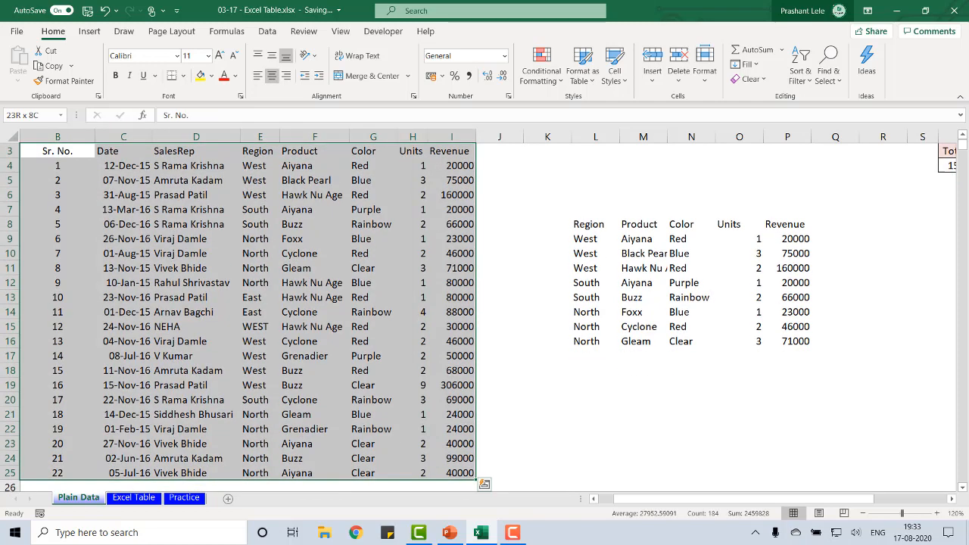
pyautogui.click(269, 31)
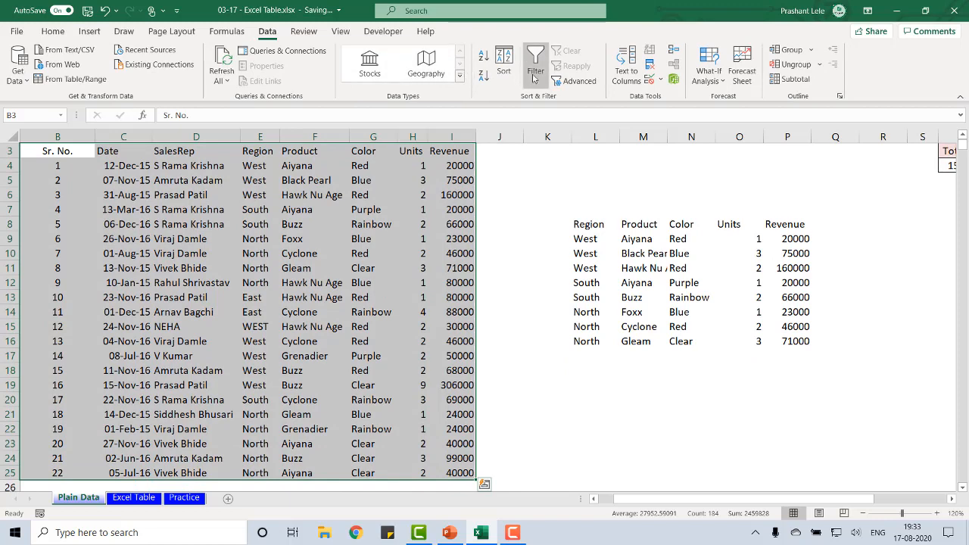
pyautogui.click(534, 76)
# Select the second block L8:P16, turn off the main data's filter and apply the filter to this block
pyautogui.click(614, 244)
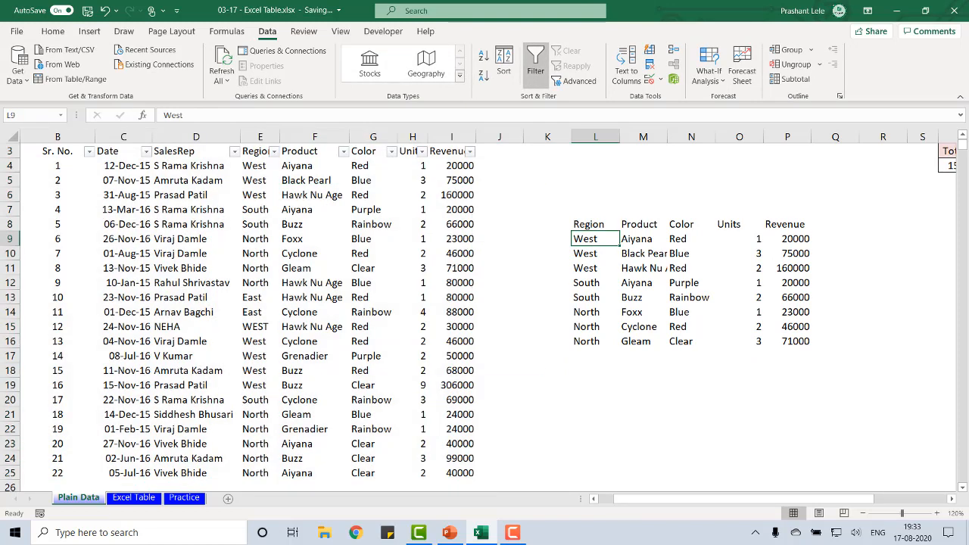
pyautogui.hotkey('ctrl', 'Up')
pyautogui.hotkey('ctrl', 'Up')
pyautogui.hotkey('ctrl', 'Down')
pyautogui.hotkey('ctrl', 'shift', 'Right')
pyautogui.hotkey('ctrl', 'shift', 'Down')
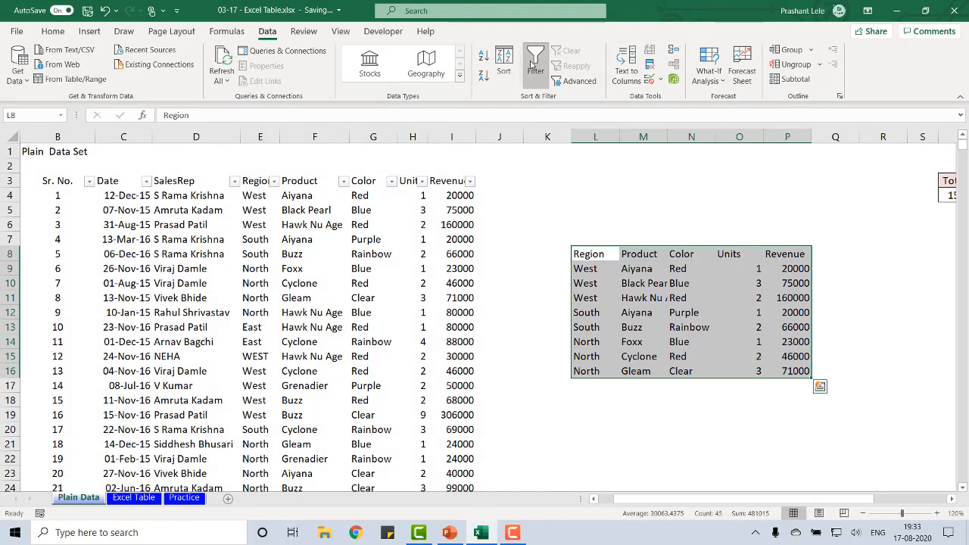
pyautogui.click(536, 64)
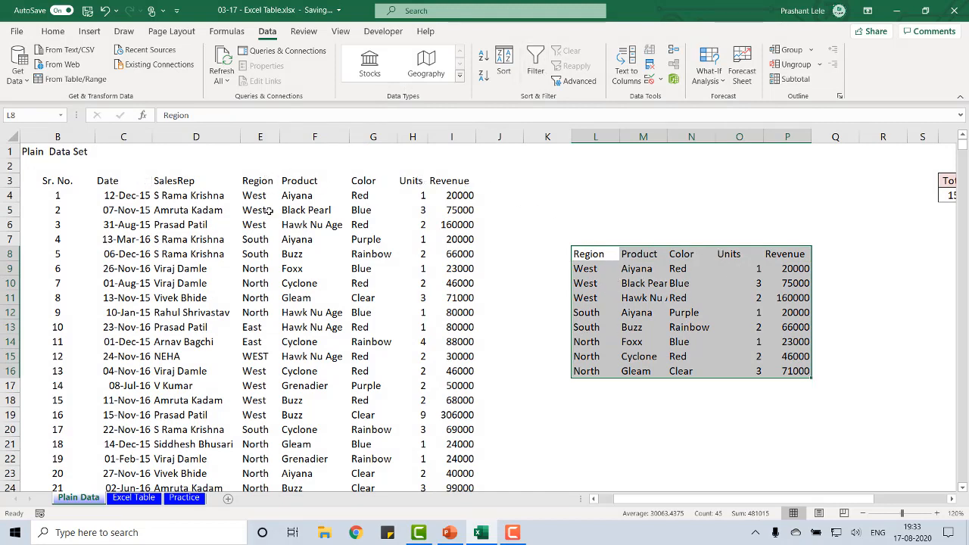
pyautogui.click(535, 65)
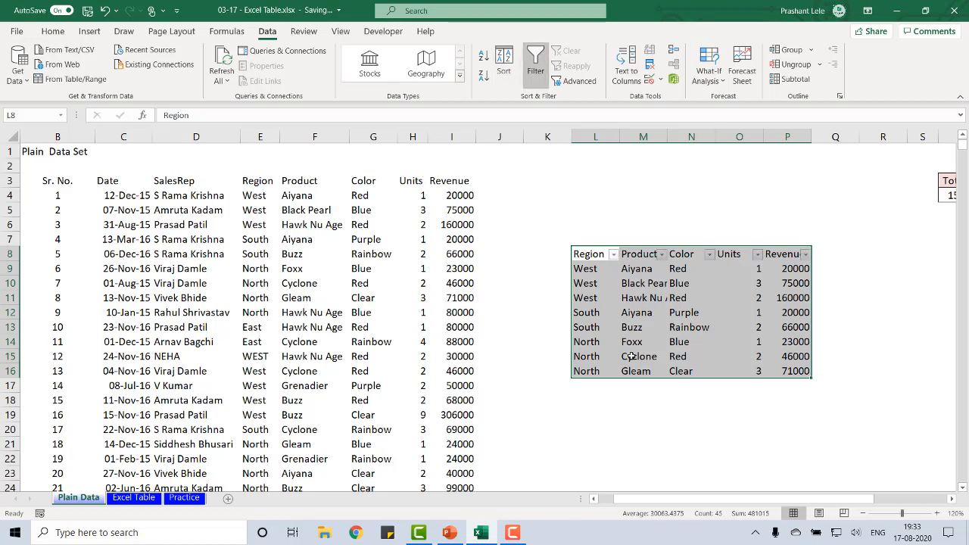
# Go to the Revenue heading of the main data and toggle the sheet's filter
pyautogui.click(362, 191)
pyautogui.hotkey('ctrl', 'Up')
pyautogui.hotkey('ctrl', 'Left')
pyautogui.hotkey('ctrl', 'Right')
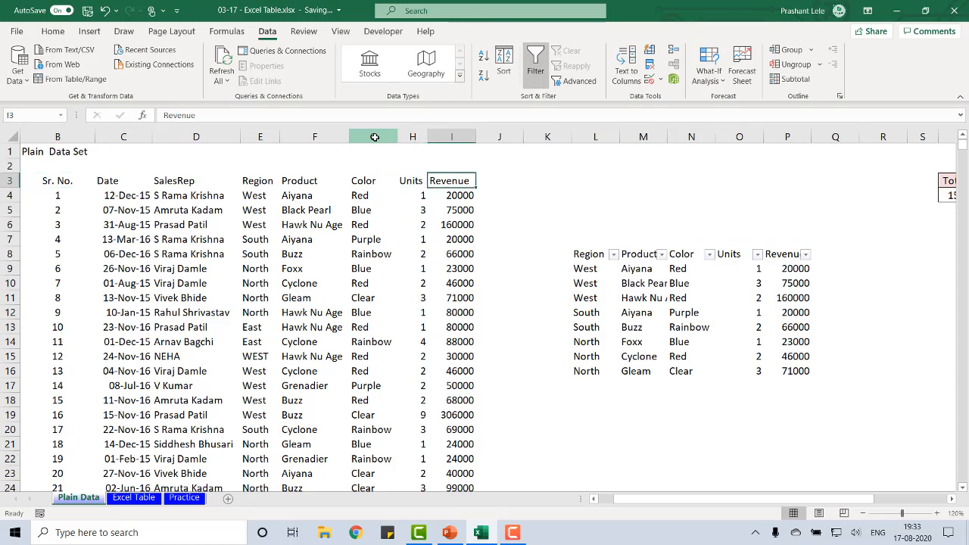
pyautogui.scroll(-1, 373, 137)
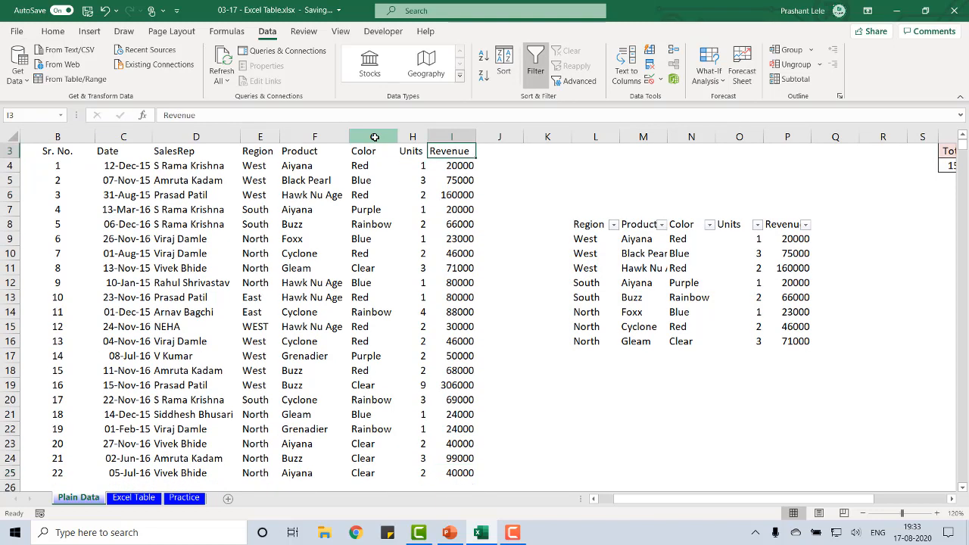
pyautogui.hotkey('ctrl', 'shift', 'l')
# On the Excel Table sheet, copy the Product to Sales Per Unit columns with the first eight records, range F3:J11
pyautogui.hotkey('ctrl', 'pagedown')
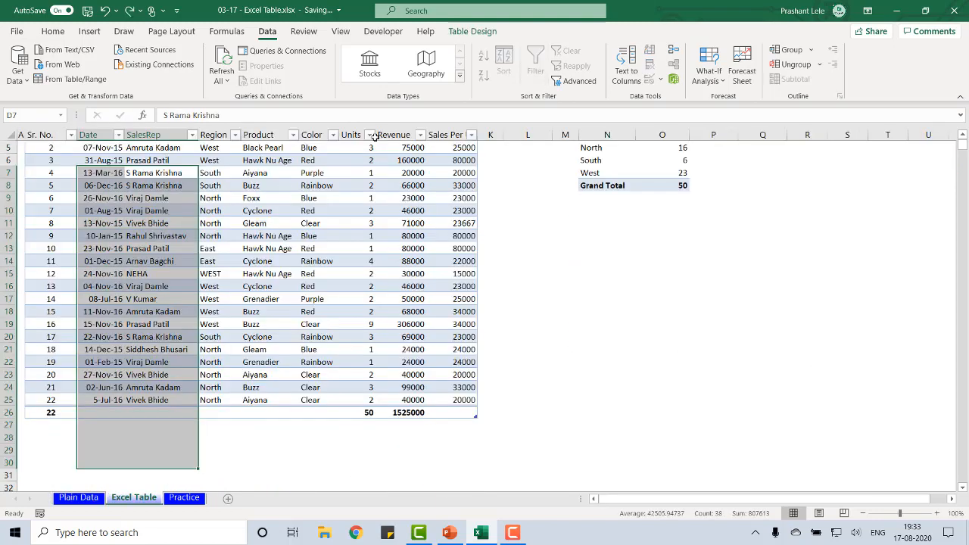
pyautogui.hotkey('ctrl', 'Up')
pyautogui.hotkey('ctrl', 'Up')
pyautogui.hotkey('ctrl', 'Down')
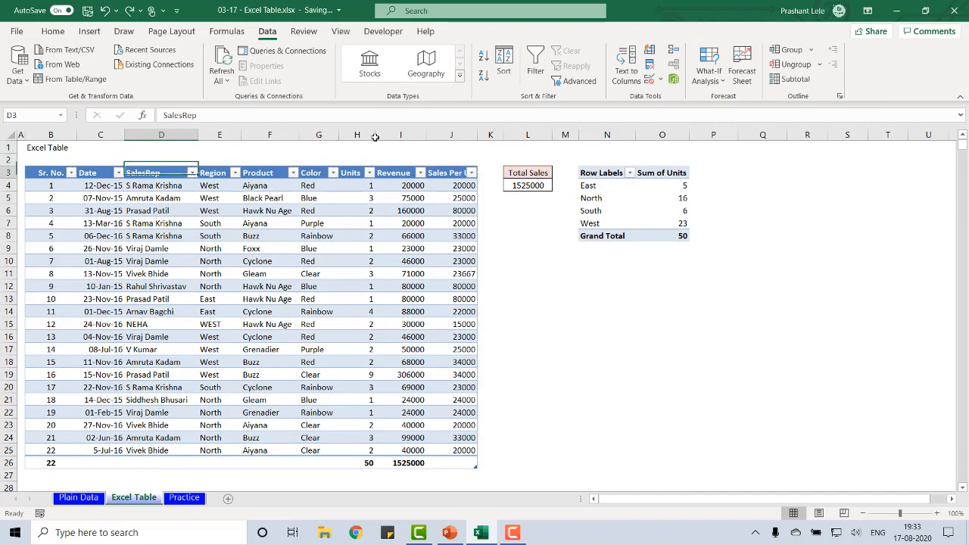
pyautogui.press('Right')
pyautogui.press('Right')
pyautogui.hotkey('shift', 'Right')
pyautogui.hotkey('shift', 'Right')
pyautogui.hotkey('shift', 'Right')
pyautogui.hotkey('shift', 'Right')
pyautogui.hotkey('shift', 'Down')
pyautogui.hotkey('shift', 'Down')
pyautogui.hotkey('shift', 'Down')
pyautogui.hotkey('shift', 'Down')
pyautogui.hotkey('shift', 'Down')
pyautogui.hotkey('shift', 'Down')
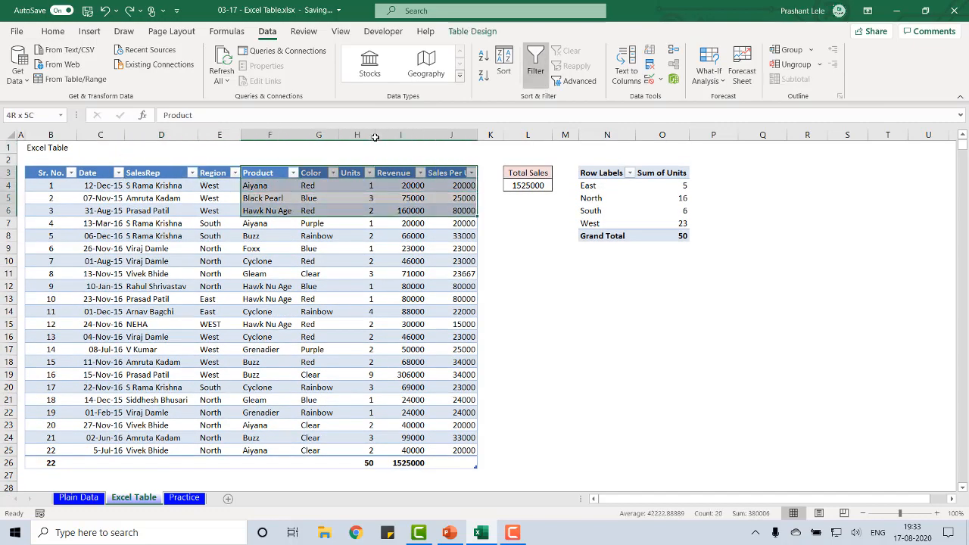
pyautogui.hotkey('shift', 'Down')
pyautogui.hotkey('shift', 'Down')
pyautogui.hotkey('ctrl', 'c')
# Paste the copied table cells at M12 below the pivot table, and return to the table's Sales Per Unit column in row 12
pyautogui.press('Right')
pyautogui.press('Right')
pyautogui.press('Right')
pyautogui.press('Right')
pyautogui.press('Right')
pyautogui.press('Right')
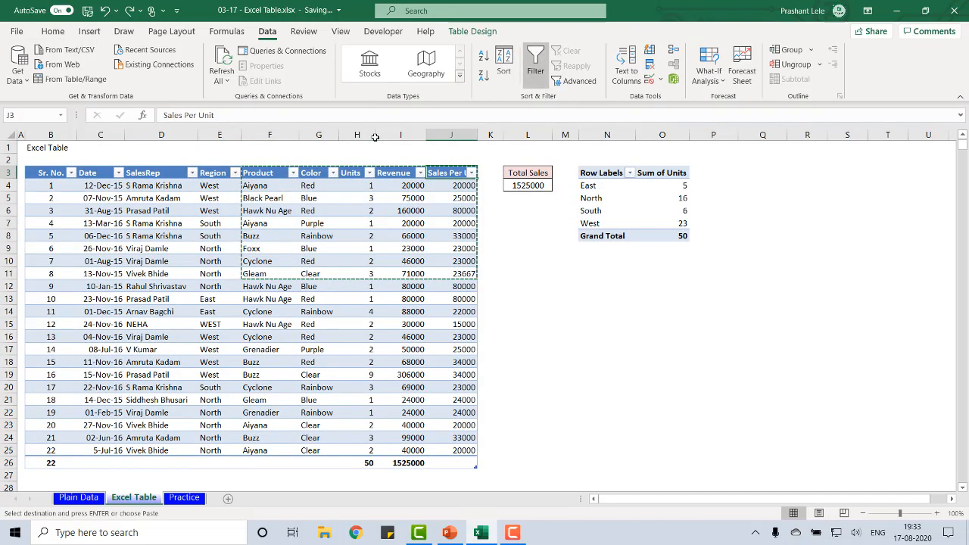
pyautogui.press('Down')
pyautogui.press('Right')
pyautogui.press('Down')
pyautogui.press('Down')
pyautogui.press('Down')
pyautogui.press('Down')
pyautogui.press('Down')
pyautogui.press('Down')
pyautogui.press('Down')
pyautogui.press('Down')
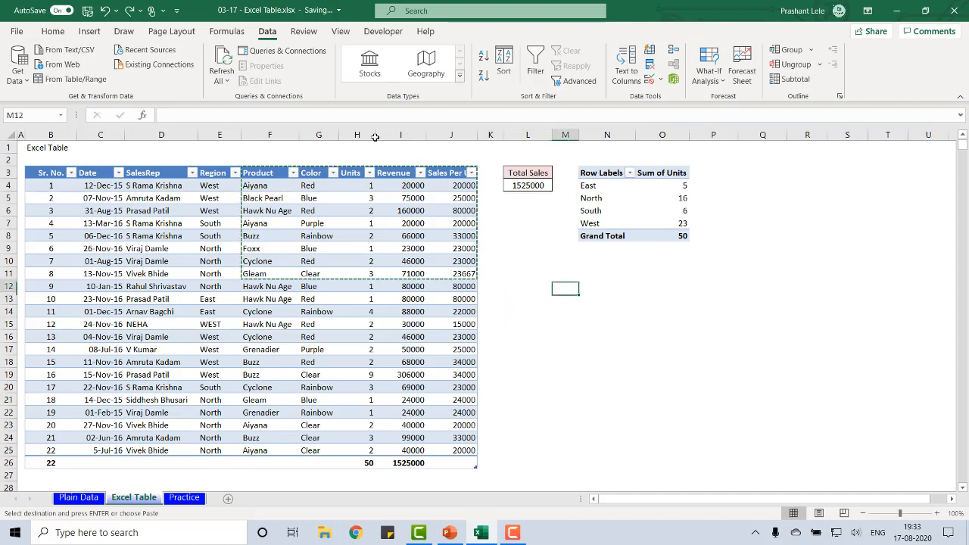
pyautogui.press('Return')
pyautogui.press('Right')
pyautogui.press('Right')
pyautogui.press('Left')
pyautogui.press('Left')
pyautogui.press('Left')
pyautogui.press('Left')
pyautogui.press('Left')
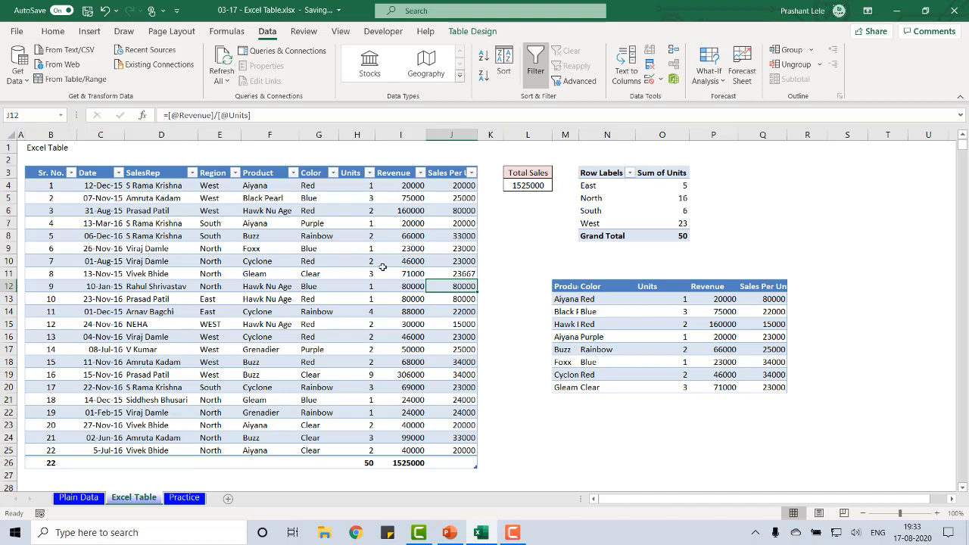
# Select the pasted block M12:Q20 and turn on the filter for its headings
pyautogui.click(589, 286)
pyautogui.press('Left')
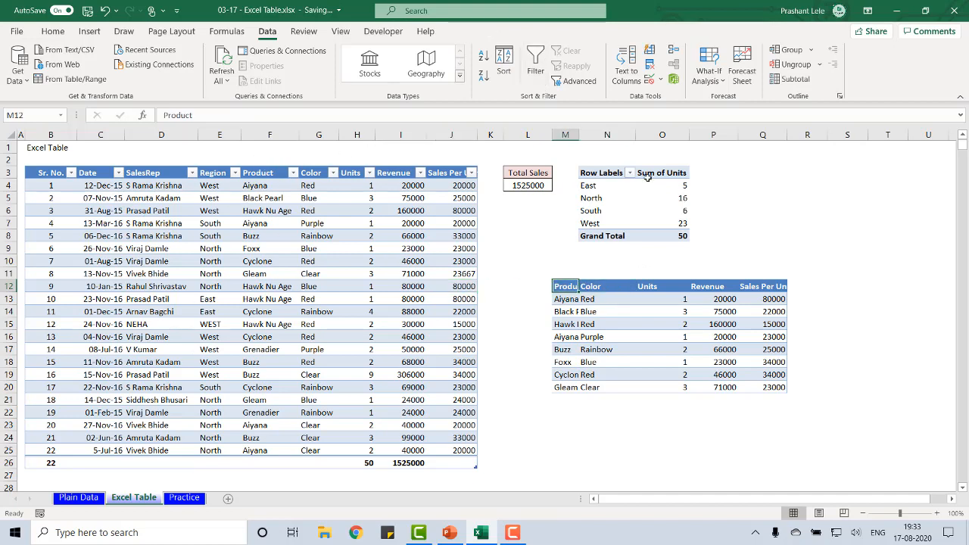
pyautogui.hotkey('ctrl', 'shift', 'Right')
pyautogui.hotkey('ctrl', 'shift', 'Down')
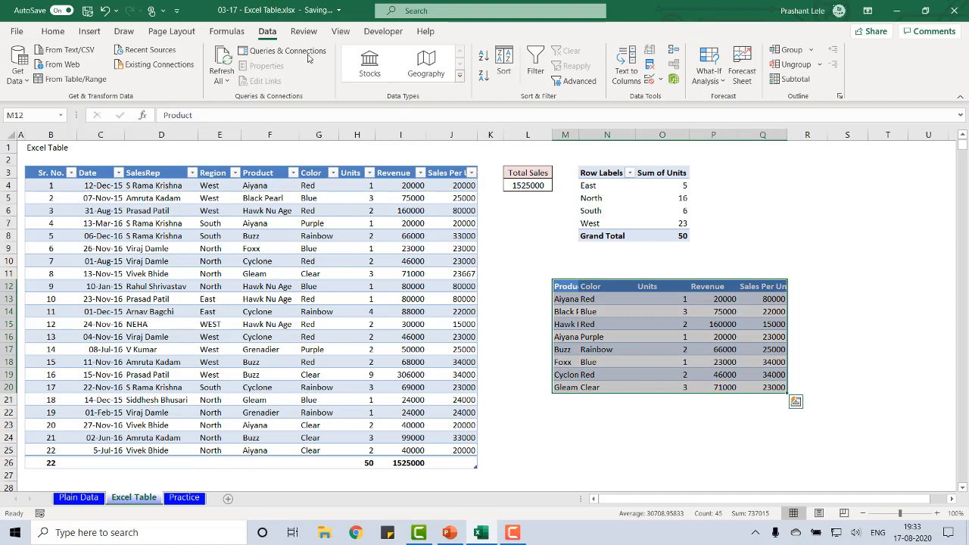
pyautogui.click(535, 64)
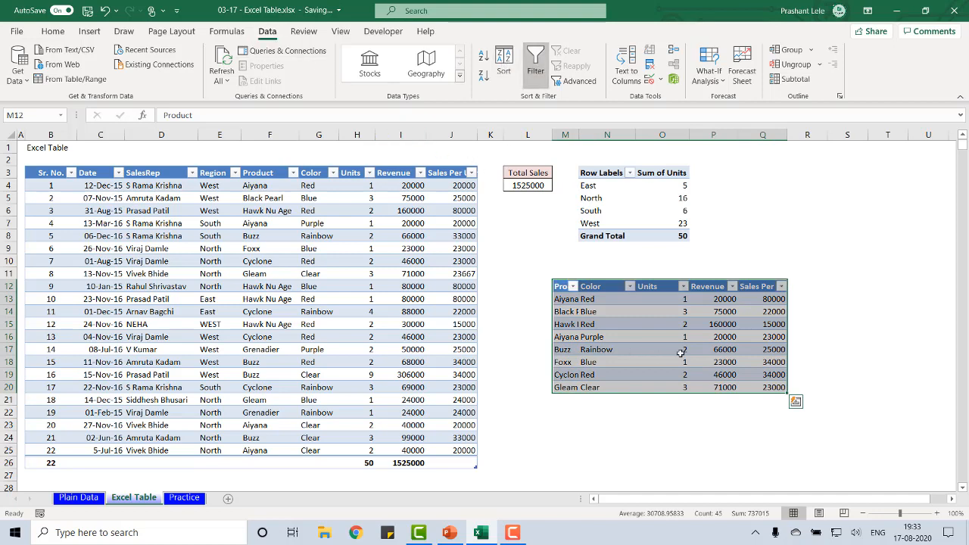
# View the Units filter options in the pasted block, close them and select the first Color value in the table
pyautogui.click(683, 286)
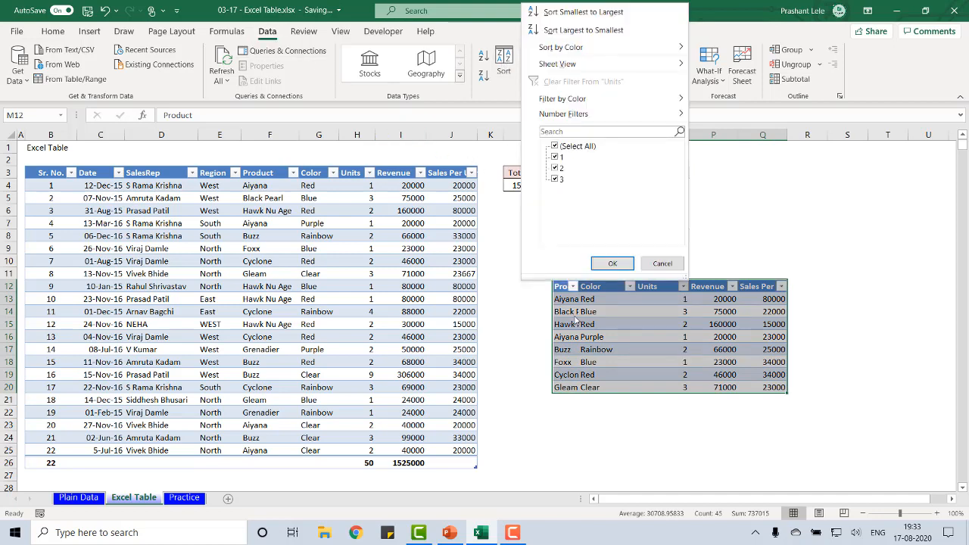
pyautogui.press('Escape')
pyautogui.click(335, 184)
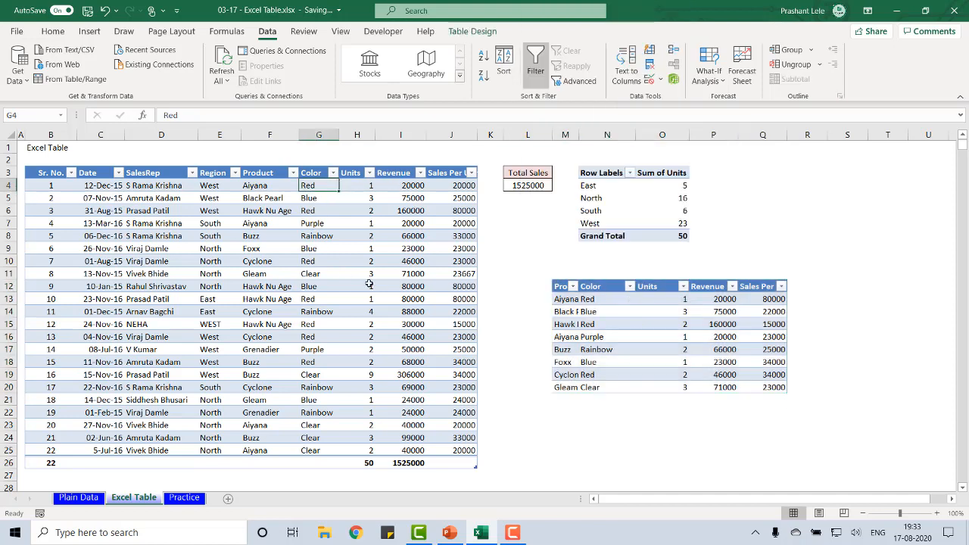
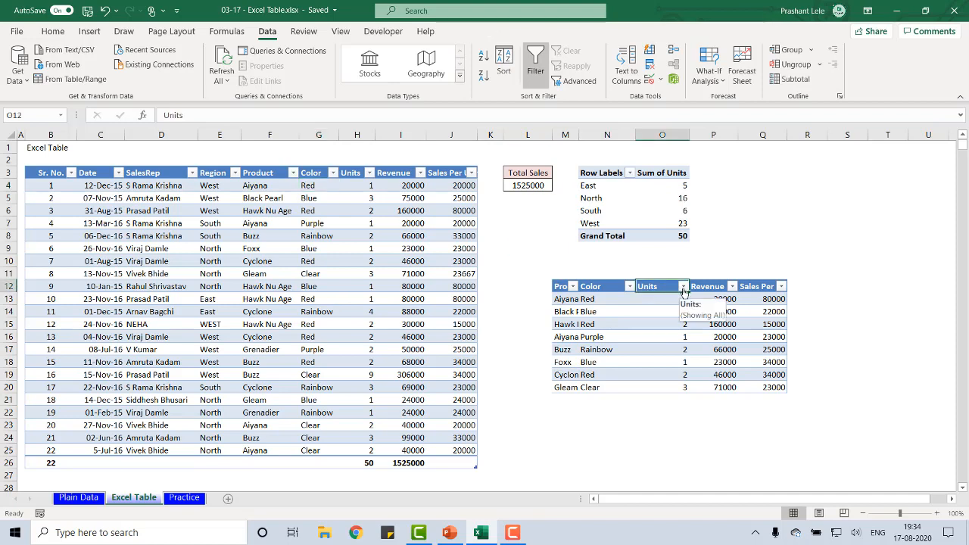
# Filter the Units column of the pasted block M12:Q20 to show only 2
pyautogui.click(683, 286)
pyautogui.click(555, 147)
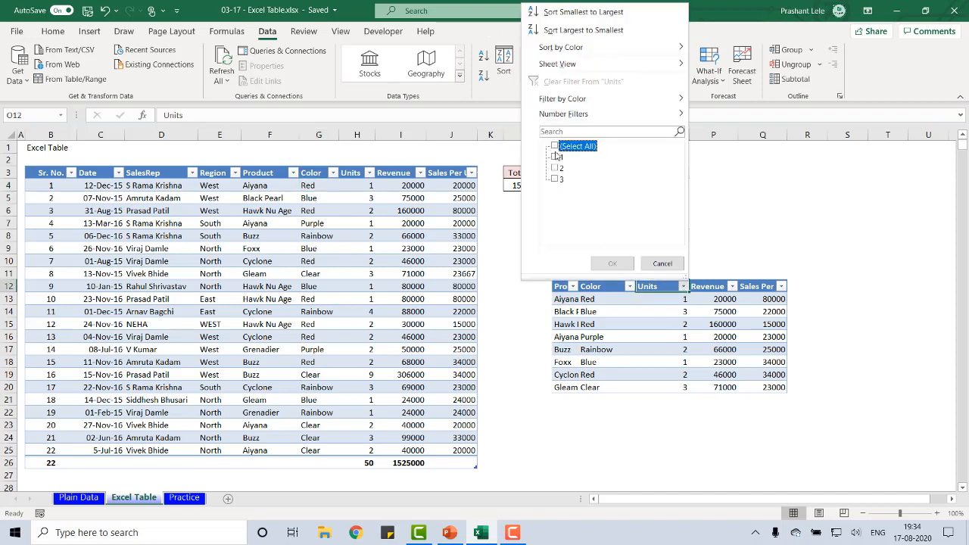
pyautogui.click(555, 168)
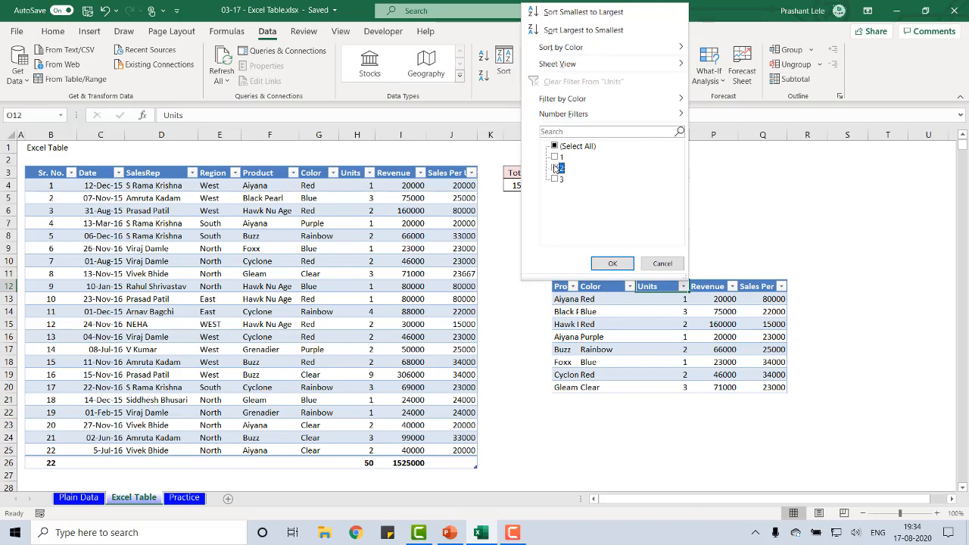
pyautogui.click(613, 263)
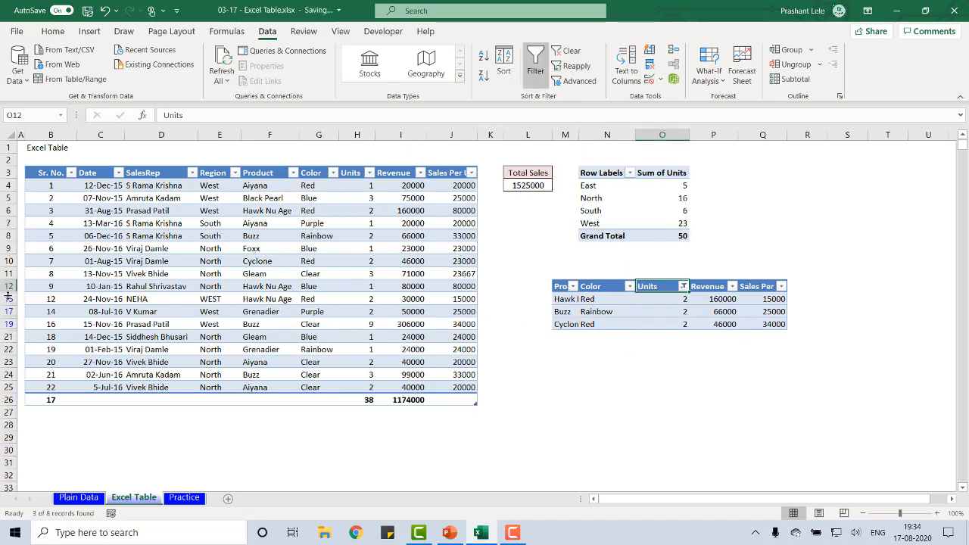
# Select all values in the pasted block's Units filter to restore its records
pyautogui.click(683, 286)
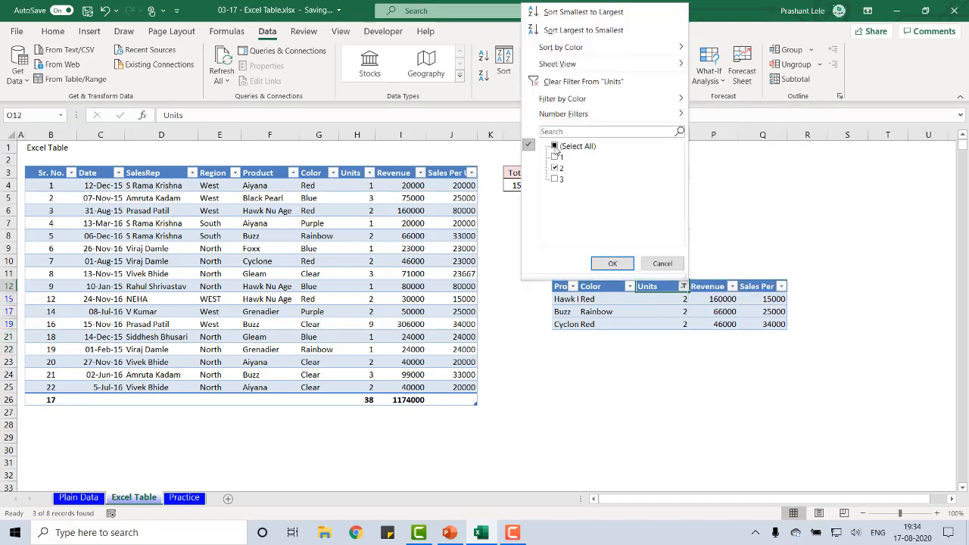
pyautogui.click(556, 146)
pyautogui.click(612, 264)
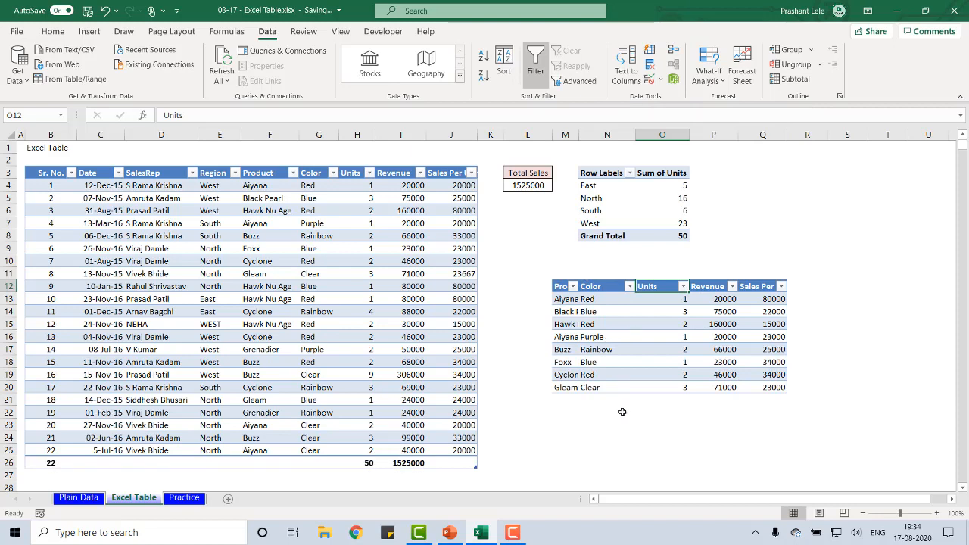
# Move the pasted block M12:Q20 to C32, below the main table
pyautogui.scroll(-3, 371, 424)
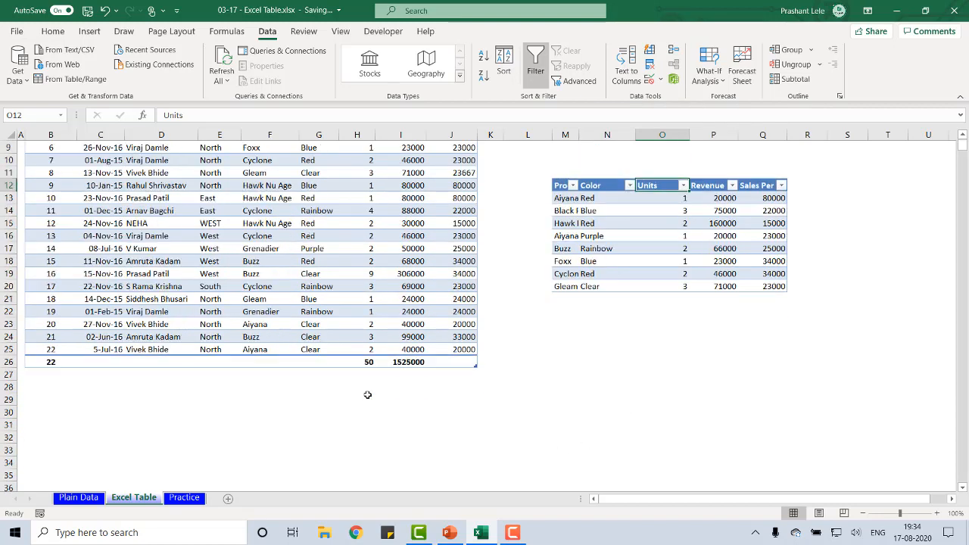
pyautogui.click(99, 411)
pyautogui.click(562, 185)
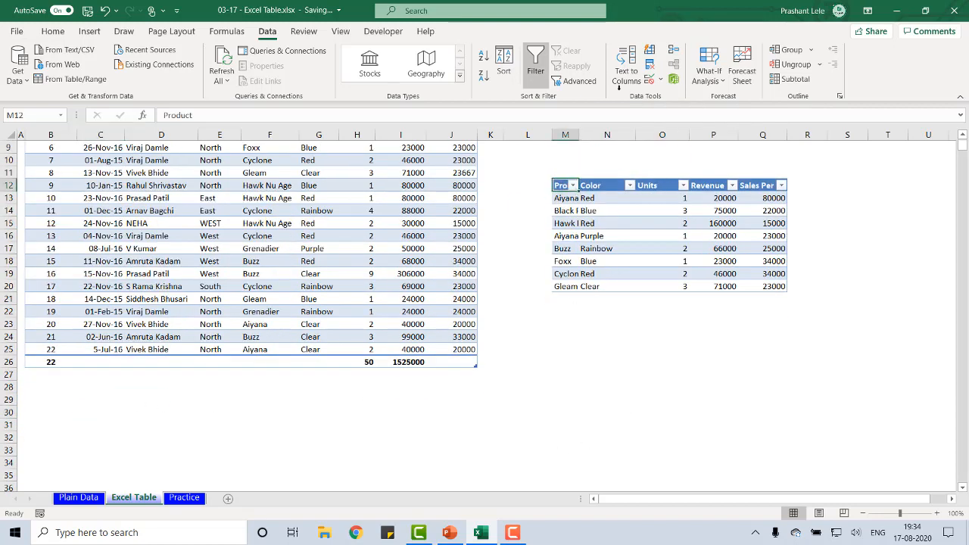
pyautogui.hotkey('ctrl', 'shift', 'Right')
pyautogui.hotkey('ctrl', 'shift', 'Down')
pyautogui.hotkey('ctrl', 'c')
pyautogui.press('Down')
pyautogui.press('Down')
pyautogui.press('Down')
pyautogui.press('Down')
pyautogui.press('Down')
pyautogui.press('Down')
pyautogui.press('Down')
pyautogui.press('Down')
pyautogui.press('Down')
pyautogui.press('Down')
pyautogui.press('Down')
pyautogui.press('Down')
pyautogui.press('Down')
pyautogui.press('Down')
pyautogui.press('Down')
pyautogui.press('Down')
pyautogui.press('Down')
pyautogui.press('Down')
pyautogui.press('Down')
pyautogui.press('Down')
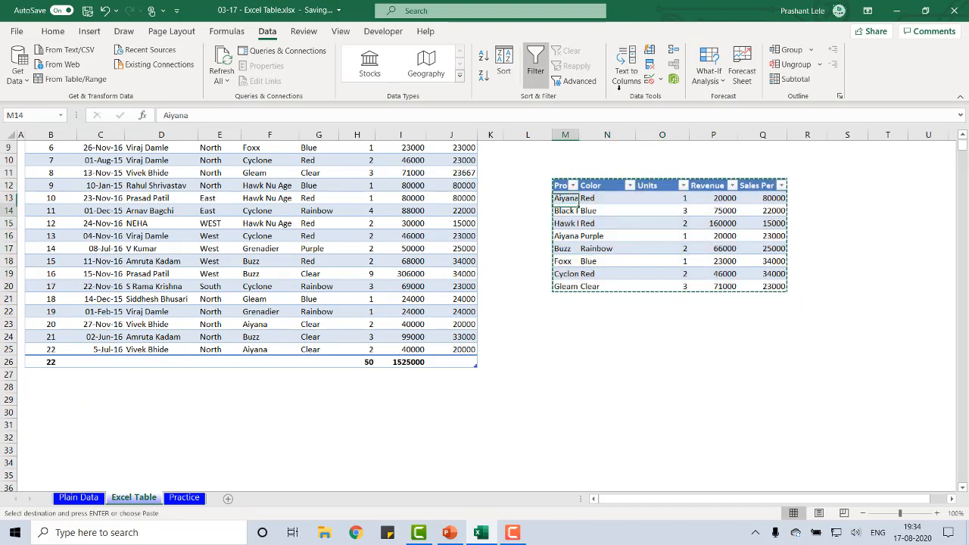
pyautogui.press('Home')
pyautogui.press('Right')
pyautogui.press('Right')
pyautogui.hotkey('ctrl', 'v')
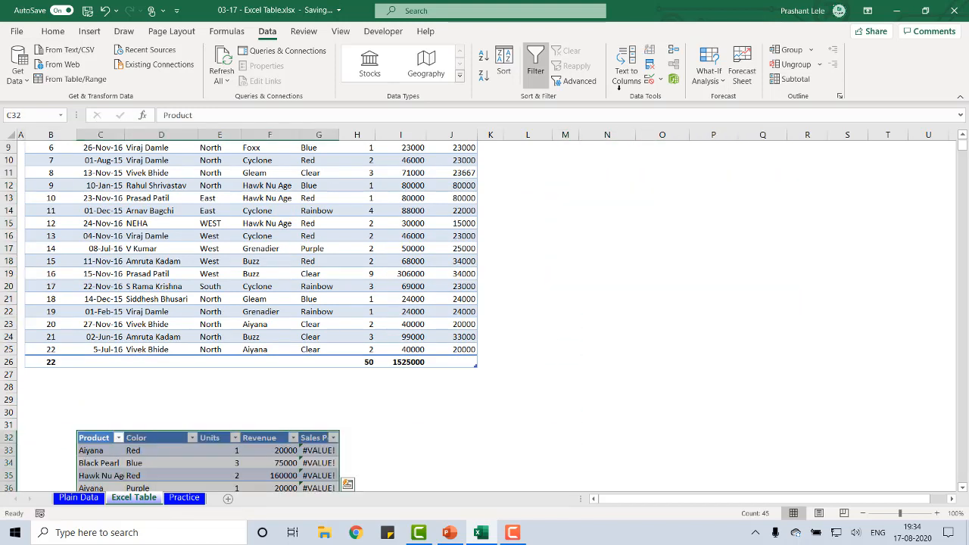
# Filter the Units column of the moved block to show only 2
pyautogui.press('Right')
pyautogui.press('Right')
pyautogui.press('Right')
pyautogui.press('Left')
pyautogui.hotkey('alt', 'Down')
pyautogui.press('Down')
pyautogui.press('Down')
pyautogui.press('Down')
pyautogui.press('Down')
pyautogui.press('Down')
pyautogui.press('Down')
pyautogui.press('Down')
pyautogui.press('Down')
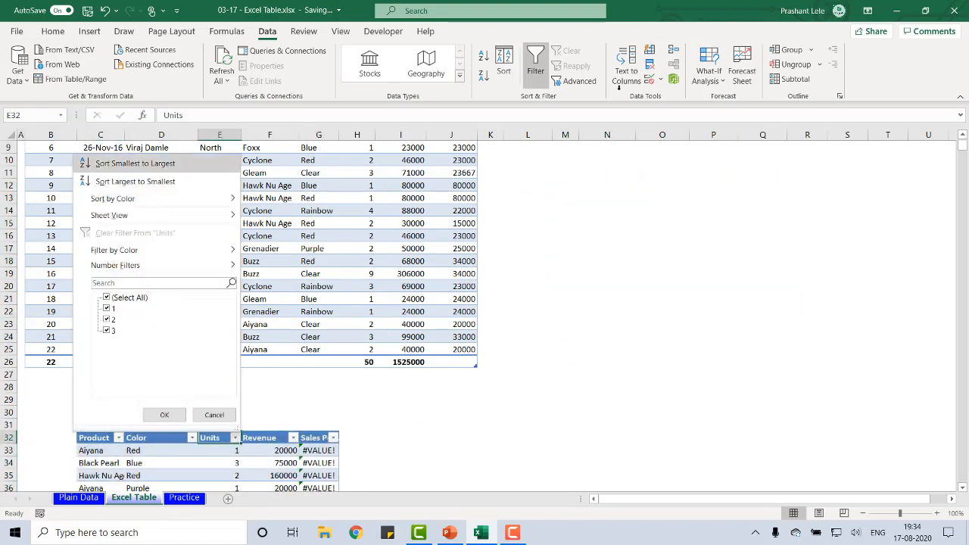
pyautogui.press('space')
pyautogui.press('Down')
pyautogui.press('Down')
pyautogui.press('space')
pyautogui.press('Return')
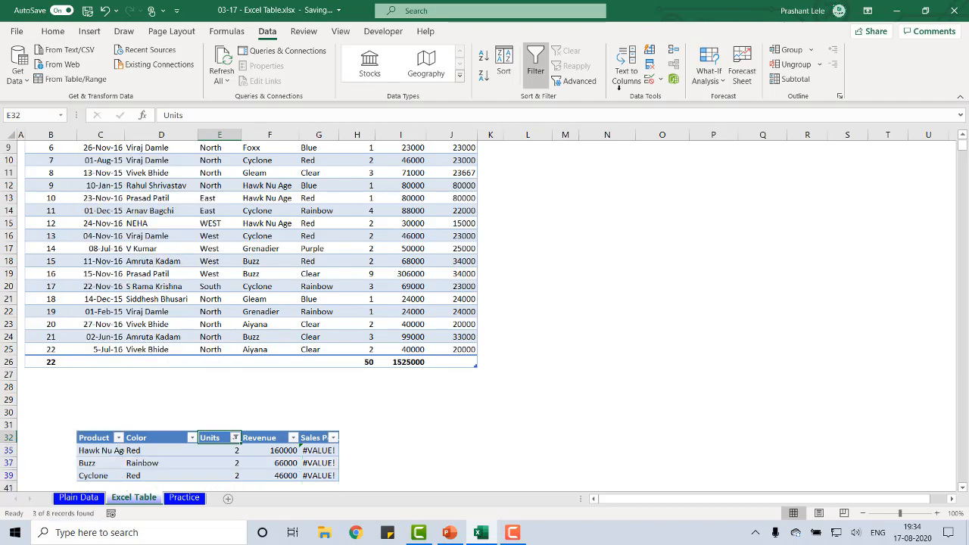
# Delete the visible rows from row 30 down through the filtered block below the main table
pyautogui.scroll(3, 368, 260)
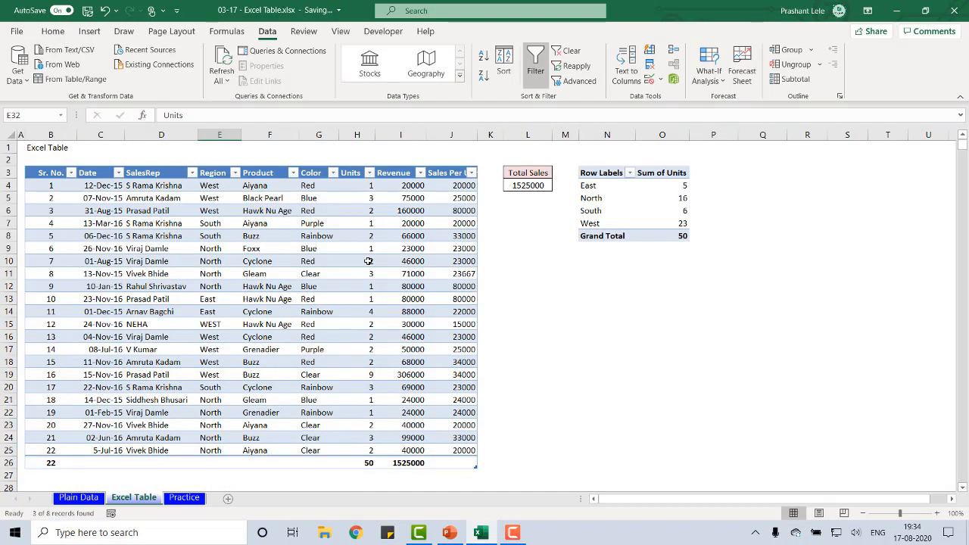
pyautogui.scroll(-4, 368, 260)
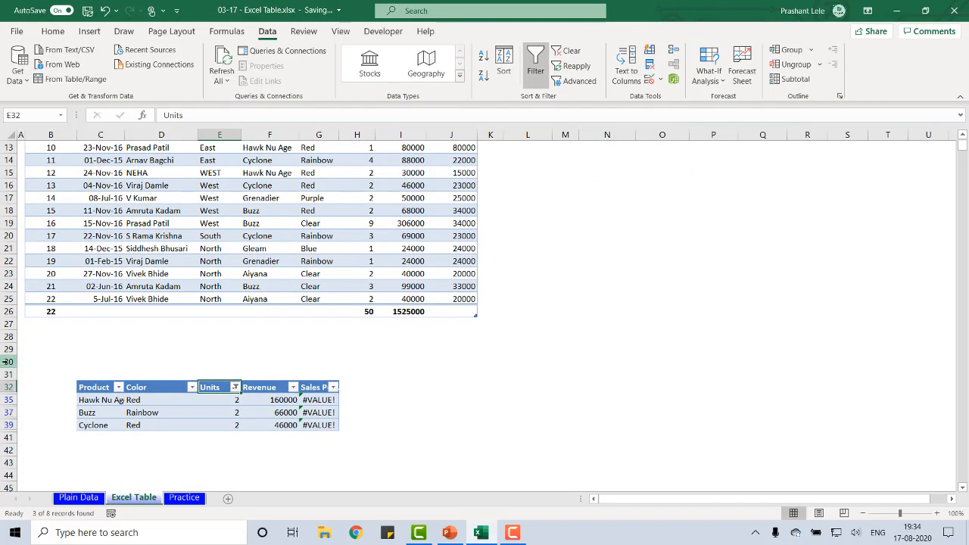
pyautogui.moveTo(6, 361); pyautogui.dragTo(2, 447)
pyautogui.hotkey('ctrl', '-')
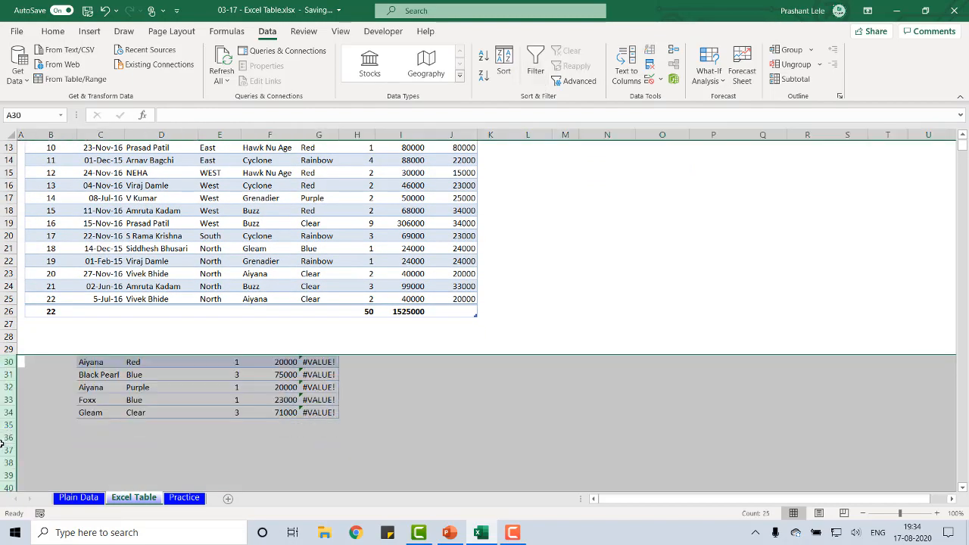
# Return to the top of the sheet and move along the table's headings to Sales Per Unit and back to Sr. No
pyautogui.hotkey('ctrl', 'Home')
pyautogui.press('Right')
pyautogui.press('Right')
pyautogui.press('Right')
pyautogui.press('Right')
pyautogui.press('Right')
pyautogui.press('Right')
pyautogui.press('Right')
pyautogui.press('Right')
pyautogui.press('Right')
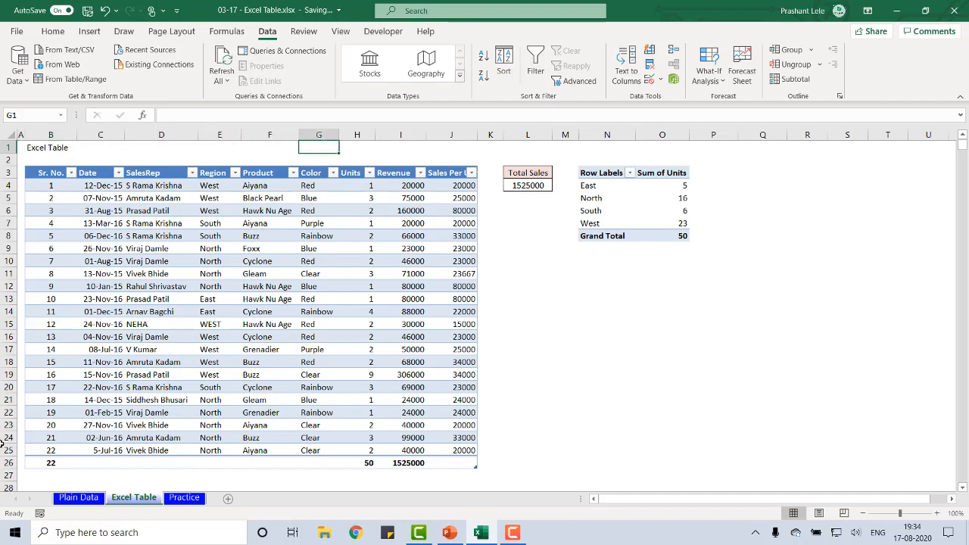
pyautogui.press('Down')
pyautogui.press('Down')
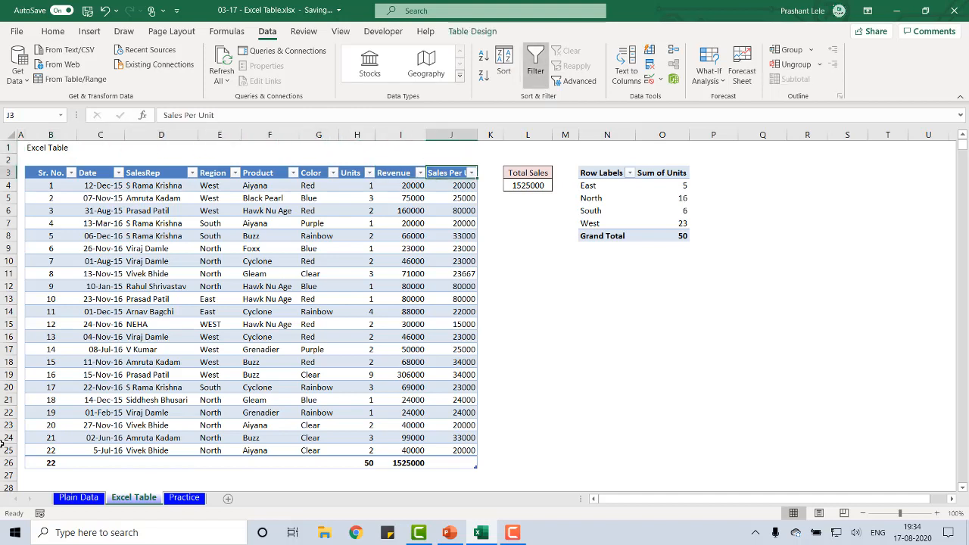
pyautogui.hotkey('ctrl', 'Left')
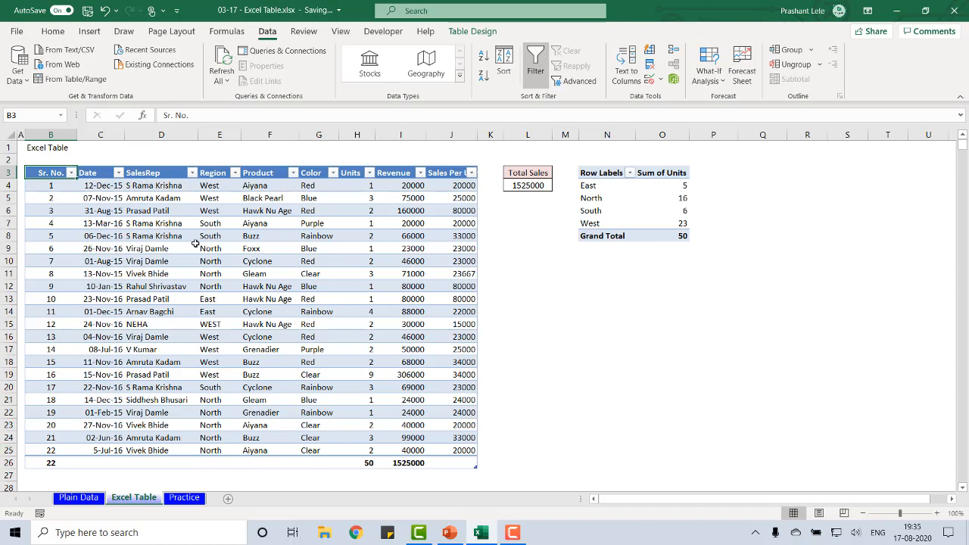
# Filter the table's Region column to show only East
pyautogui.click(235, 173)
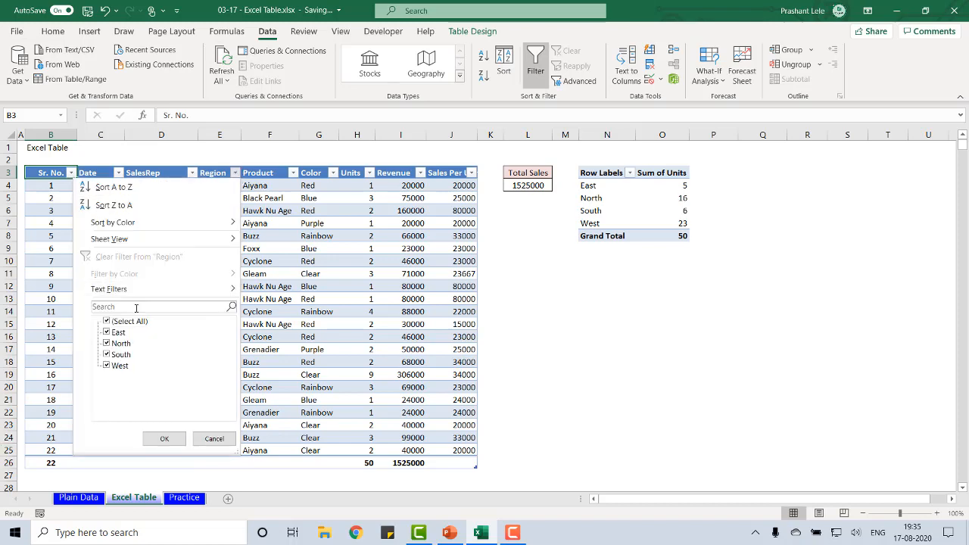
pyautogui.click(127, 322)
pyautogui.click(115, 333)
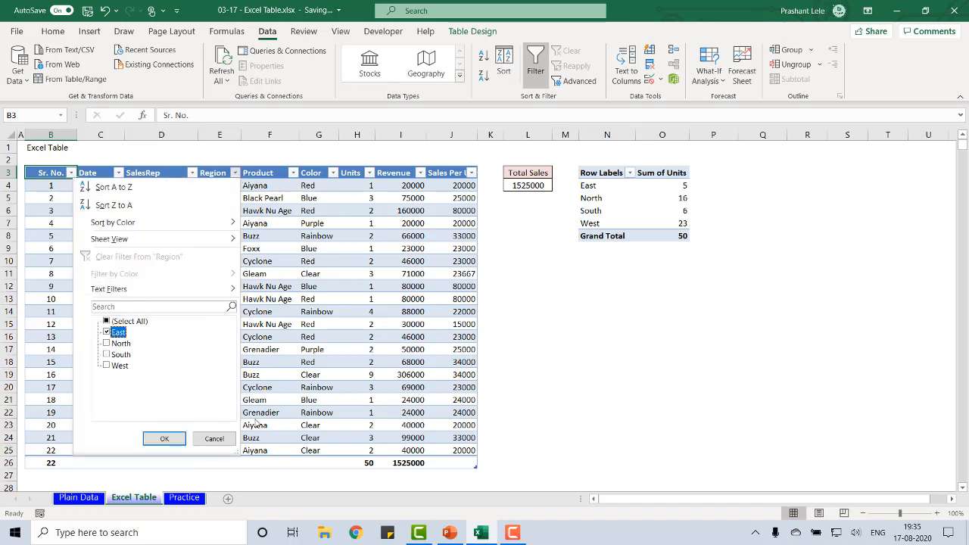
pyautogui.click(165, 439)
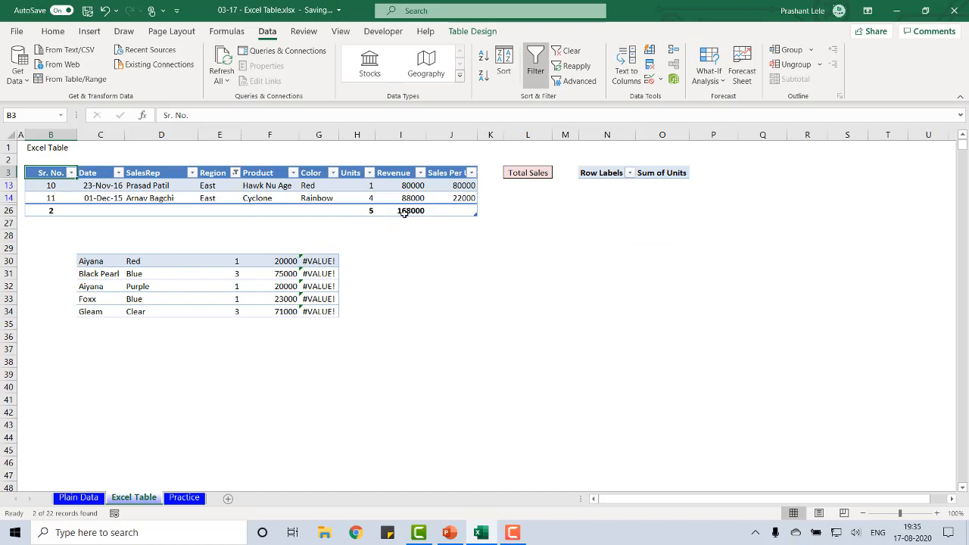
# Delete rows 29 to 37 with the leftover records below the table and return to cell A1
pyautogui.moveTo(9, 248); pyautogui.dragTo(4, 351)
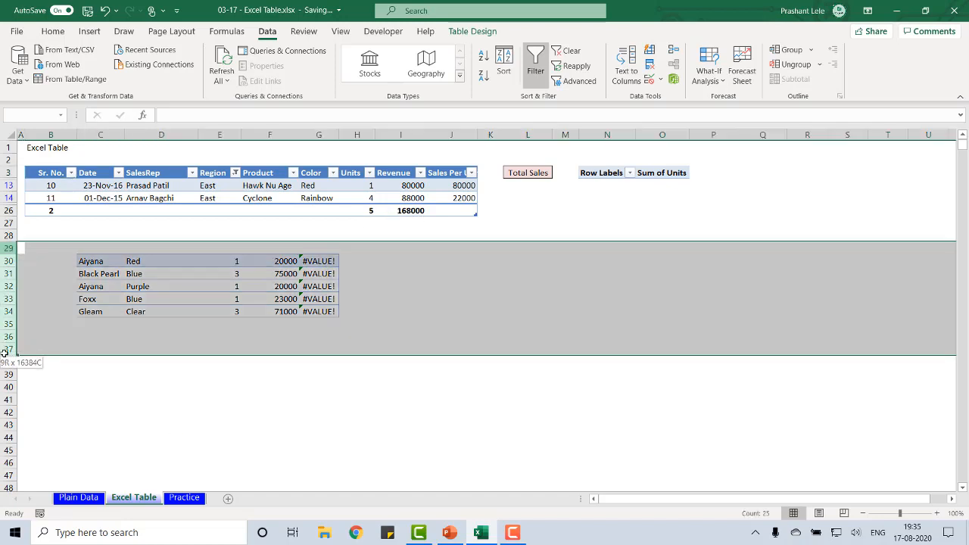
pyautogui.press('Delete')
pyautogui.hotkey('ctrl', 'Home')
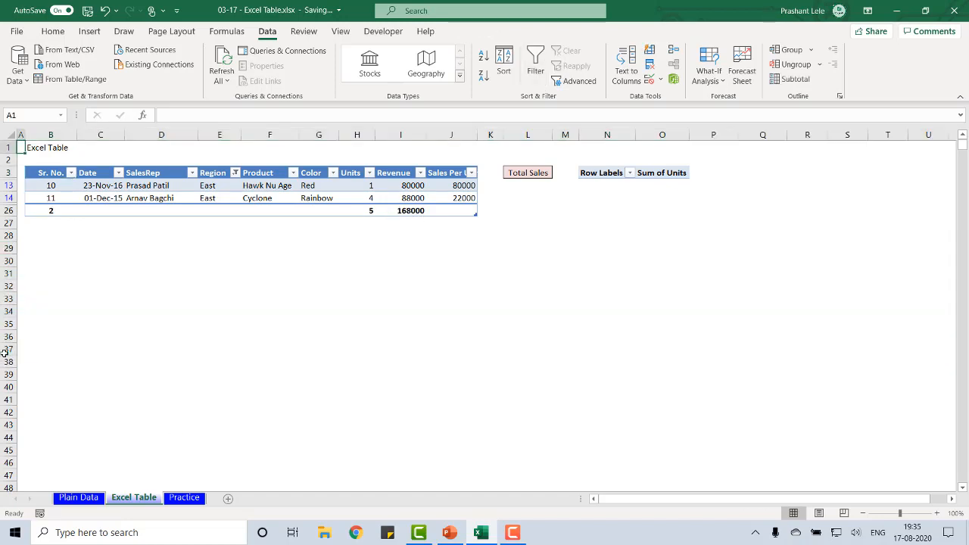
# Select all regions in the table's Region filter to restore its records
pyautogui.press('Right')
pyautogui.press('Right')
pyautogui.press('Right')
pyautogui.press('Right')
pyautogui.press('Right')
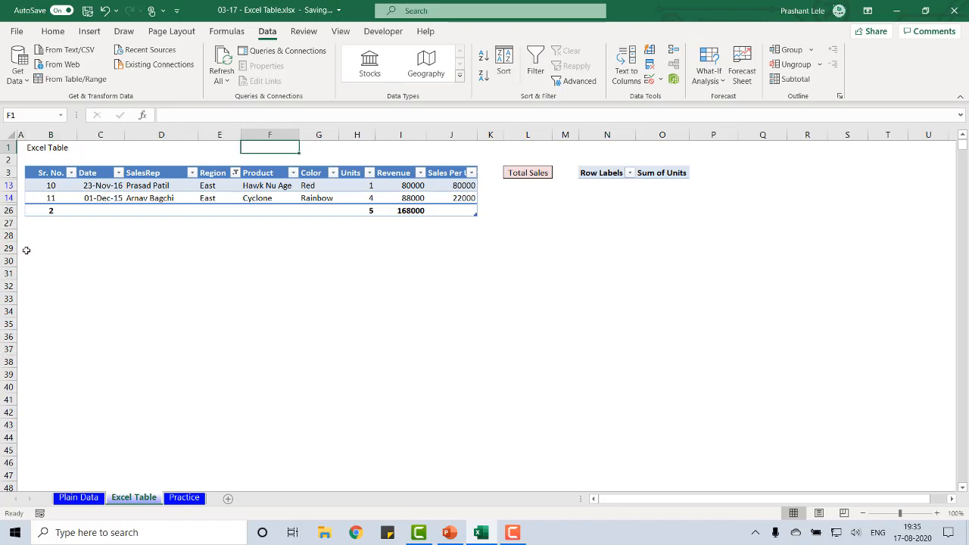
pyautogui.click(234, 172)
pyautogui.click(111, 323)
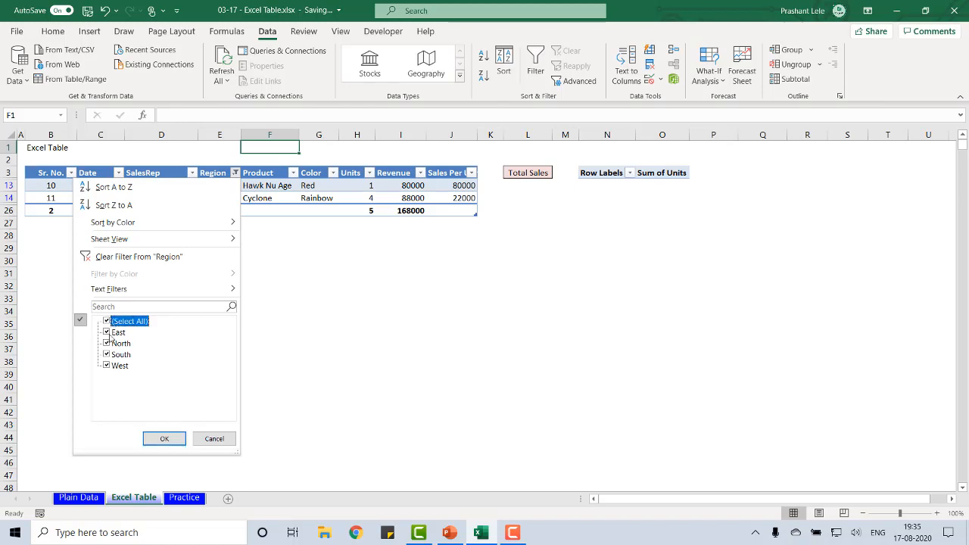
pyautogui.click(111, 322)
pyautogui.click(108, 321)
pyautogui.click(155, 438)
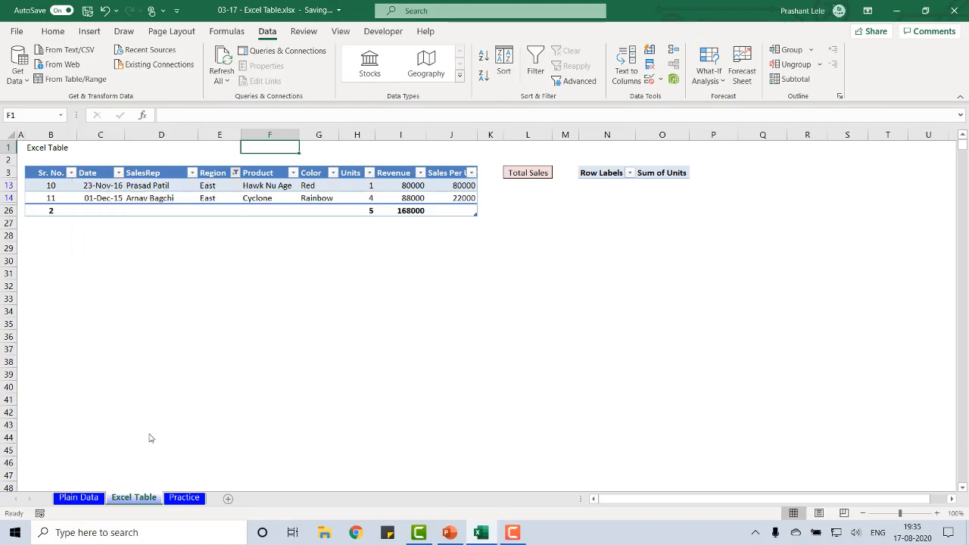
# Filter the table's Product column to show only Buzz and select the Revenue total cell
pyautogui.click(294, 174)
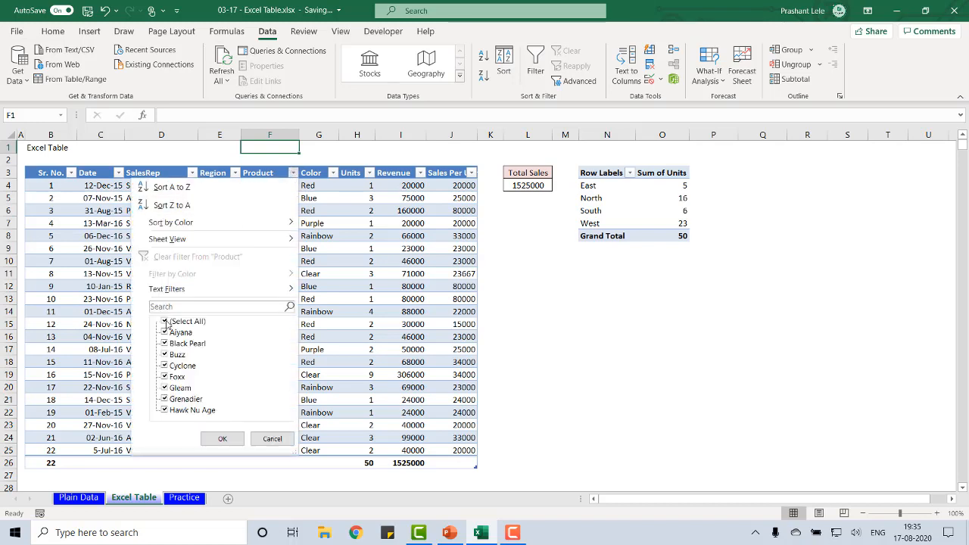
pyautogui.click(165, 322)
pyautogui.click(165, 355)
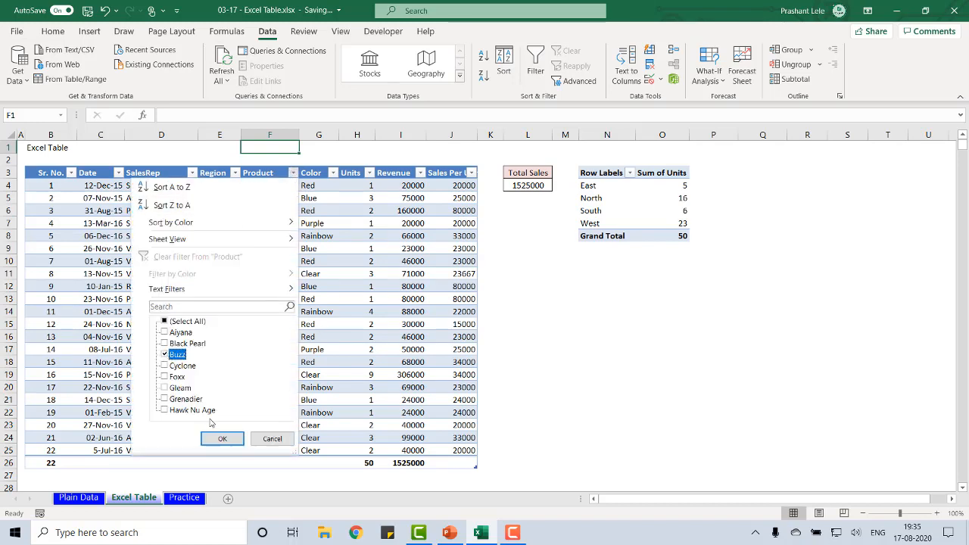
pyautogui.click(219, 437)
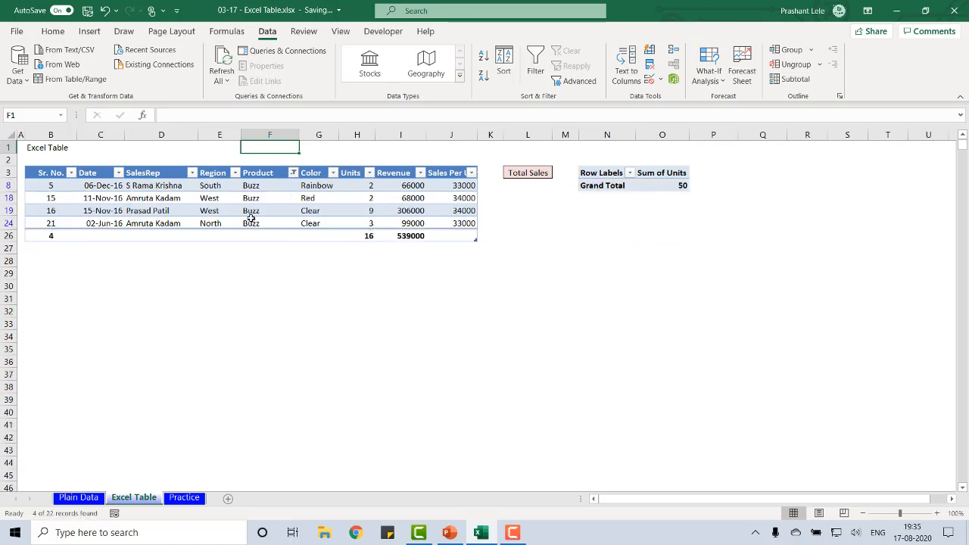
pyautogui.click(412, 236)
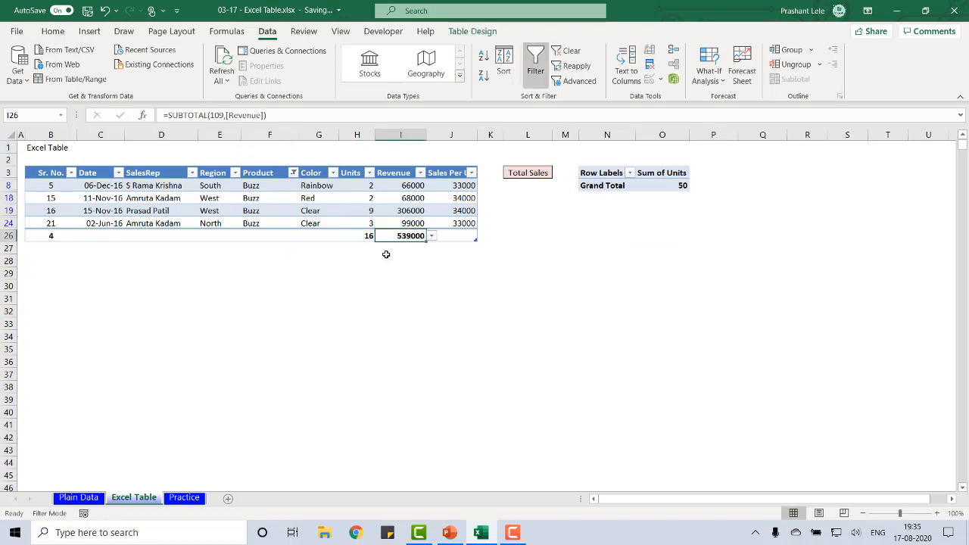
# Select all products in the table's Product filter to restore its records
pyautogui.click(293, 173)
pyautogui.click(165, 323)
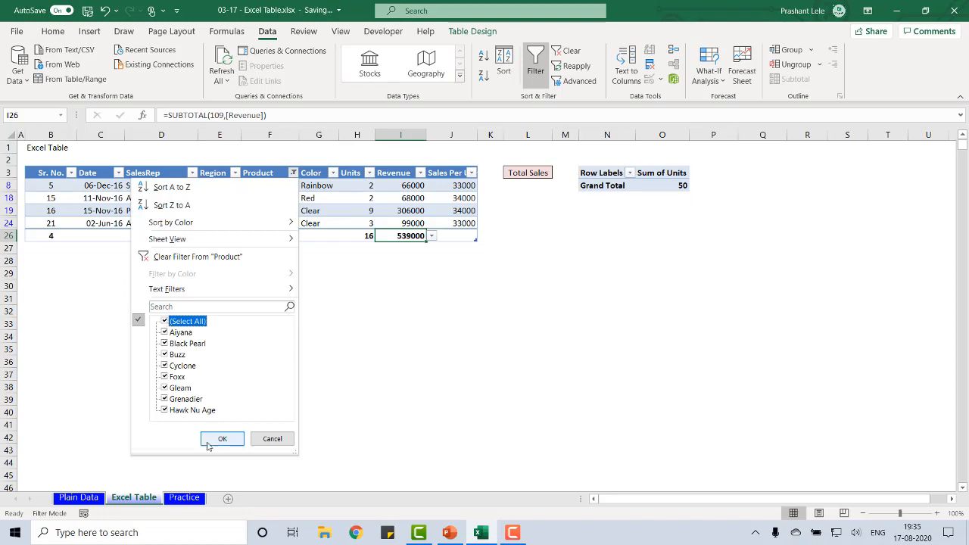
pyautogui.click(212, 444)
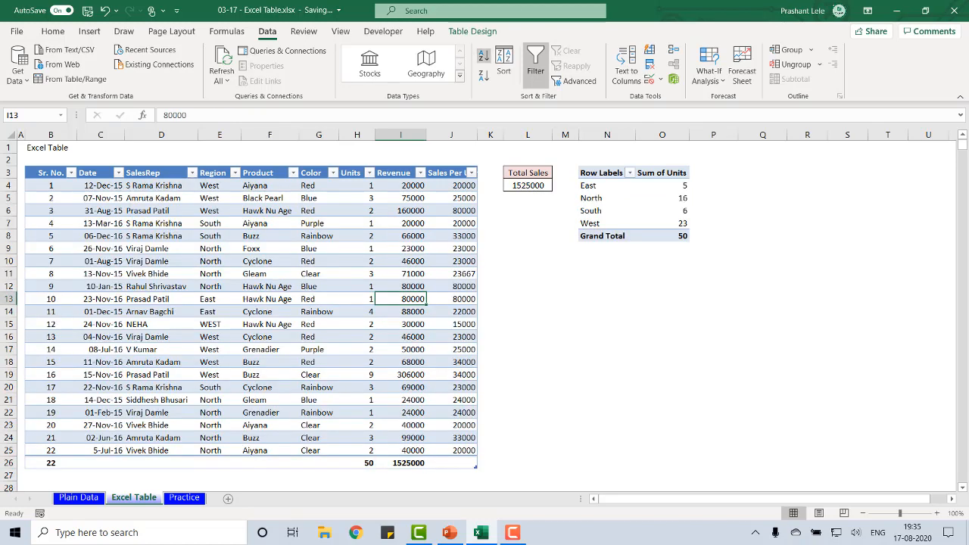
# Insert slicers for the Region and Product columns of the sales table
pyautogui.click(72, 173)
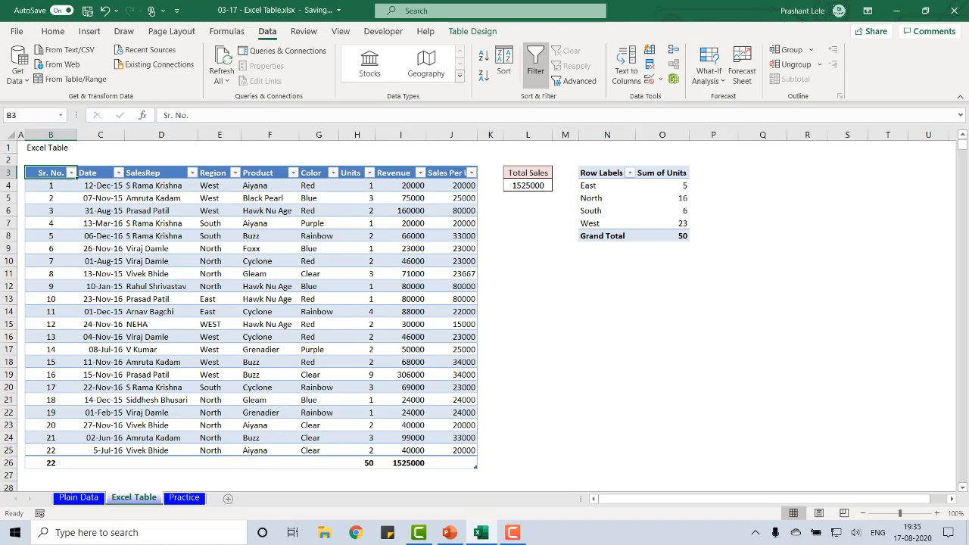
pyautogui.click(482, 34)
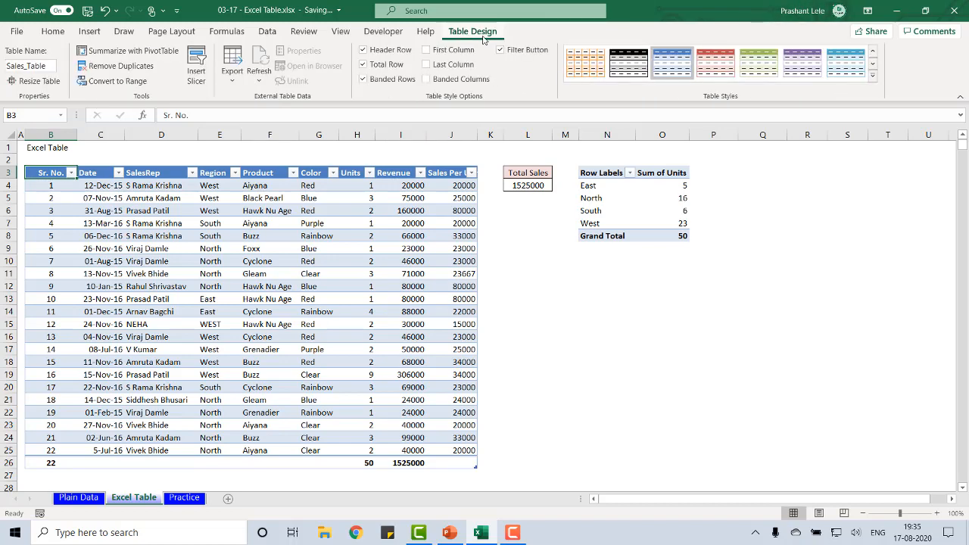
pyautogui.click(193, 75)
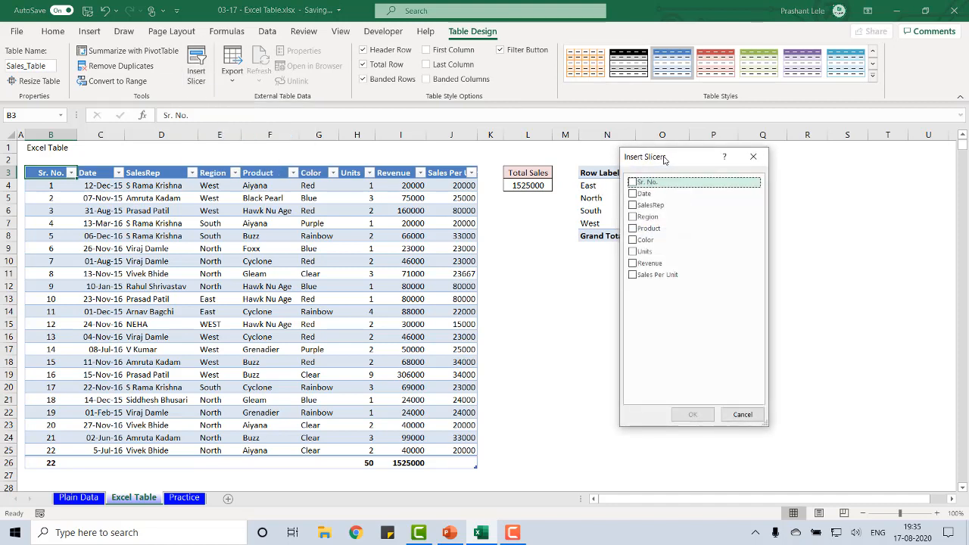
pyautogui.click(632, 216)
pyautogui.click(632, 228)
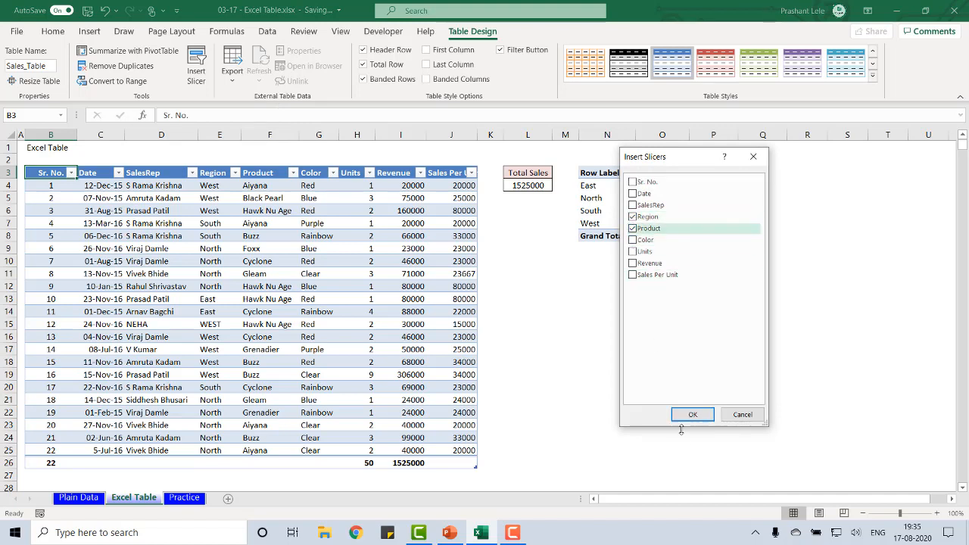
pyautogui.click(688, 414)
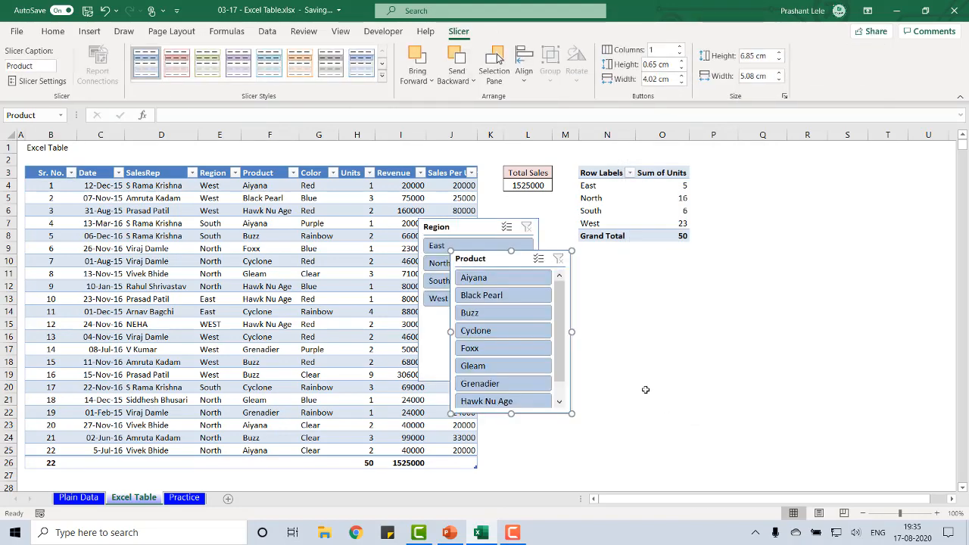
# Place the Region slicer below the pivot table and the Product slicer over columns Q to S beside it
pyautogui.click(637, 321)
pyautogui.moveTo(471, 258); pyautogui.dragTo(801, 188)
pyautogui.moveTo(474, 224); pyautogui.dragTo(641, 262)
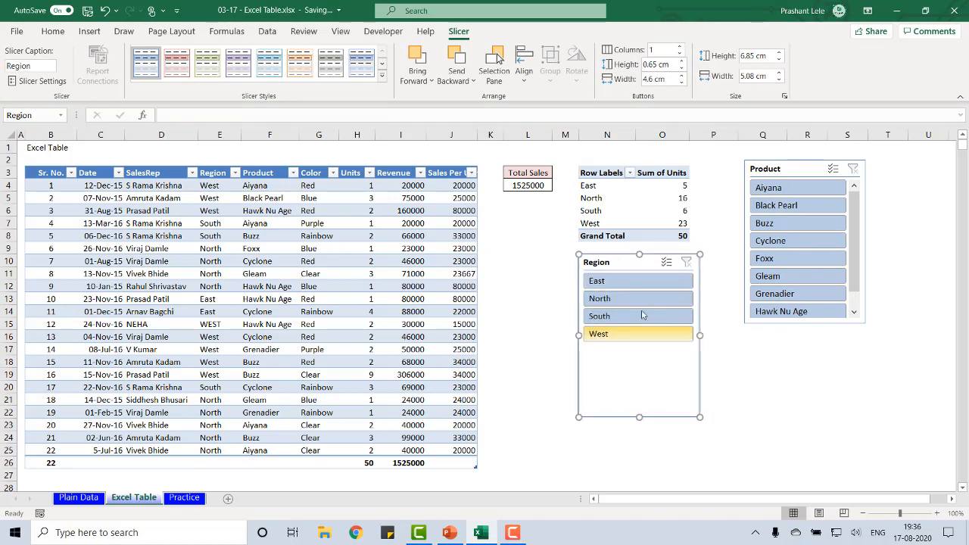
# Filter the table with the Region slicer by East, North, South and West in turn
pyautogui.click(626, 281)
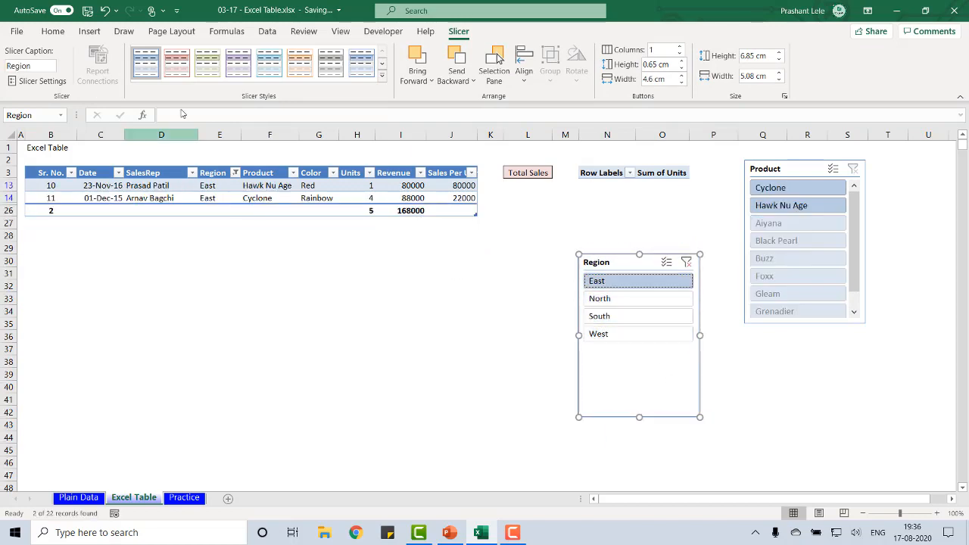
pyautogui.click(607, 301)
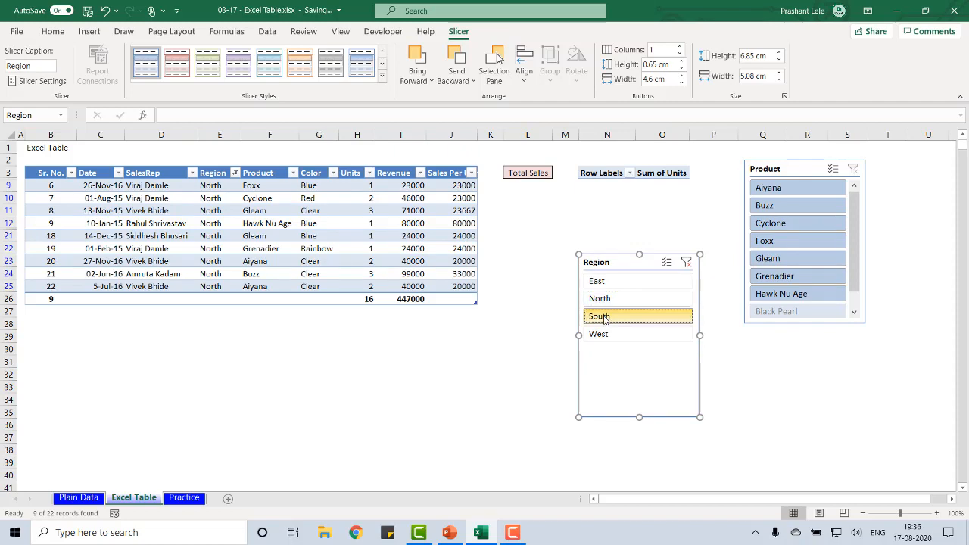
pyautogui.click(606, 318)
pyautogui.click(607, 336)
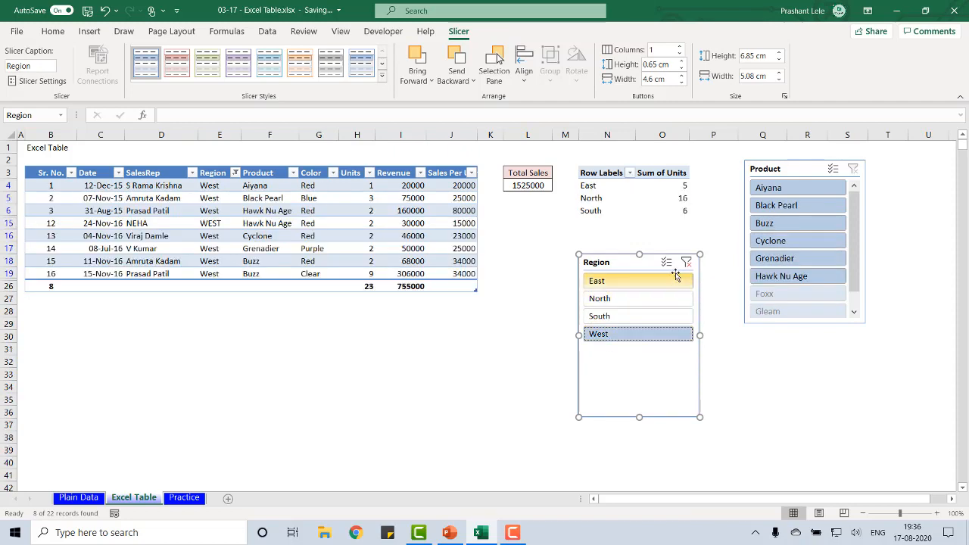
# Filter the table to the East, North and West regions together with a multiple selection in the Region slicer
pyautogui.click(622, 298)
pyautogui.click(620, 282)
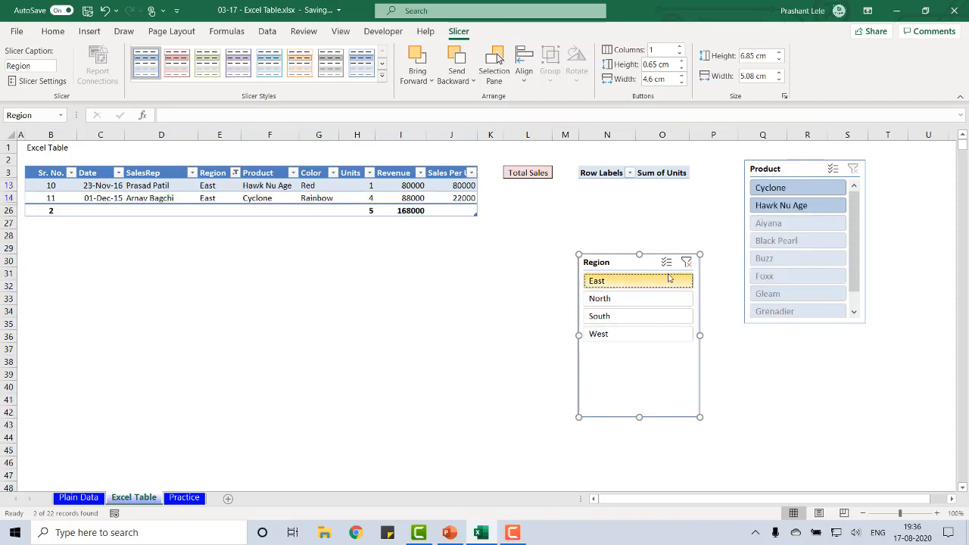
pyautogui.keyDown('ctrl'); pyautogui.click(621, 301); pyautogui.keyUp('ctrl')
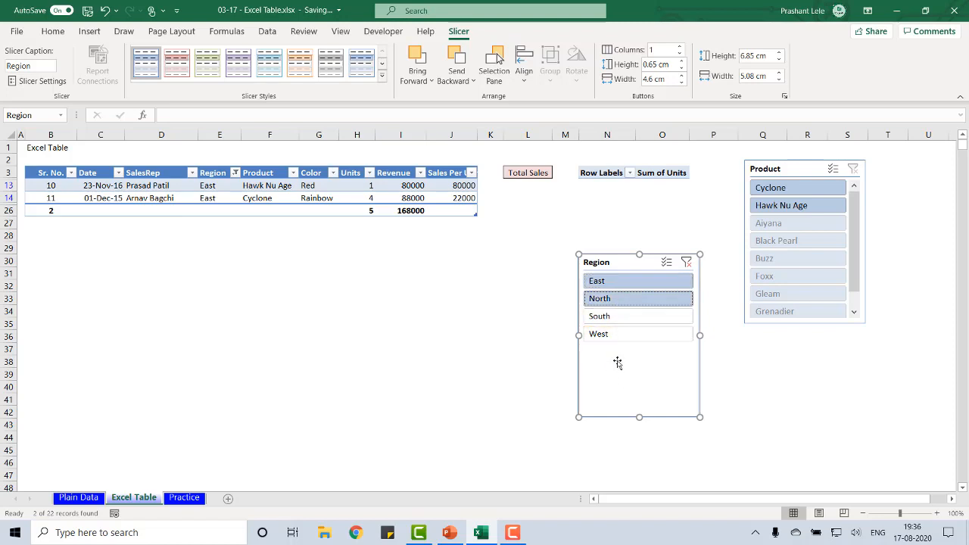
pyautogui.keyDown('ctrl'); pyautogui.click(613, 334); pyautogui.keyUp('ctrl')
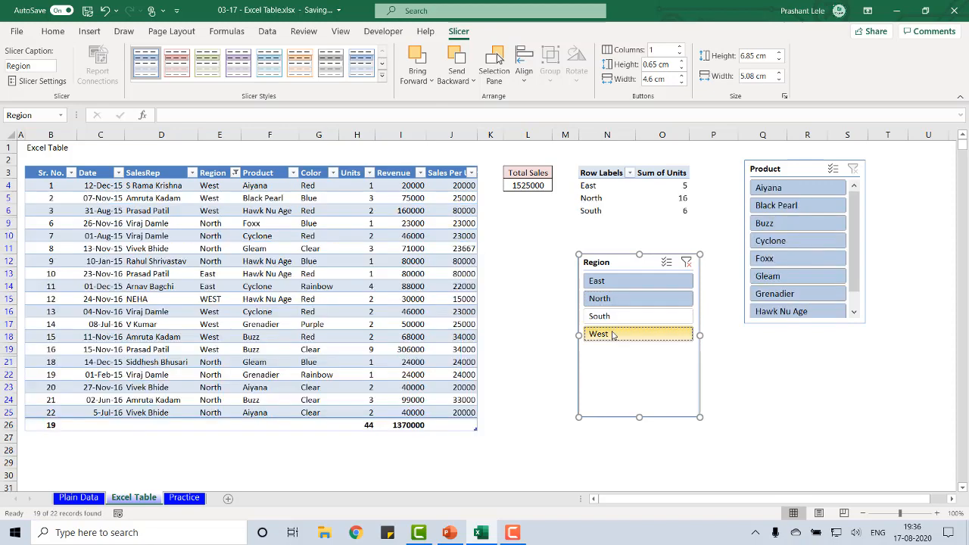
# Filter the table with the Product slicer by Aiyana, Black Pearl, Buzz and Foxx in turn, and clear the filters of both slicers
pyautogui.click(787, 191)
pyautogui.click(784, 206)
pyautogui.click(780, 223)
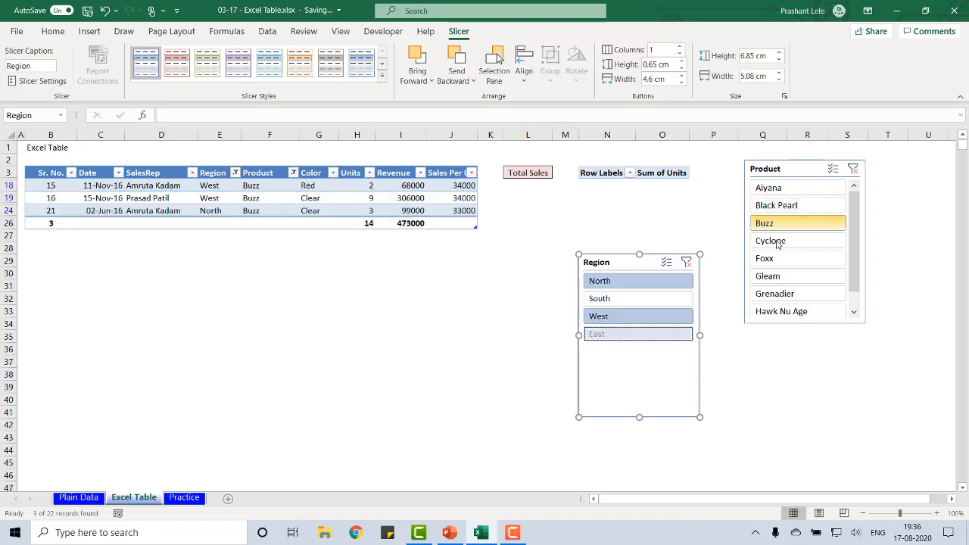
pyautogui.click(771, 258)
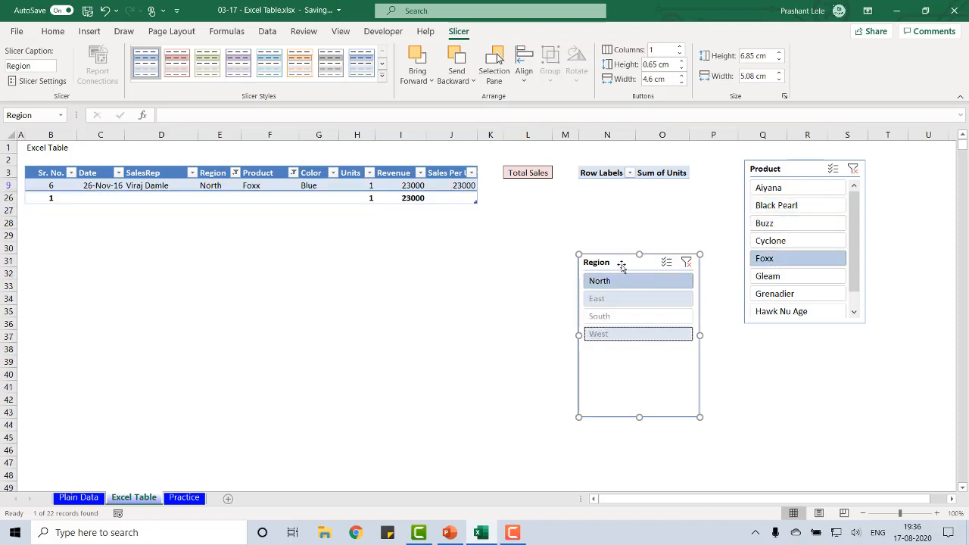
pyautogui.click(687, 265)
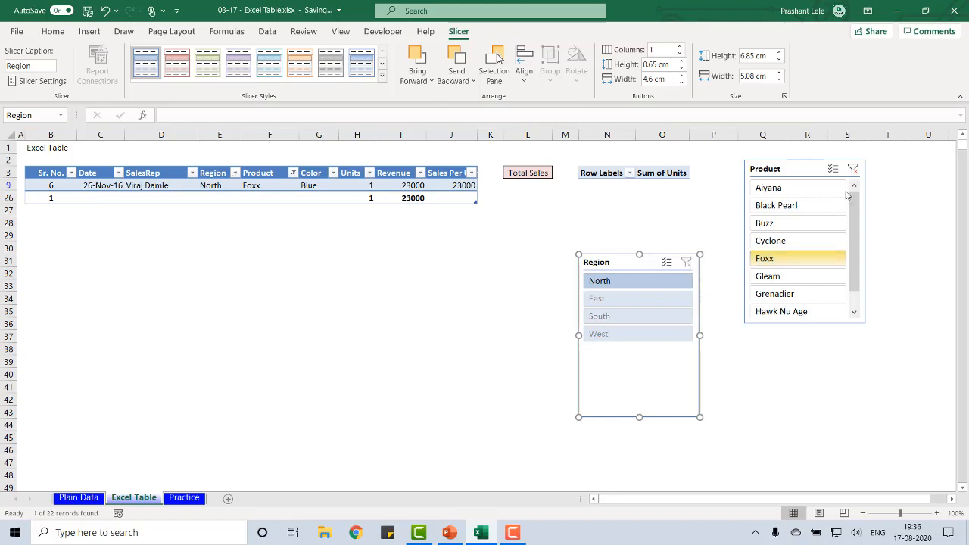
pyautogui.click(853, 169)
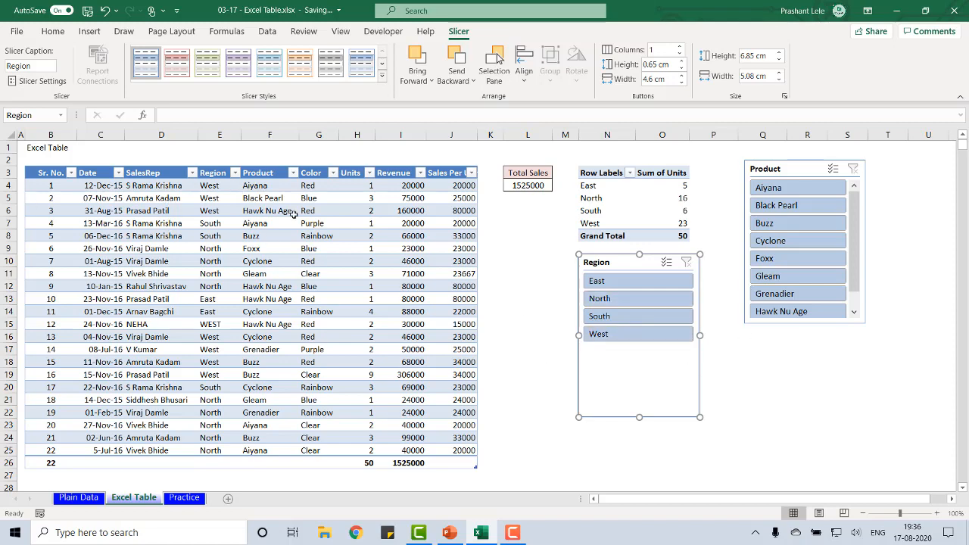
# Hide the filter buttons in the sales table's header row
pyautogui.click(259, 210)
pyautogui.click(472, 31)
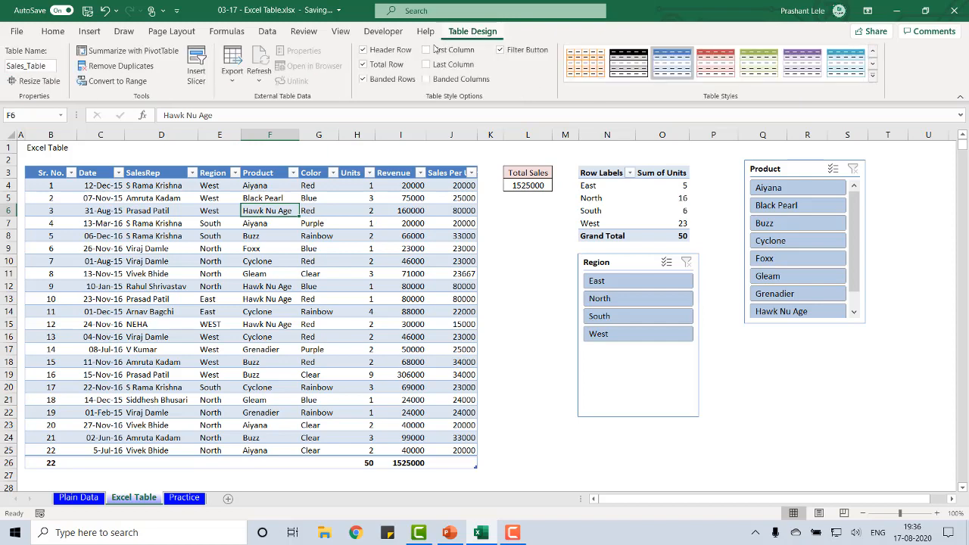
pyautogui.click(500, 49)
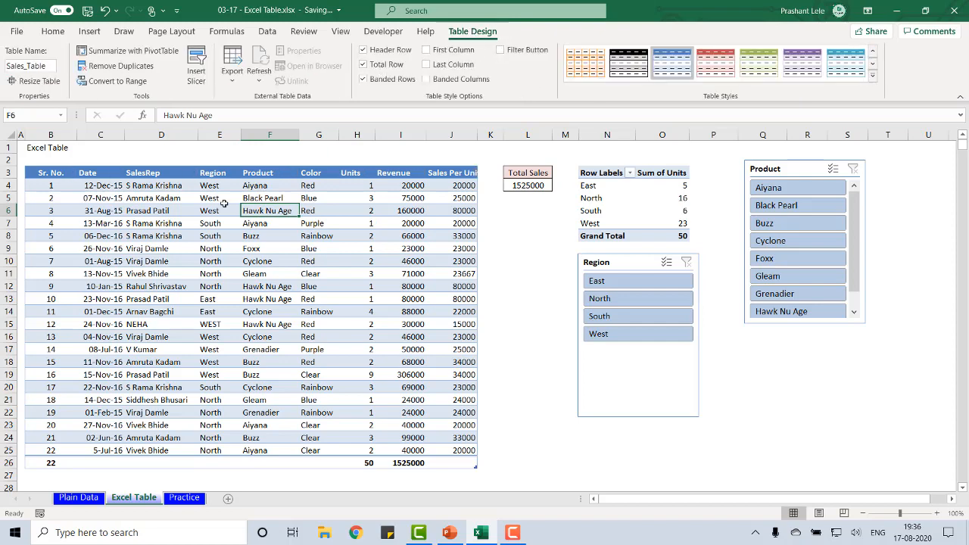
# With the header filter buttons hidden, filter the table by the East, North, South and West regions in turn using the slicer
pyautogui.click(631, 280)
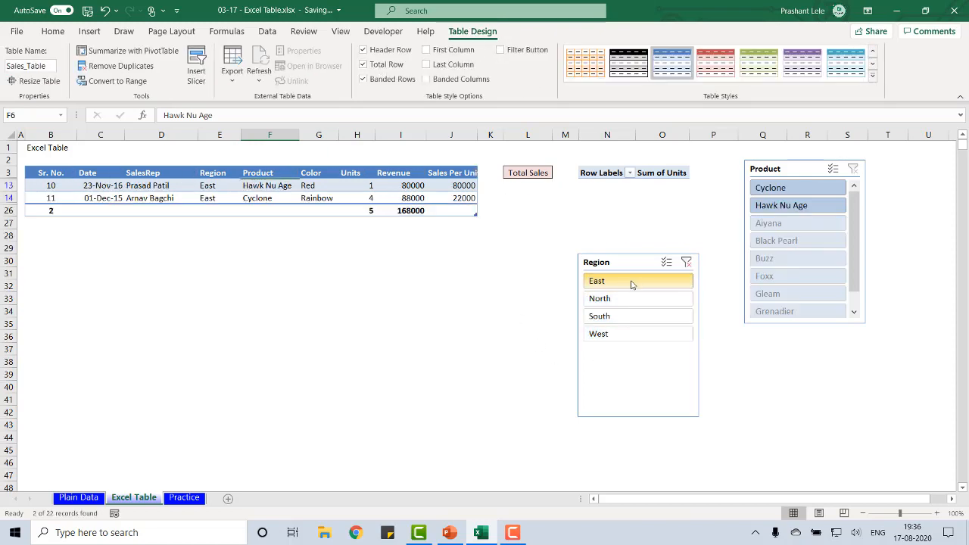
pyautogui.click(622, 300)
pyautogui.click(618, 315)
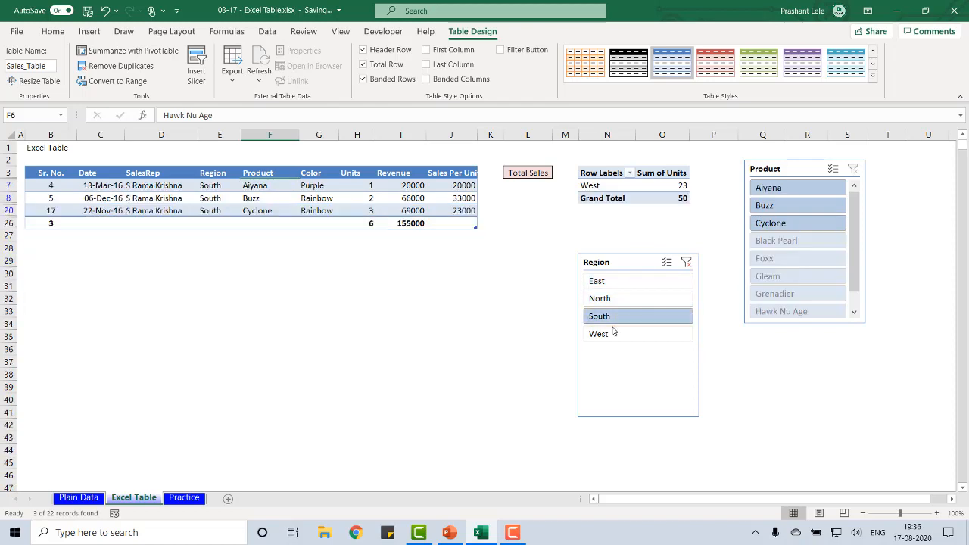
pyautogui.click(616, 333)
# Narrow the West records with the Product slicer to Black Pearl, Buzz, Cyclone and Grenadier in turn
pyautogui.click(786, 206)
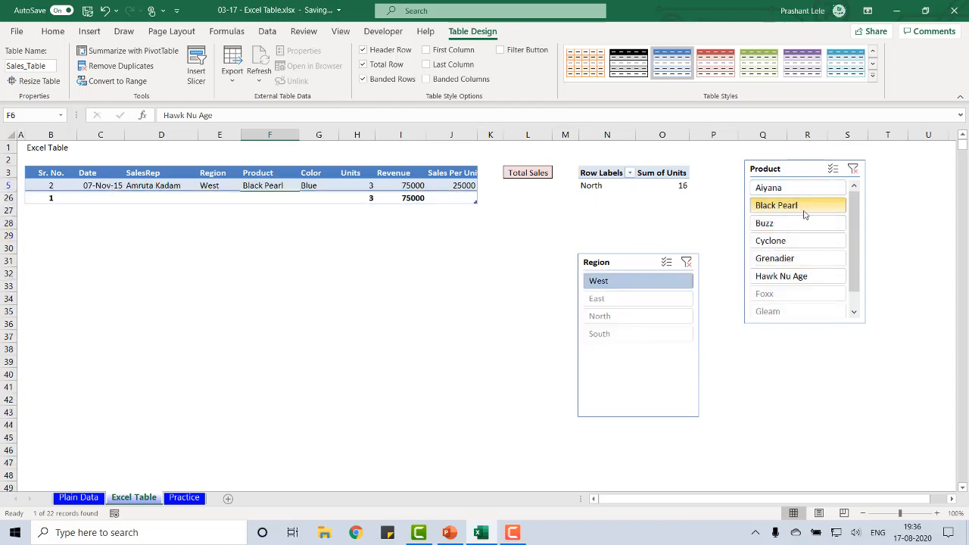
pyautogui.click(777, 221)
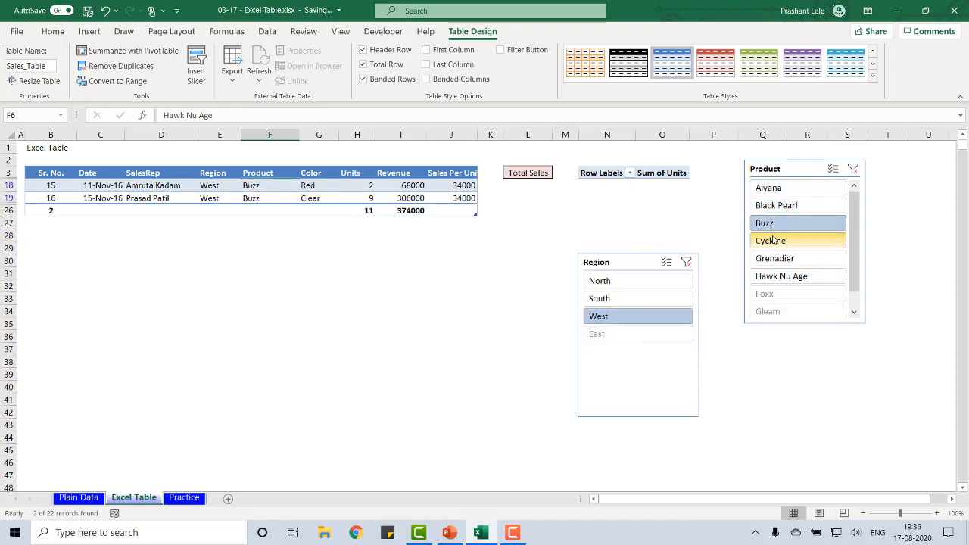
pyautogui.click(772, 240)
pyautogui.click(771, 262)
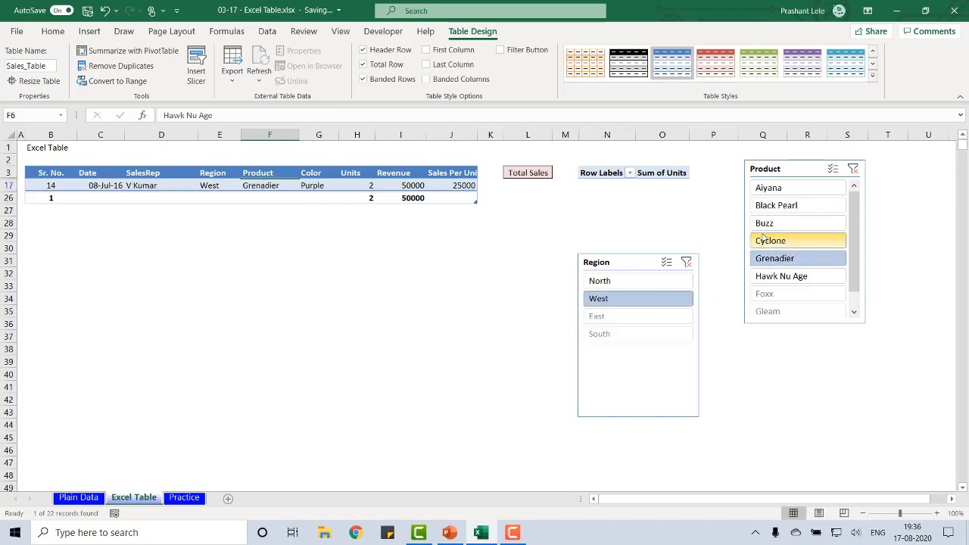
# Delete the Product and Region slicers from the sheet
pyautogui.click(794, 167)
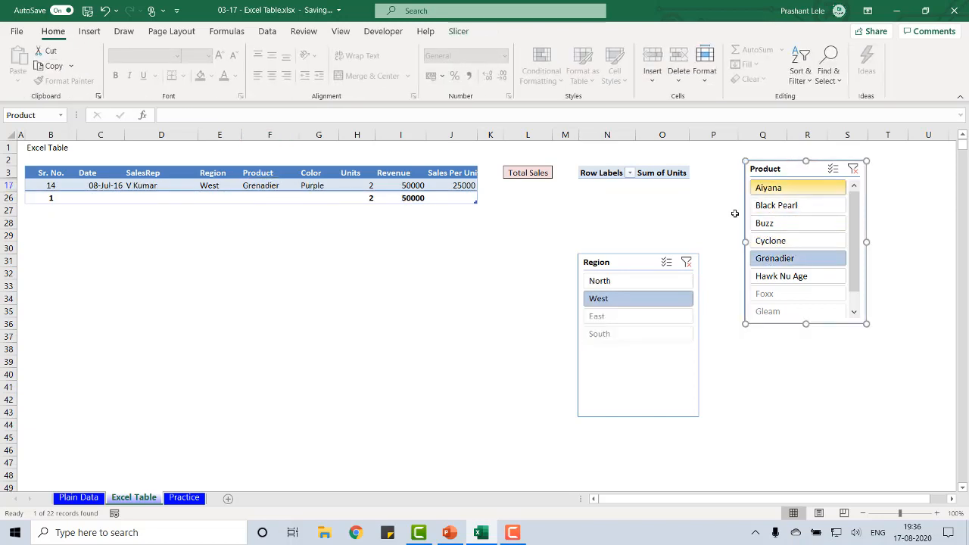
pyautogui.keyDown('ctrl'); pyautogui.click(638, 265); pyautogui.keyUp('ctrl')
pyautogui.press('Delete')
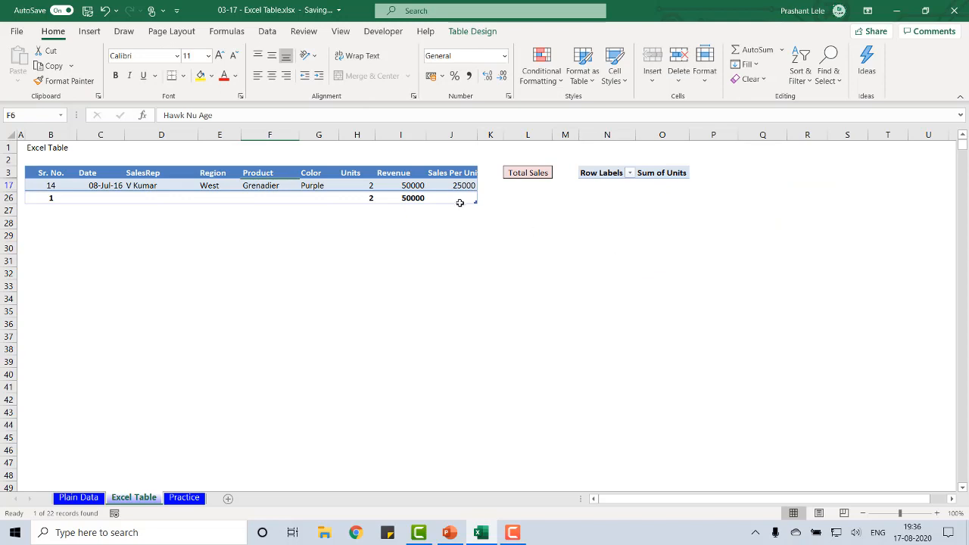
# Show the filter buttons in the sales table's header row again
pyautogui.click(360, 173)
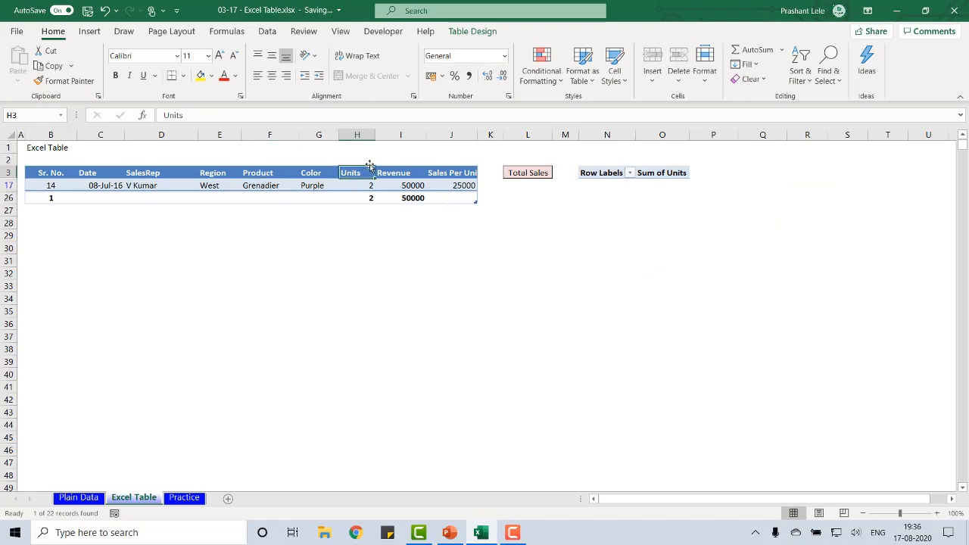
pyautogui.click(493, 34)
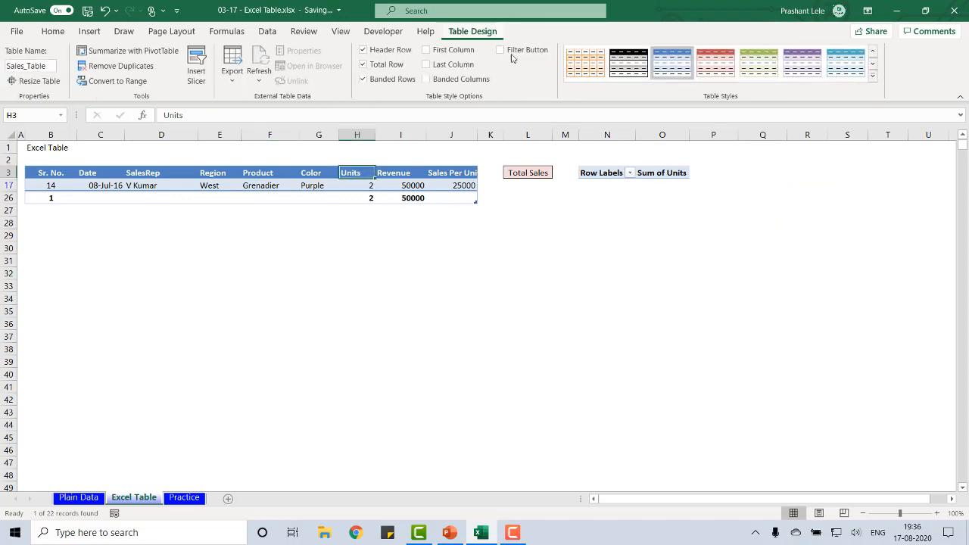
pyautogui.click(500, 50)
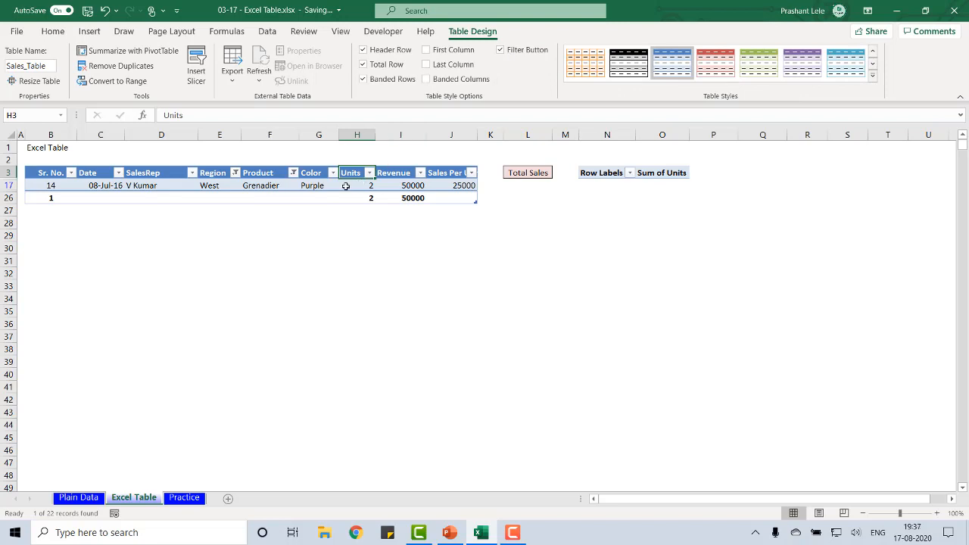
# Select all entries in the Region column's filter to remove its restriction
pyautogui.press('Left')
pyautogui.press('Left')
pyautogui.press('Left')
pyautogui.hotkey('alt', 'Down')
pyautogui.press('Down')
pyautogui.press('Down')
pyautogui.press('Down')
pyautogui.press('Down')
pyautogui.press('Down')
pyautogui.press('Down')
pyautogui.press('Down')
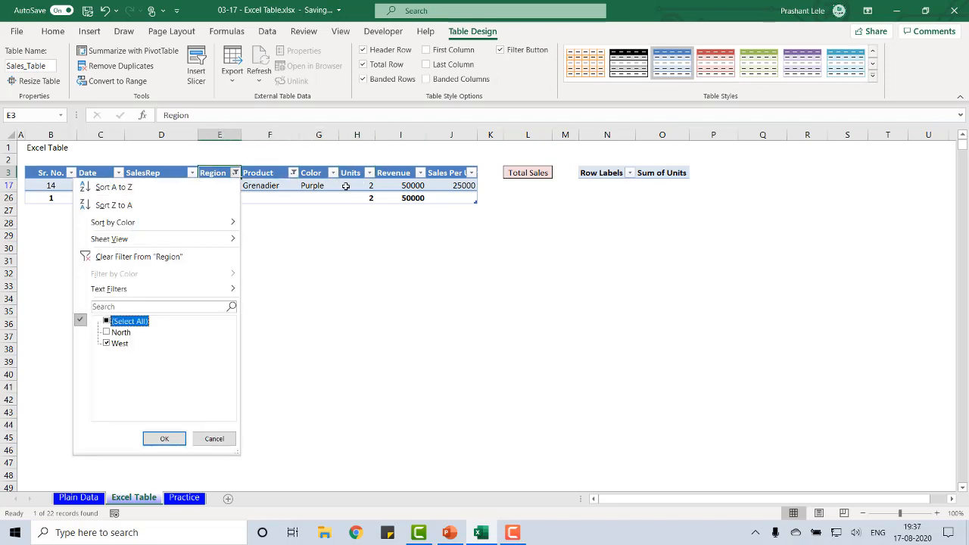
pyautogui.press('space')
pyautogui.press('Return')
# Select all entries in the Product column's filter to bring back every record
pyautogui.press('Right')
pyautogui.press('Right')
pyautogui.press('Left')
pyautogui.hotkey('alt', 'Down')
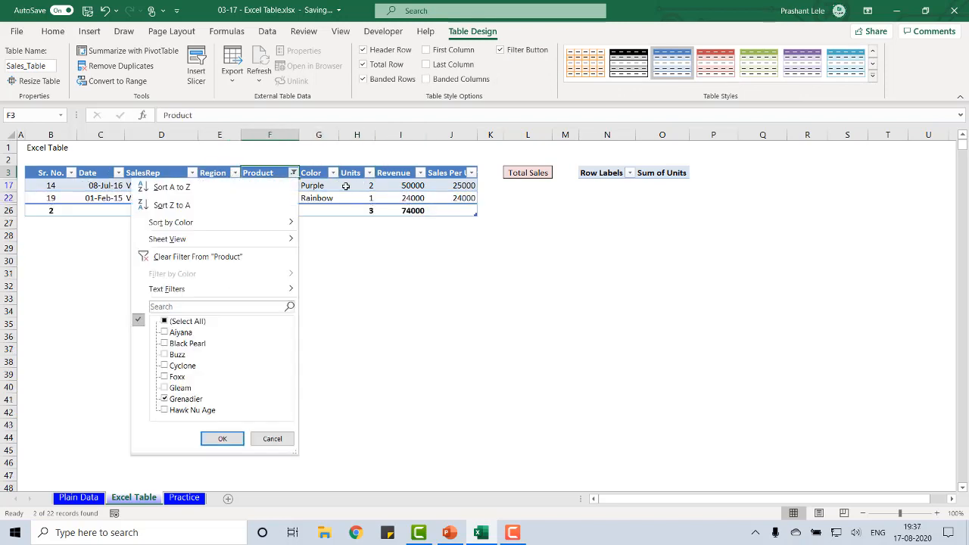
pyautogui.press('Down')
pyautogui.press('Down')
pyautogui.press('Down')
pyautogui.press('Down')
pyautogui.press('Down')
pyautogui.press('Down')
pyautogui.press('Down')
pyautogui.press('space')
pyautogui.press('Return')
pyautogui.press('Right')
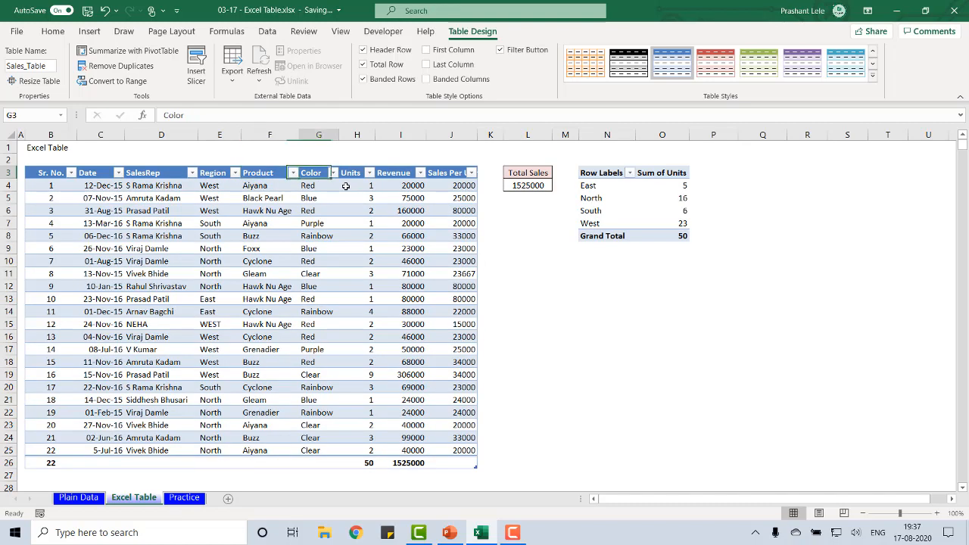
pyautogui.press('Right')
pyautogui.hotkey('ctrl', 'Down')
pyautogui.press('Right')
pyautogui.hotkey('ctrl', 'Up')
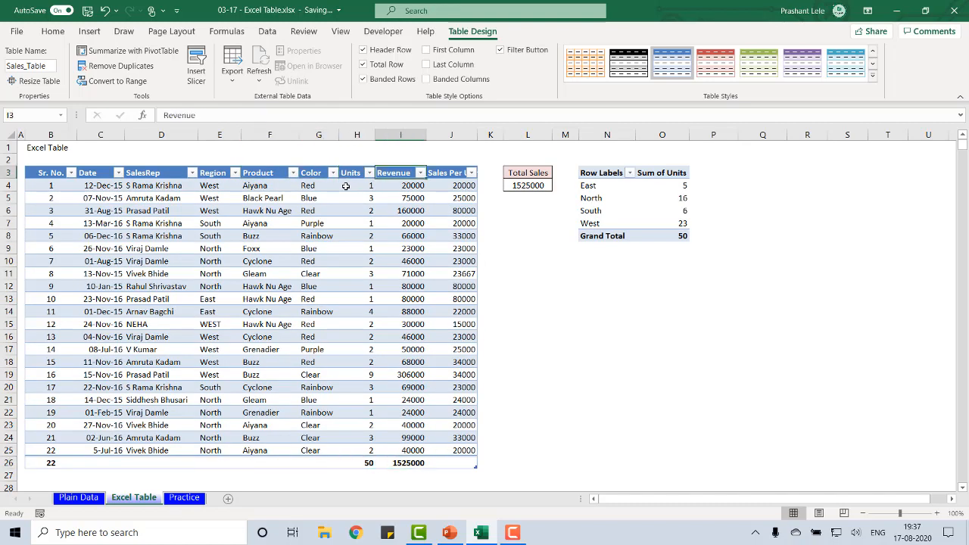
pyautogui.press('Right')
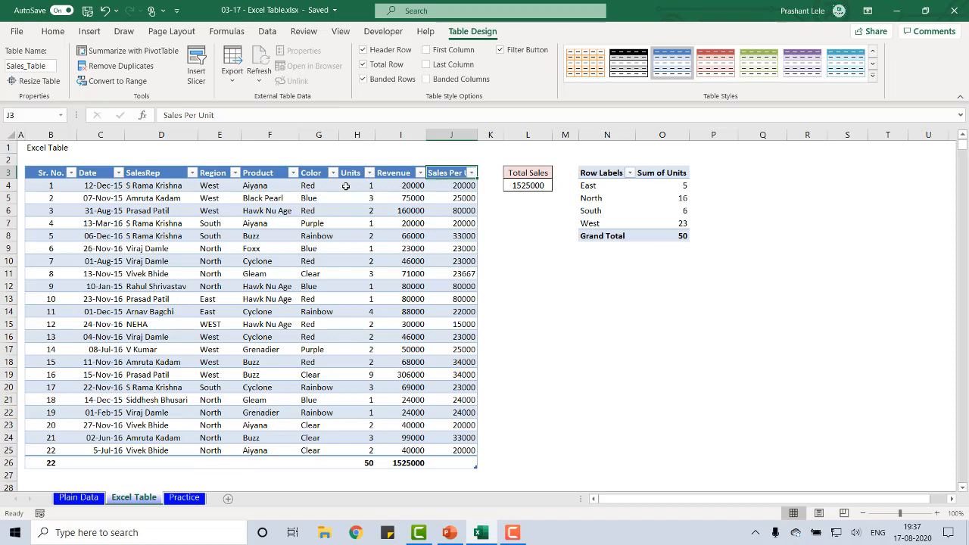
pyautogui.hotkey('ctrl', 'Down')
pyautogui.press('Down')
pyautogui.press('Down')
pyautogui.press('Down')
pyautogui.press('Down')
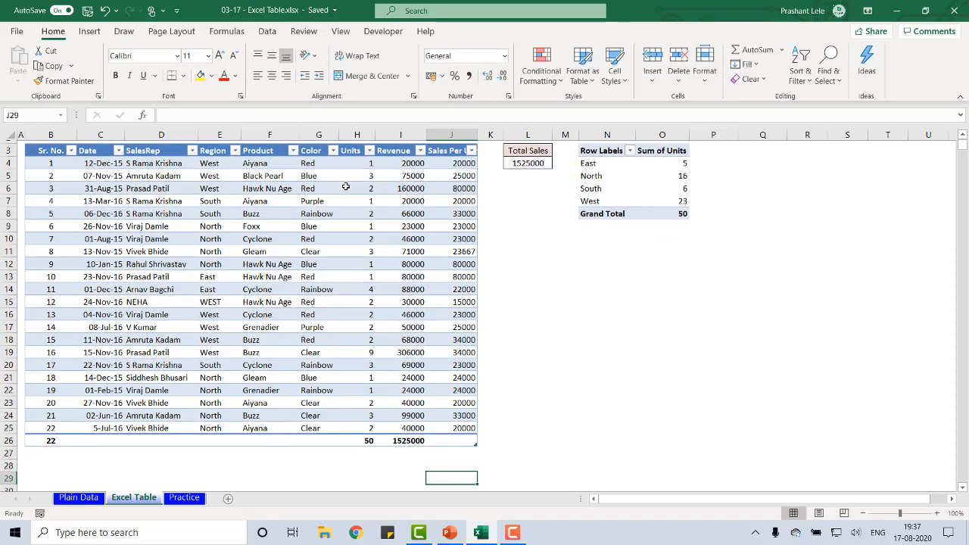
# Select the Sr. No. total cell in the table's total row to view its formula
pyautogui.press('Up')
pyautogui.press('Up')
pyautogui.press('Up')
pyautogui.press('Left')
pyautogui.press('Left')
pyautogui.press('Left')
pyautogui.press('Left')
pyautogui.press('Left')
pyautogui.press('Left')
pyautogui.press('Left')
pyautogui.press('Left')
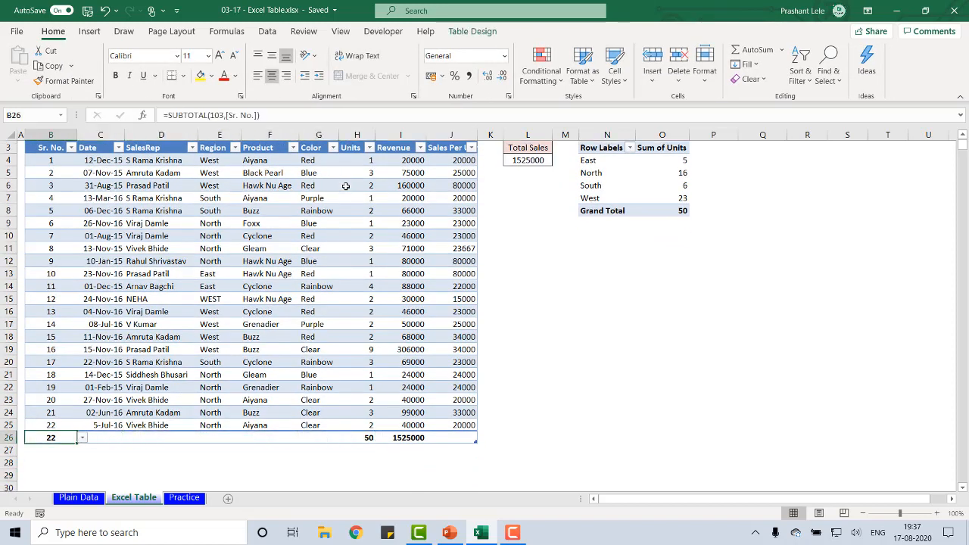
# Turn the sales table's total row off and back on
pyautogui.hotkey('ctrl', 'Right')
pyautogui.press('Right')
pyautogui.press('Right')
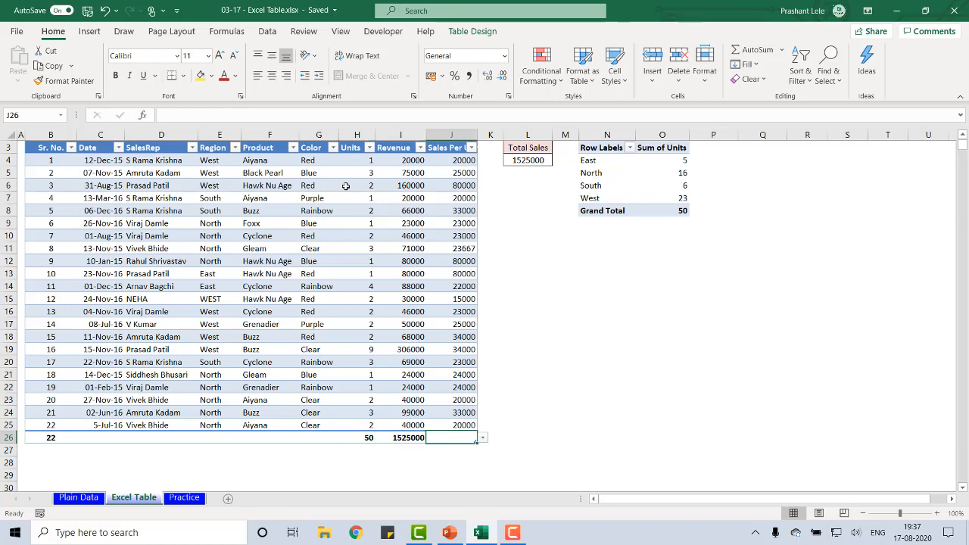
pyautogui.click(475, 32)
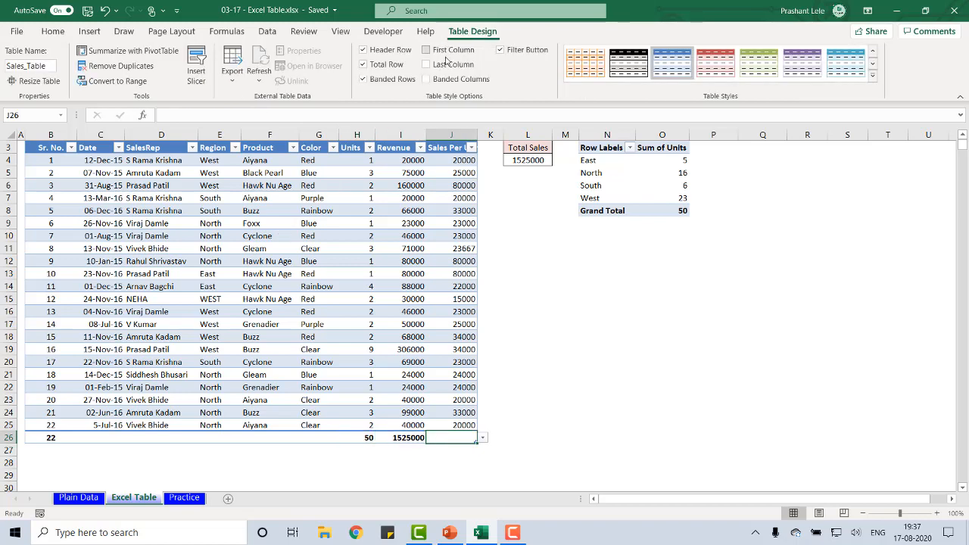
pyautogui.click(364, 65)
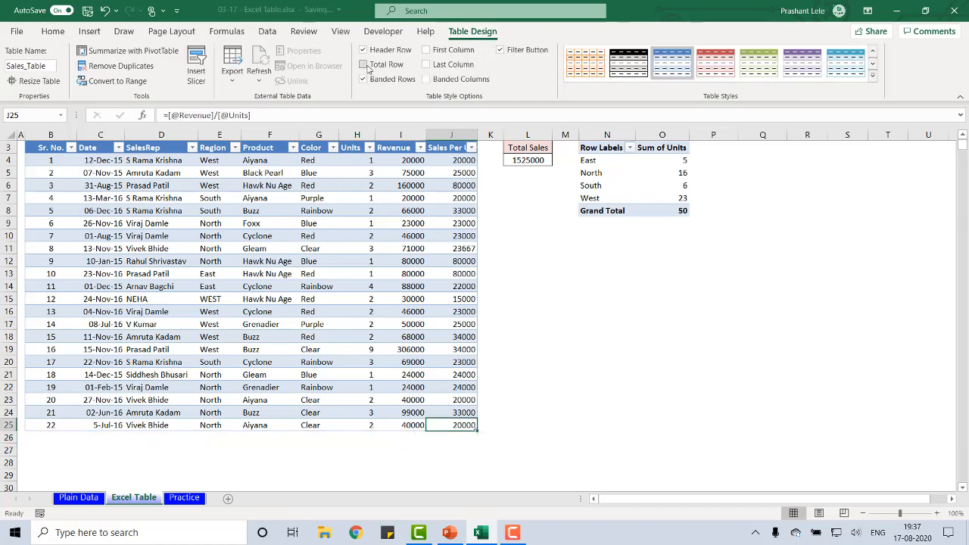
pyautogui.click(364, 65)
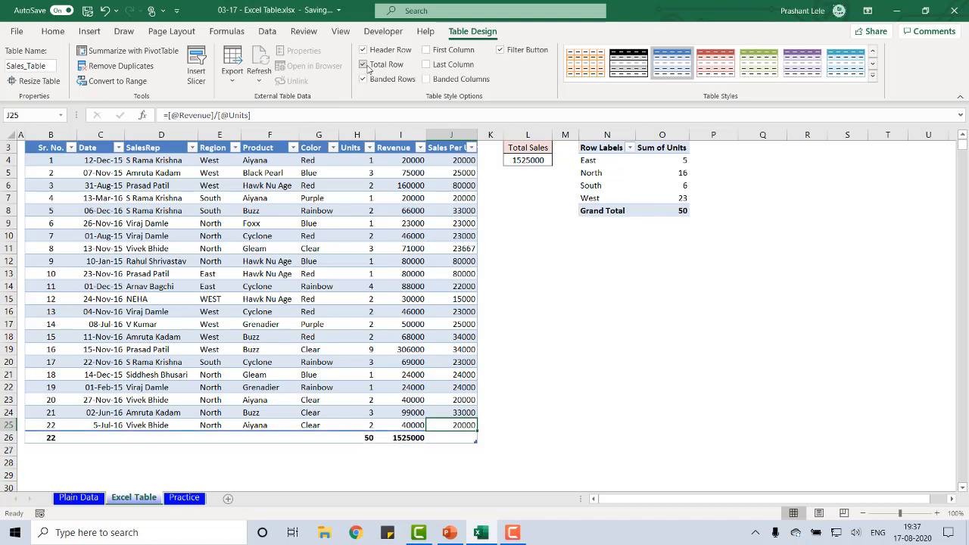
# Examine the Sales Per Unit column from its empty total cell up to its header
pyautogui.press('Down')
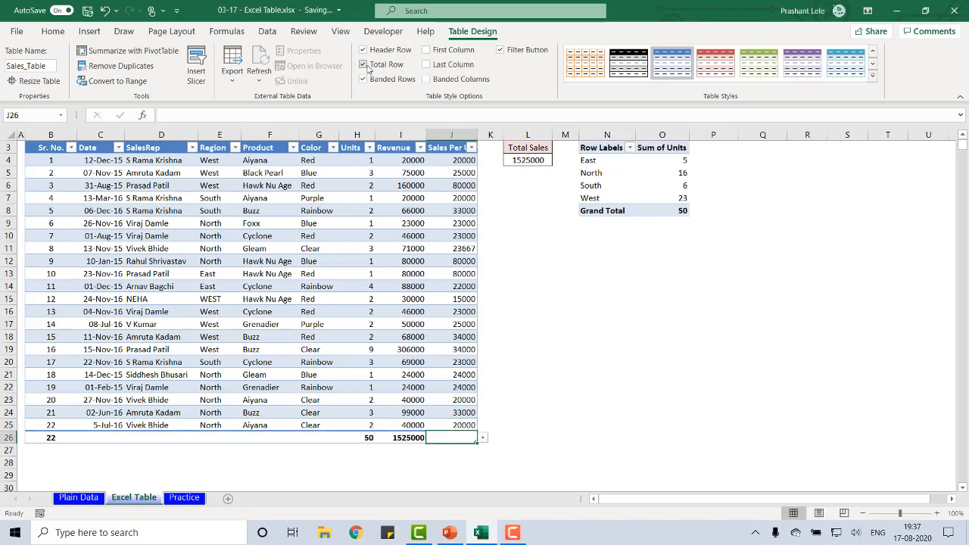
pyautogui.press('alt')
pyautogui.press('Escape')
pyautogui.hotkey('ctrl', 'Up')
pyautogui.hotkey('ctrl', 'Up')
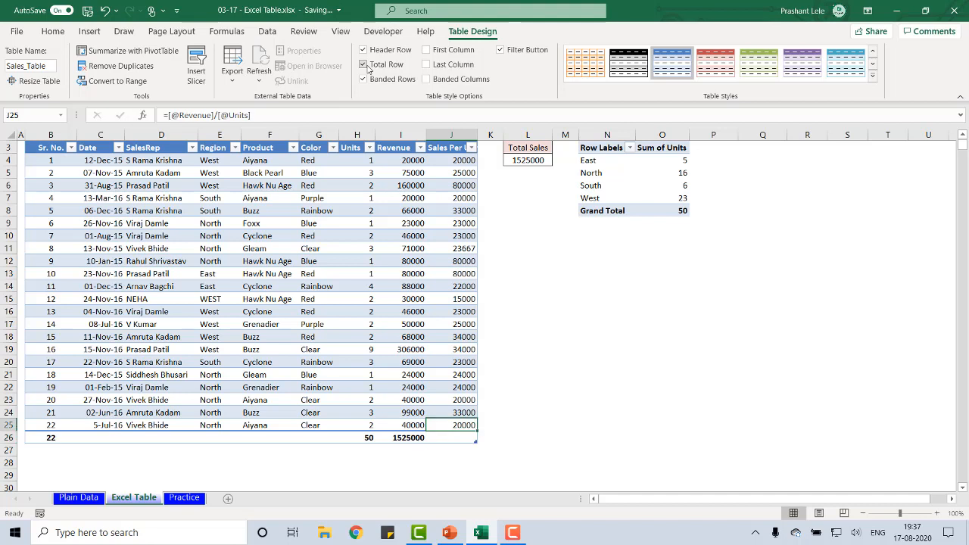
pyautogui.press('Down')
pyautogui.press('Down')
pyautogui.press('Up')
pyautogui.press('Left')
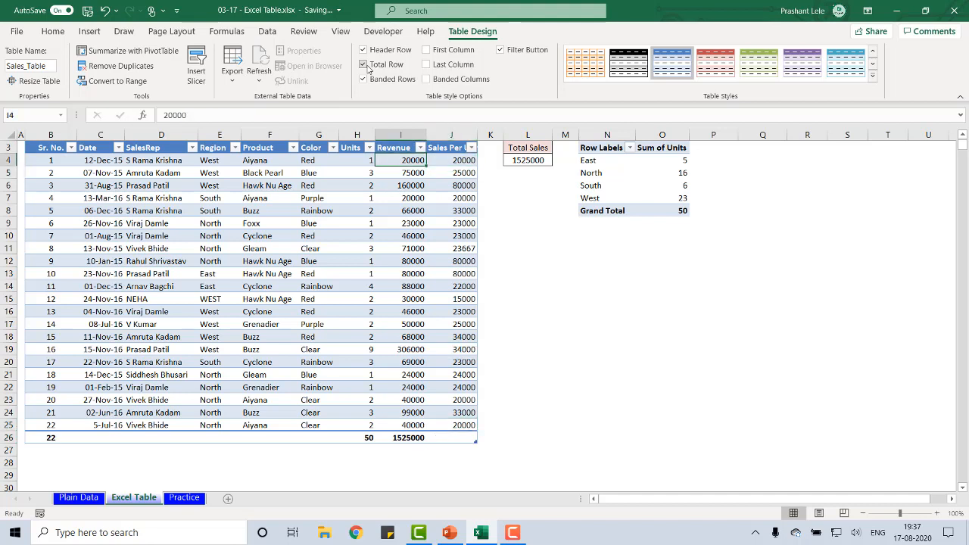
pyautogui.press('Right')
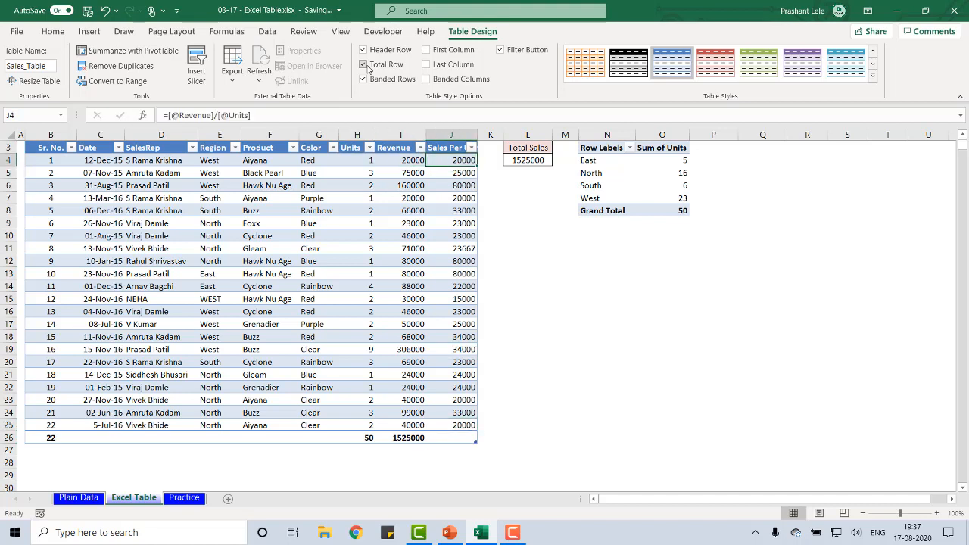
pyautogui.press('Up')
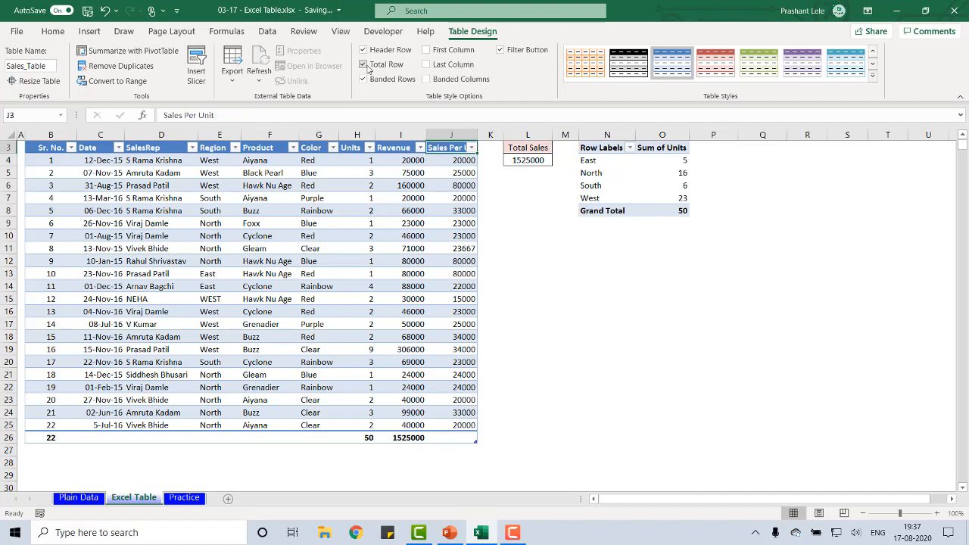
# Set the Sales Per Unit column's total to Average
pyautogui.press('Down')
pyautogui.hotkey('ctrl', 'shift', 'Down')
pyautogui.hotkey('ctrl', 'Down')
pyautogui.press('Down')
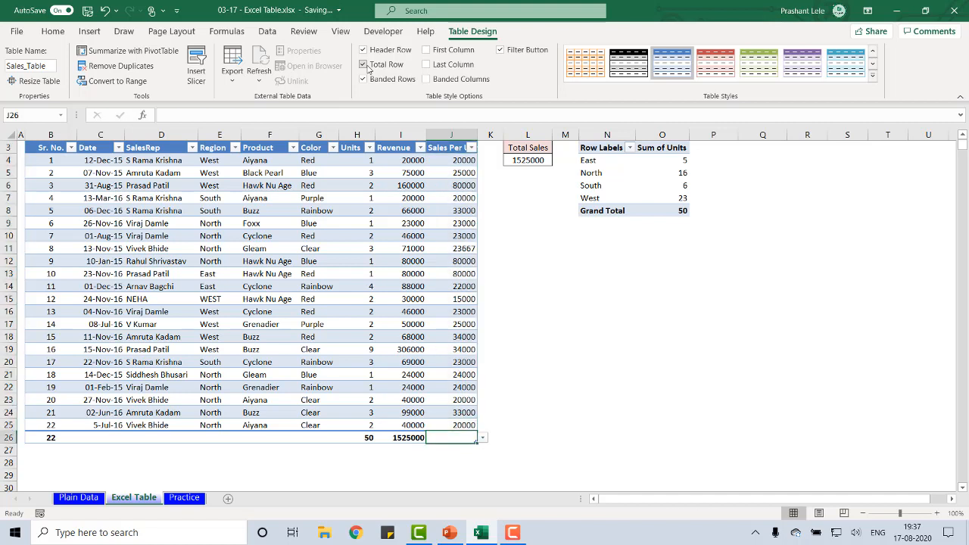
pyautogui.hotkey('alt', 'Down')
pyautogui.press('Escape')
pyautogui.click(482, 439)
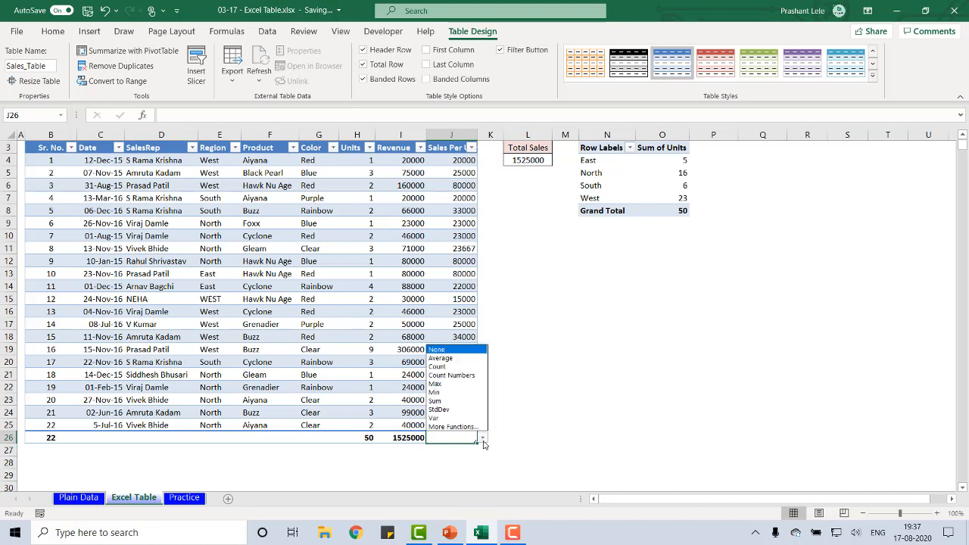
pyautogui.click(450, 362)
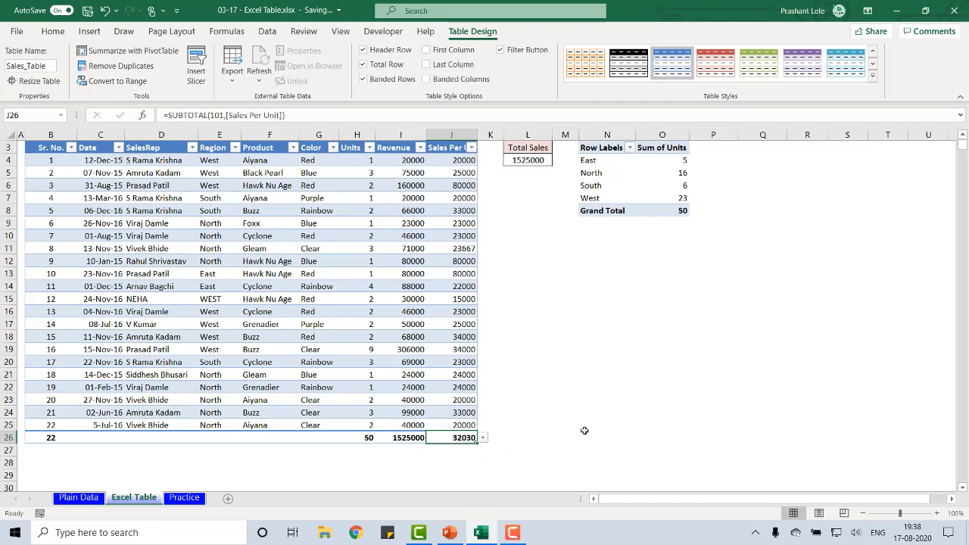
# Set the Color column's total to Count in the table's total row
pyautogui.press('Left')
pyautogui.press('Left')
pyautogui.press('Left')
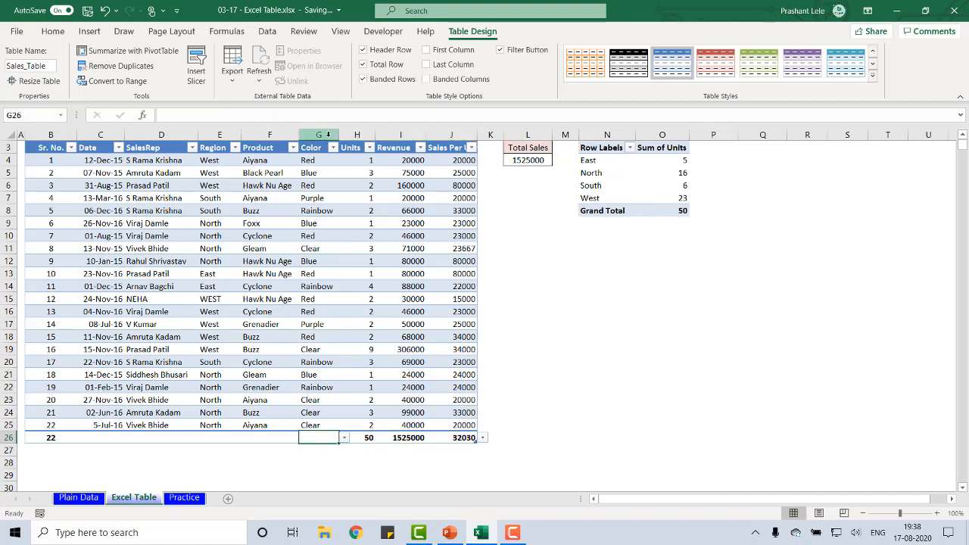
pyautogui.click(345, 438)
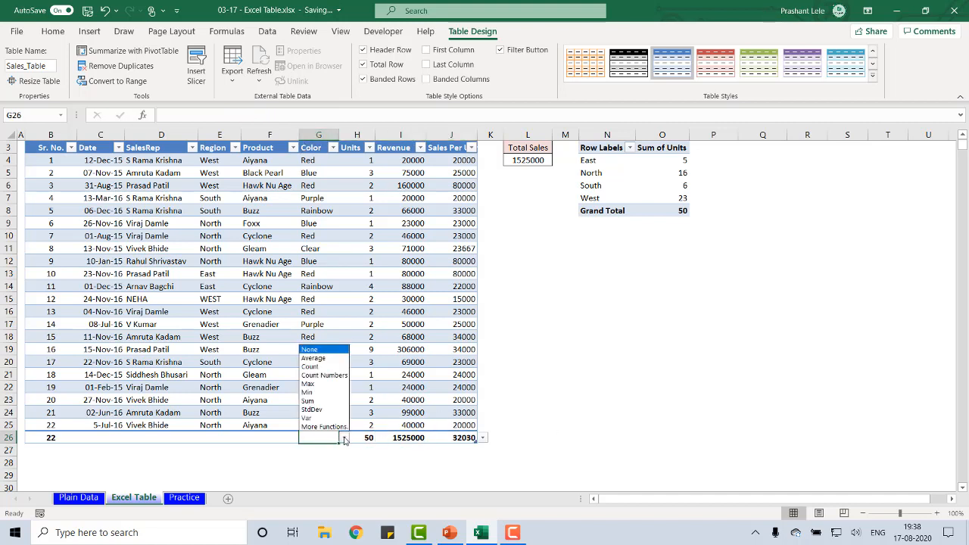
pyautogui.click(319, 366)
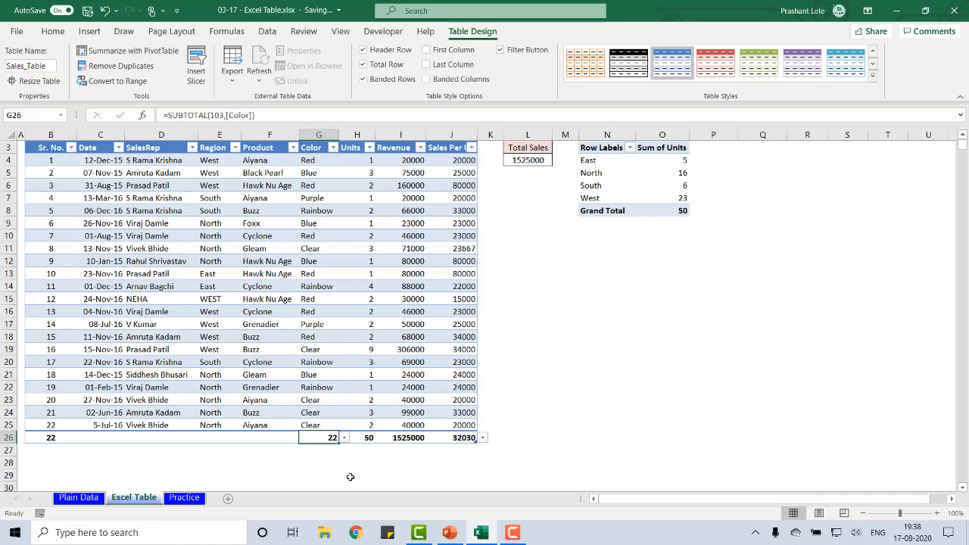
# Change the Sr. No. column's total in the total row to Count Numbers
pyautogui.press('Down')
pyautogui.press('Up')
pyautogui.press('Left')
pyautogui.press('Left')
pyautogui.press('Left')
pyautogui.press('Left')
pyautogui.press('Left')
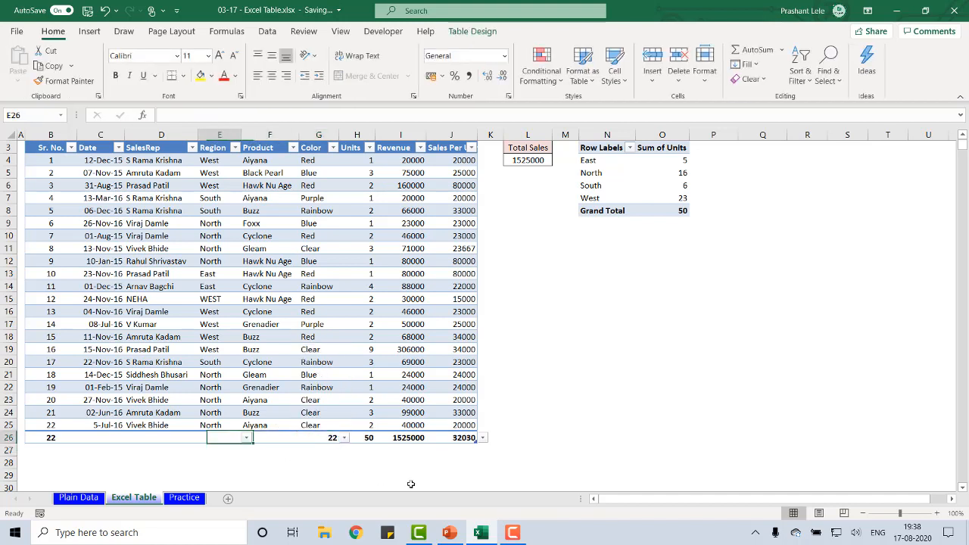
pyautogui.hotkey('ctrl', 'Down')
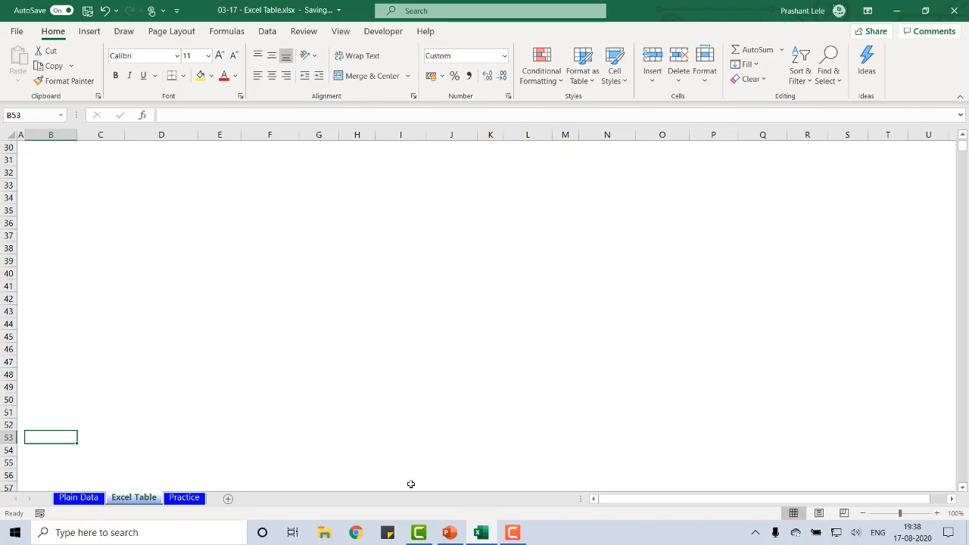
pyautogui.hotkey('ctrl', 'Up')
pyautogui.hotkey('ctrl', 'Up')
pyautogui.hotkey('ctrl', 'Down')
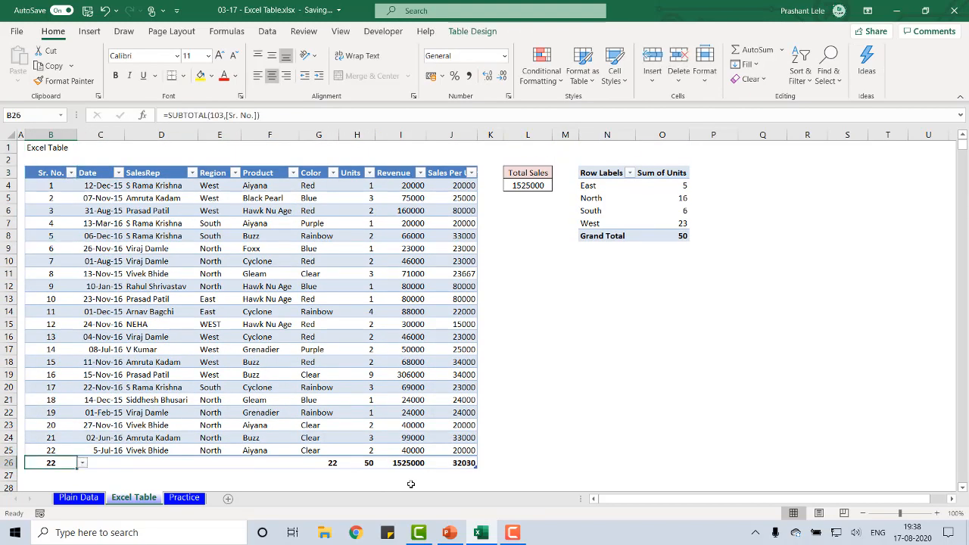
pyautogui.hotkey('alt', 'Down')
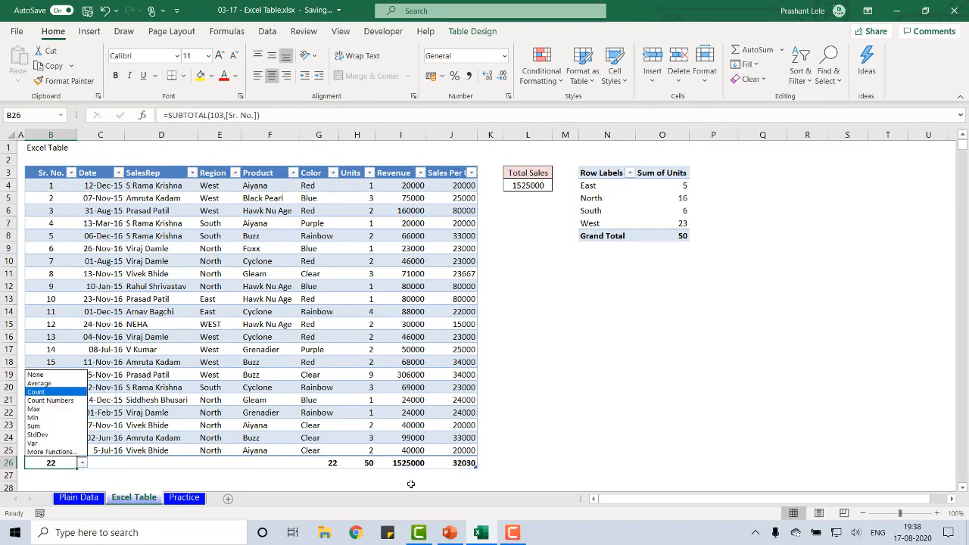
pyautogui.press('Down')
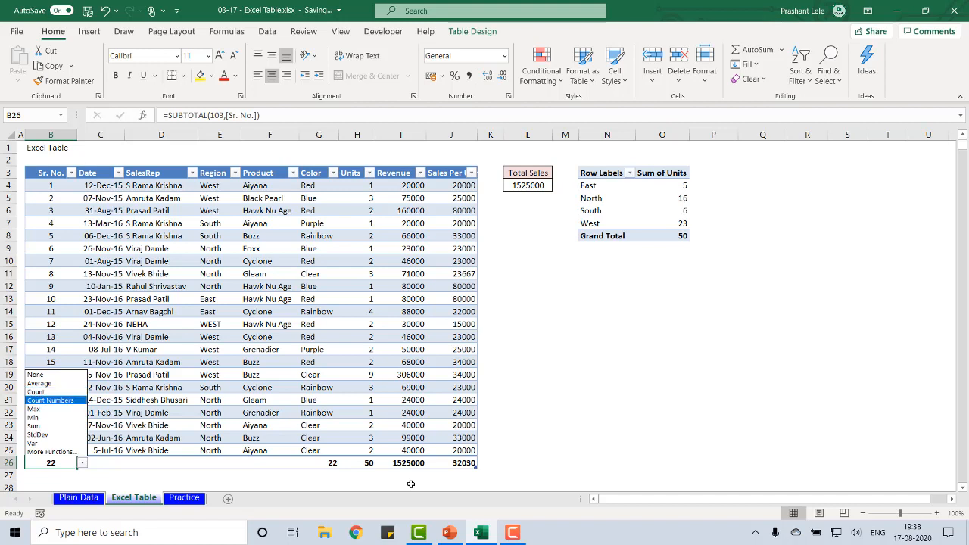
pyautogui.press('Return')
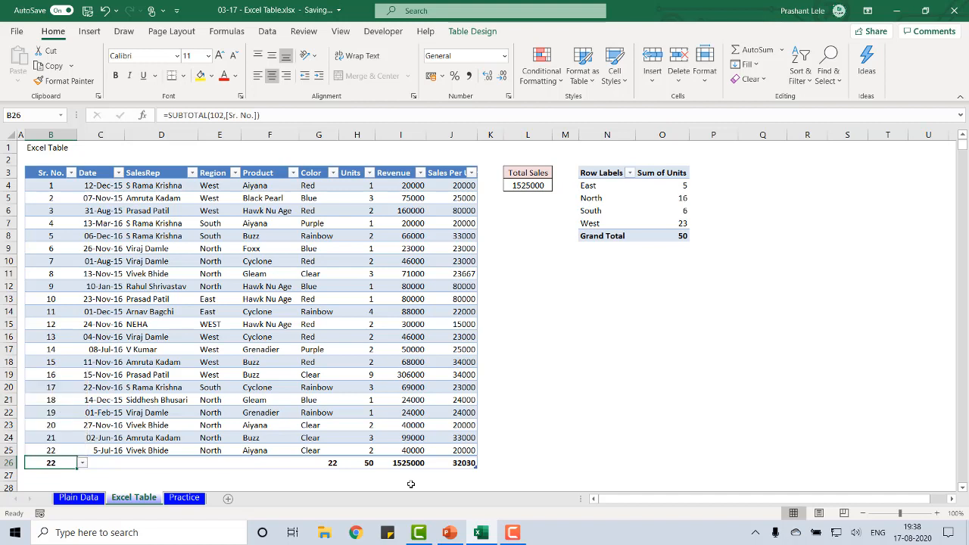
# Look through the summary functions offered for the Revenue total, including StdDev, Var and More Functions, and keep the current one
pyautogui.press('Right')
pyautogui.press('Right')
pyautogui.press('Right')
pyautogui.press('Right')
pyautogui.press('Right')
pyautogui.press('Right')
pyautogui.press('Right')
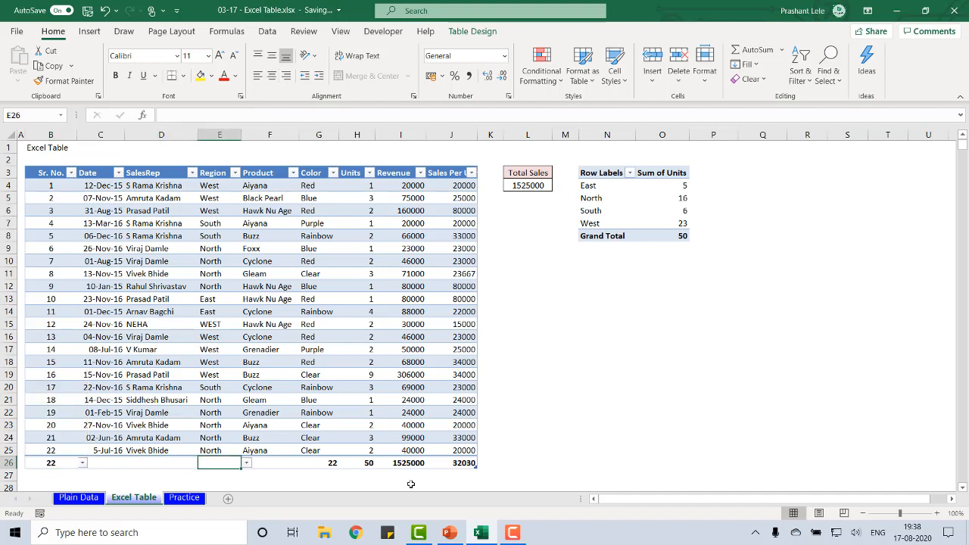
pyautogui.hotkey('alt', 'Down')
pyautogui.press('Down')
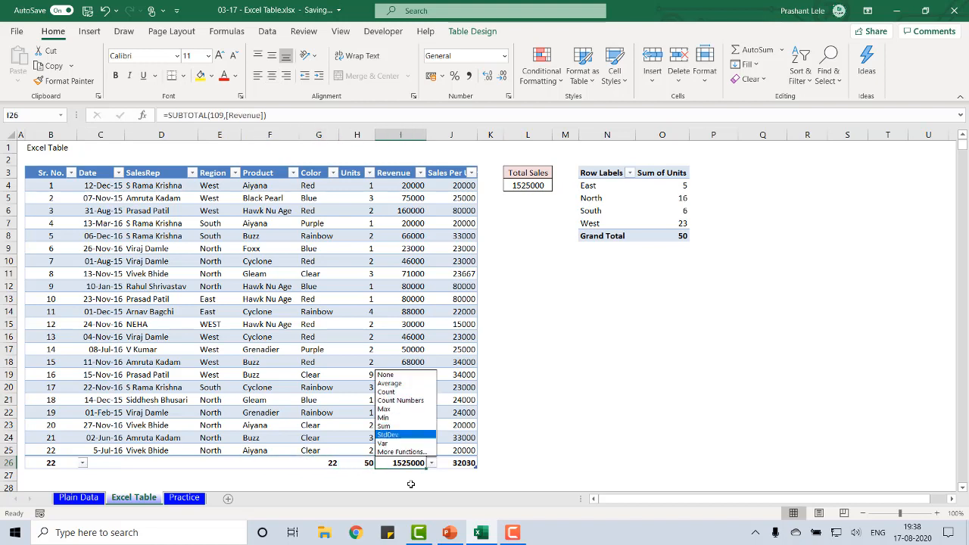
pyautogui.press('Down')
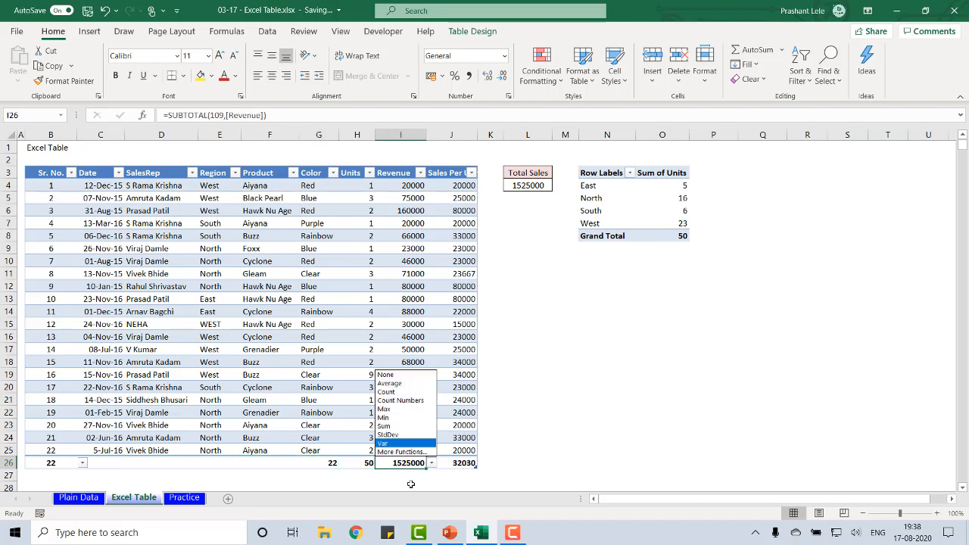
pyautogui.press('Up')
pyautogui.press('Up')
pyautogui.press('Up')
pyautogui.press('Up')
pyautogui.press('Up')
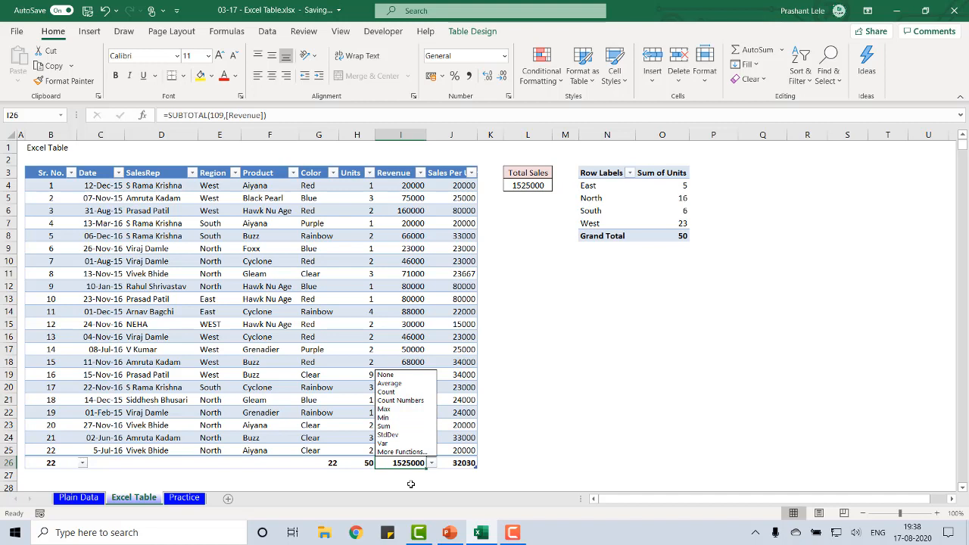
pyautogui.press('Down')
pyautogui.press('Down')
pyautogui.press('Down')
pyautogui.press('Down')
pyautogui.press('Down')
pyautogui.press('Down')
pyautogui.press('Down')
pyautogui.press('Down')
pyautogui.press('Down')
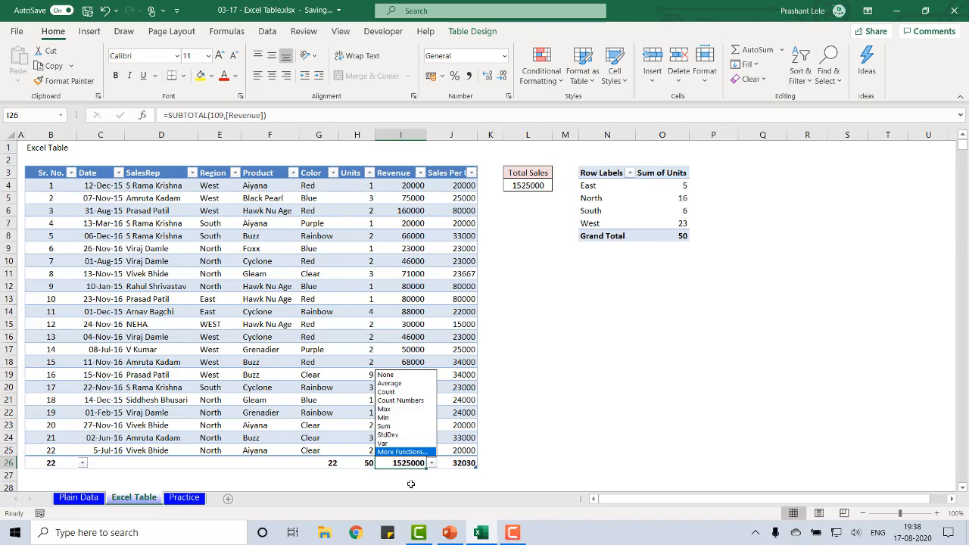
pyautogui.press('Escape')
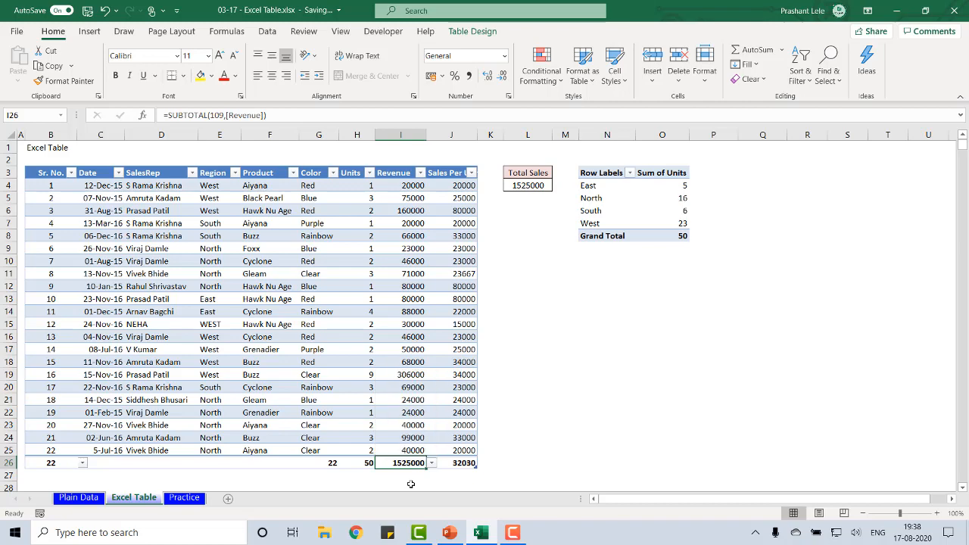
# On the Plain Data sheet, add a SUM of the Revenue column in cell I26, directly below the data
pyautogui.click(79, 497)
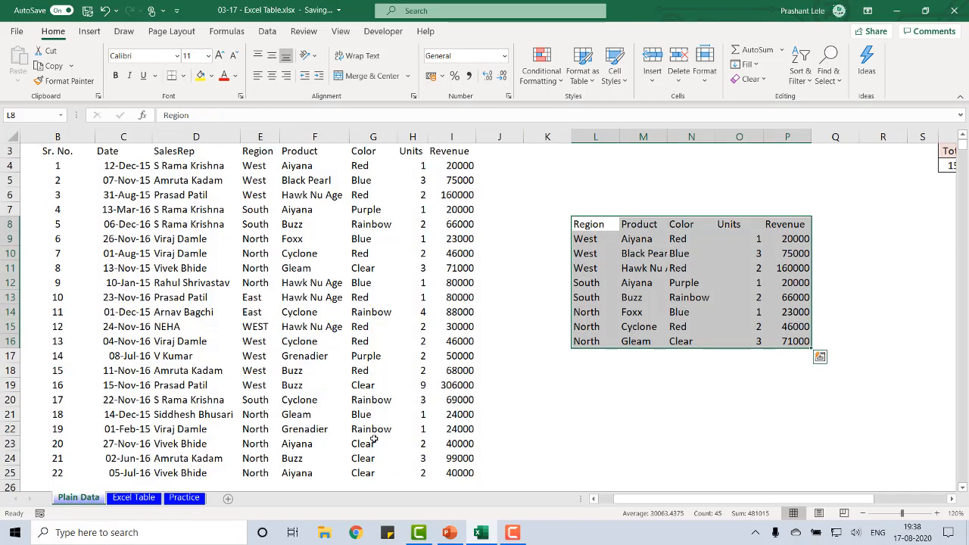
pyautogui.click(387, 435)
pyautogui.press('Right')
pyautogui.press('Right')
pyautogui.press('Down')
pyautogui.press('Down')
pyautogui.press('Down')
pyautogui.press('Down')
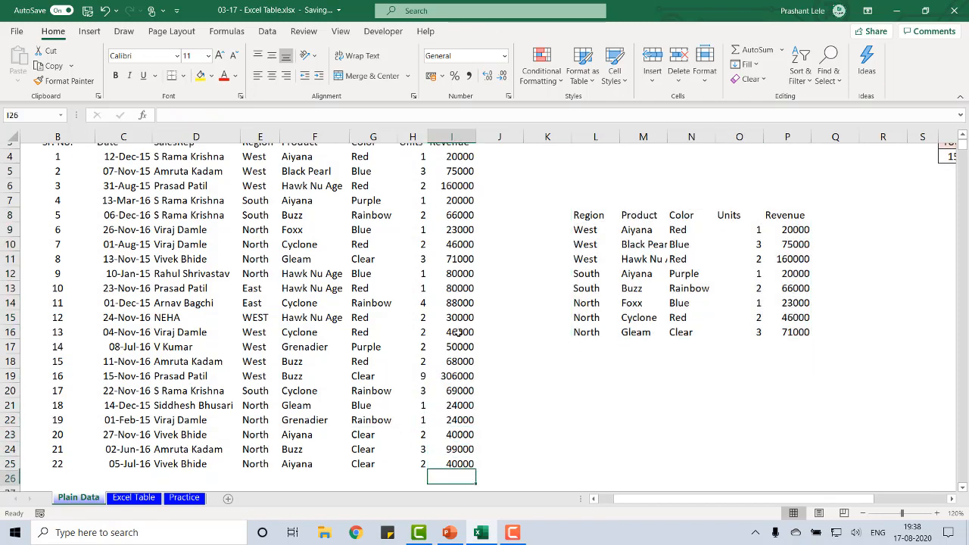
pyautogui.hotkey('alt', '=')
pyautogui.press('Return')
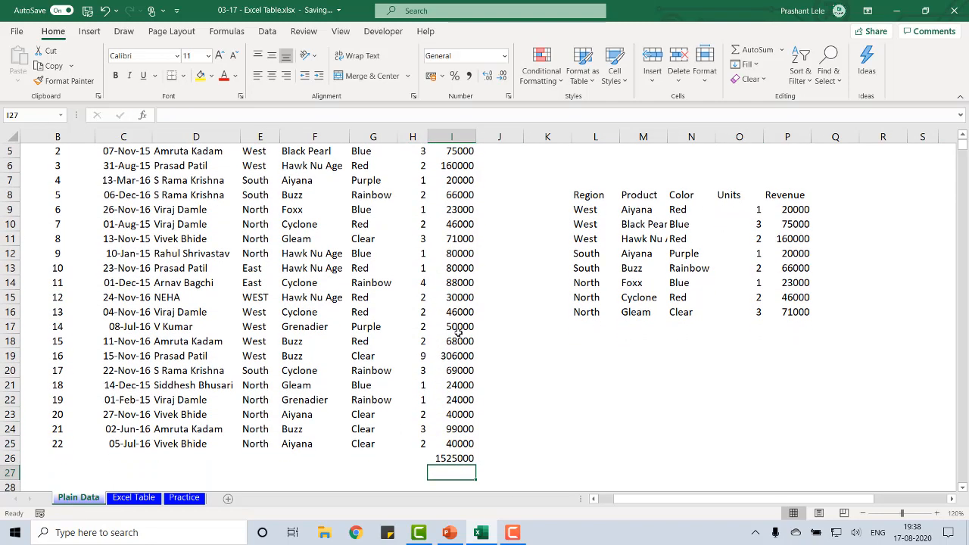
# Check which cells the SUM formula below the plain Revenue data refers to
pyautogui.press('Up')
pyautogui.press('Up')
pyautogui.press('Down')
pyautogui.press('F2')
pyautogui.press('Escape')
pyautogui.press('Up')
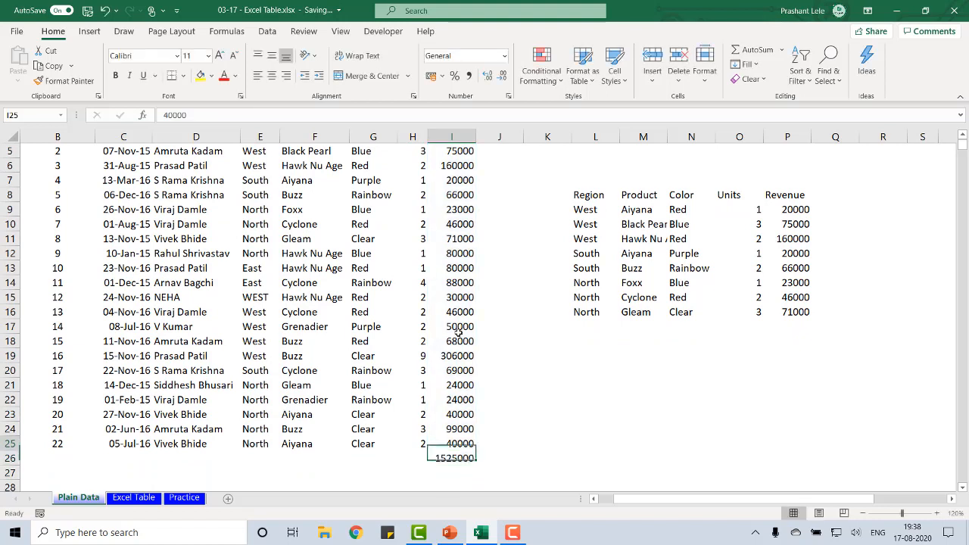
# Insert an empty row above the plain data's Revenue total and inspect the range its SUM formula covers
pyautogui.press('Down')
pyautogui.hotkey('shift', 'space')
pyautogui.hotkey('ctrl', 'shift', '+')
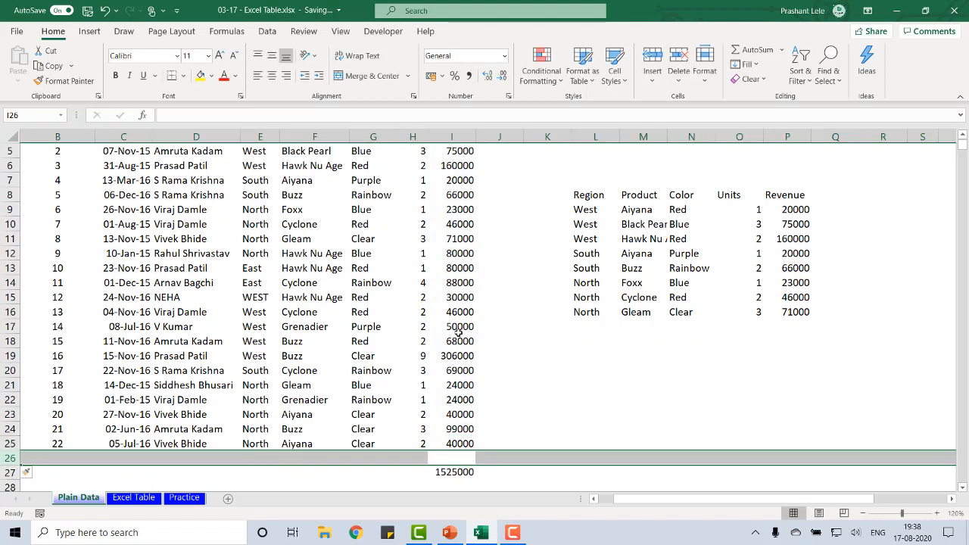
pyautogui.press('Down')
pyautogui.press('F2')
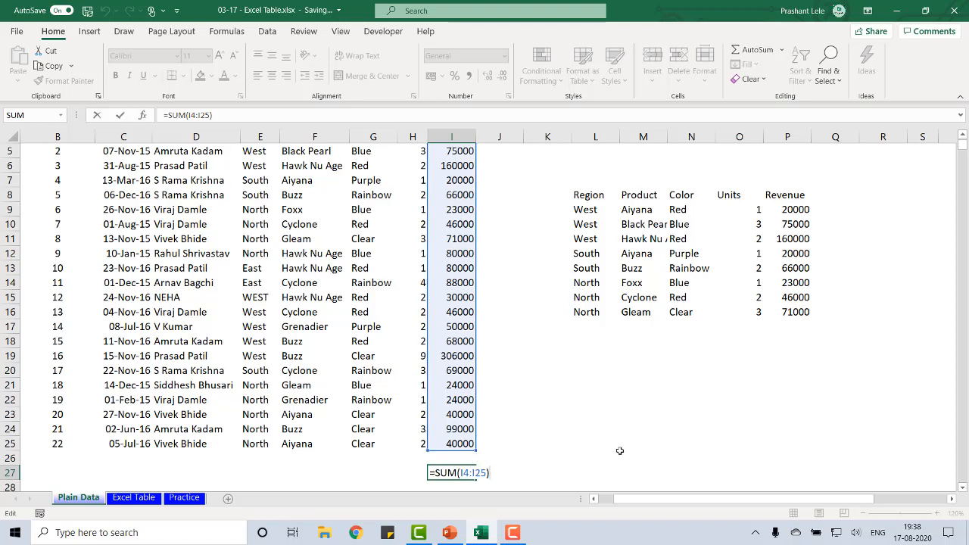
pyautogui.press('Escape')
# Delete the Revenue total from the plain data and select the last Sales Per Unit record on the Excel Table sheet
pyautogui.press('Delete')
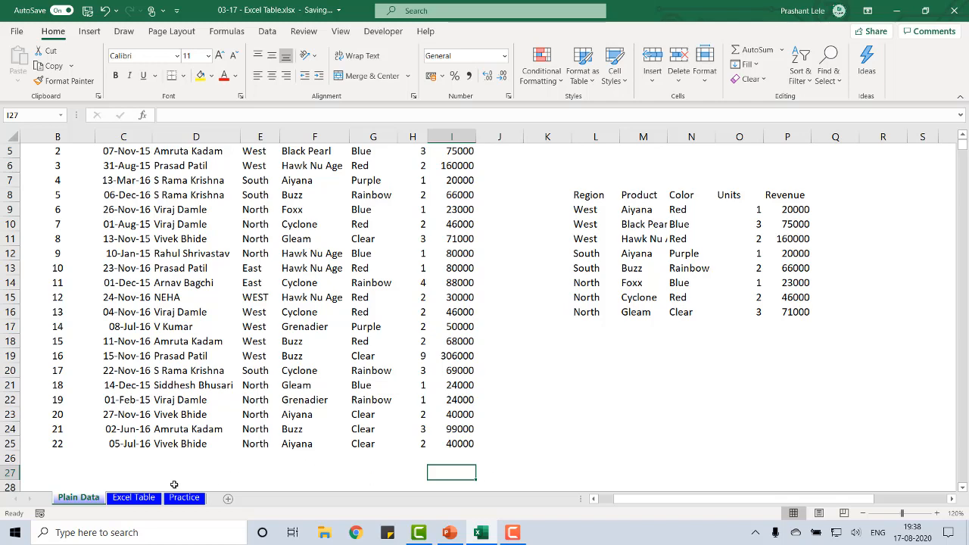
pyautogui.click(136, 498)
pyautogui.click(464, 451)
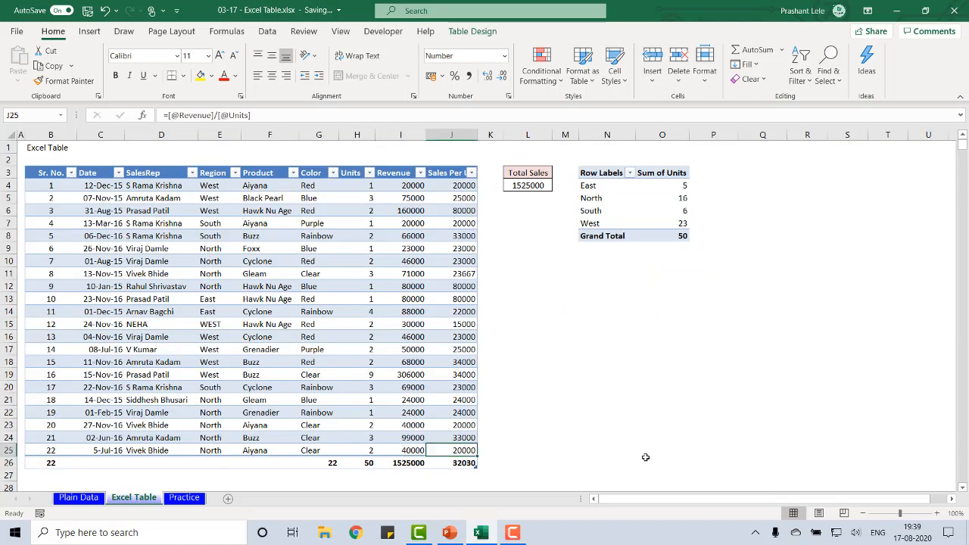
# Add a new record above the Excel table's total row and enter 50000 as its Revenue
pyautogui.press('Tab')
pyautogui.press('Tab')
pyautogui.press('Tab')
pyautogui.press('Tab')
pyautogui.press('Tab')
pyautogui.press('Tab')
pyautogui.press('Tab')
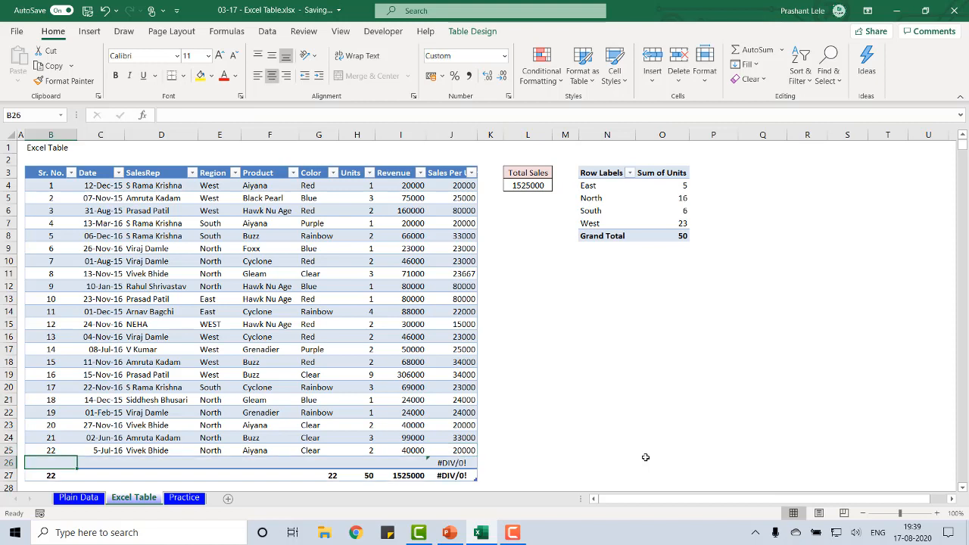
pyautogui.press('Tab')
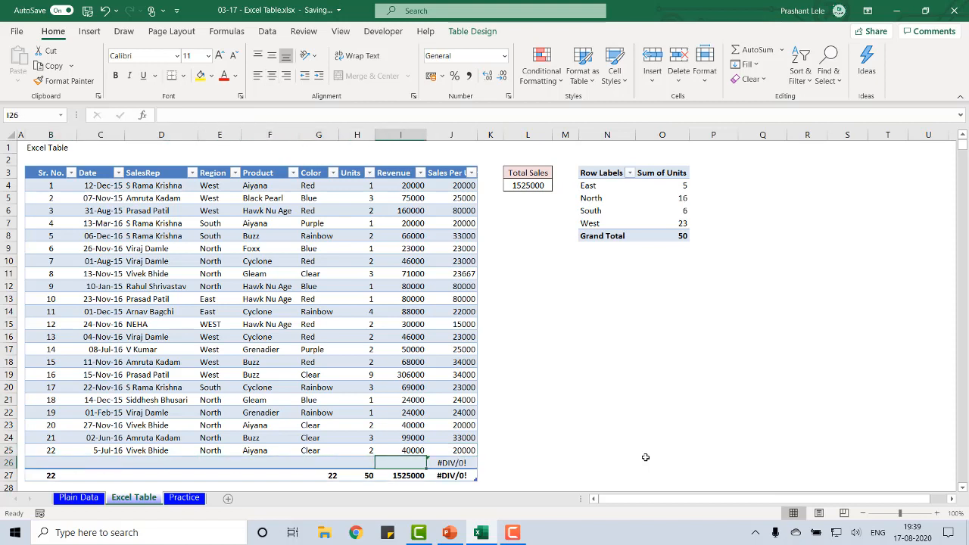
pyautogui.write('50000')
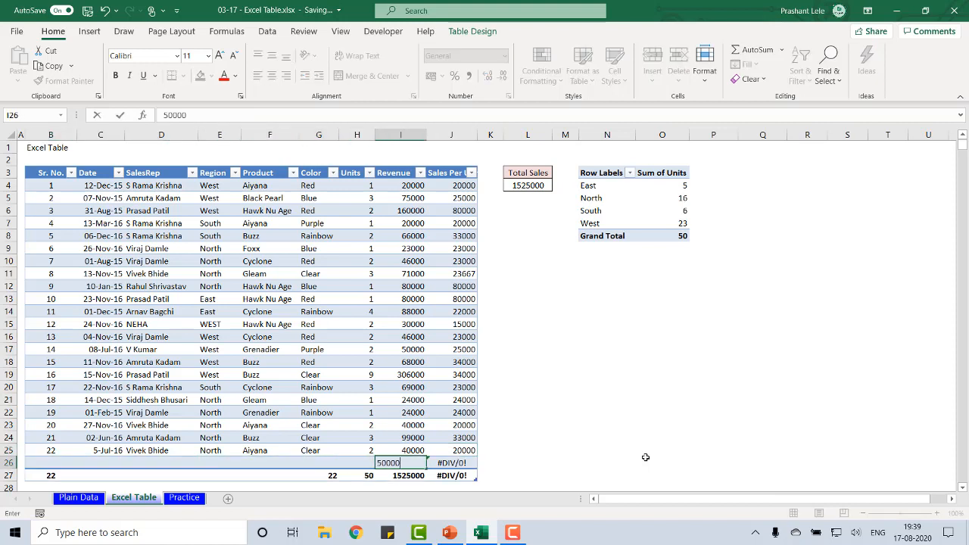
pyautogui.press('Return')
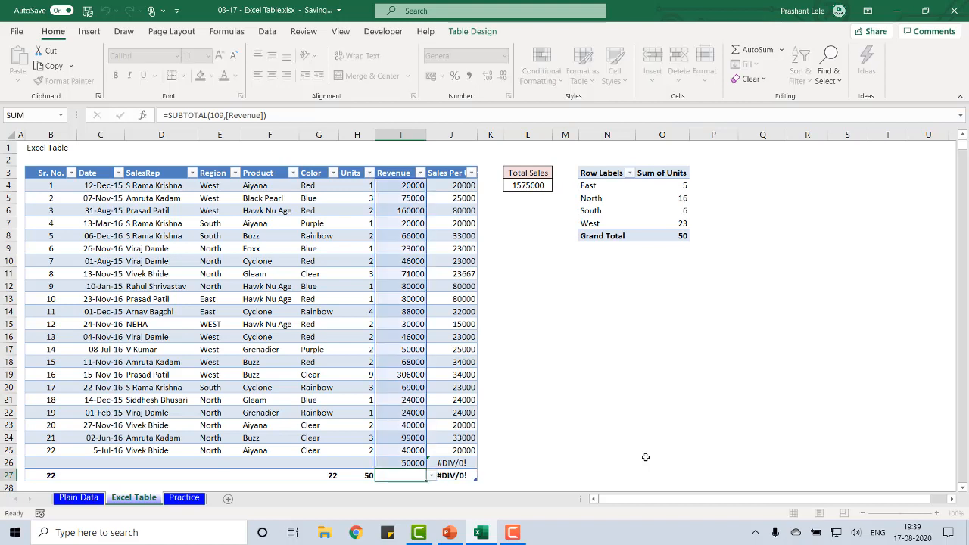
# Delete the new 50000 record from the Excel table and select the Sales Per Unit cell in the total row
pyautogui.press('Up')
pyautogui.hotkey('ctrl', 'shift', 'Left')
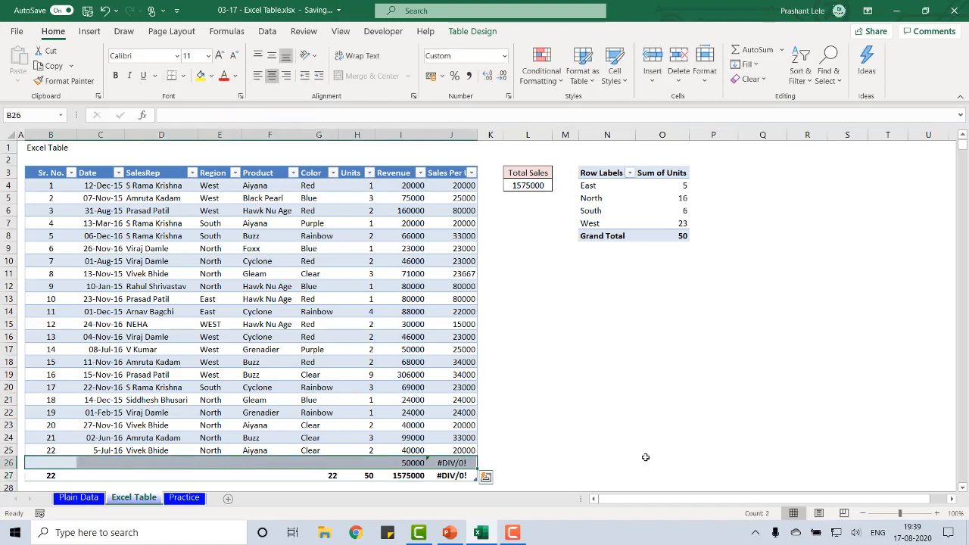
pyautogui.hotkey('ctrl', '-')
pyautogui.hotkey('ctrl', 'Right')
pyautogui.hotkey('ctrl', 'Right')
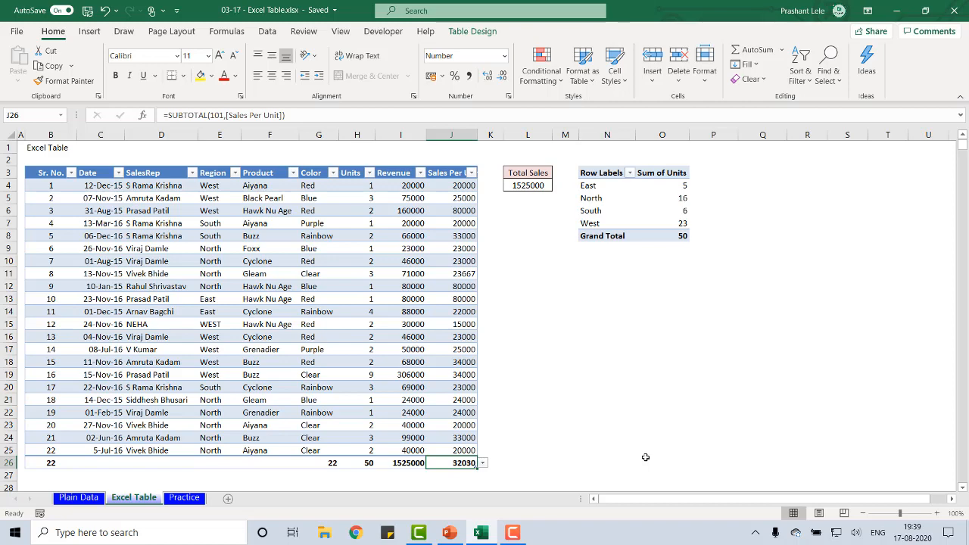
# Switch to the Practice sheet, look over the plain data set and select SalesRep cell D7 inside it
pyautogui.click(178, 498)
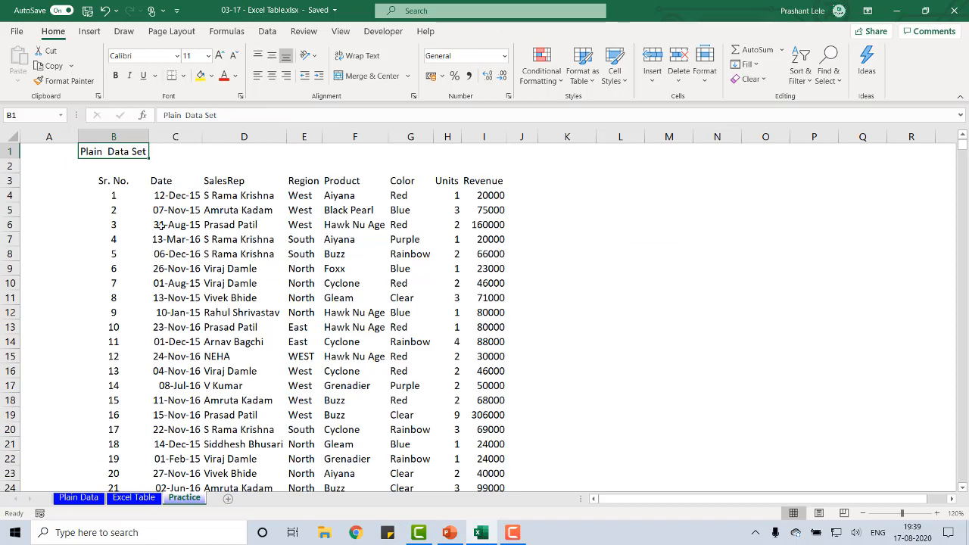
pyautogui.scroll(-4, 346, 287)
pyautogui.scroll(4, 346, 290)
pyautogui.click(270, 224)
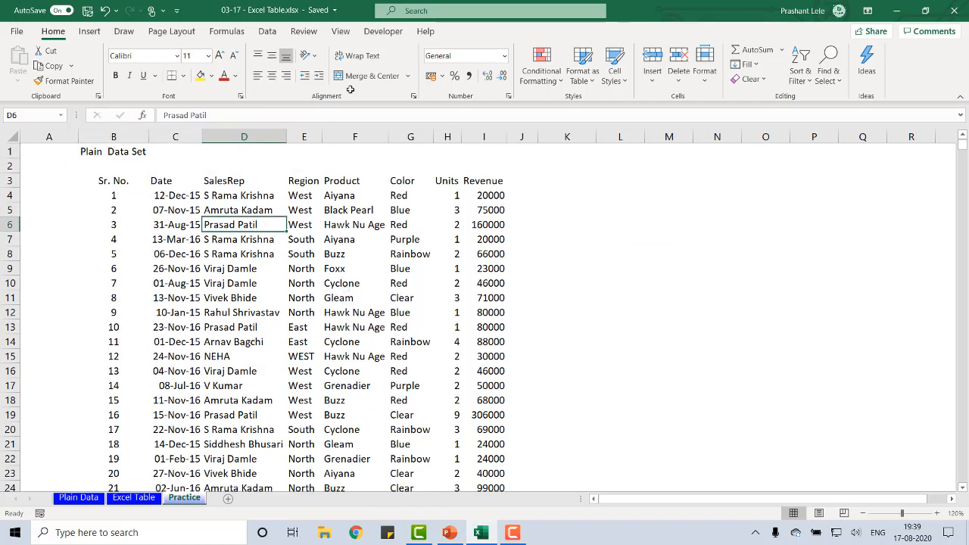
pyautogui.click(292, 265)
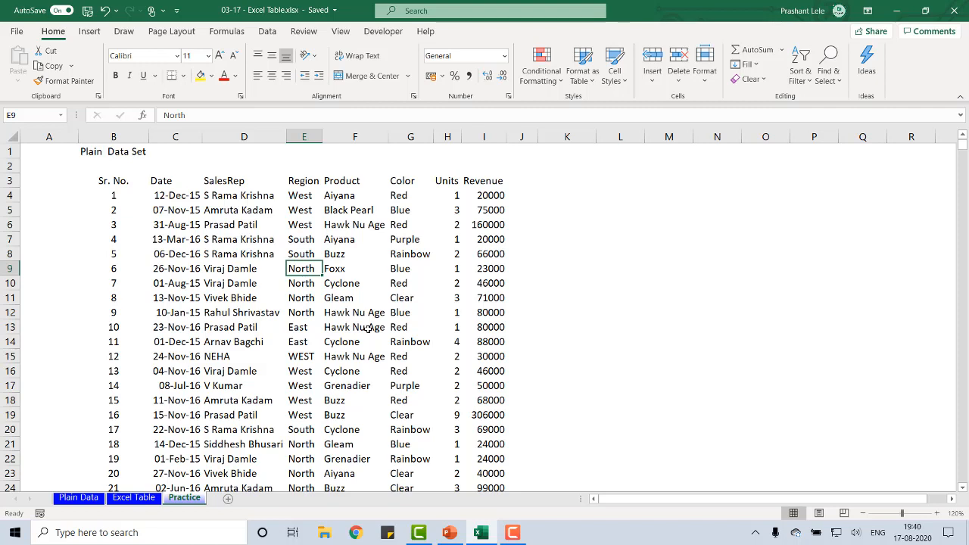
pyautogui.click(281, 240)
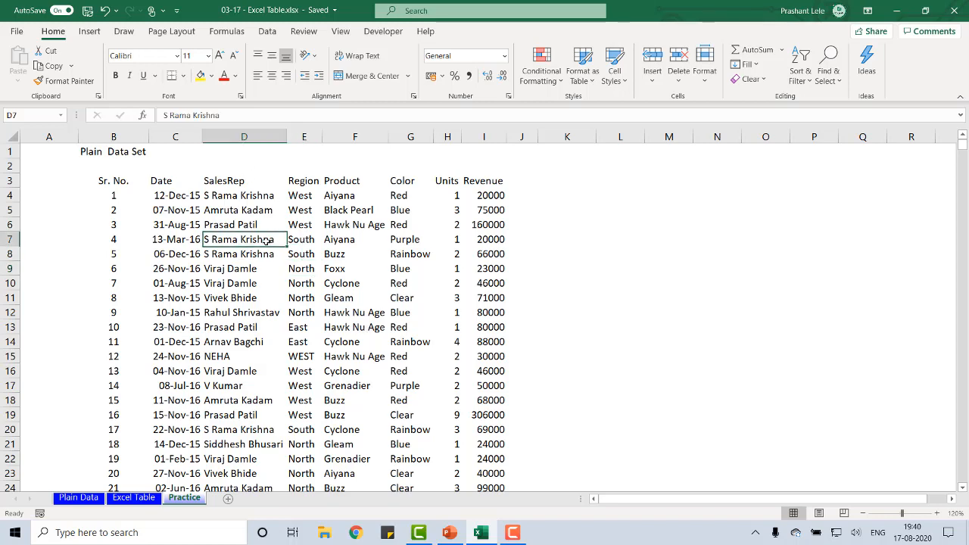
# Start creating a table from the Practice data and extend its proposed source range to B3:M31
pyautogui.click(90, 32)
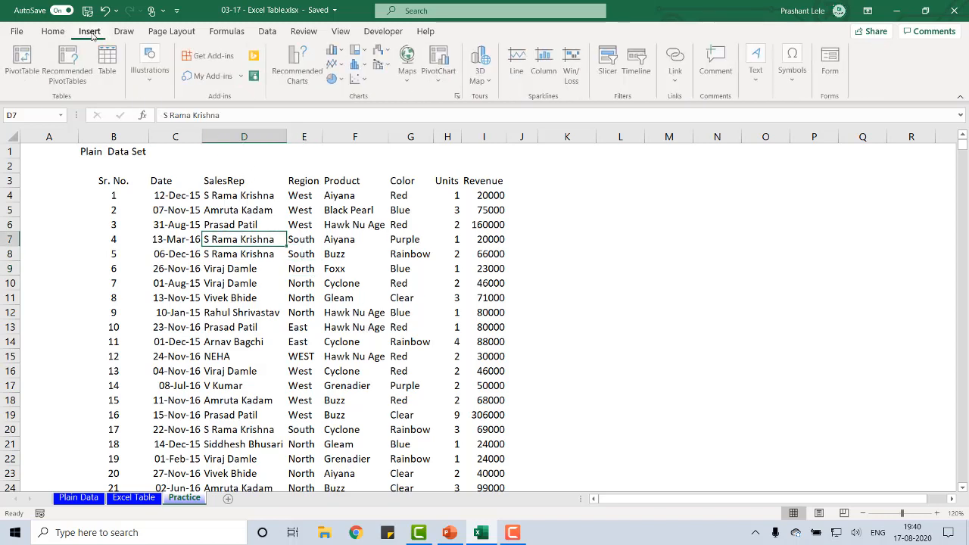
pyautogui.click(108, 73)
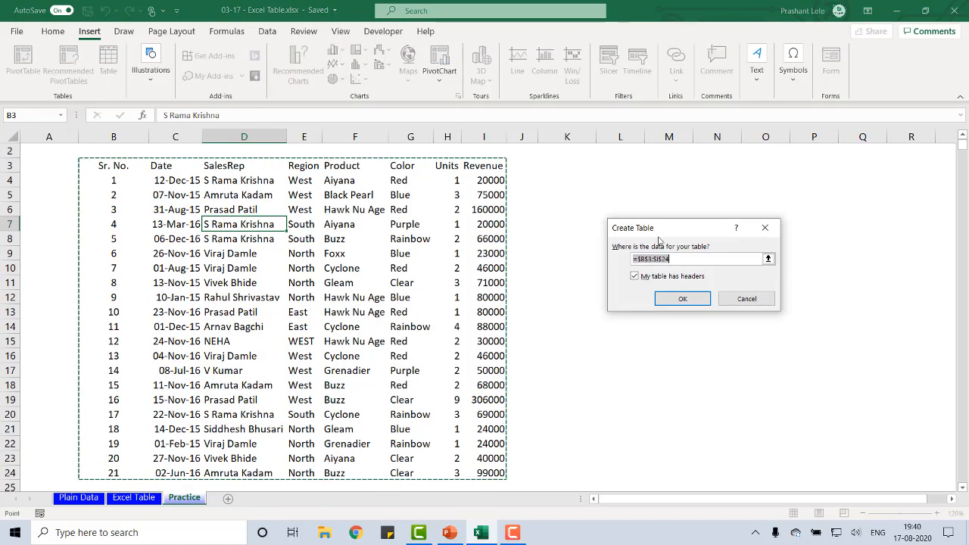
pyautogui.moveTo(661, 237); pyautogui.dragTo(603, 176)
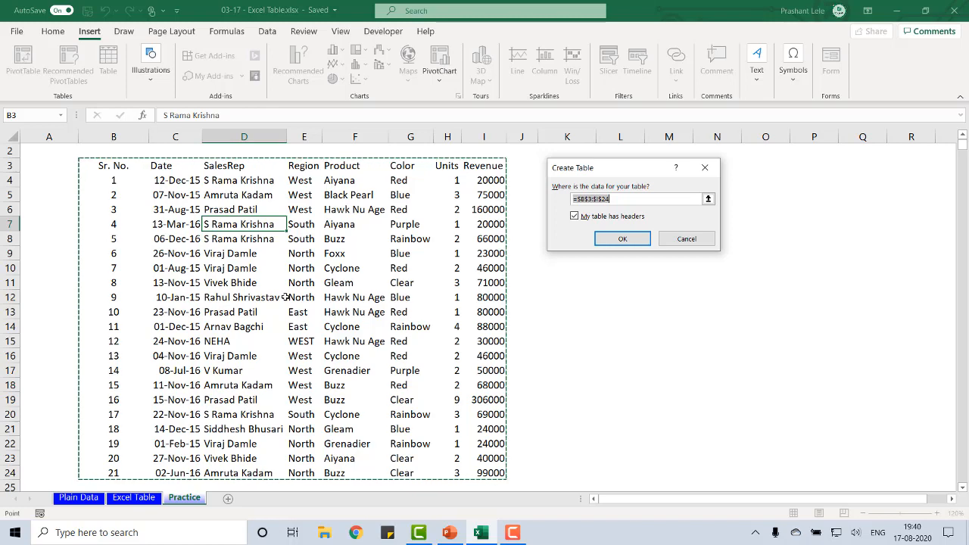
pyautogui.hotkey('shift', 'Right')
pyautogui.hotkey('shift', 'Right')
pyautogui.hotkey('shift', 'Right')
pyautogui.hotkey('shift', 'Right')
pyautogui.hotkey('shift', 'Down')
pyautogui.hotkey('shift', 'Down')
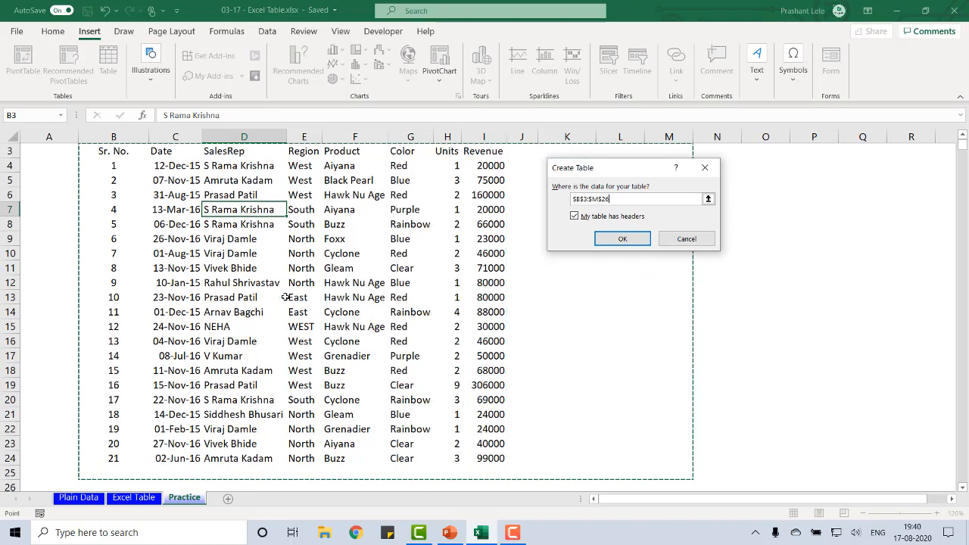
pyautogui.hotkey('shift', 'Down')
pyautogui.hotkey('shift', 'Down')
pyautogui.hotkey('shift', 'Down')
pyautogui.hotkey('shift', 'Down')
pyautogui.hotkey('shift', 'Down')
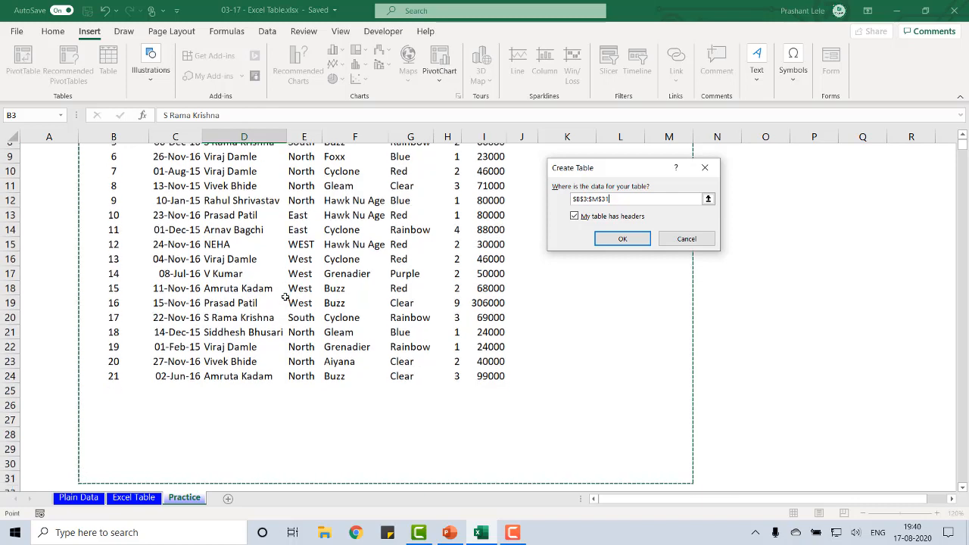
# Shrink the new table's source range back to B3:I24
pyautogui.hotkey('shift', 'Down')
pyautogui.hotkey('shift', 'Up')
pyautogui.hotkey('shift', 'Up')
pyautogui.hotkey('shift', 'Up')
pyautogui.hotkey('shift', 'Up')
pyautogui.hotkey('shift', 'Up')
pyautogui.hotkey('shift', 'Up')
pyautogui.hotkey('shift', 'Up')
pyautogui.hotkey('shift', 'Up')
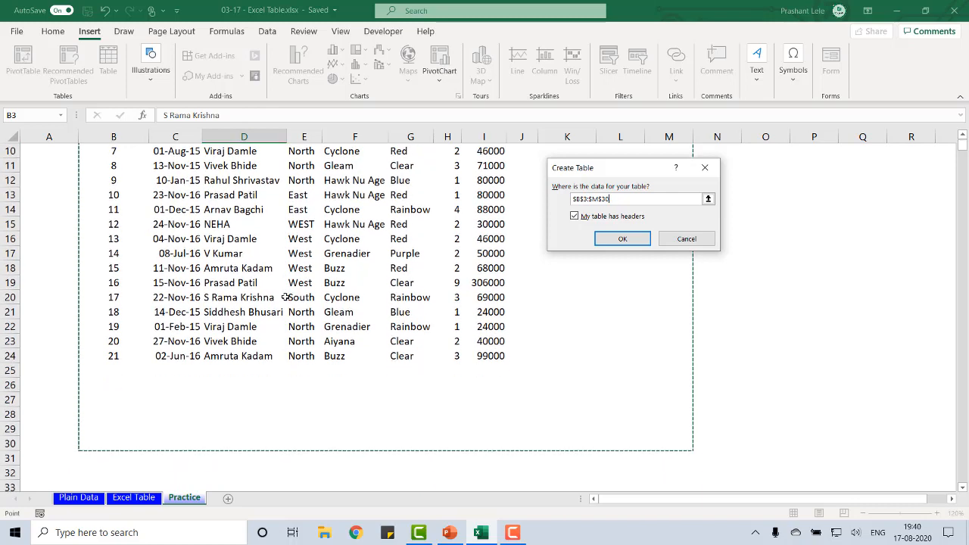
pyautogui.hotkey('shift', 'Left')
pyautogui.hotkey('shift', 'Left')
pyautogui.hotkey('shift', 'Left')
pyautogui.hotkey('shift', 'Left')
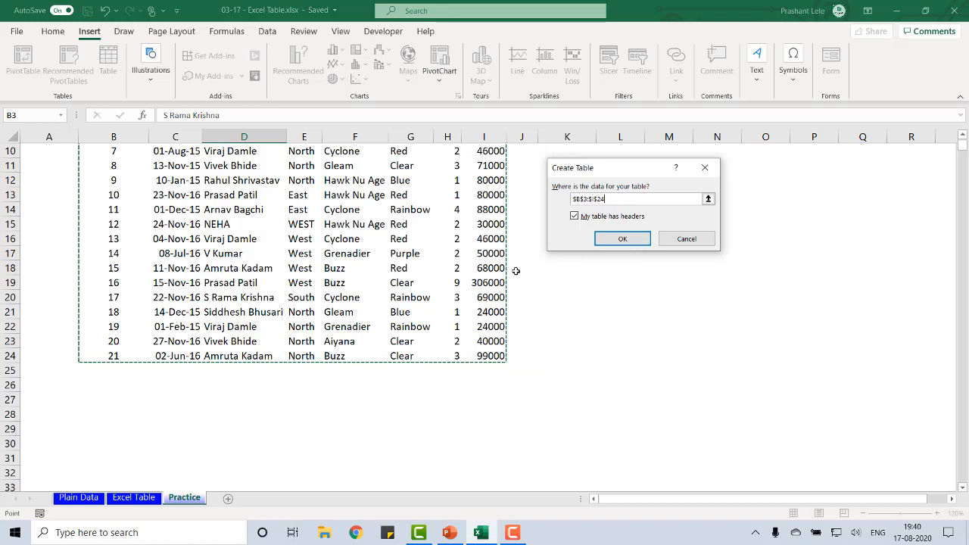
# Create the table from B3:I24 with its first row as headers and decline the Ideas suggestion
pyautogui.scroll(3, 527, 256)
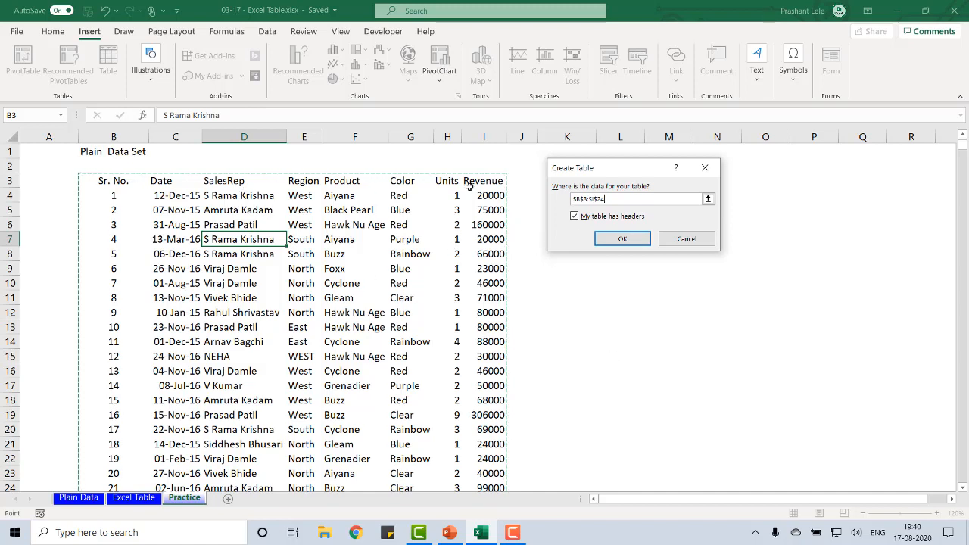
pyautogui.click(617, 238)
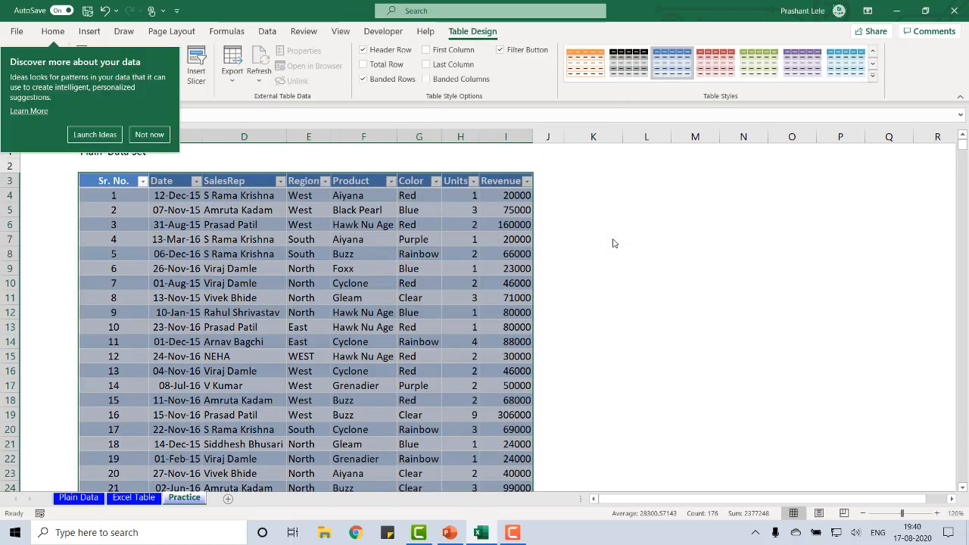
pyautogui.click(149, 135)
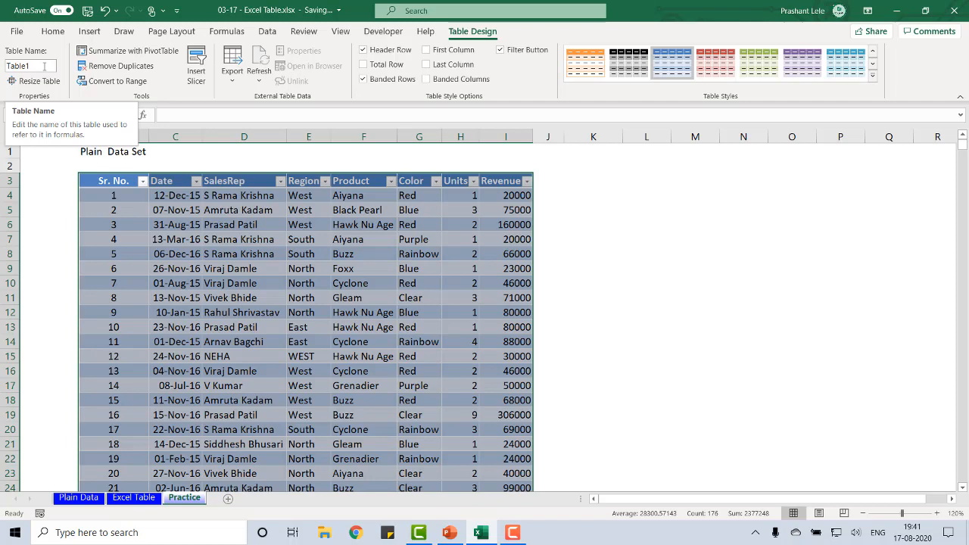
# Undo the table creation and create it again from B3:I24 with the headers option turned off
pyautogui.click(106, 12)
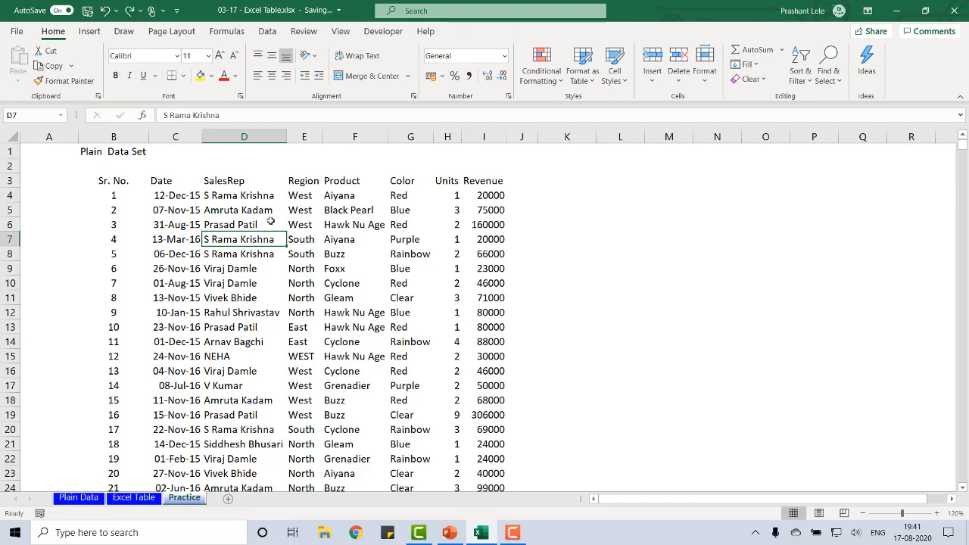
pyautogui.click(89, 34)
pyautogui.click(106, 65)
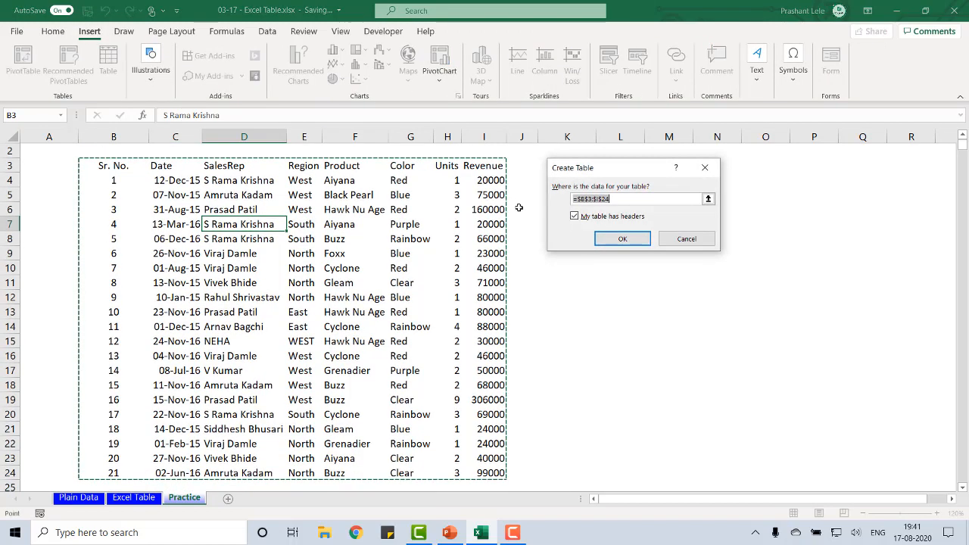
pyautogui.click(576, 218)
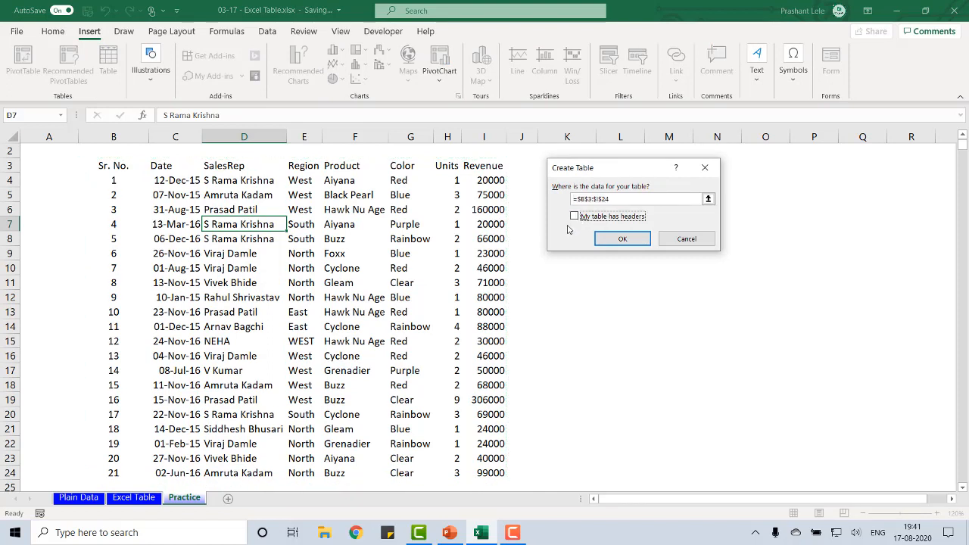
pyautogui.click(622, 239)
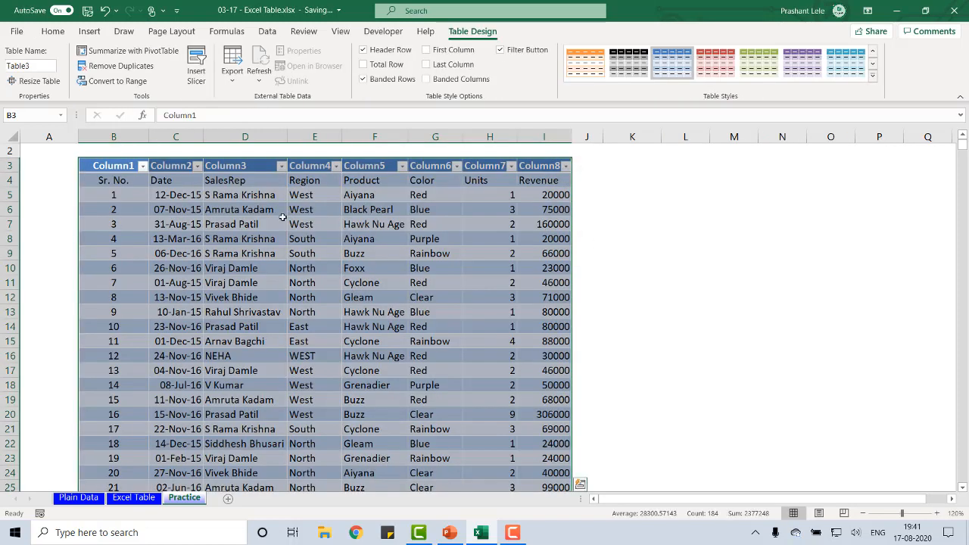
# Examine the table's header row in row 3 and compare it with the original column titles in row 4
pyautogui.click(121, 166)
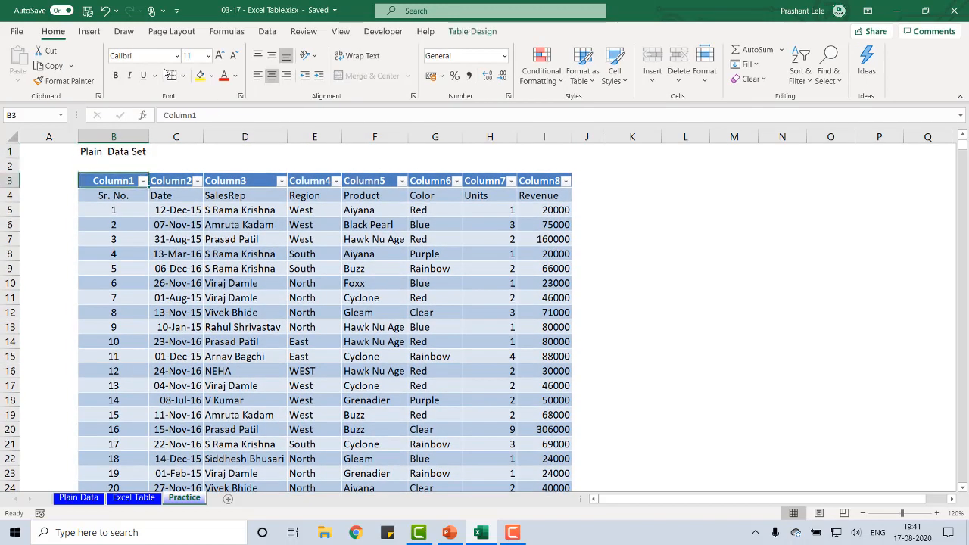
pyautogui.press('Tab')
pyautogui.press('Tab')
pyautogui.press('Tab')
pyautogui.press('Tab')
pyautogui.press('Tab')
pyautogui.press('Tab')
pyautogui.press('Tab')
pyautogui.press('Tab')
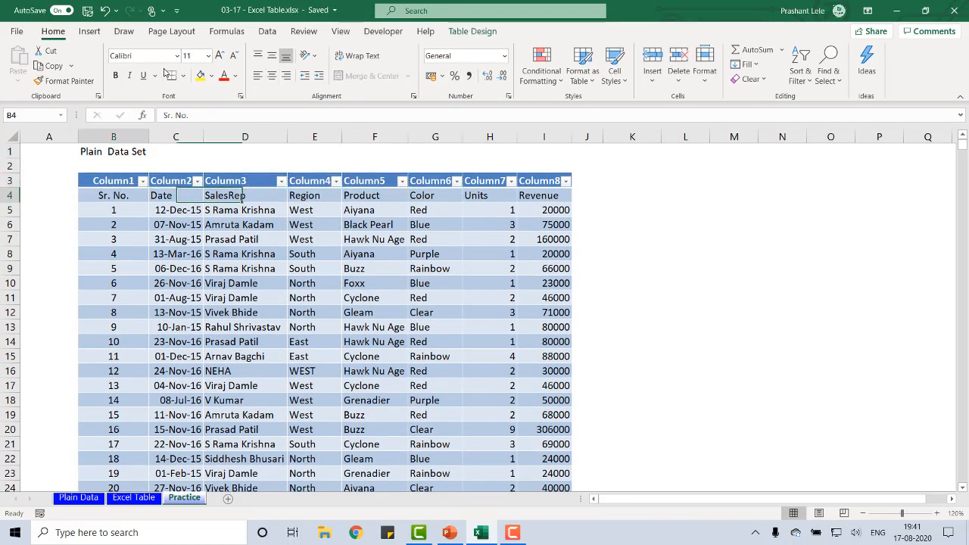
pyautogui.press('Tab')
pyautogui.press('Tab')
pyautogui.press('Tab')
pyautogui.press('Tab')
pyautogui.press('Tab')
pyautogui.press('Tab')
pyautogui.press('Tab')
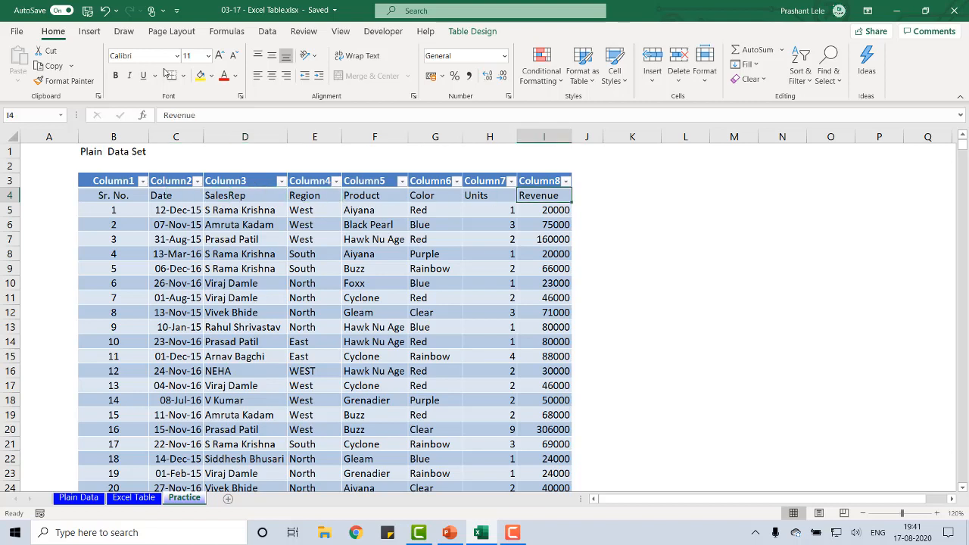
pyautogui.hotkey('ctrl', 'Left')
pyautogui.press('Up')
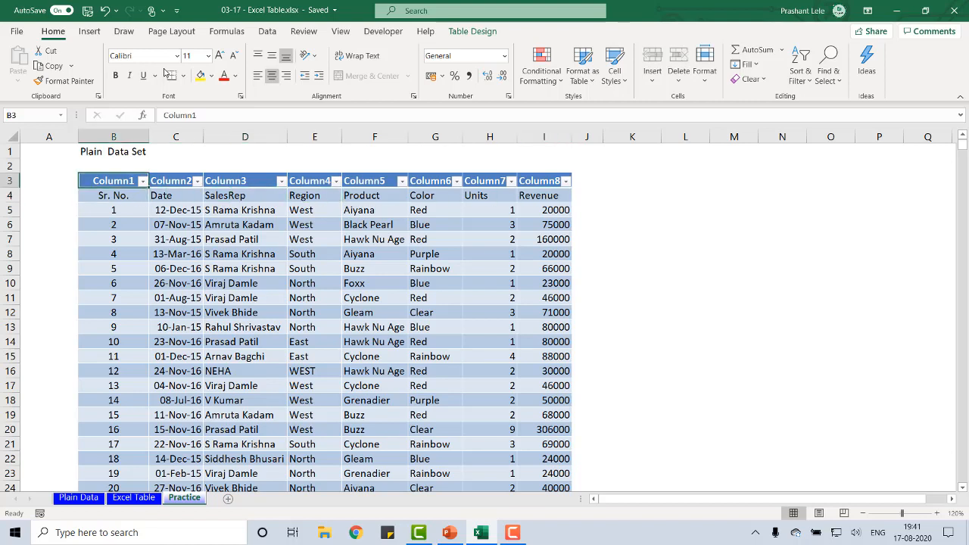
pyautogui.press('Down')
pyautogui.hotkey('ctrl', 'Right')
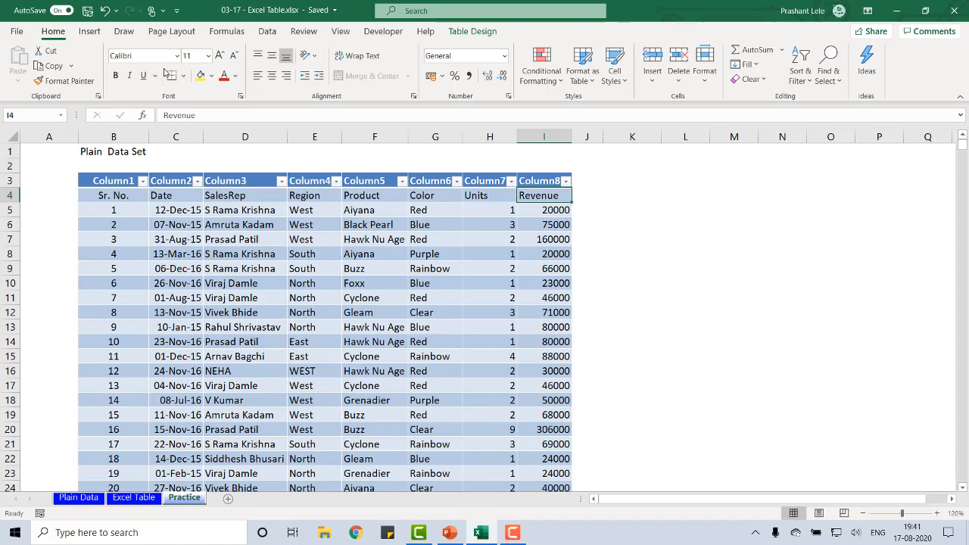
# Undo the creation of the table made without the headers option
pyautogui.hotkey('ctrl', 'z')
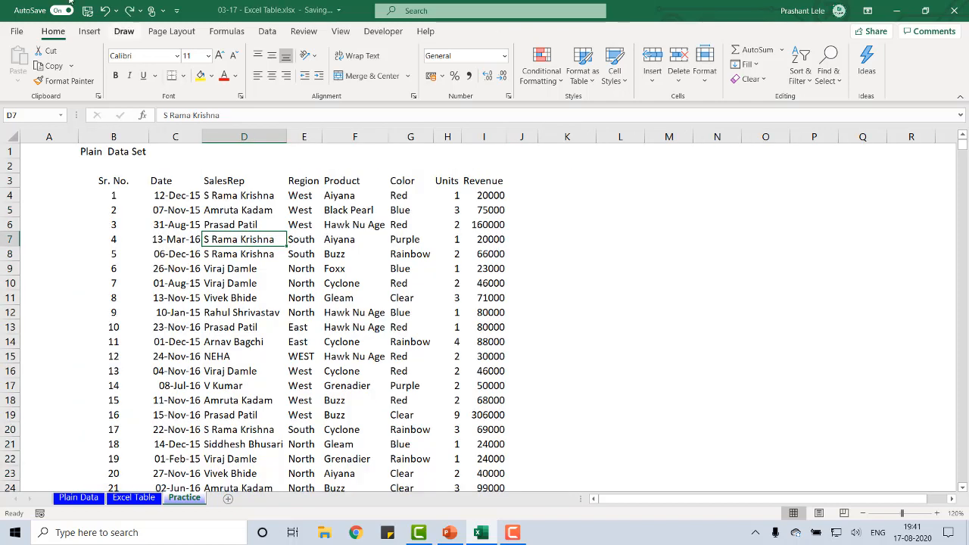
pyautogui.click(90, 31)
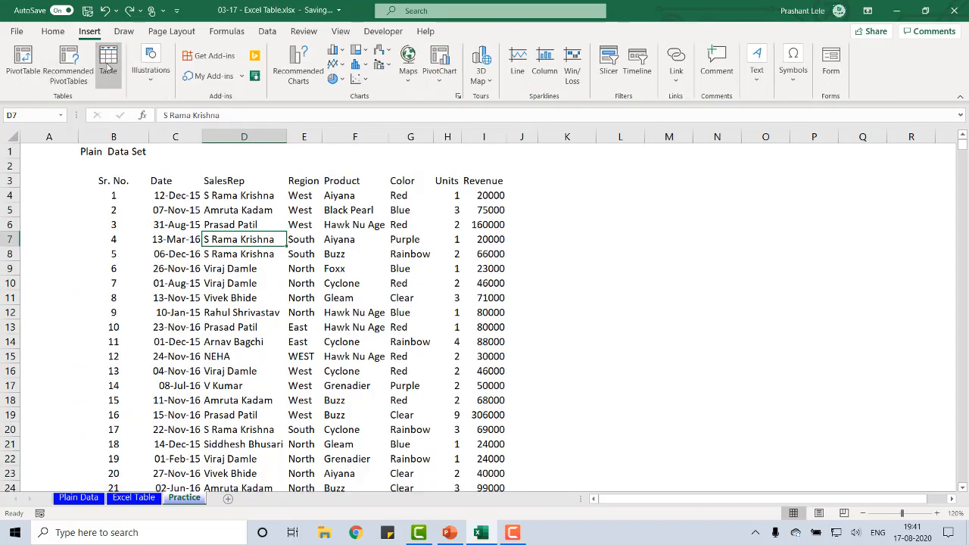
pyautogui.click(108, 65)
pyautogui.press('Escape')
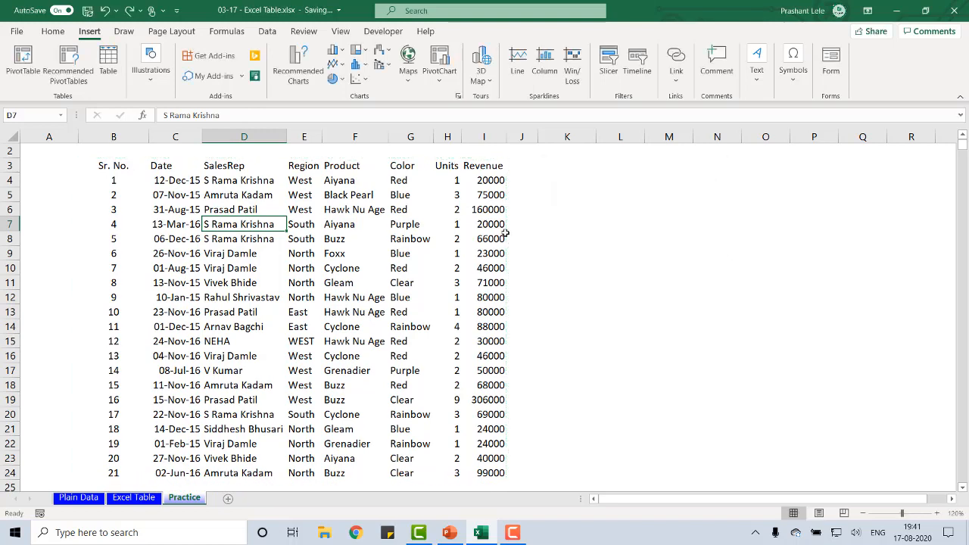
# Convert the Practice data B3:I24 into a table, keeping its first row as headers
pyautogui.scroll(1, 299, 258)
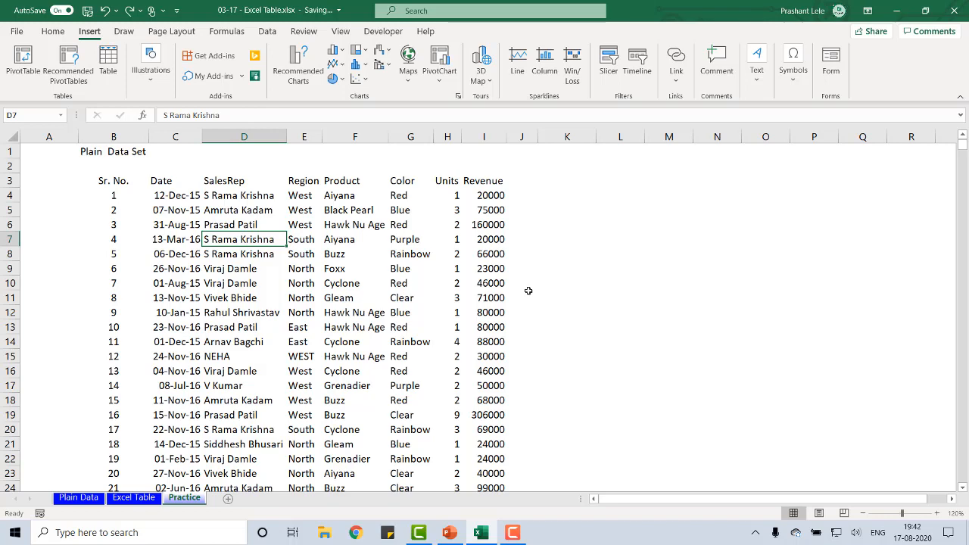
pyautogui.hotkey('ctrl', 't')
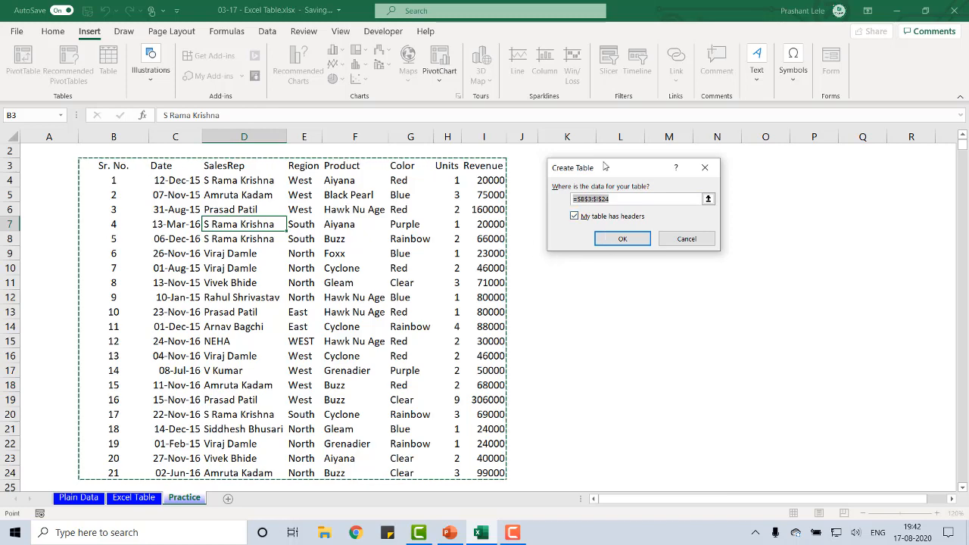
pyautogui.click(620, 239)
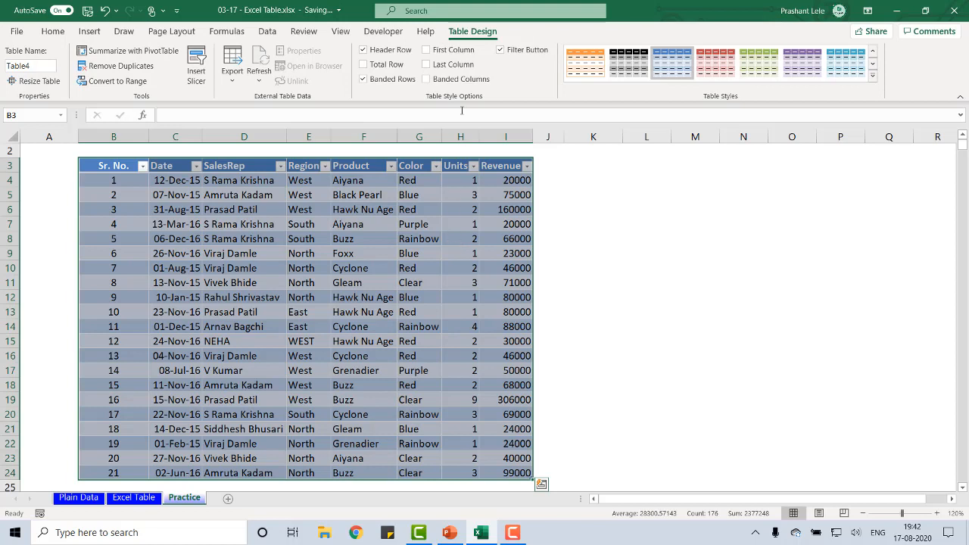
# Try to rename the Practice sheet's table as Sales_Table
pyautogui.moveTo(53, 65)
pyautogui.mouseDown()
pyautogui.moveTo(12, 67)
pyautogui.moveTo(38, 67)
pyautogui.mouseUp()
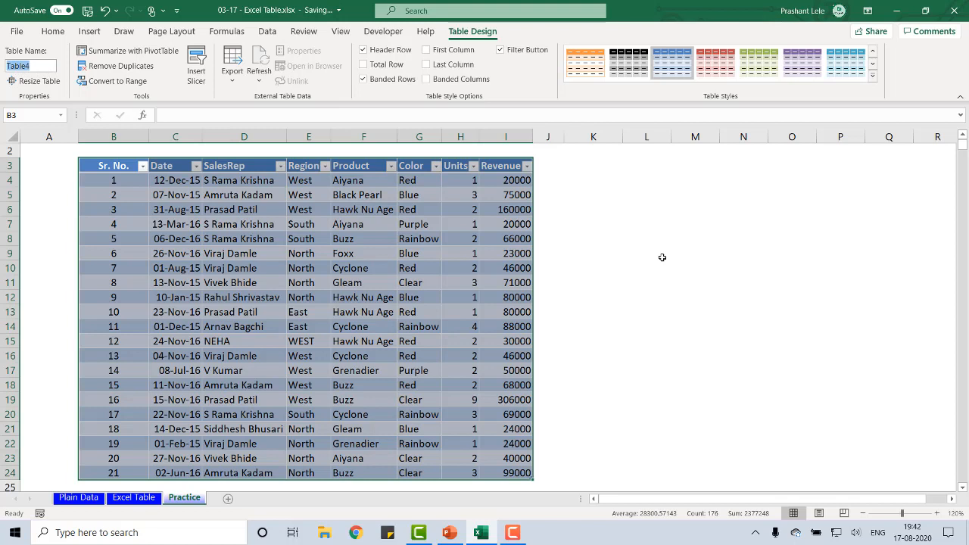
pyautogui.write('Sales_Table')
pyautogui.press('Return')
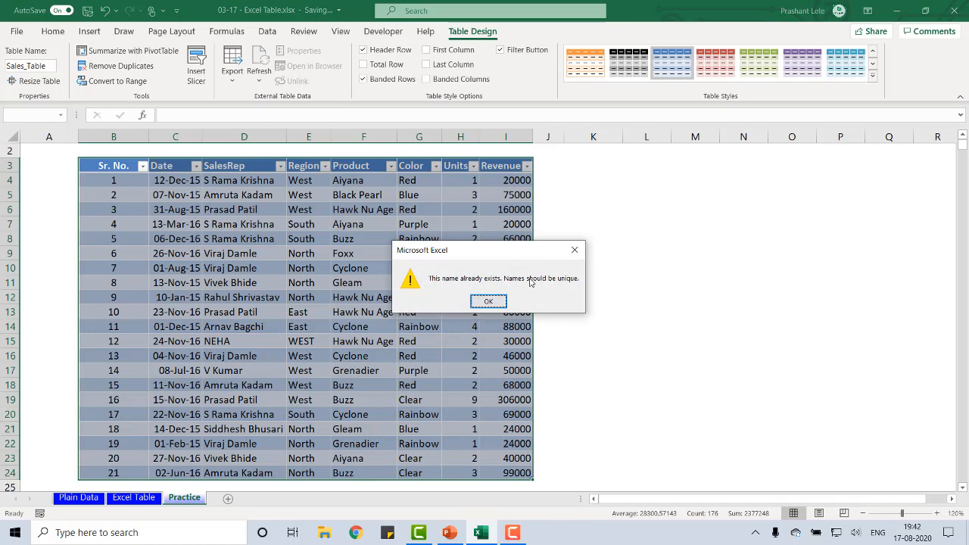
pyautogui.click(488, 300)
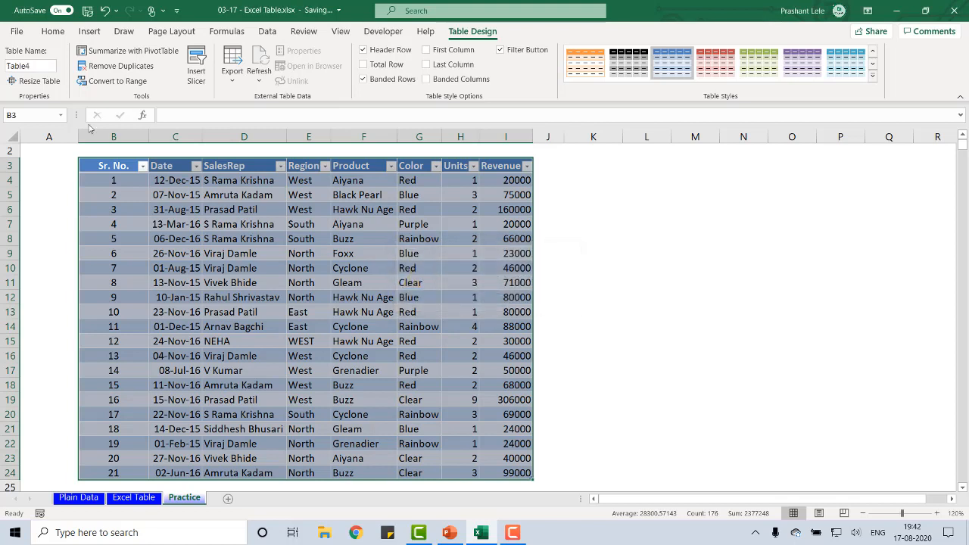
# Rename the Practice sheet's table as Sales_Table2
pyautogui.click(48, 67)
pyautogui.press('BackSpace')
pyautogui.write('Sales_Table2')
pyautogui.press('Return')
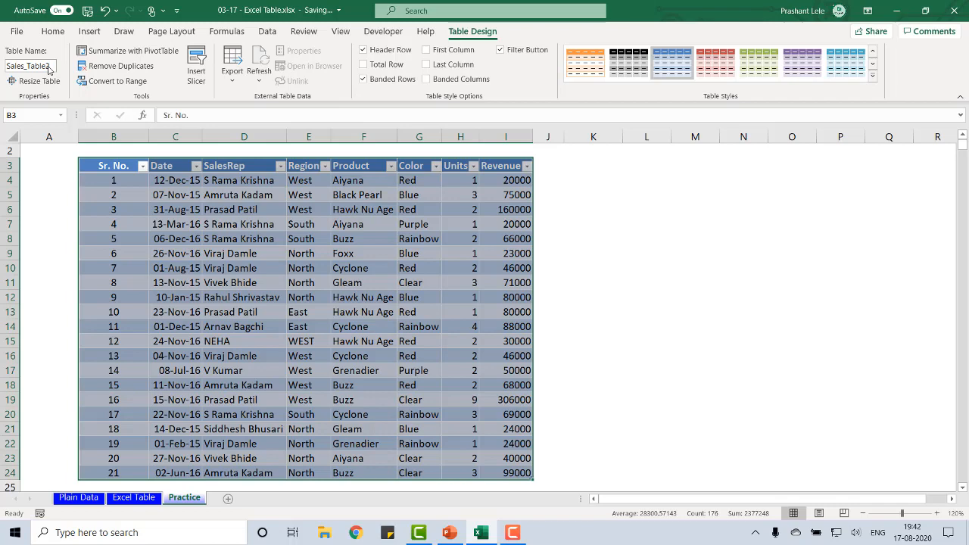
pyautogui.click(576, 286)
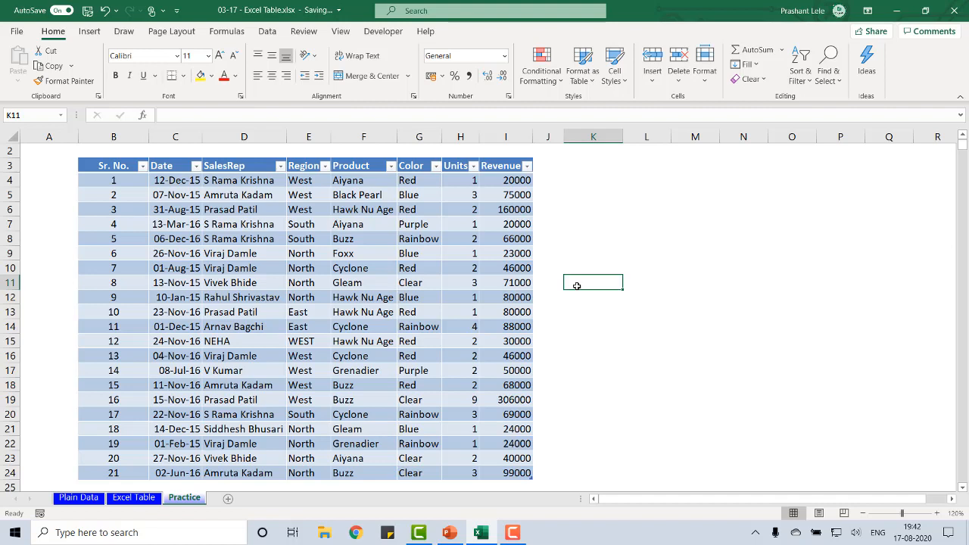
# Convert the Sales_Table2 table back to a normal range and check cells inside and outside the data
pyautogui.click(490, 272)
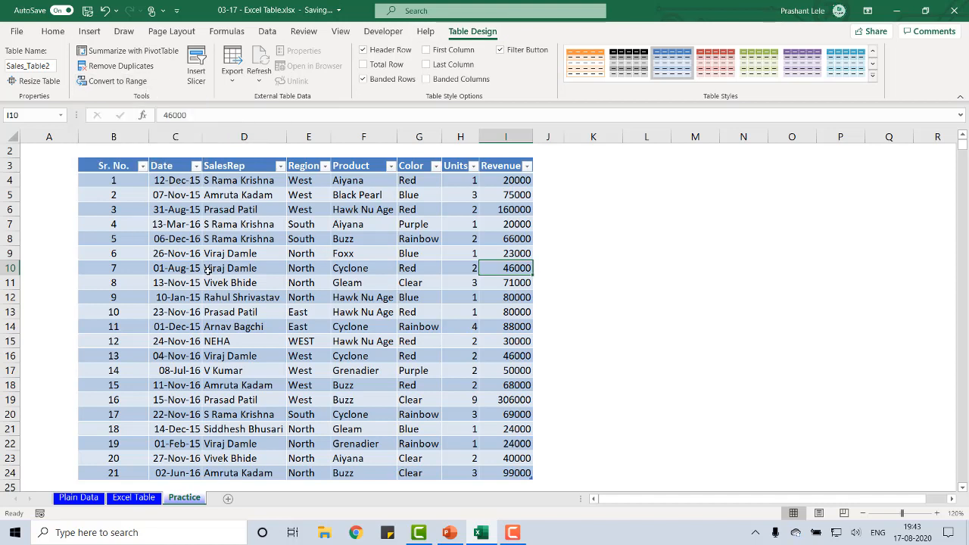
pyautogui.click(118, 81)
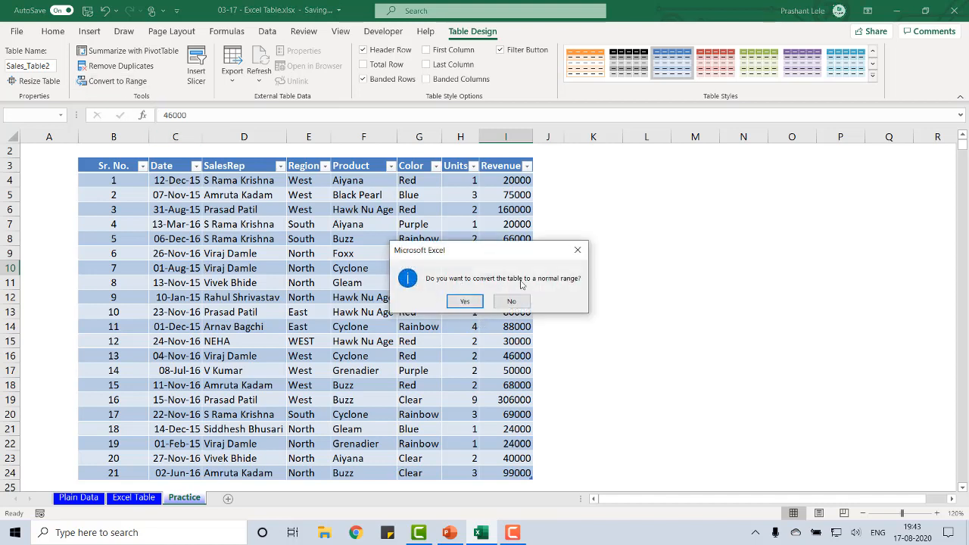
pyautogui.click(465, 302)
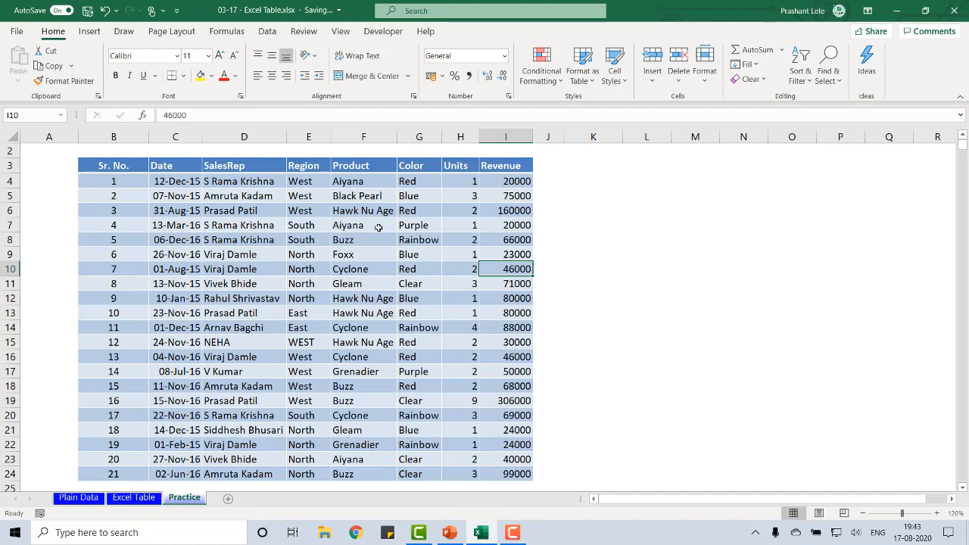
pyautogui.click(303, 179)
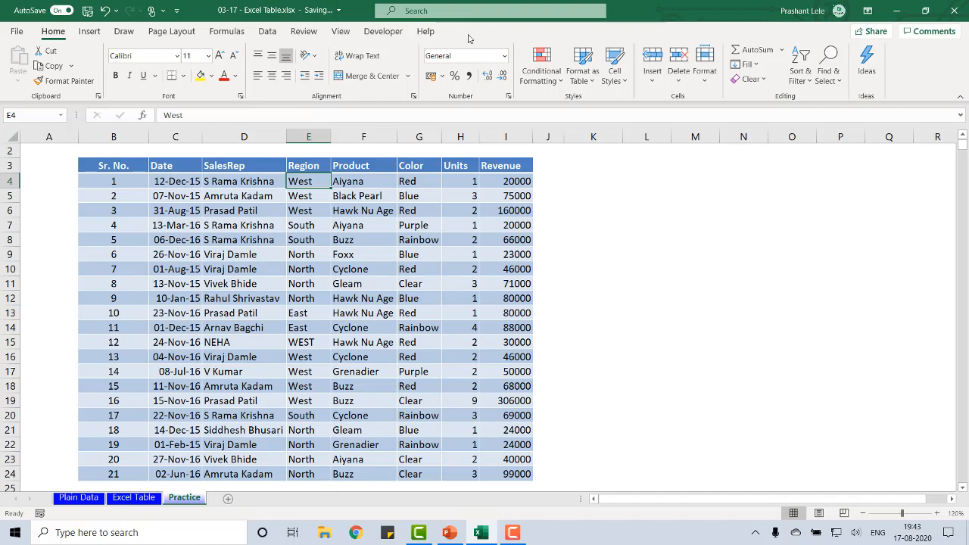
pyautogui.click(739, 225)
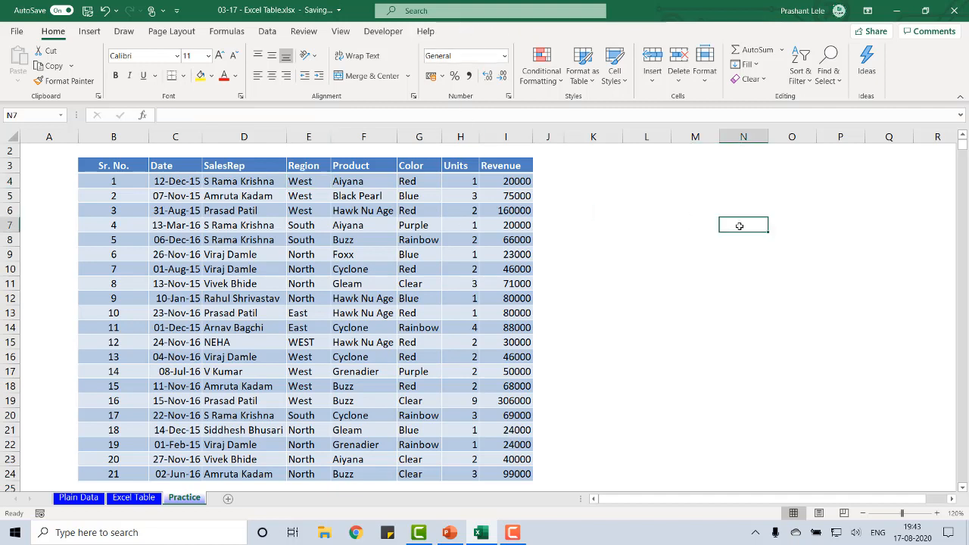
pyautogui.click(452, 272)
pyautogui.click(643, 295)
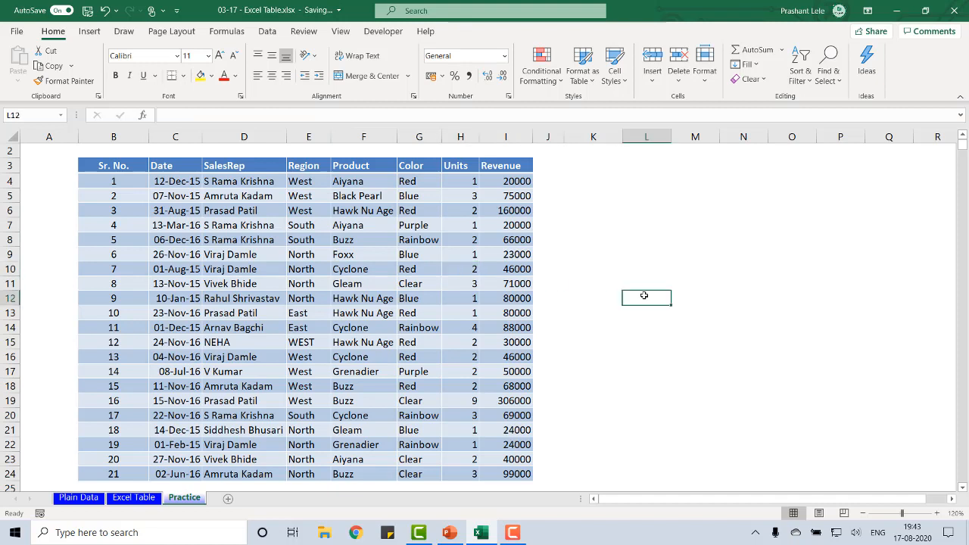
# Clear all formats from the Practice data range B3:I24, keeping its contents
pyautogui.click(451, 269)
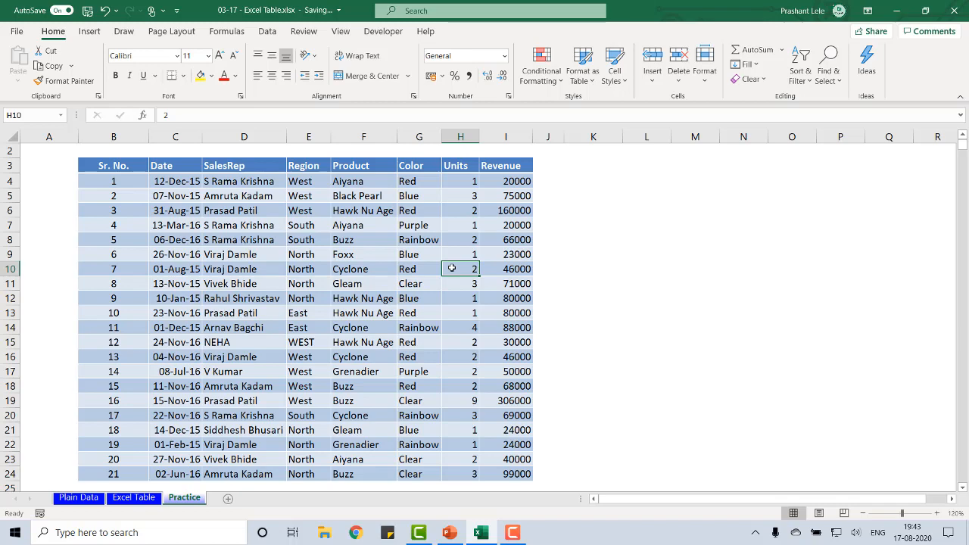
pyautogui.hotkey('ctrl', 'Up')
pyautogui.hotkey('ctrl', 'Left')
pyautogui.hotkey('ctrl', 'shift', 'Right')
pyautogui.hotkey('ctrl', 'shift', 'Down')
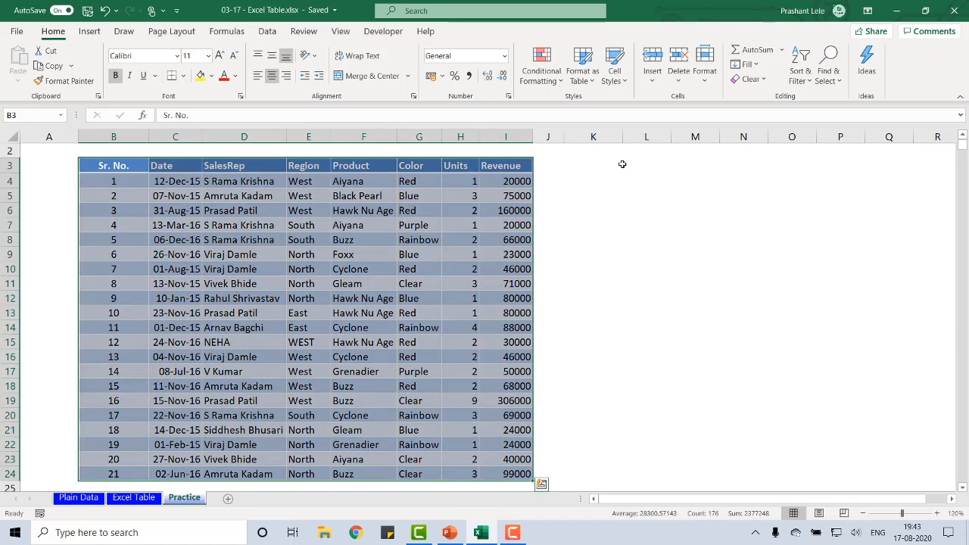
pyautogui.click(749, 82)
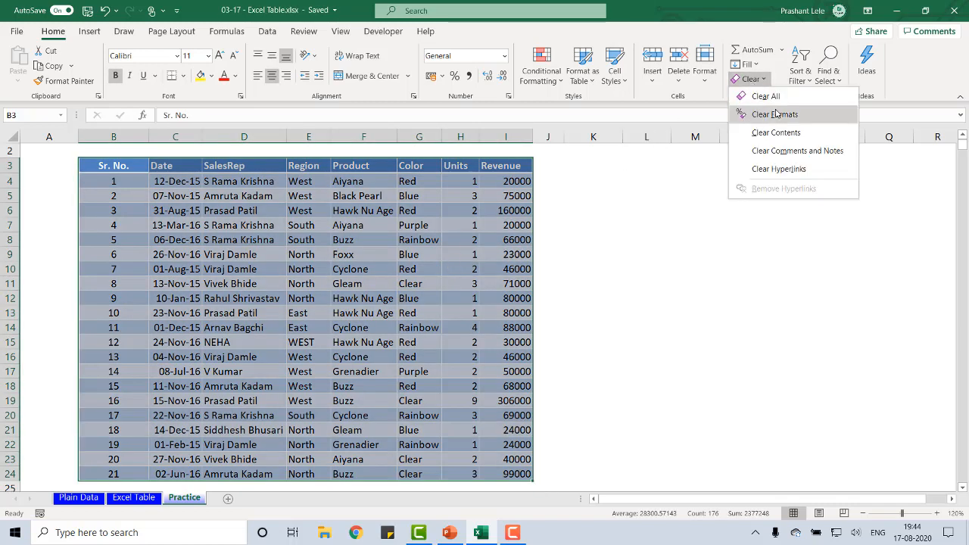
pyautogui.click(780, 113)
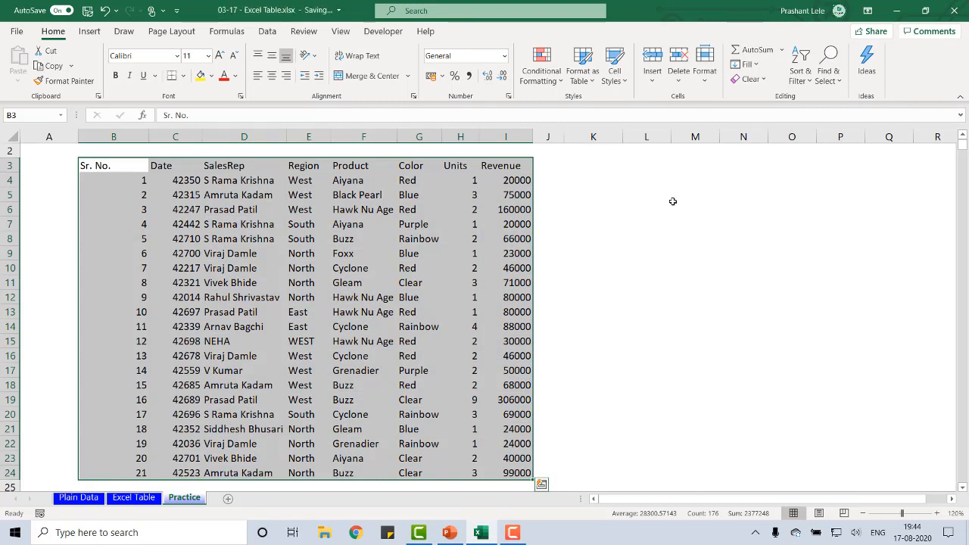